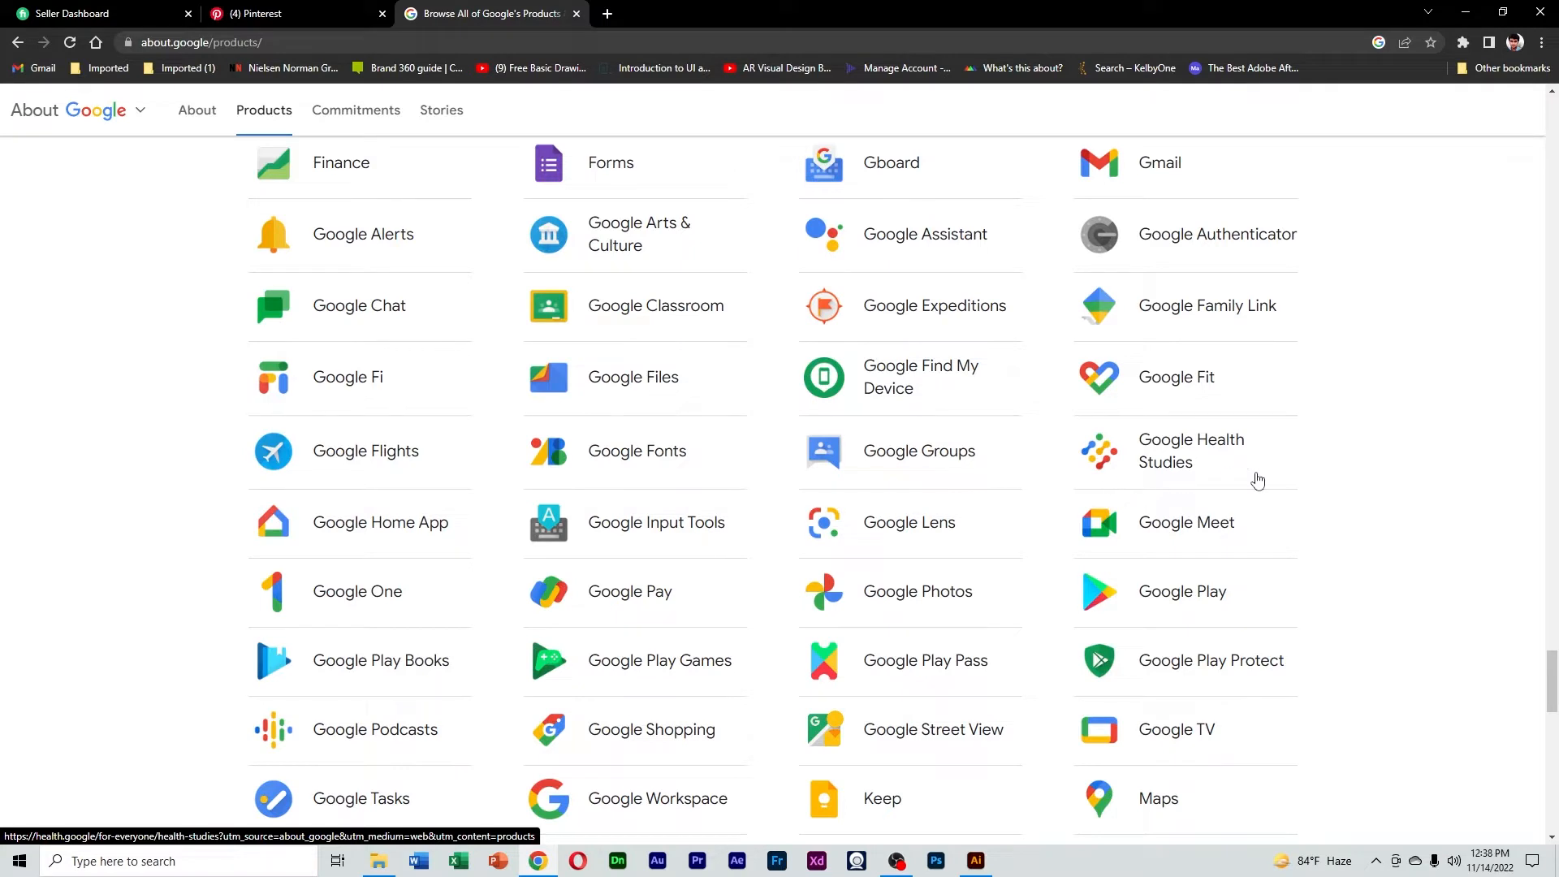
Copy the Google Home App icon from Google's products page, switch to Illustrator and paste it in the empty area beside the logo list
scroll(1328, 488, down, 1)
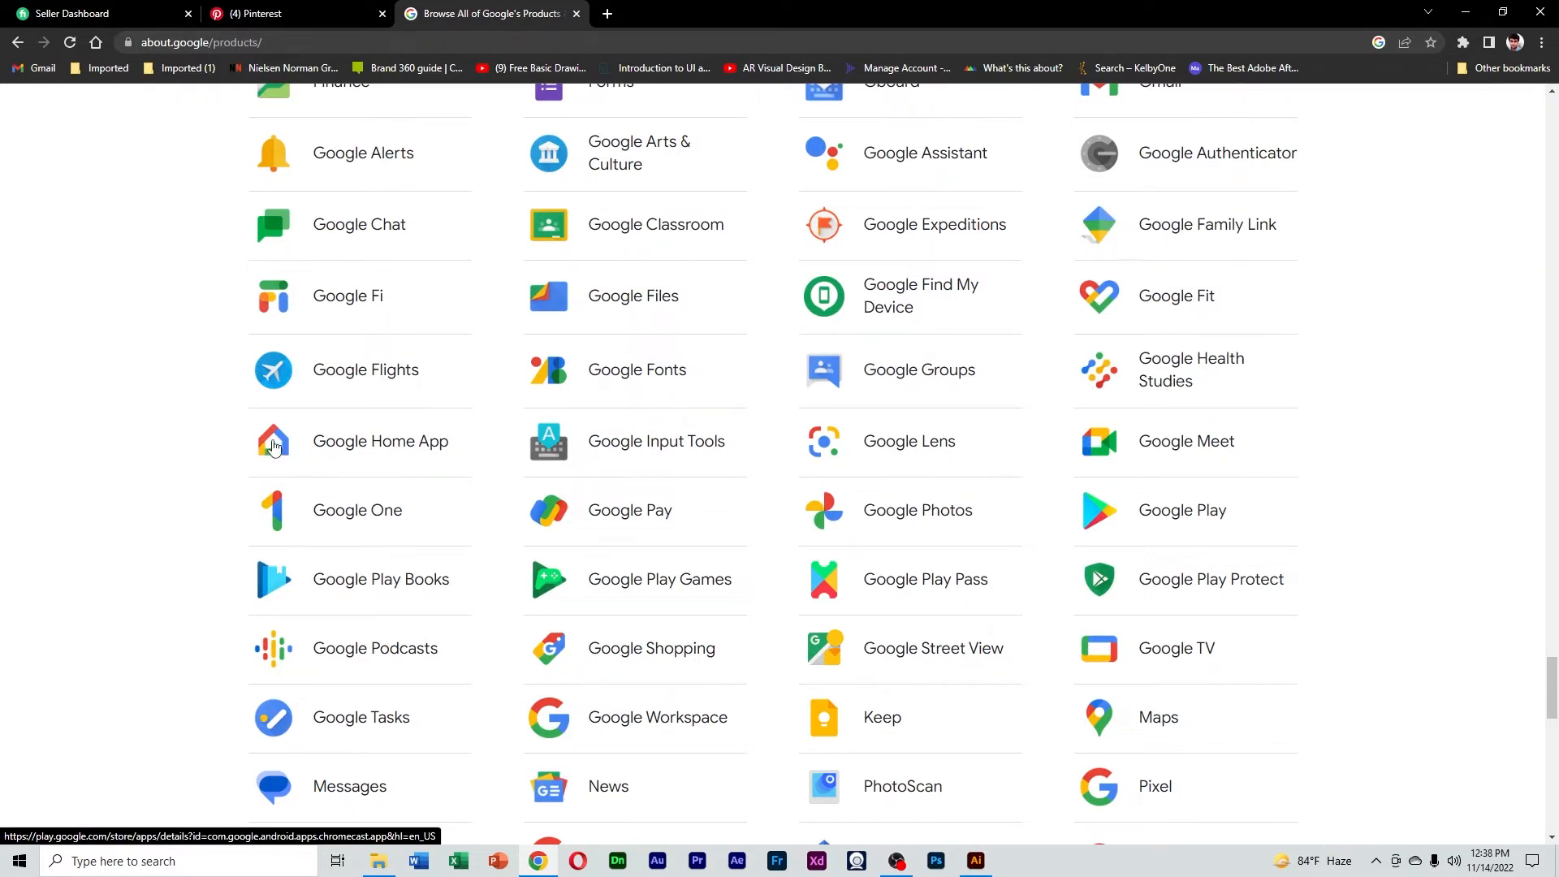
right_click(274, 443)
click(331, 631)
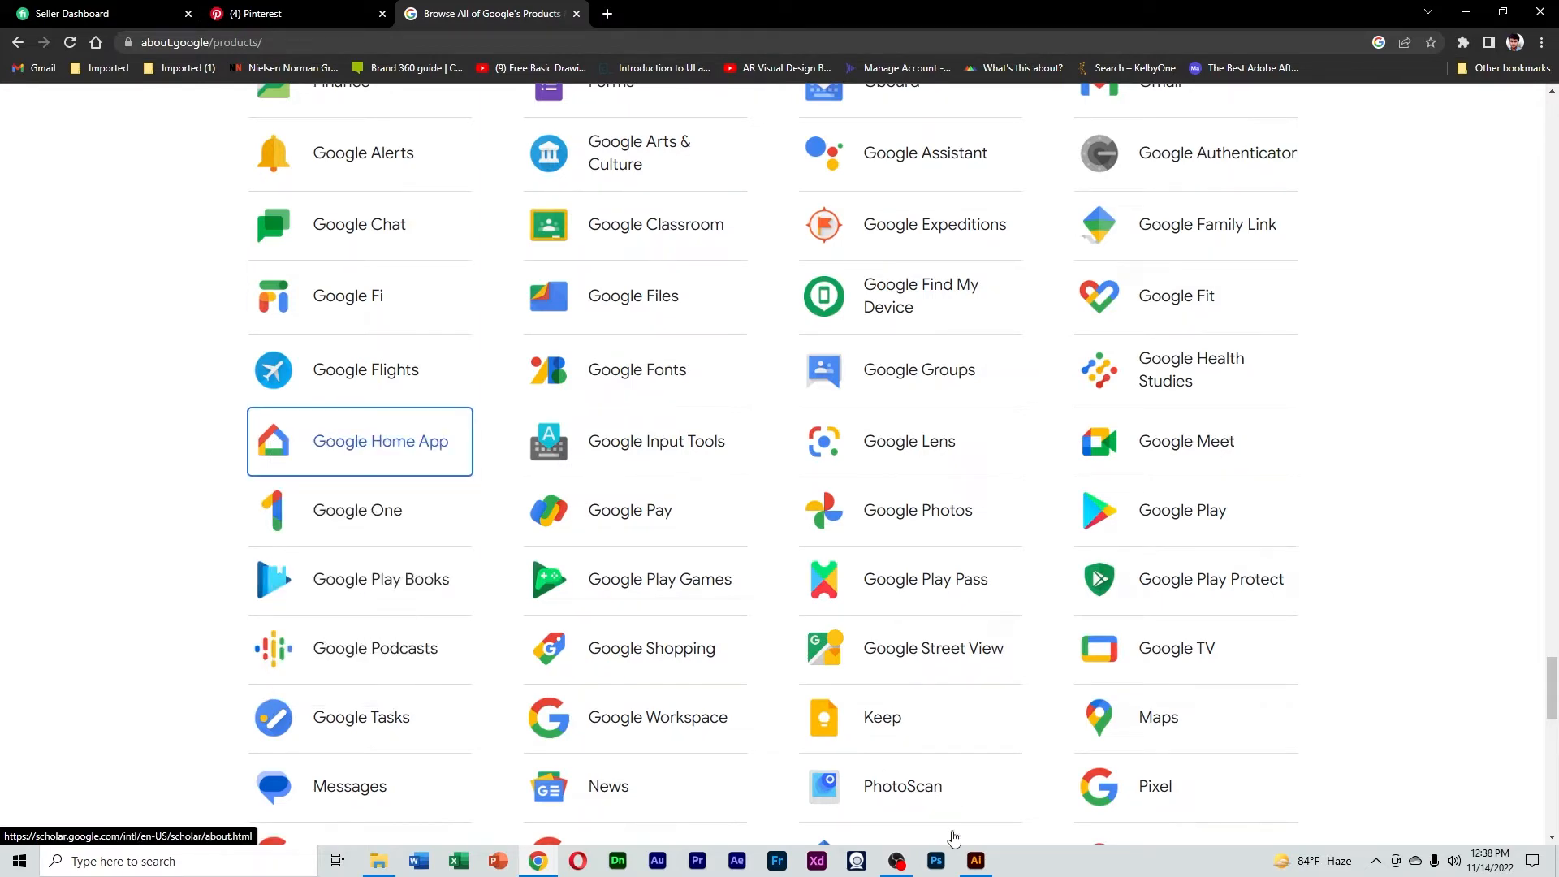
click(976, 861)
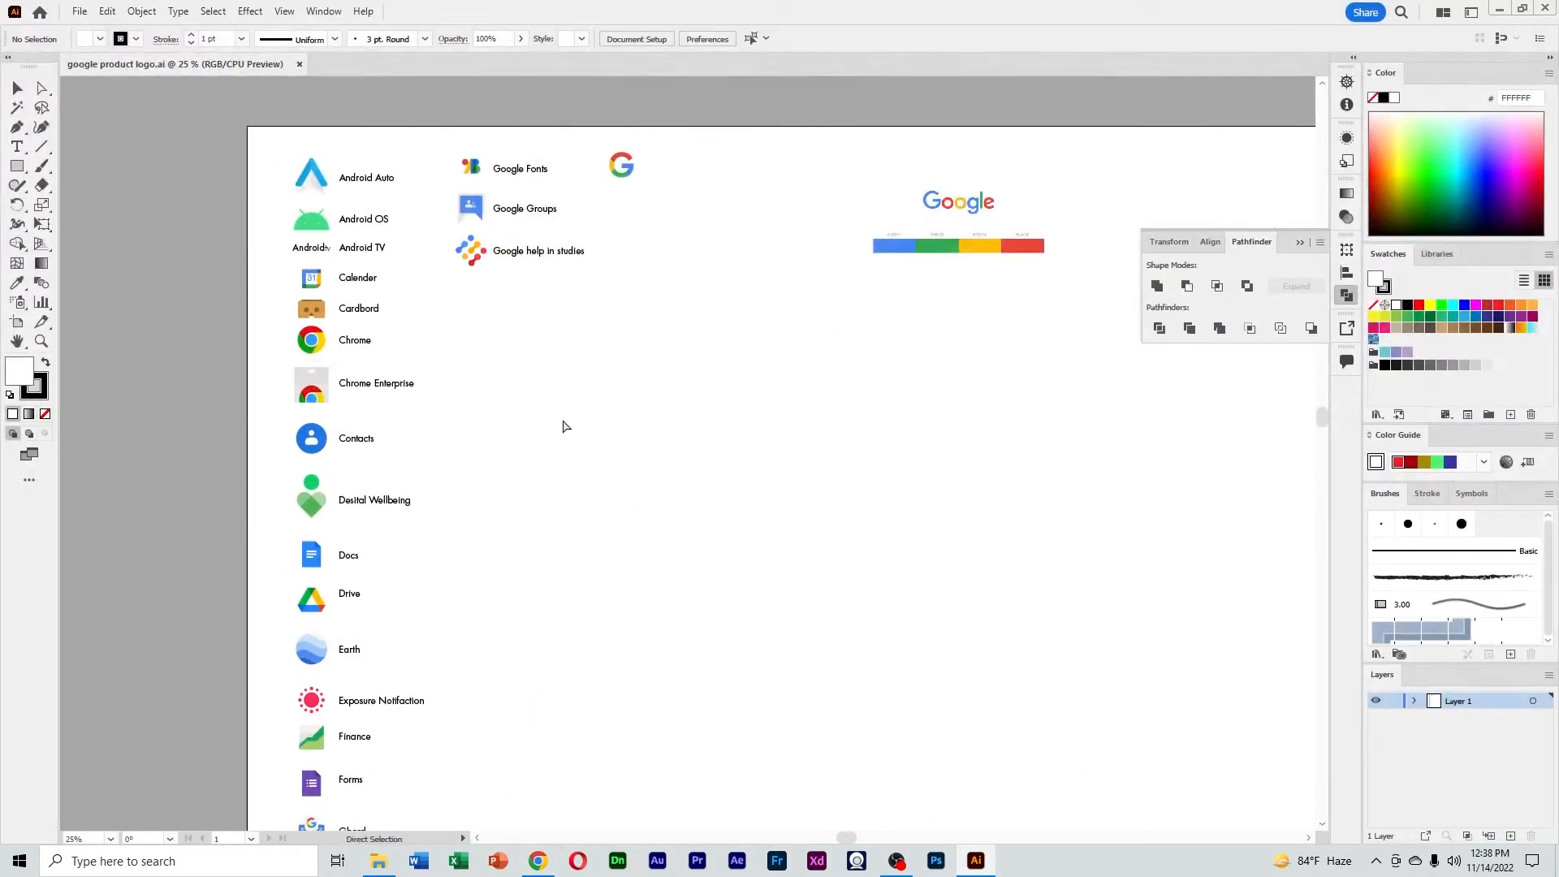
key(ctrl+v)
drag(687, 459, 692, 329)
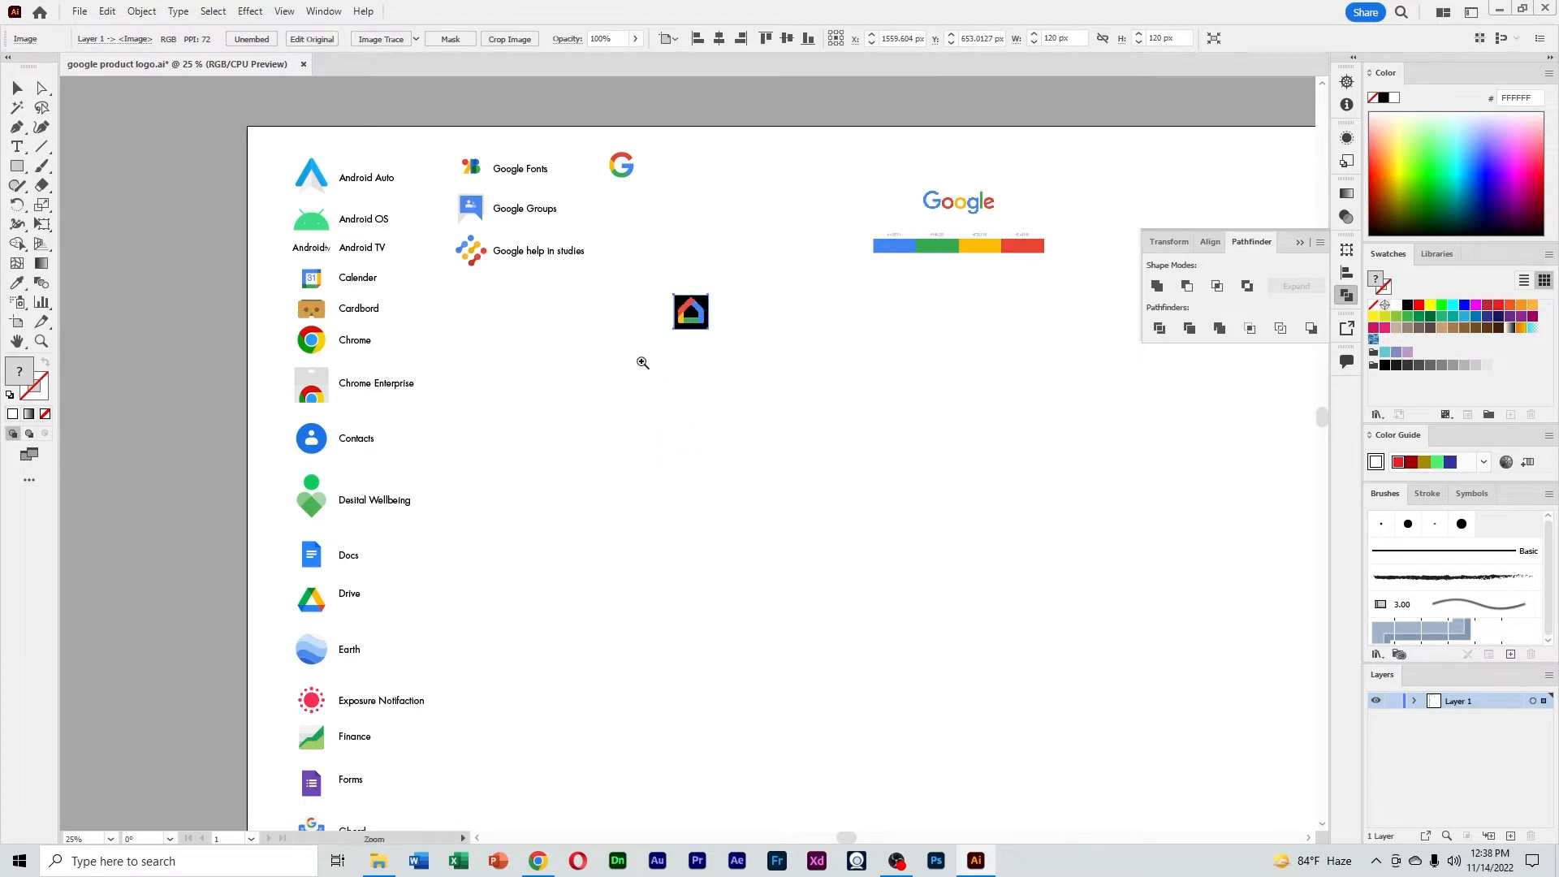
Draw a vertical line about 101 px tall between the logo list and the pasted icon, and give it a 23 pt black stroke
key(ctrl+equal)
key(ctrl+equal)
key(ctrl+equal)
drag(730, 550, 849, 483)
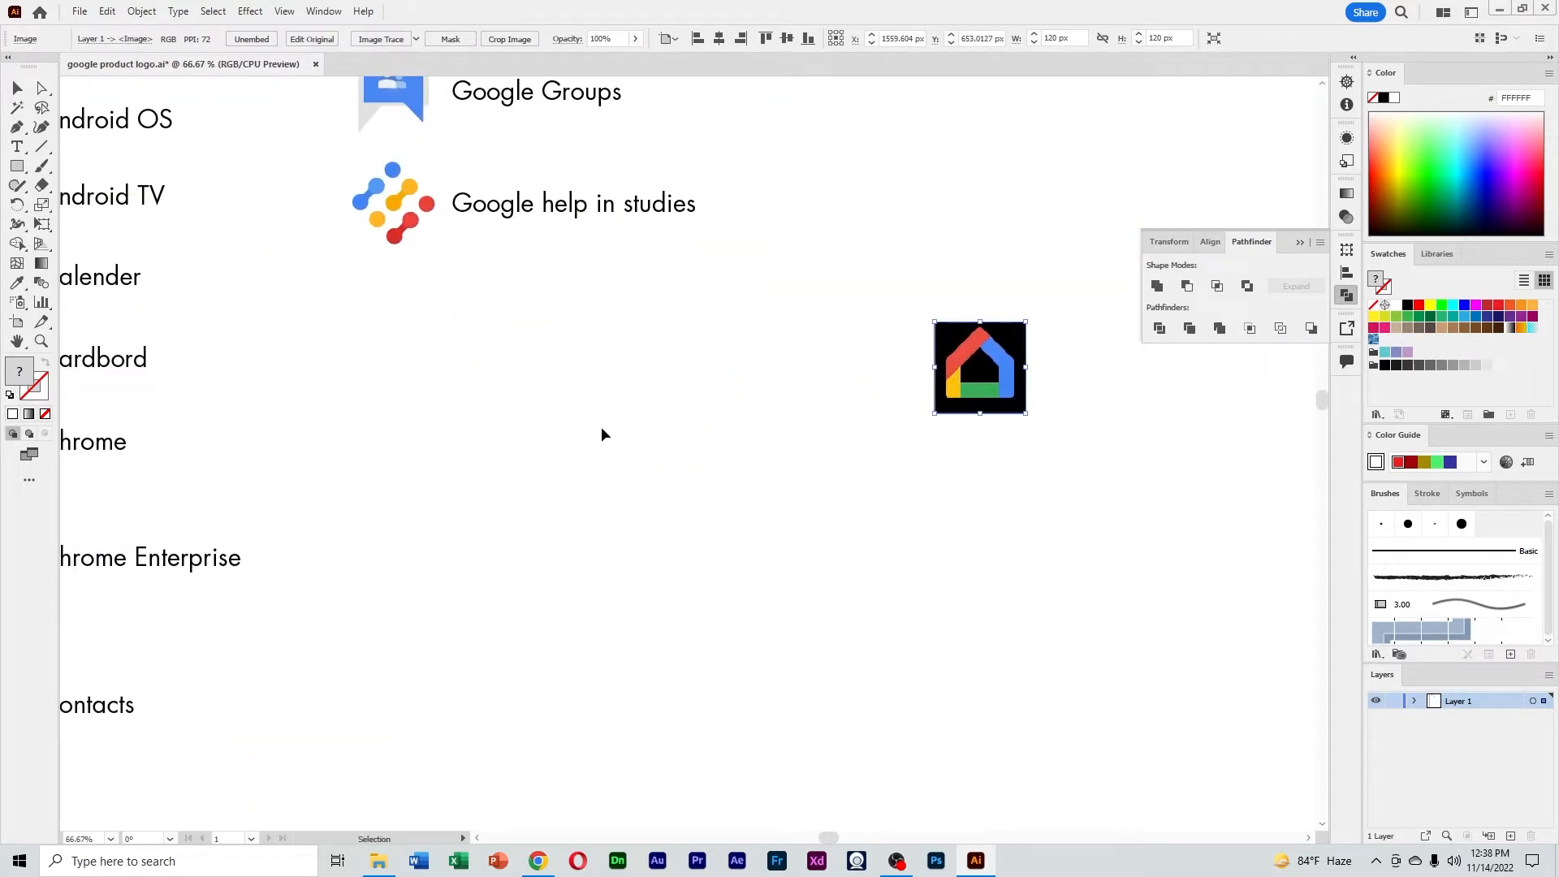
key(backslash)
drag(527, 374, 527, 451)
key(v)
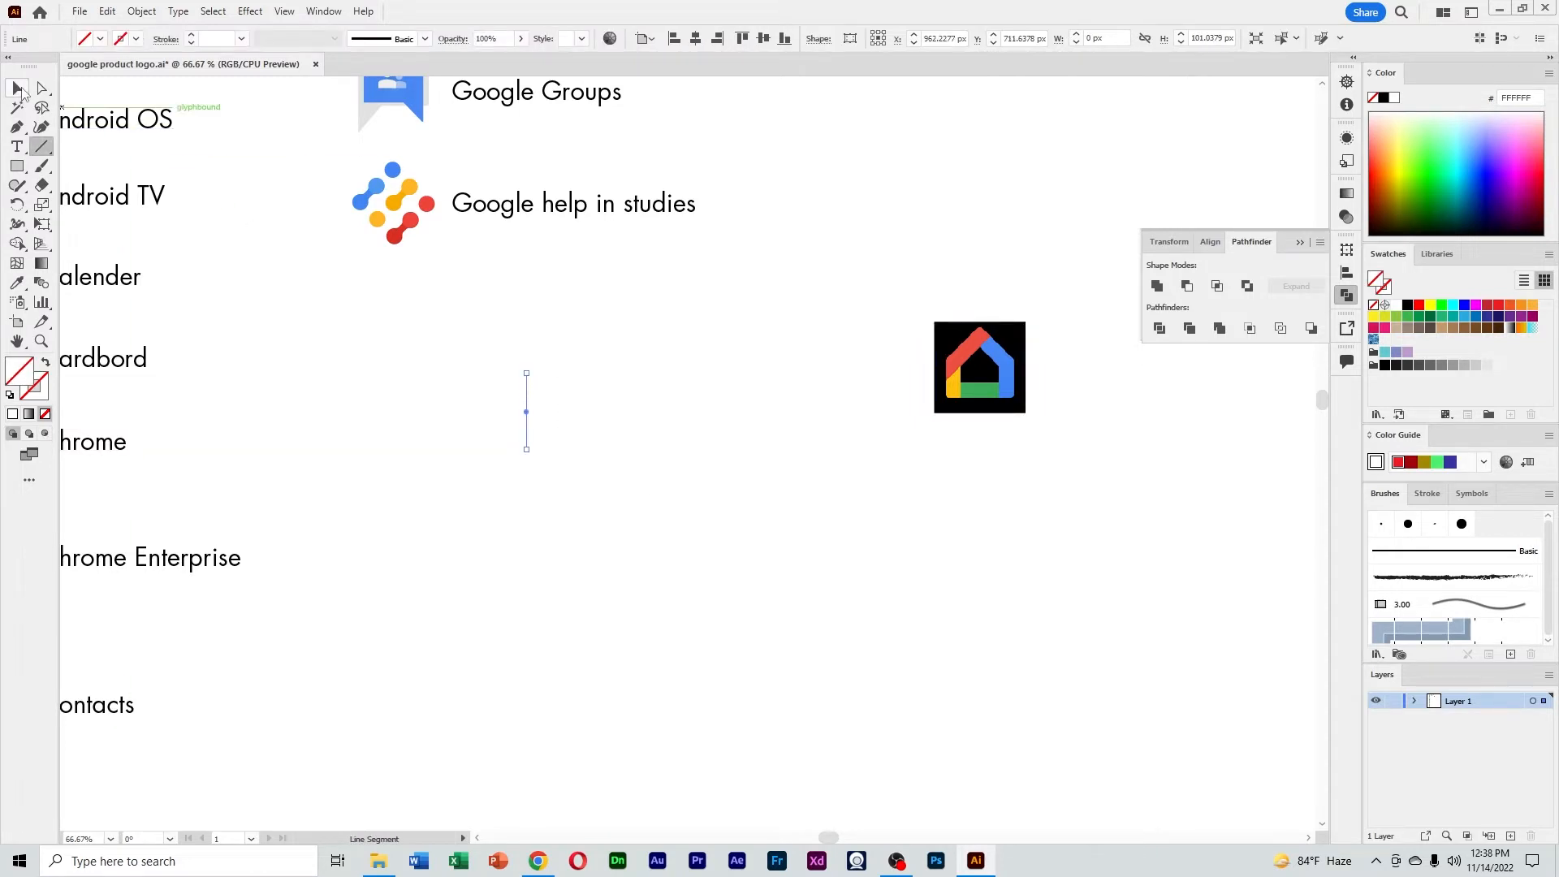
click(192, 37)
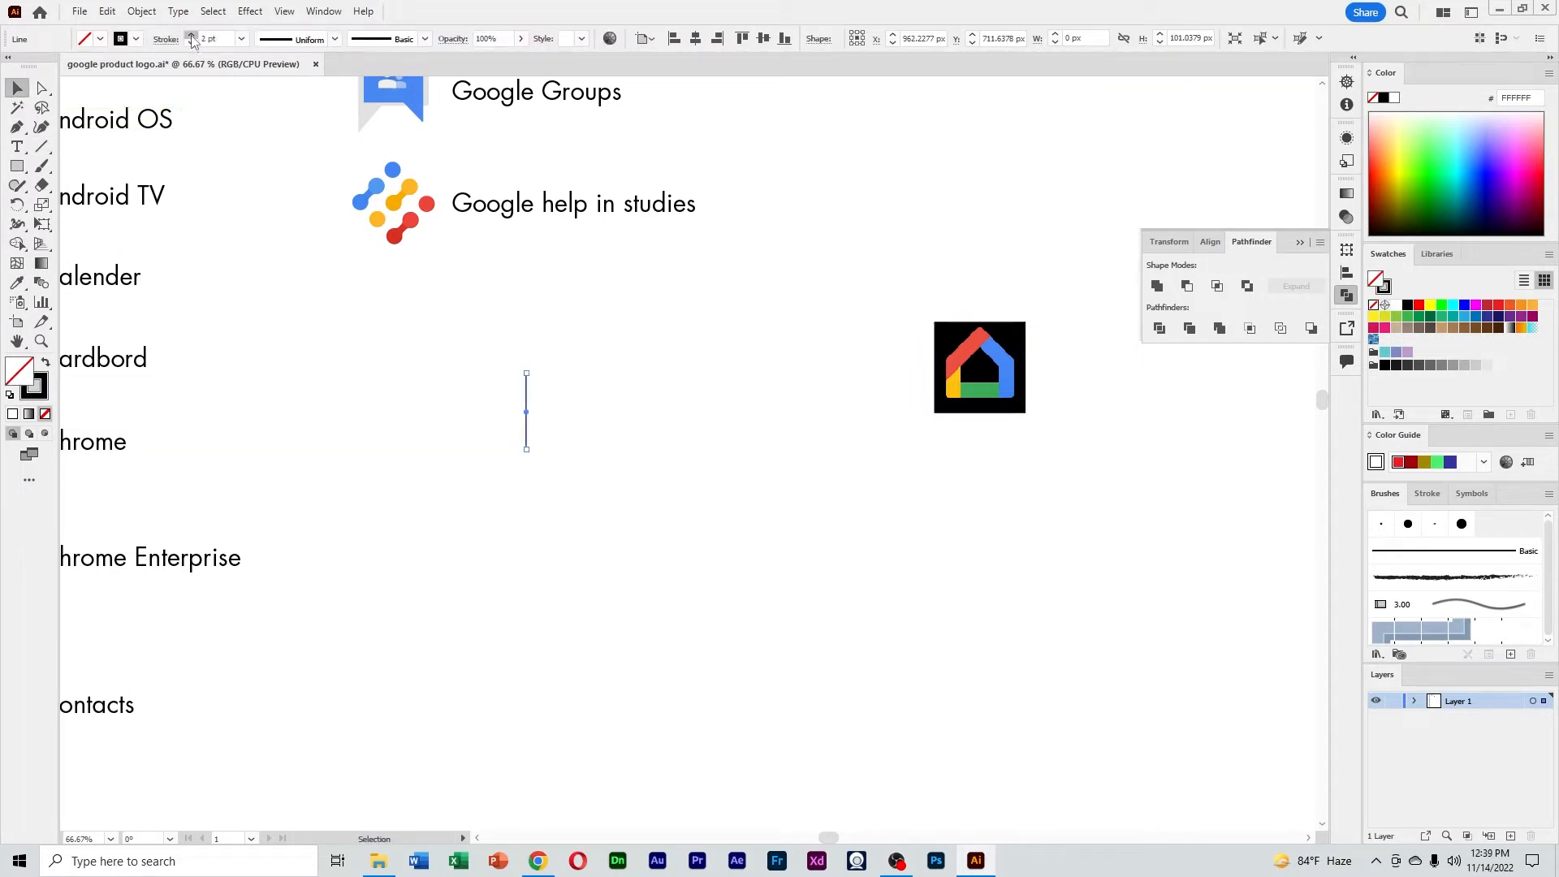
click(192, 37)
click(192, 37)
Set the vertical line's stroke colour to blue 004ED8
double_click(45, 391)
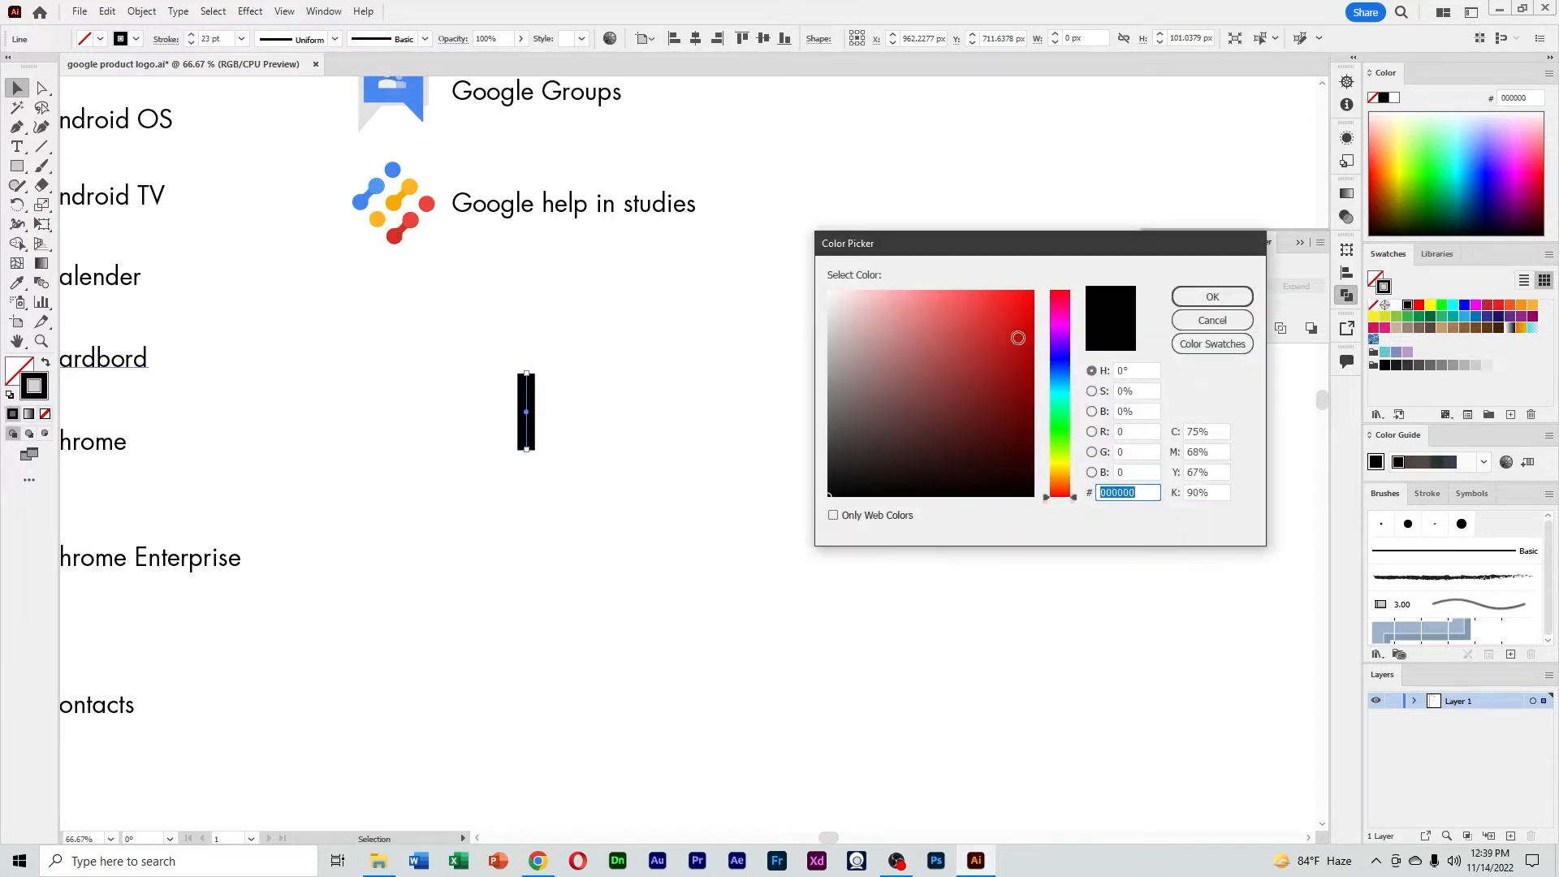
click(1060, 371)
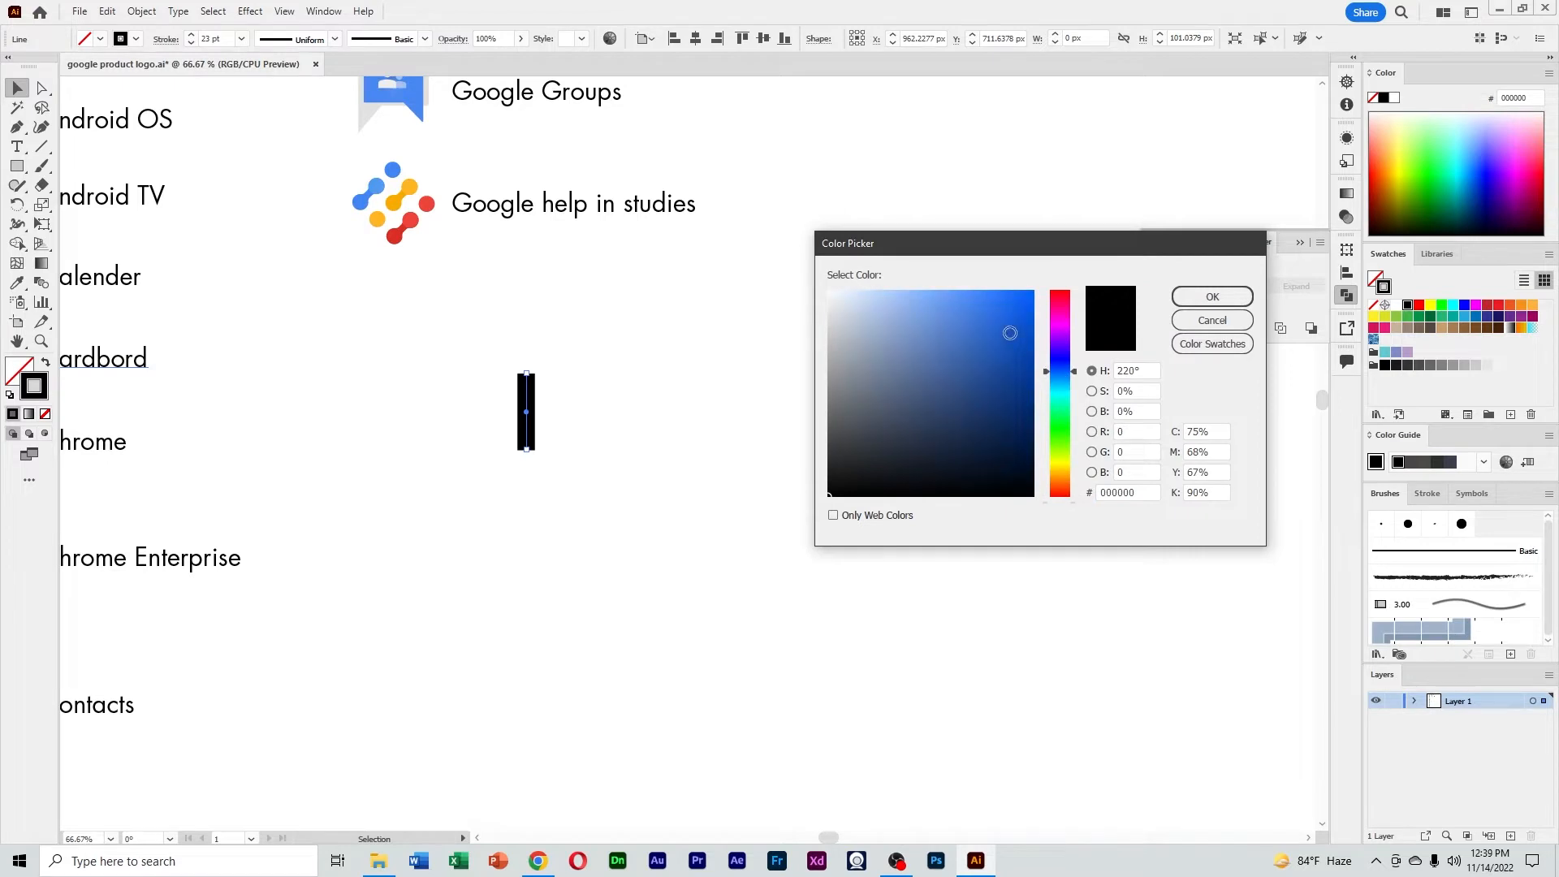
click(1033, 321)
key(Return)
click(622, 485)
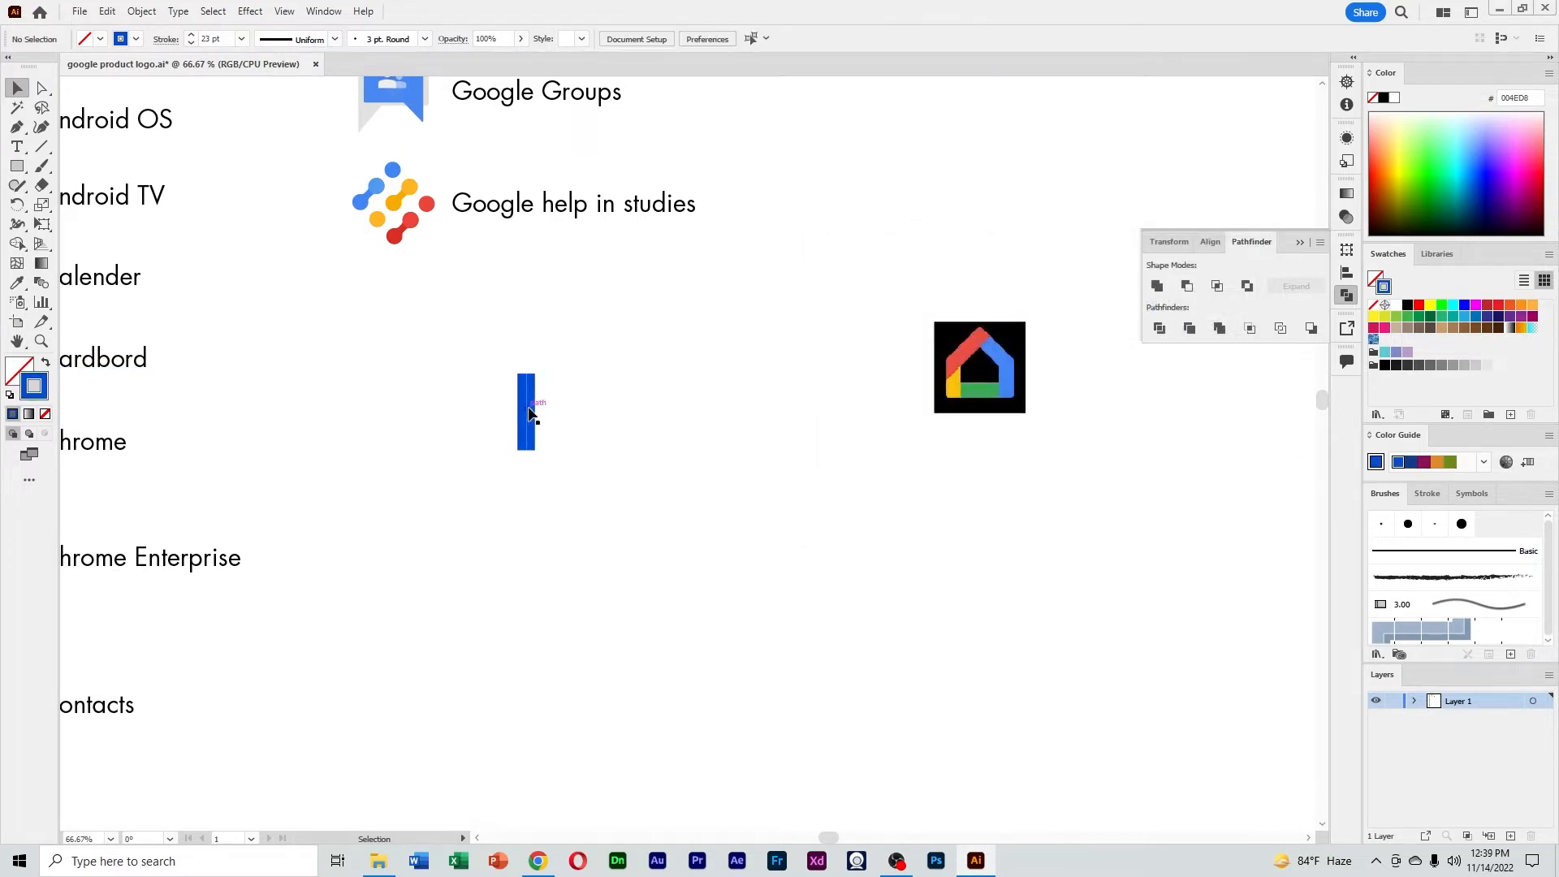
Reduce the blue line's stroke weight to 22 pt
click(530, 415)
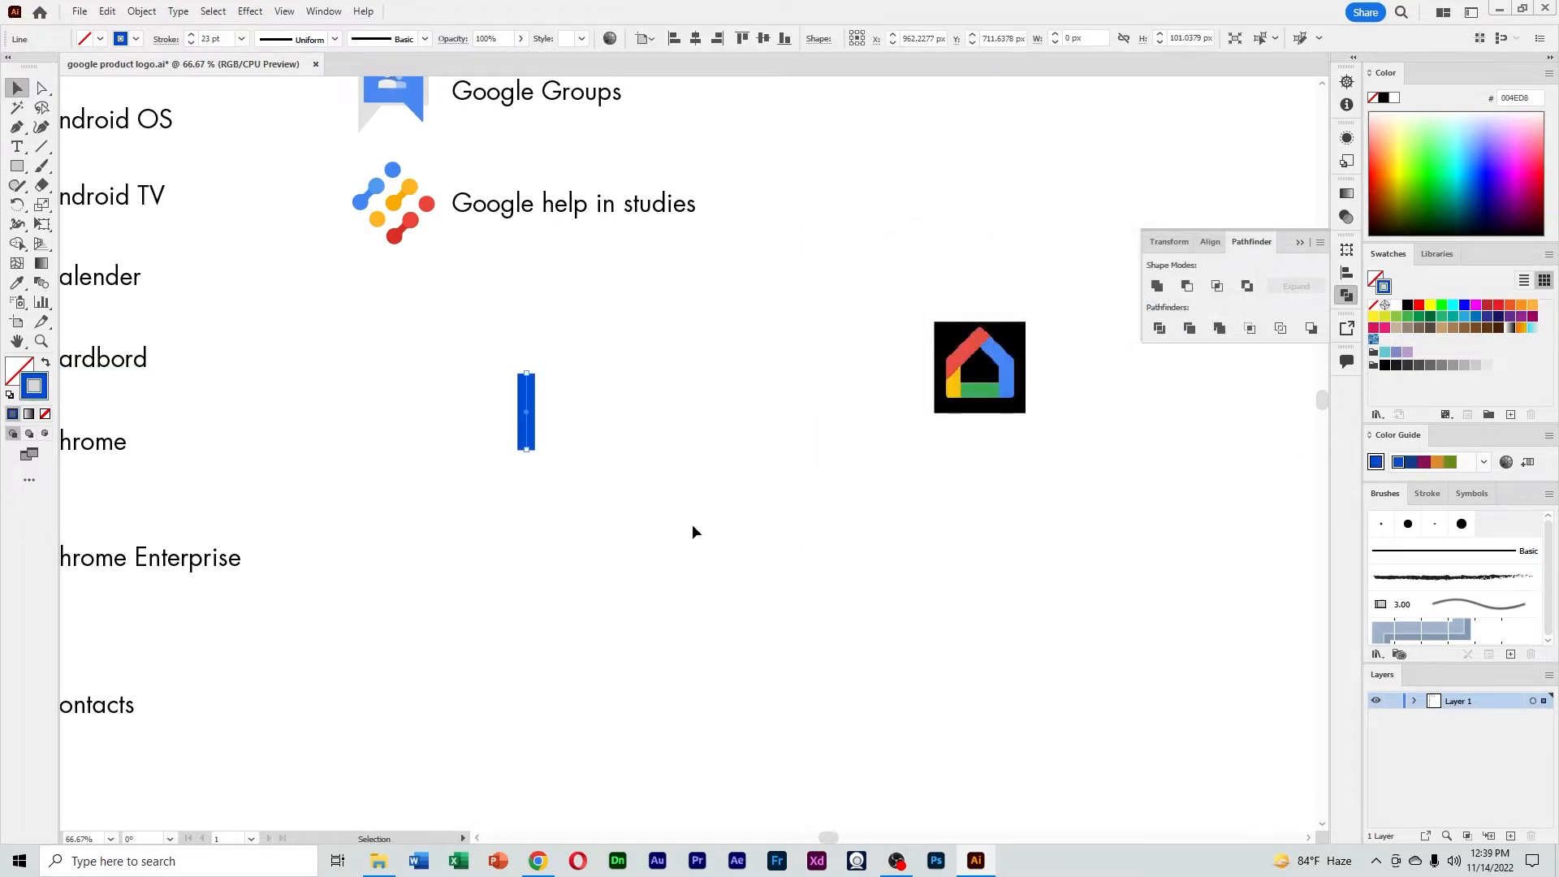
click(203, 37)
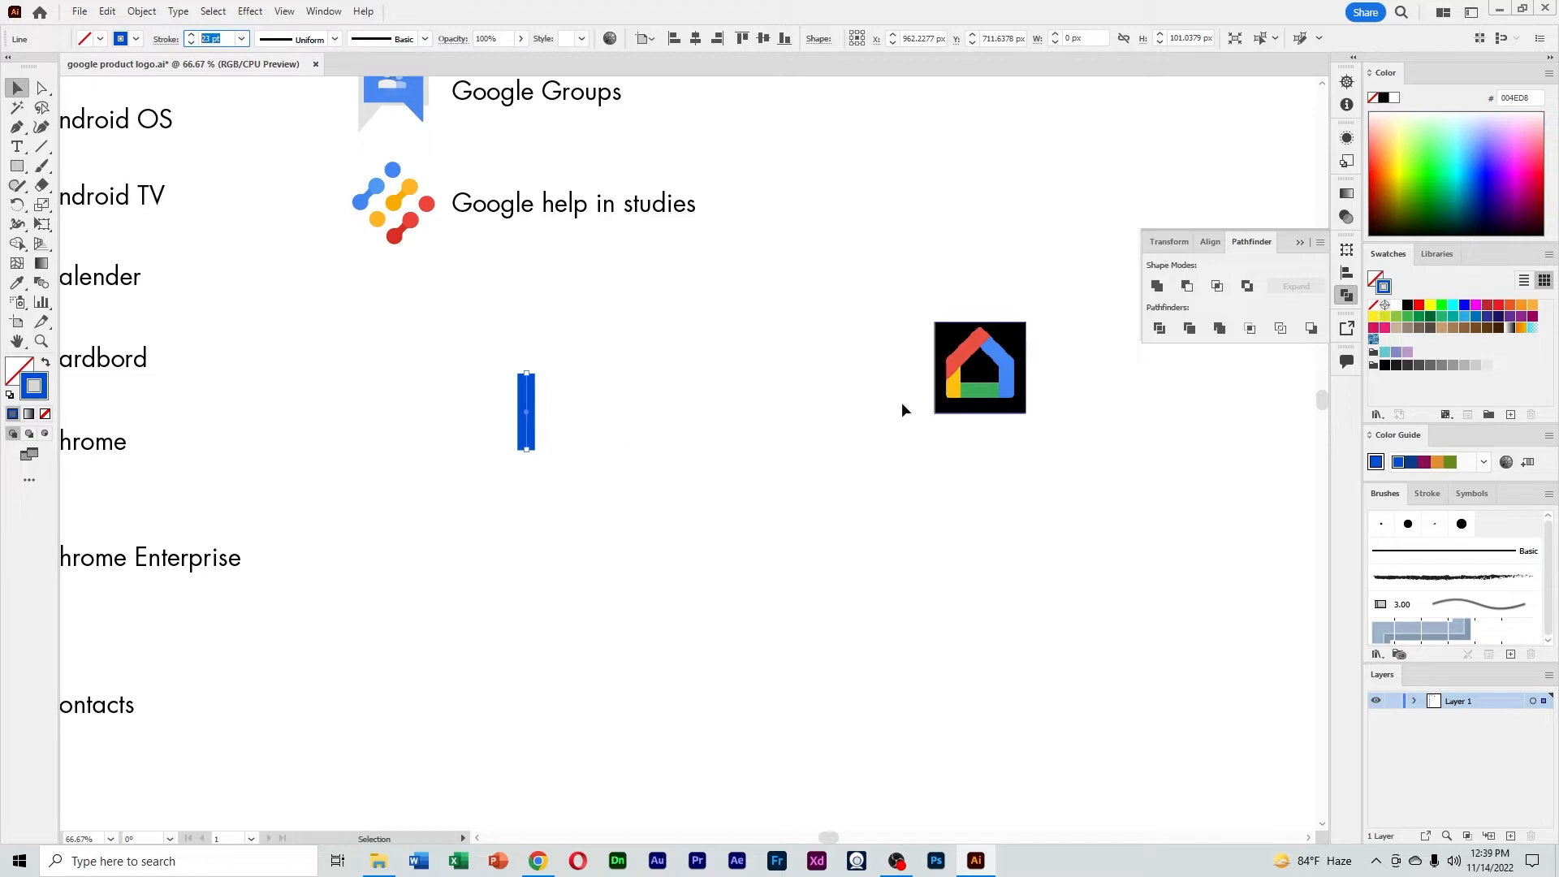
text(20)
key(Return)
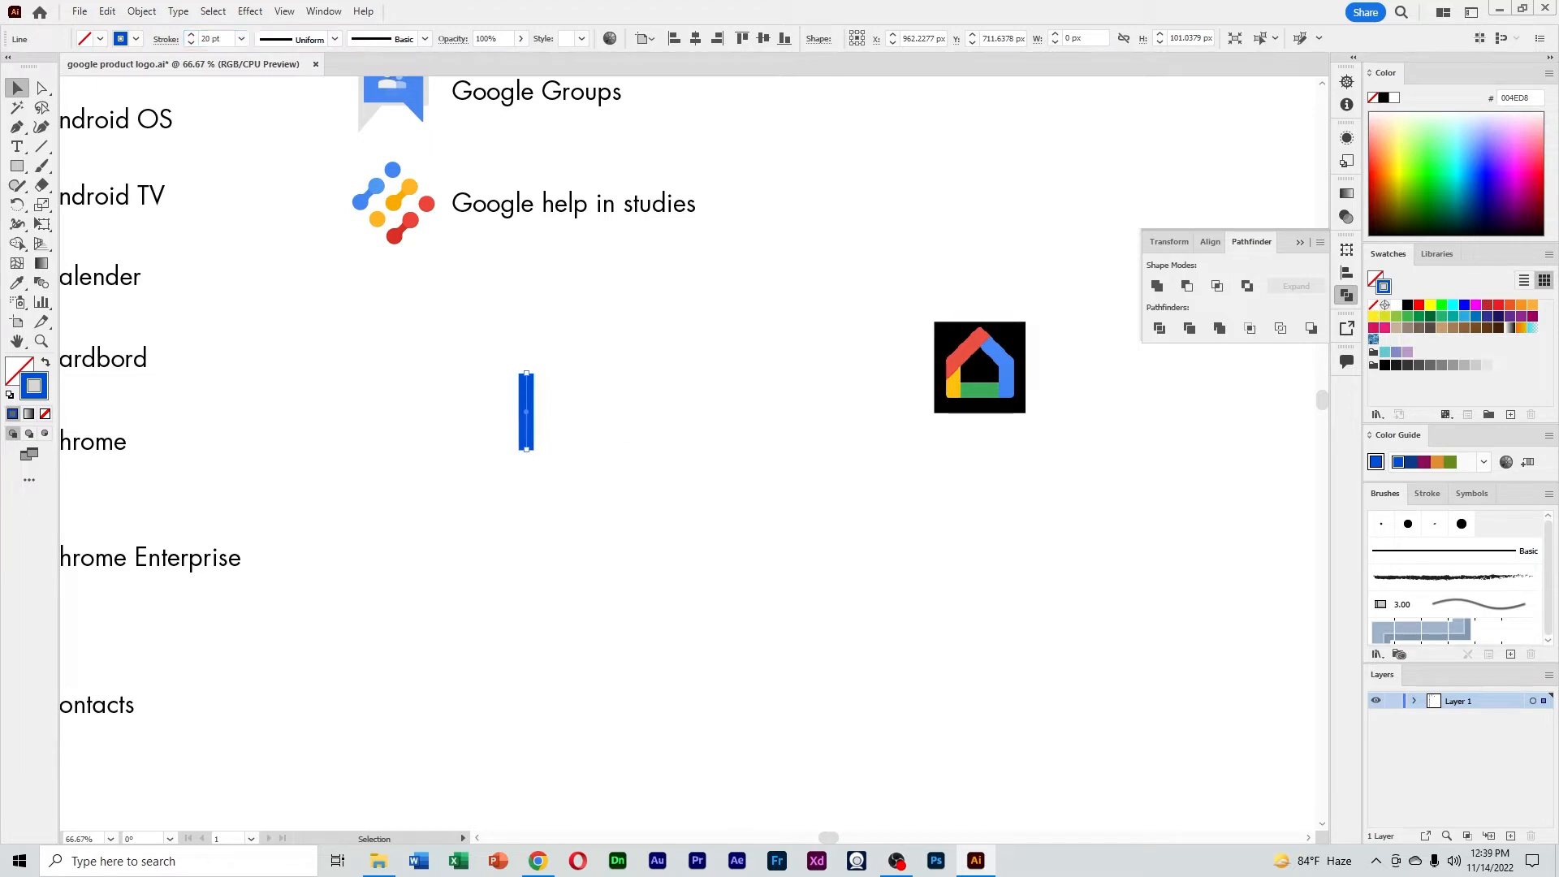
click(216, 39)
text(22)
key(Return)
Turn the blue bar horizontal at about 172 px long, and add a vertical copy crossing its right end as the house's right wall
drag(528, 447, 669, 464)
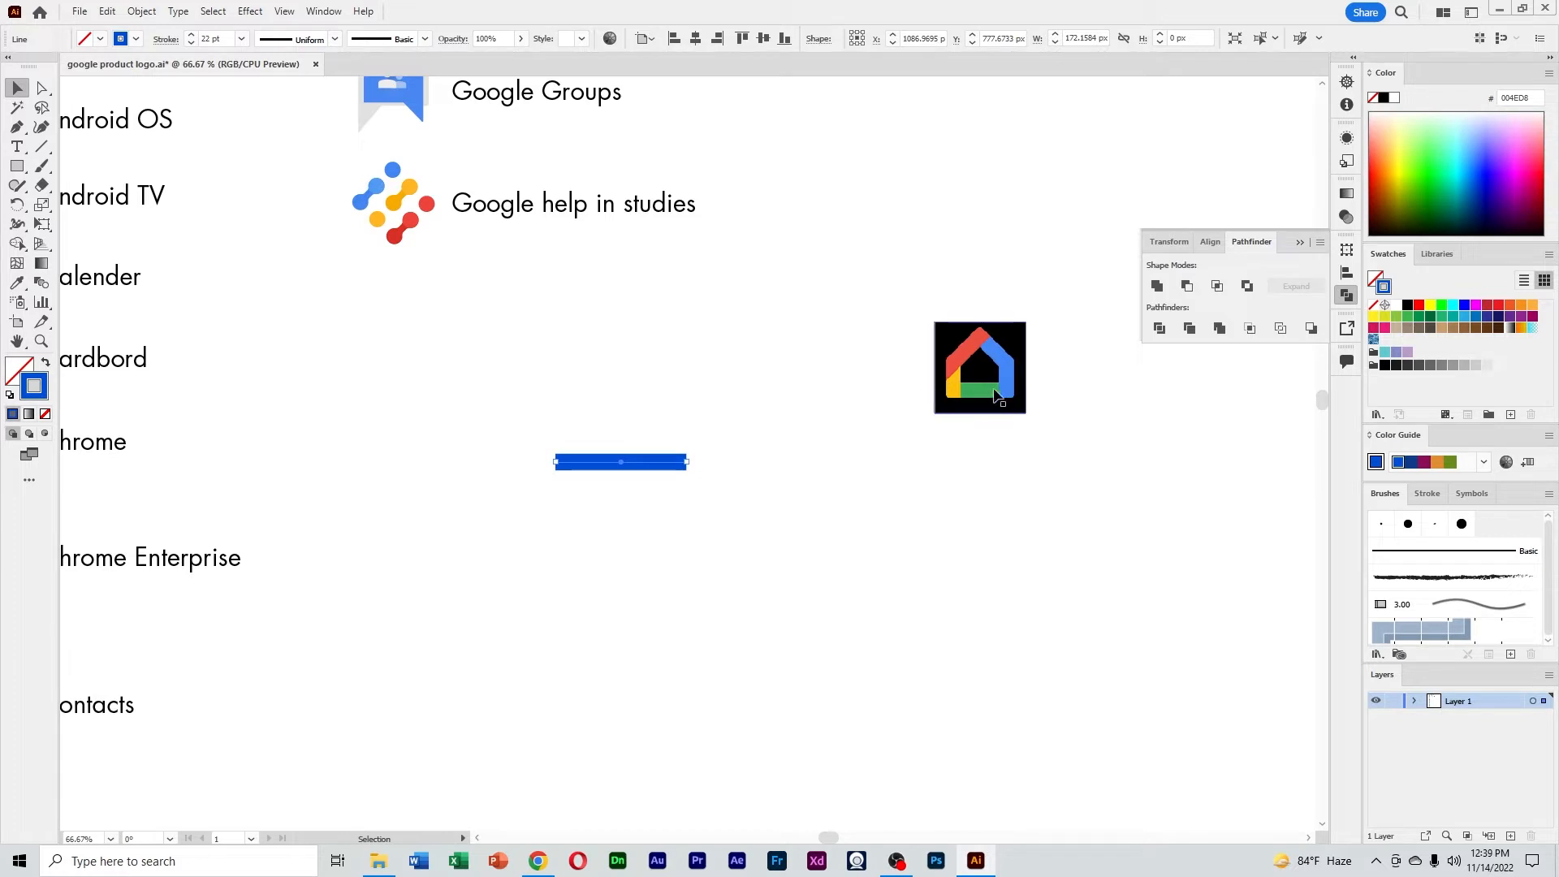
click(797, 547)
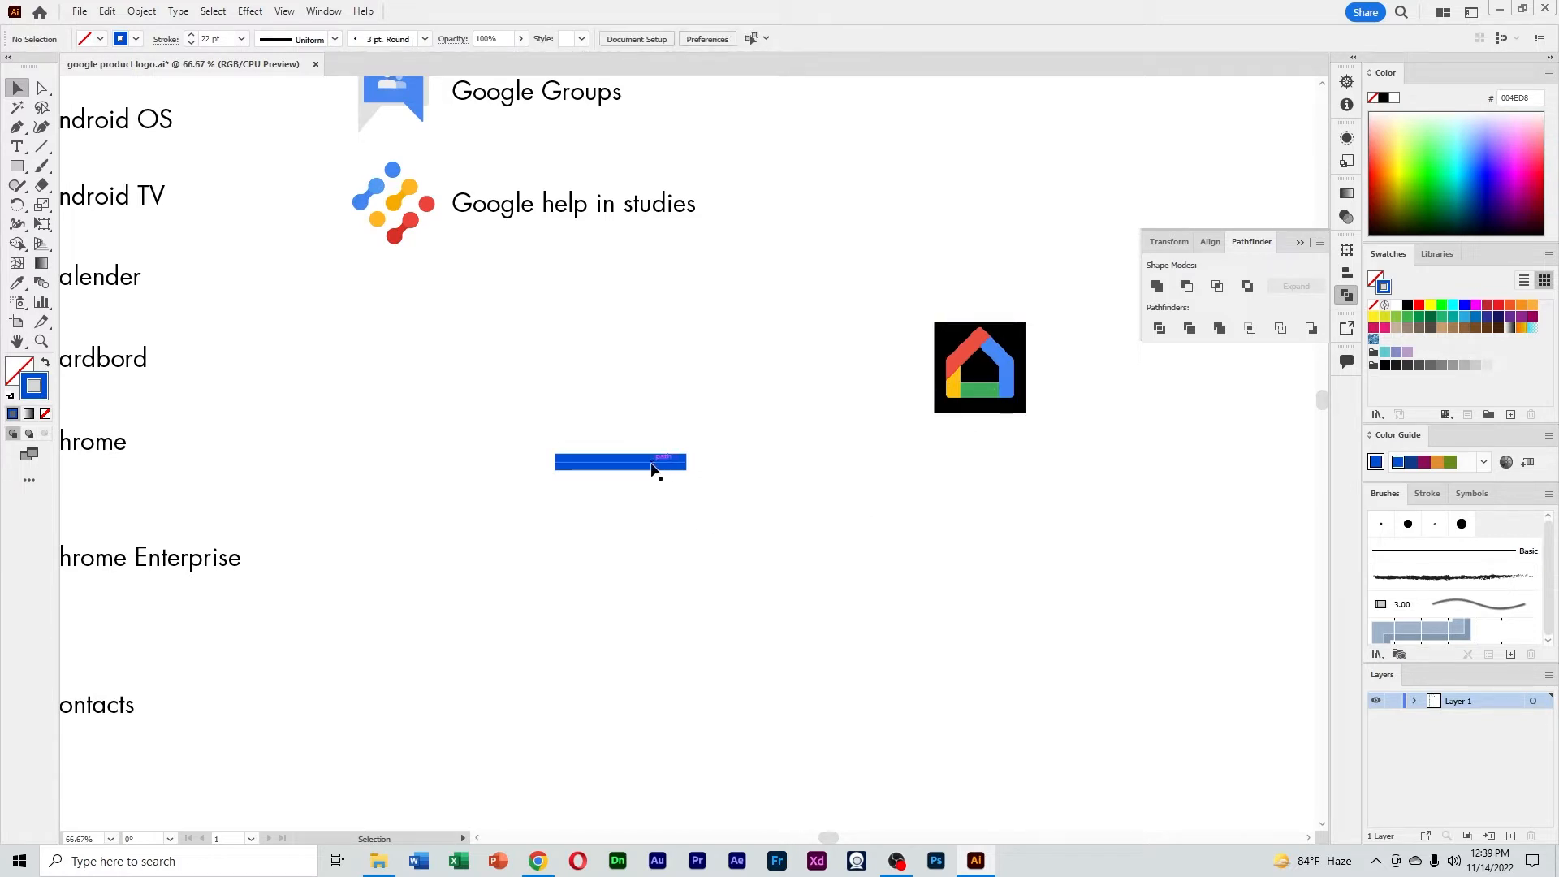
drag(657, 471, 713, 349)
click(714, 470)
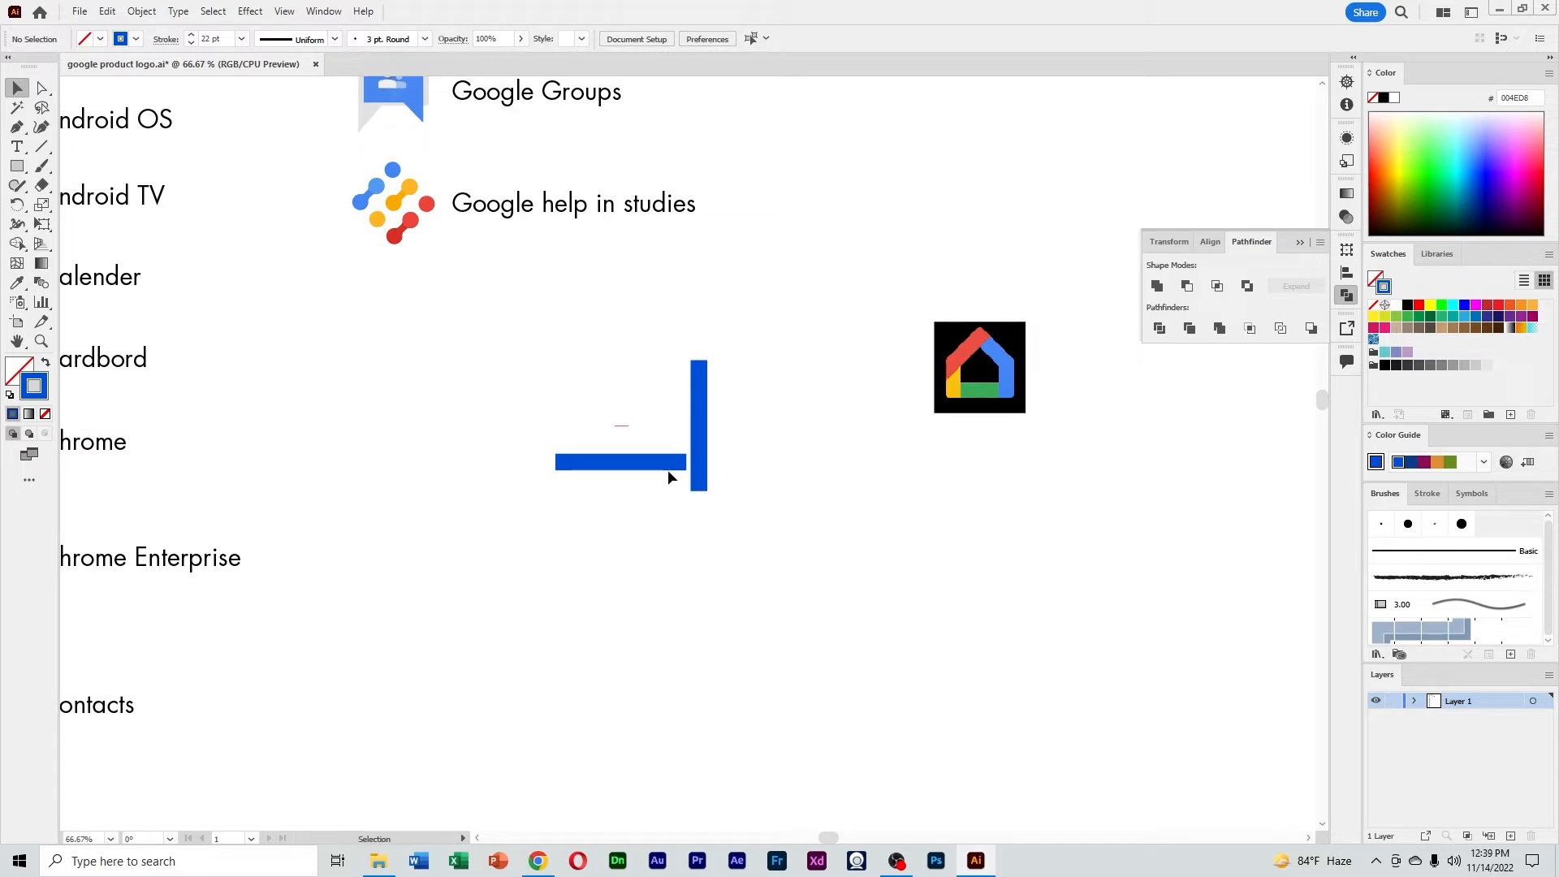
drag(695, 465, 663, 458)
click(767, 475)
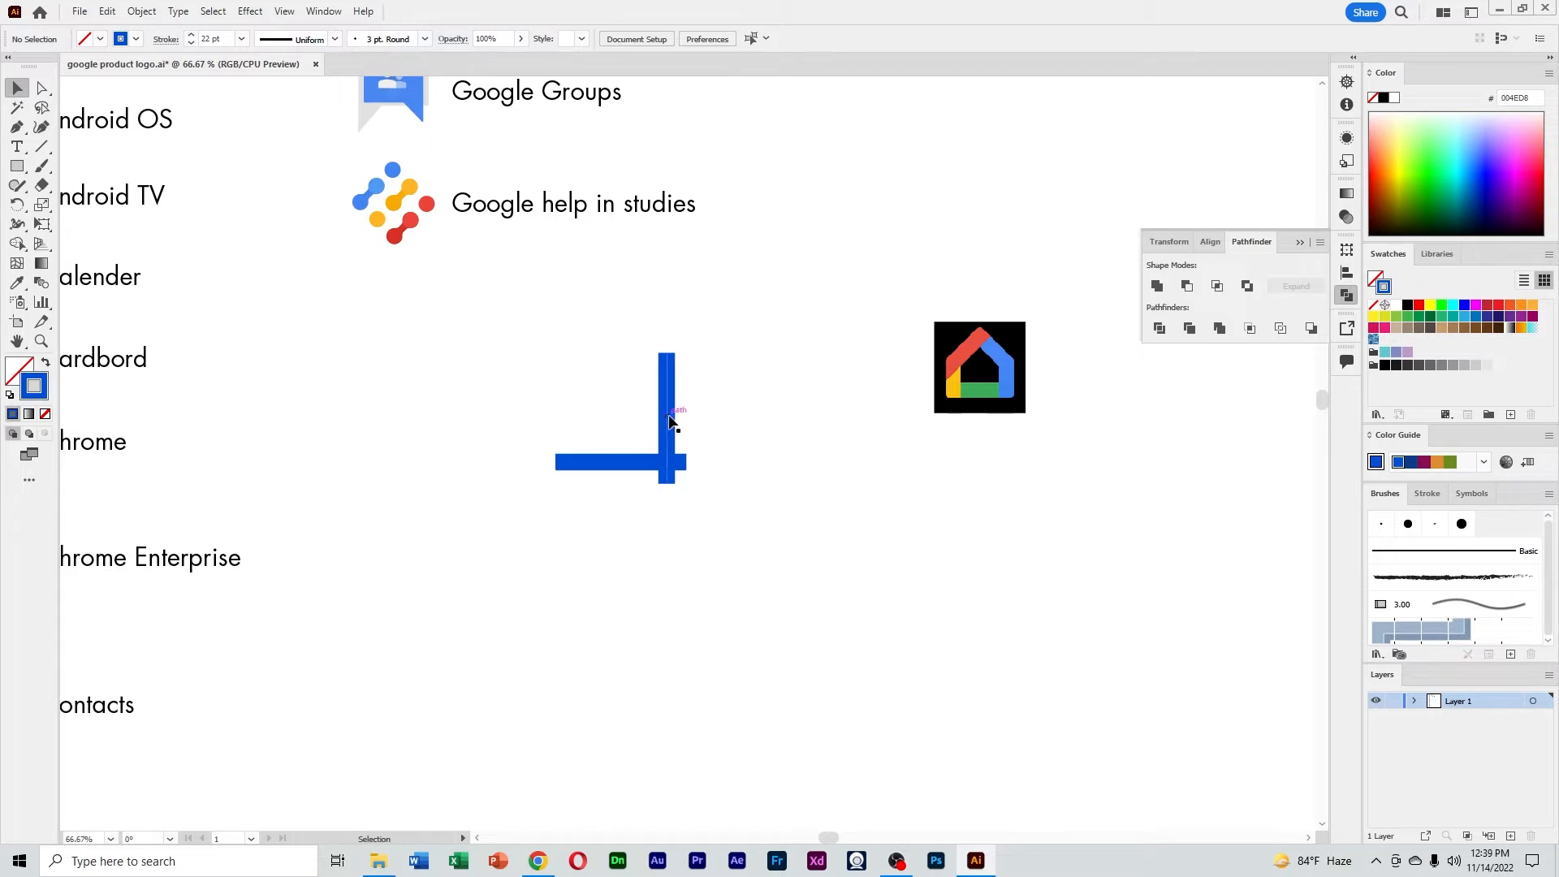
Duplicate the right wall bar as the left wall, level with the original and crossing the horizontal base bar
drag(670, 420, 602, 427)
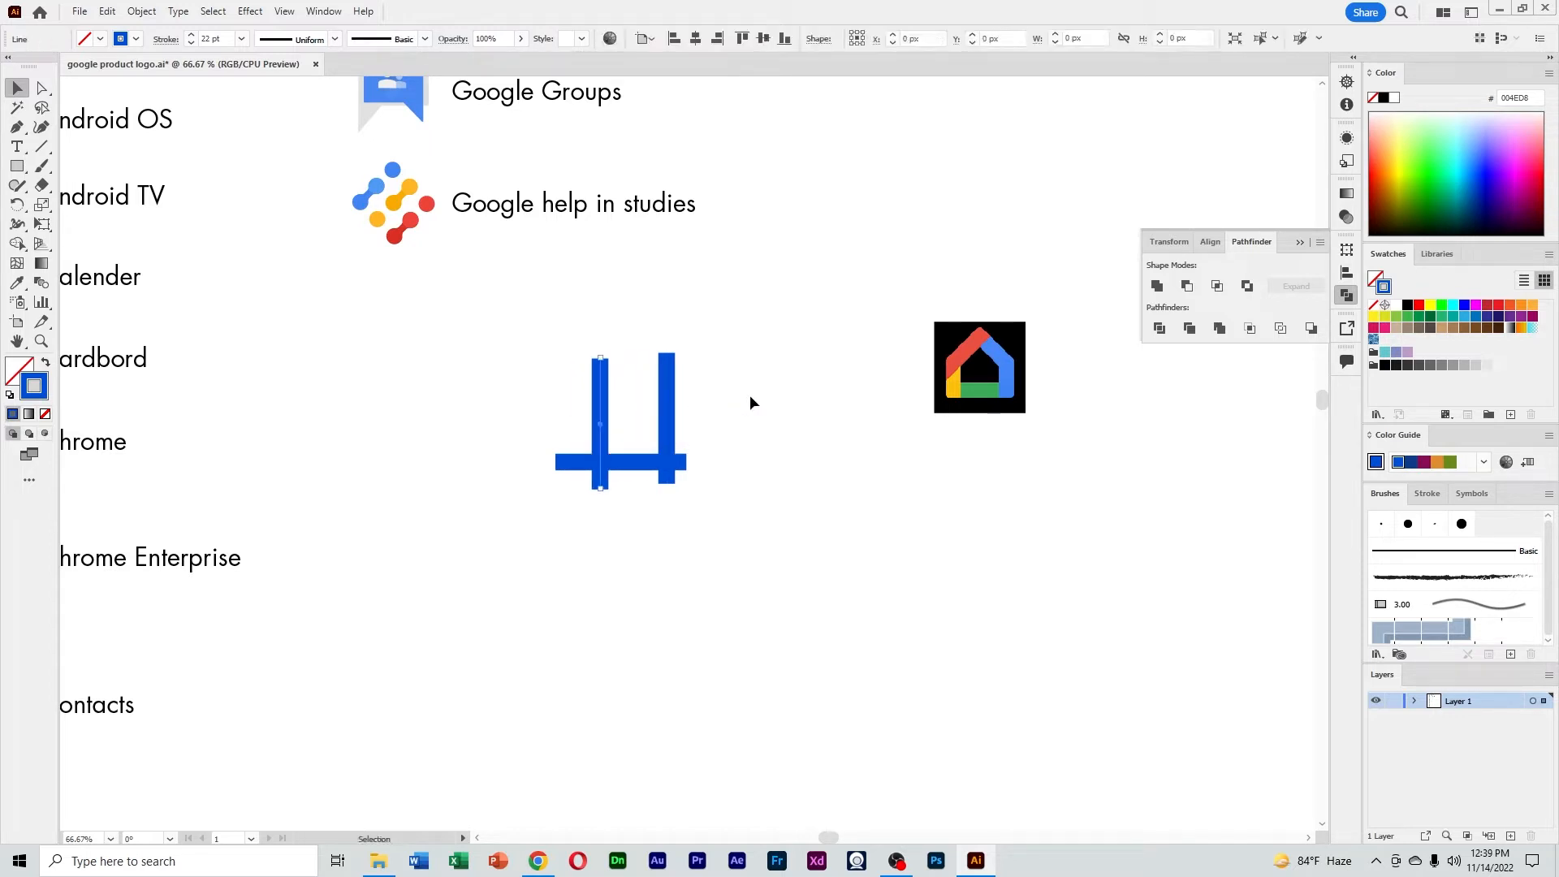
click(750, 398)
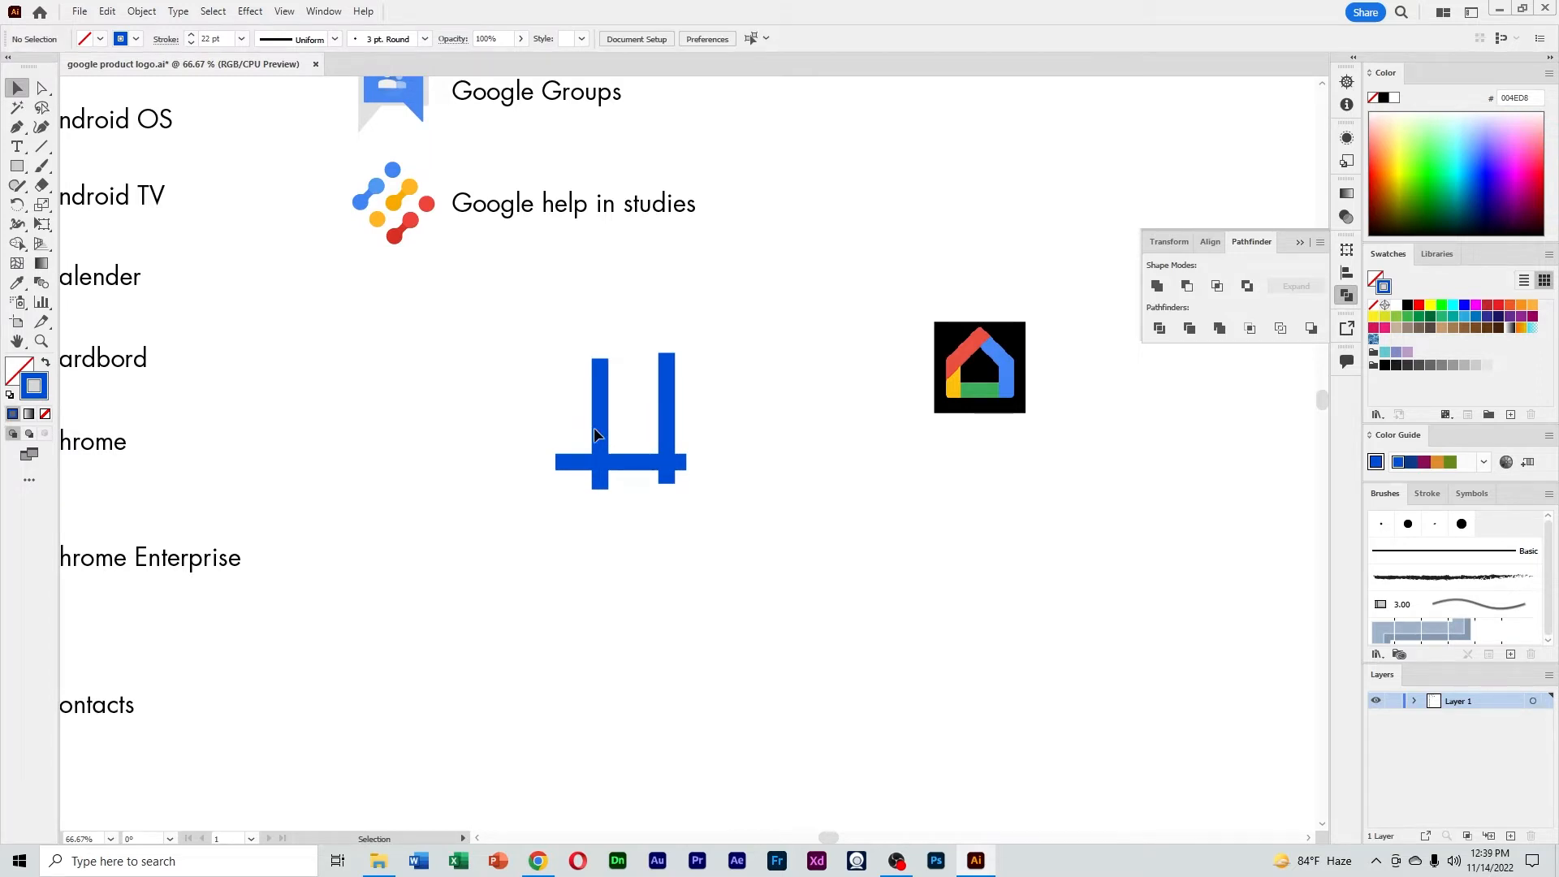
drag(602, 432, 601, 427)
click(747, 446)
drag(605, 445, 612, 445)
click(777, 467)
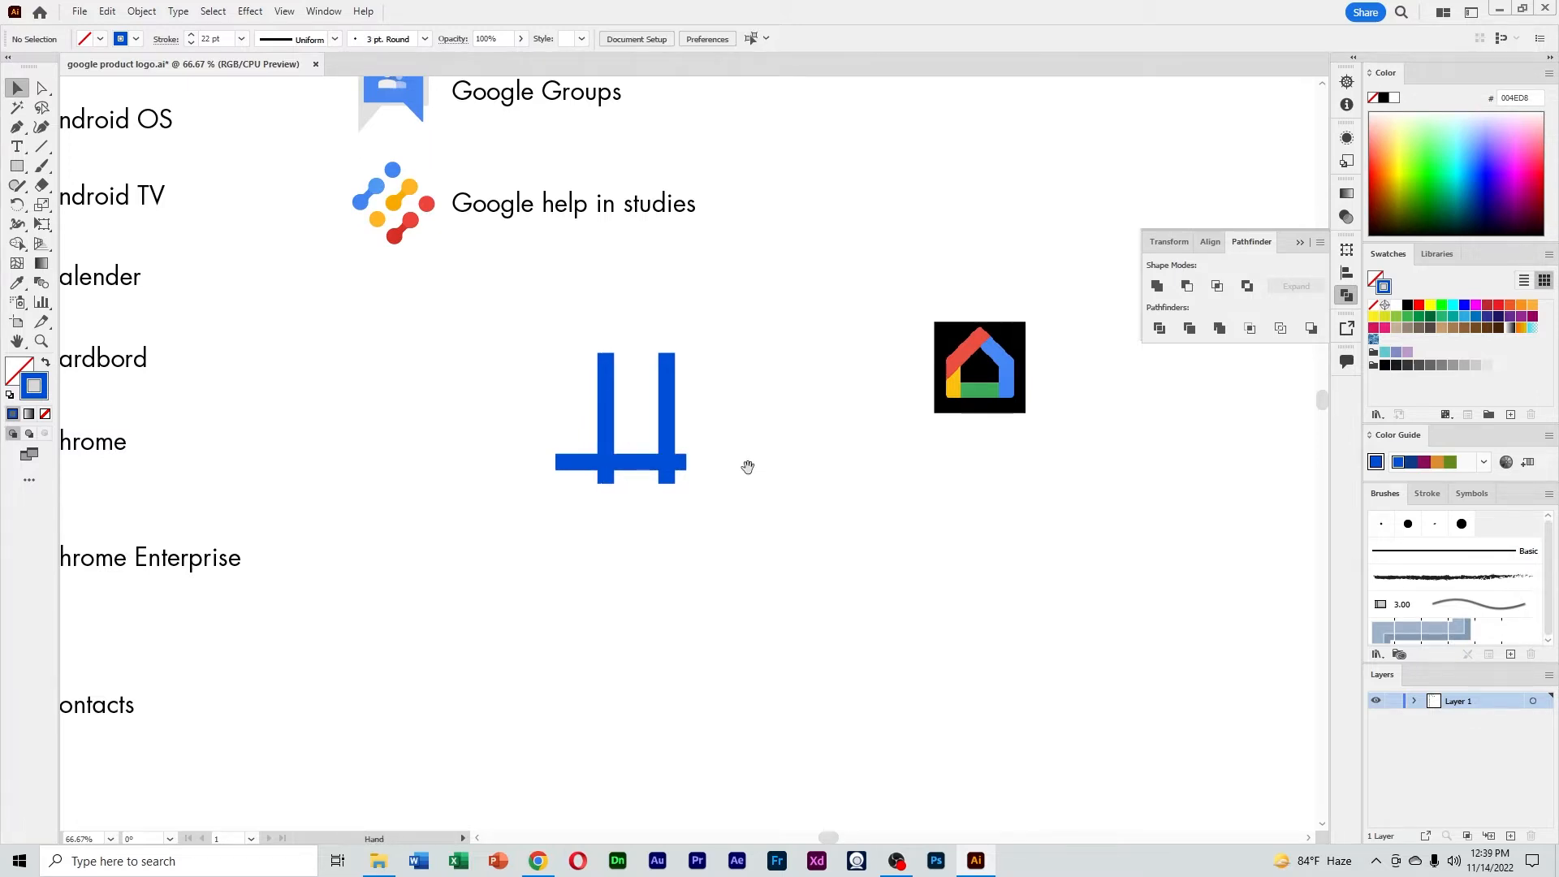
Duplicate the left wall bar and rotate the copy 45° to form one roof slope over the walls
drag(745, 466, 733, 467)
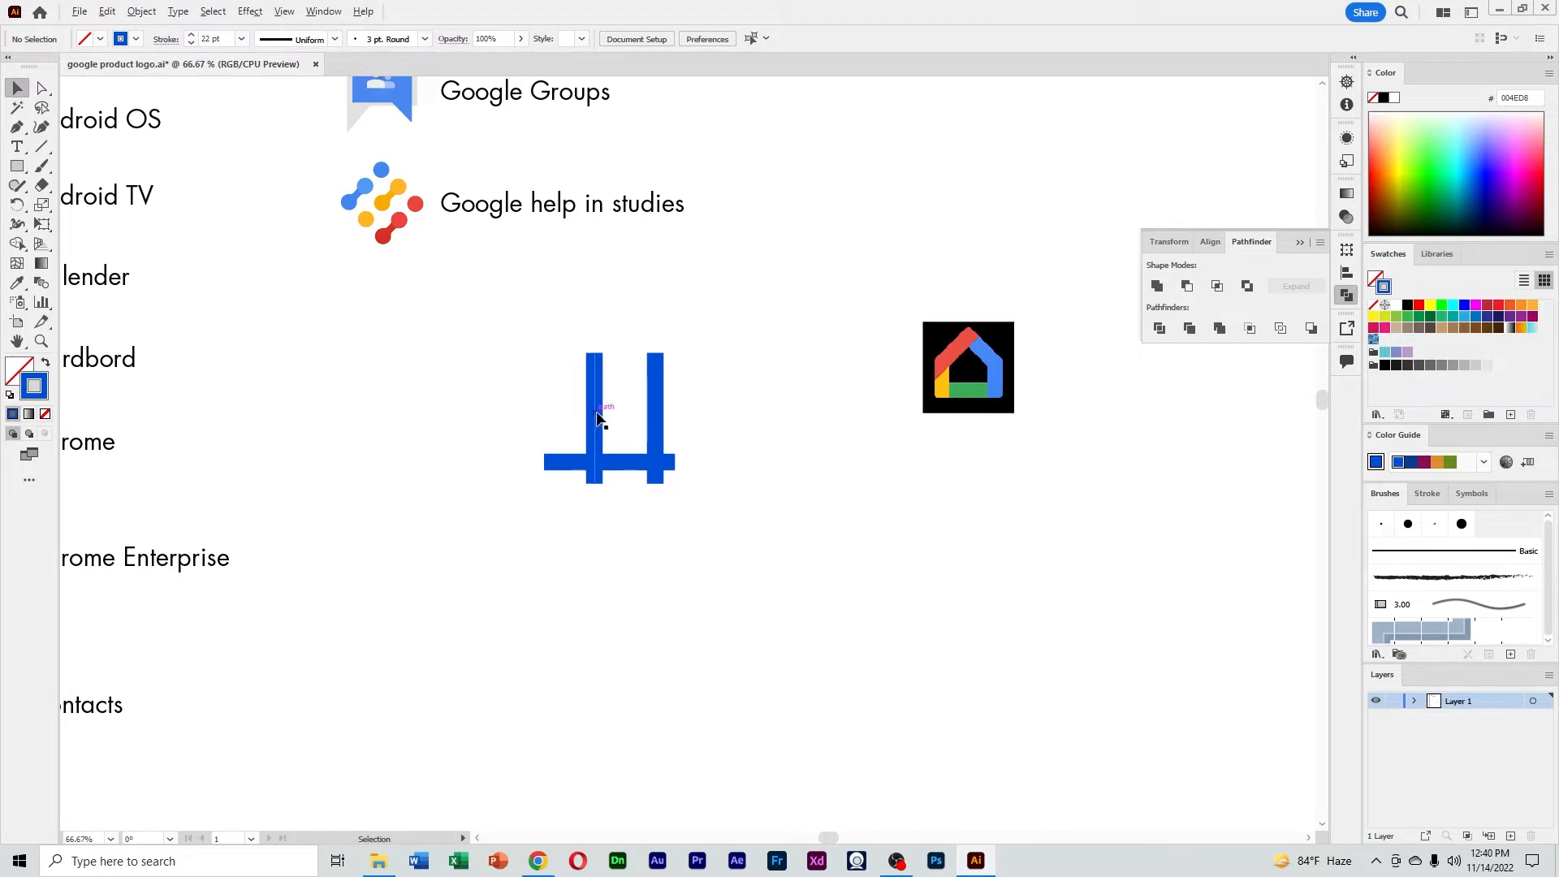
drag(601, 418, 624, 418)
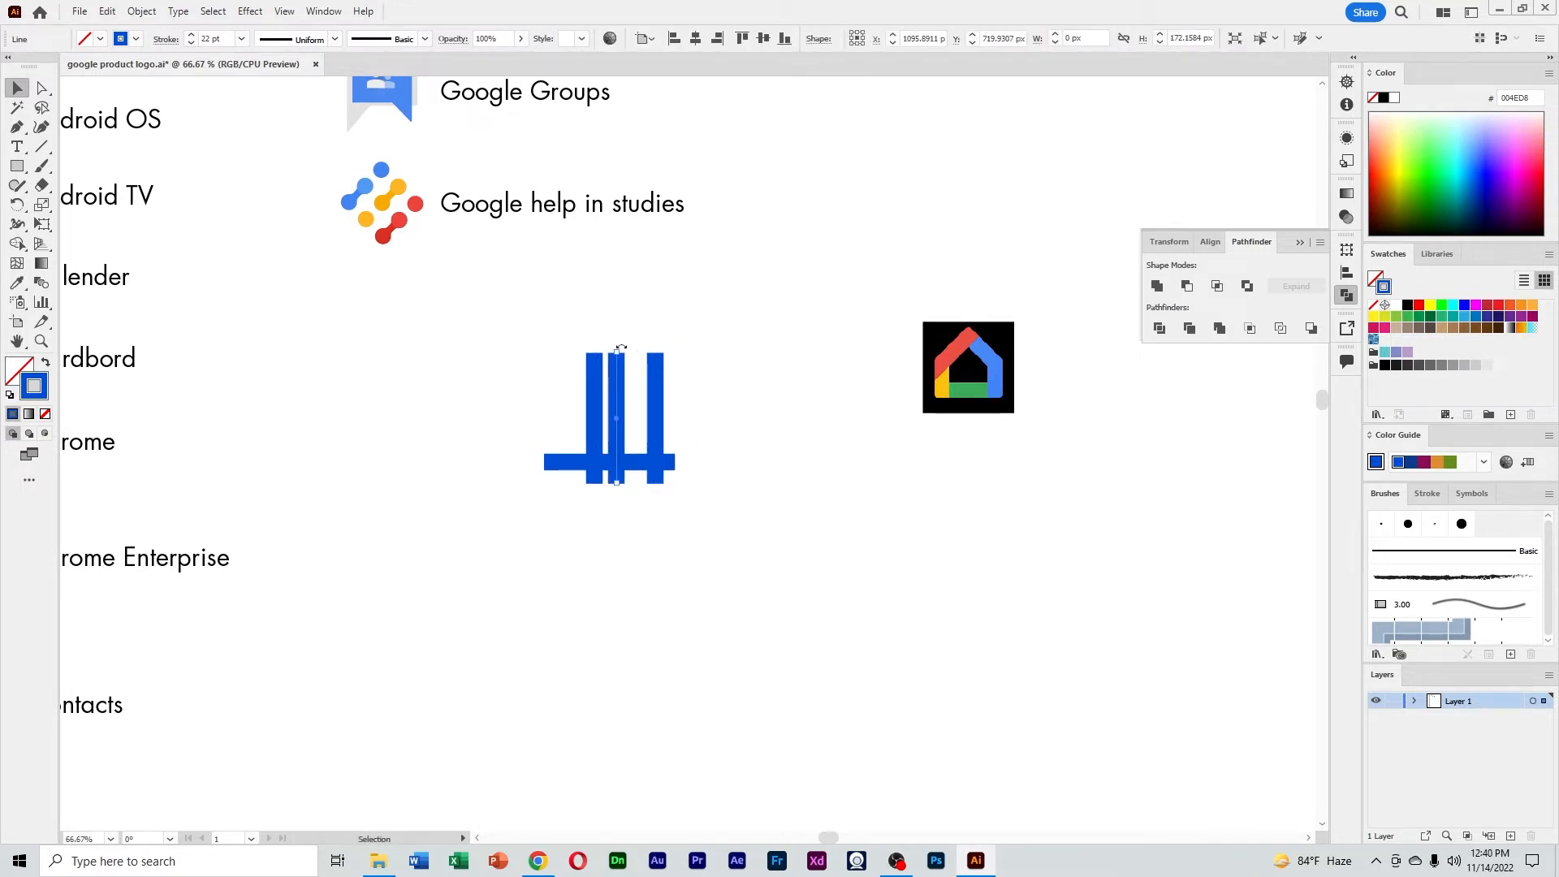
mouse_move(620, 348)
mouse_down()
mouse_move(661, 380)
mouse_move(618, 402)
mouse_move(617, 372)
mouse_up()
Make a reflected copy of the diagonal bar across the vertical axis and shift it right to form the opposite roof slope
right_click(617, 372)
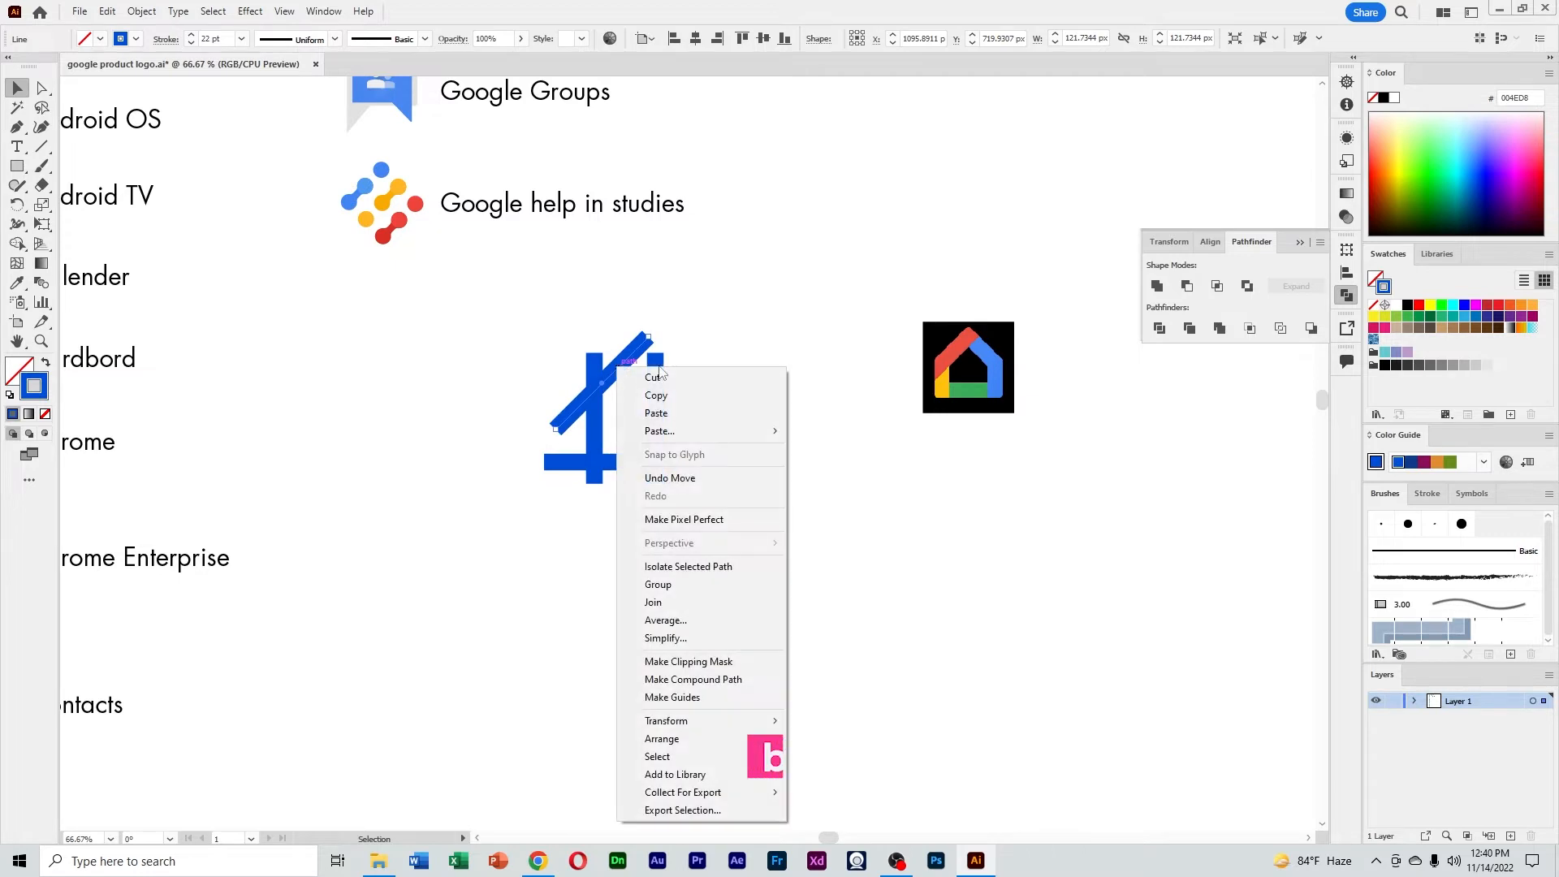
mouse_move(697, 722)
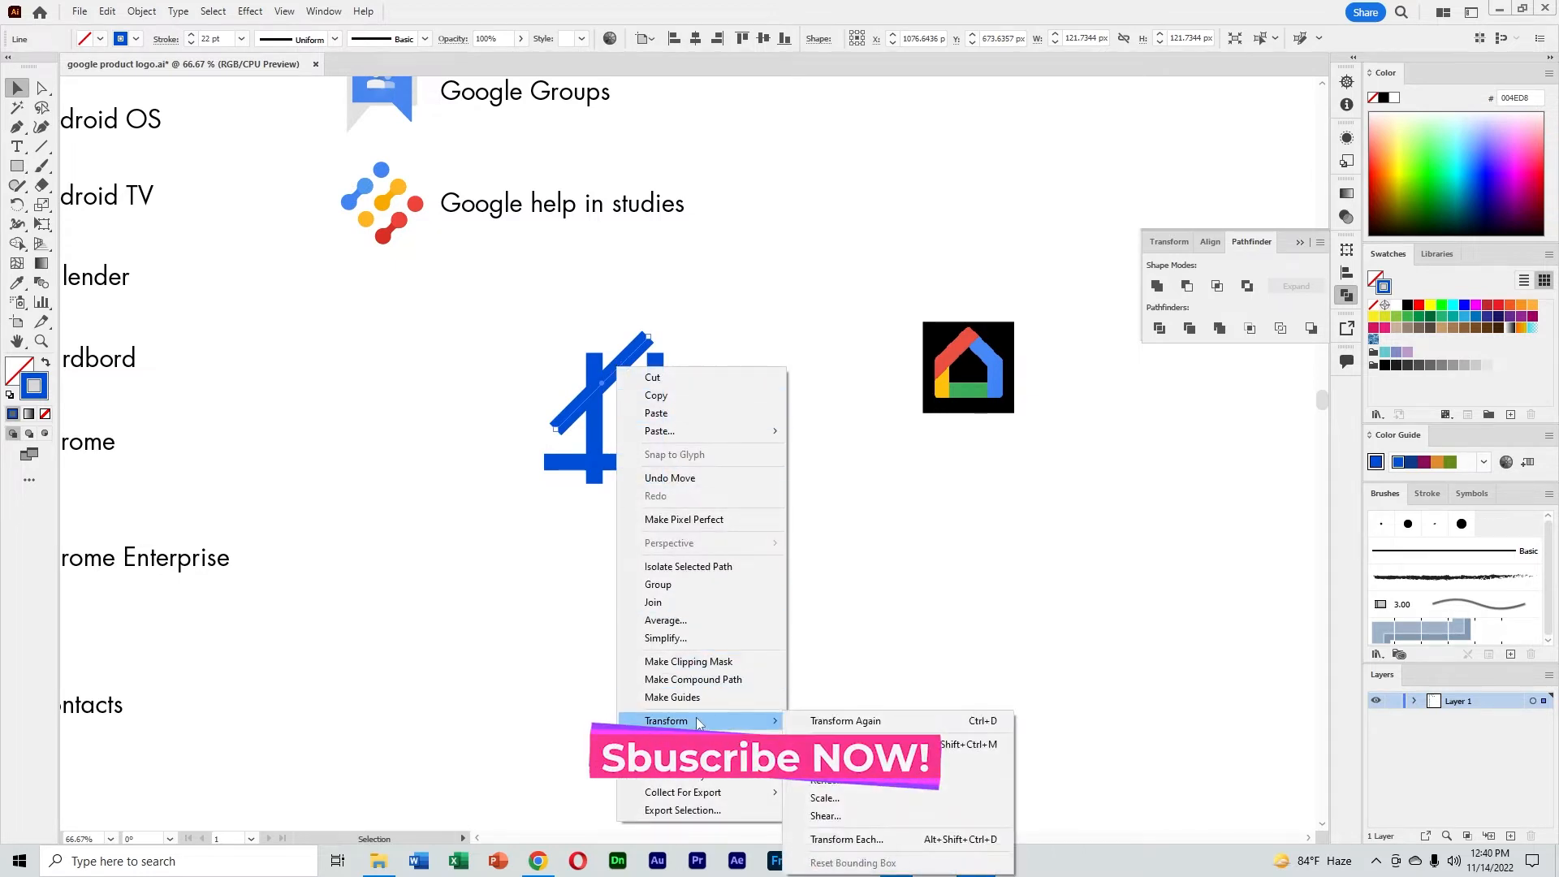
click(824, 781)
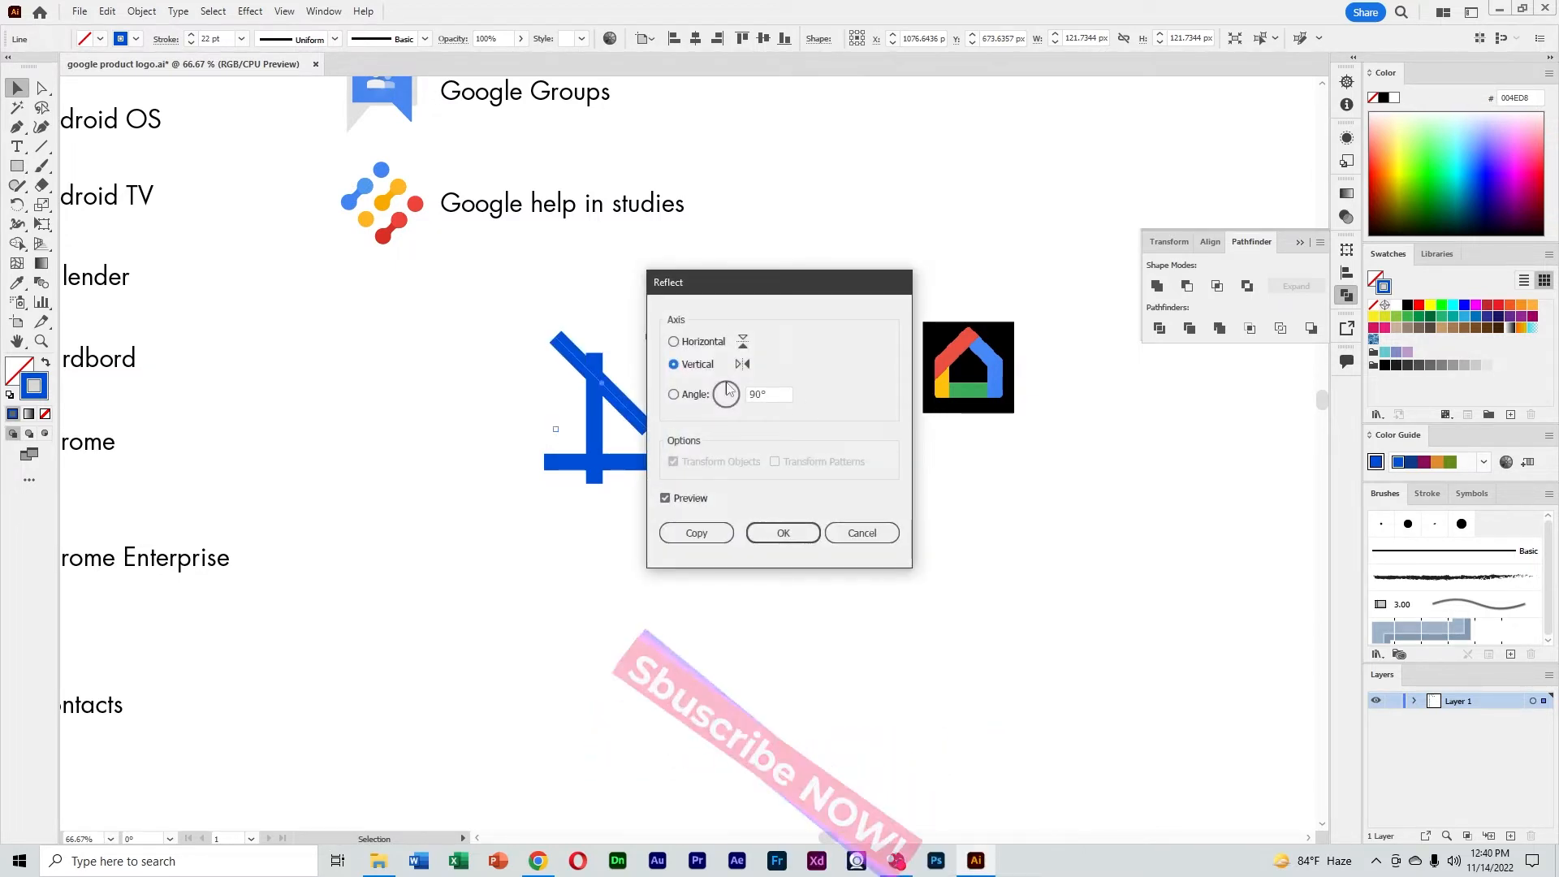
click(697, 533)
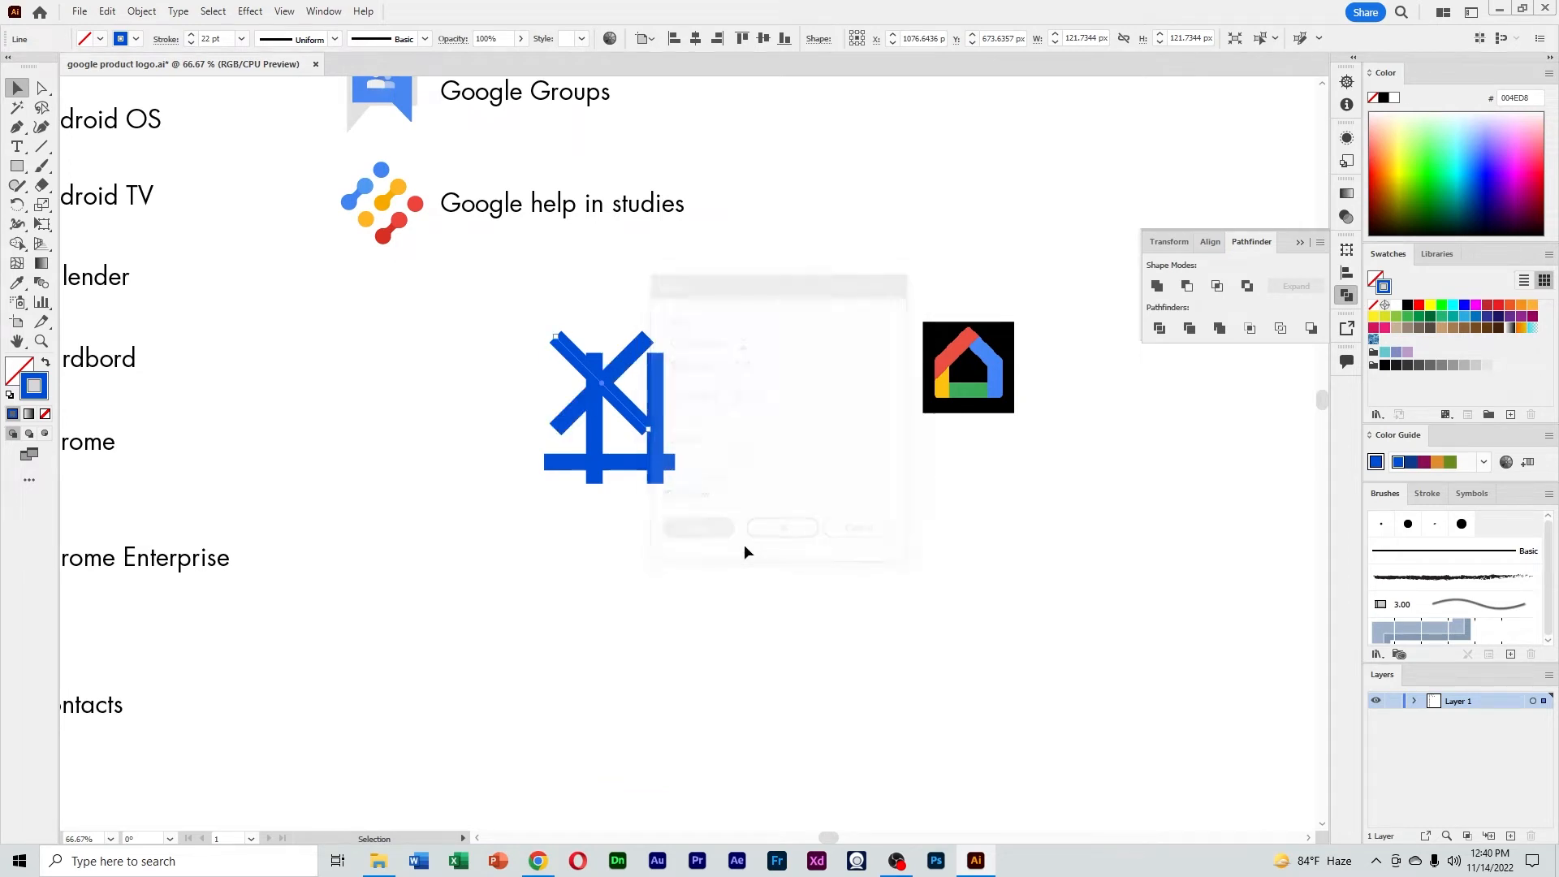
drag(628, 411, 654, 410)
Group the two diagonal roof bars and move the group up and right so it sits centred over the two walls
shift+click(566, 422)
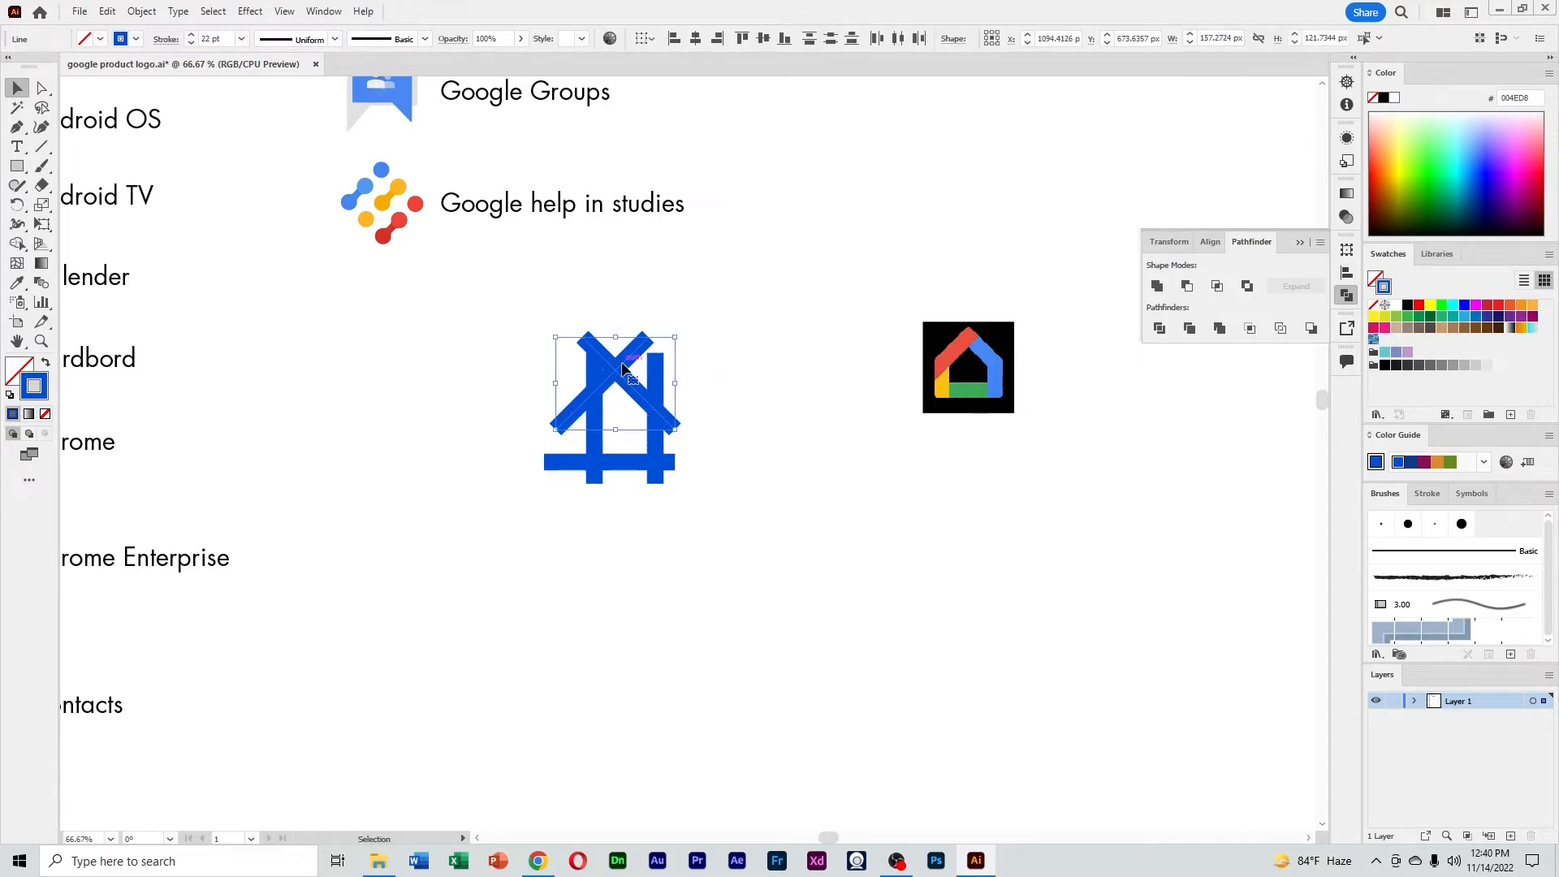
right_click(617, 362)
click(649, 538)
click(816, 524)
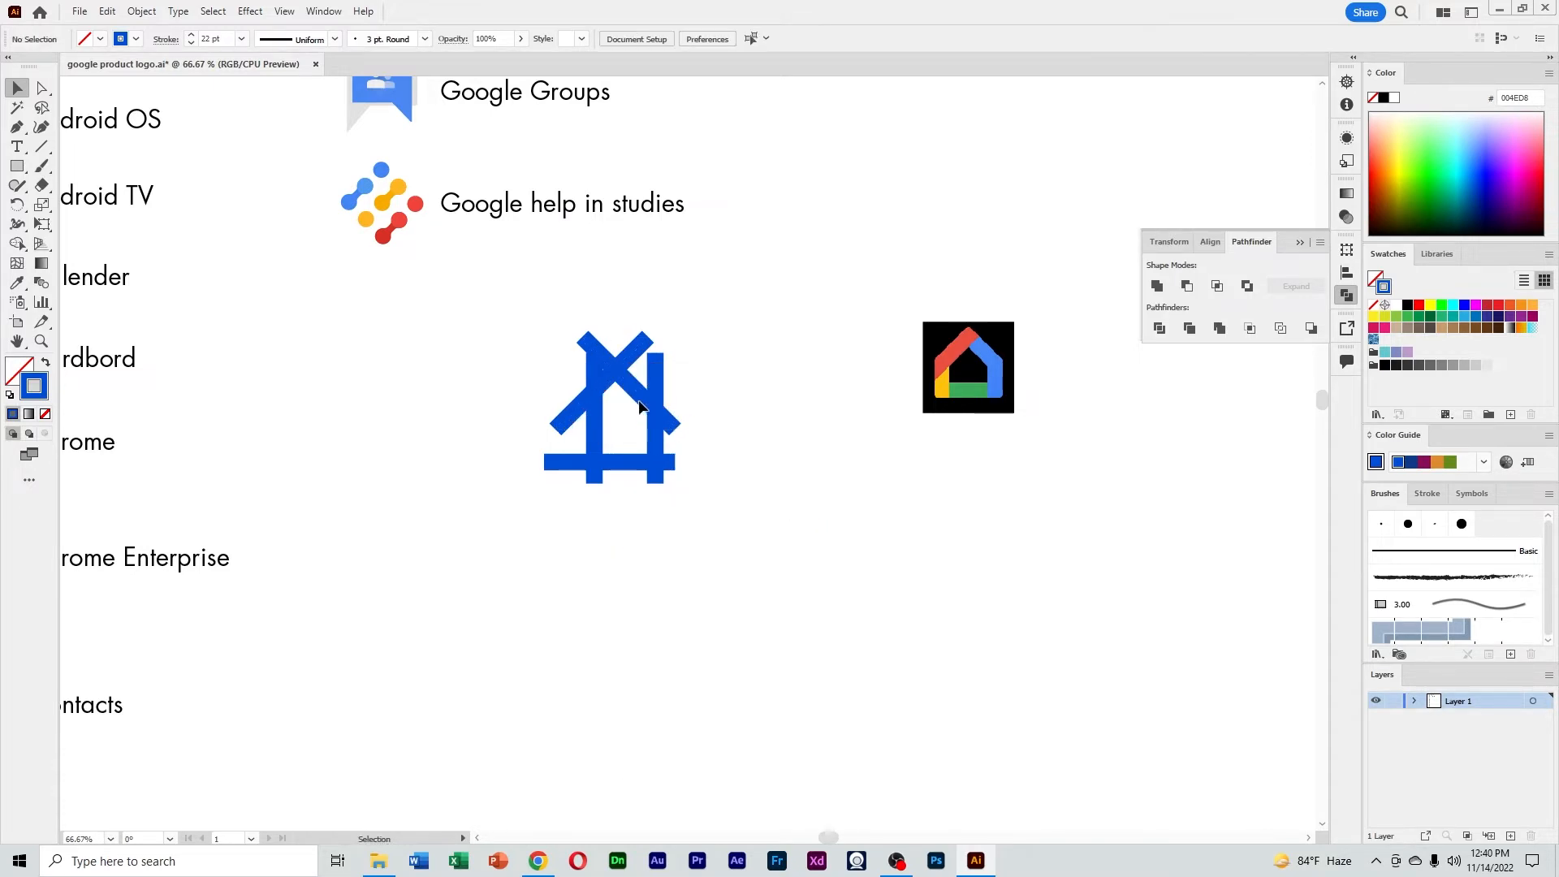
drag(642, 404, 658, 387)
click(753, 401)
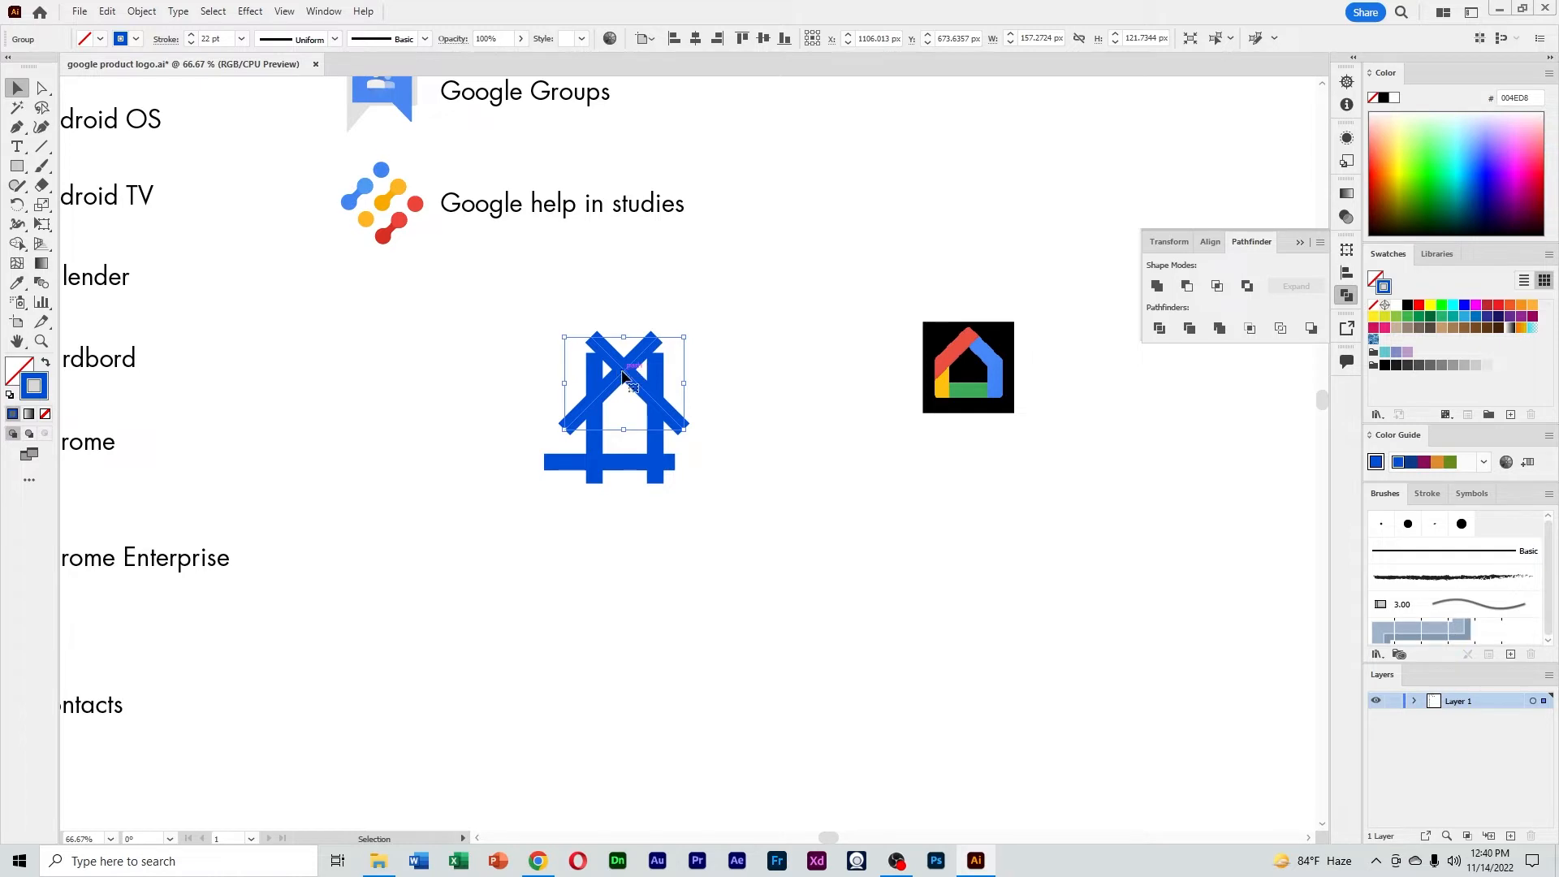
drag(634, 372, 630, 370)
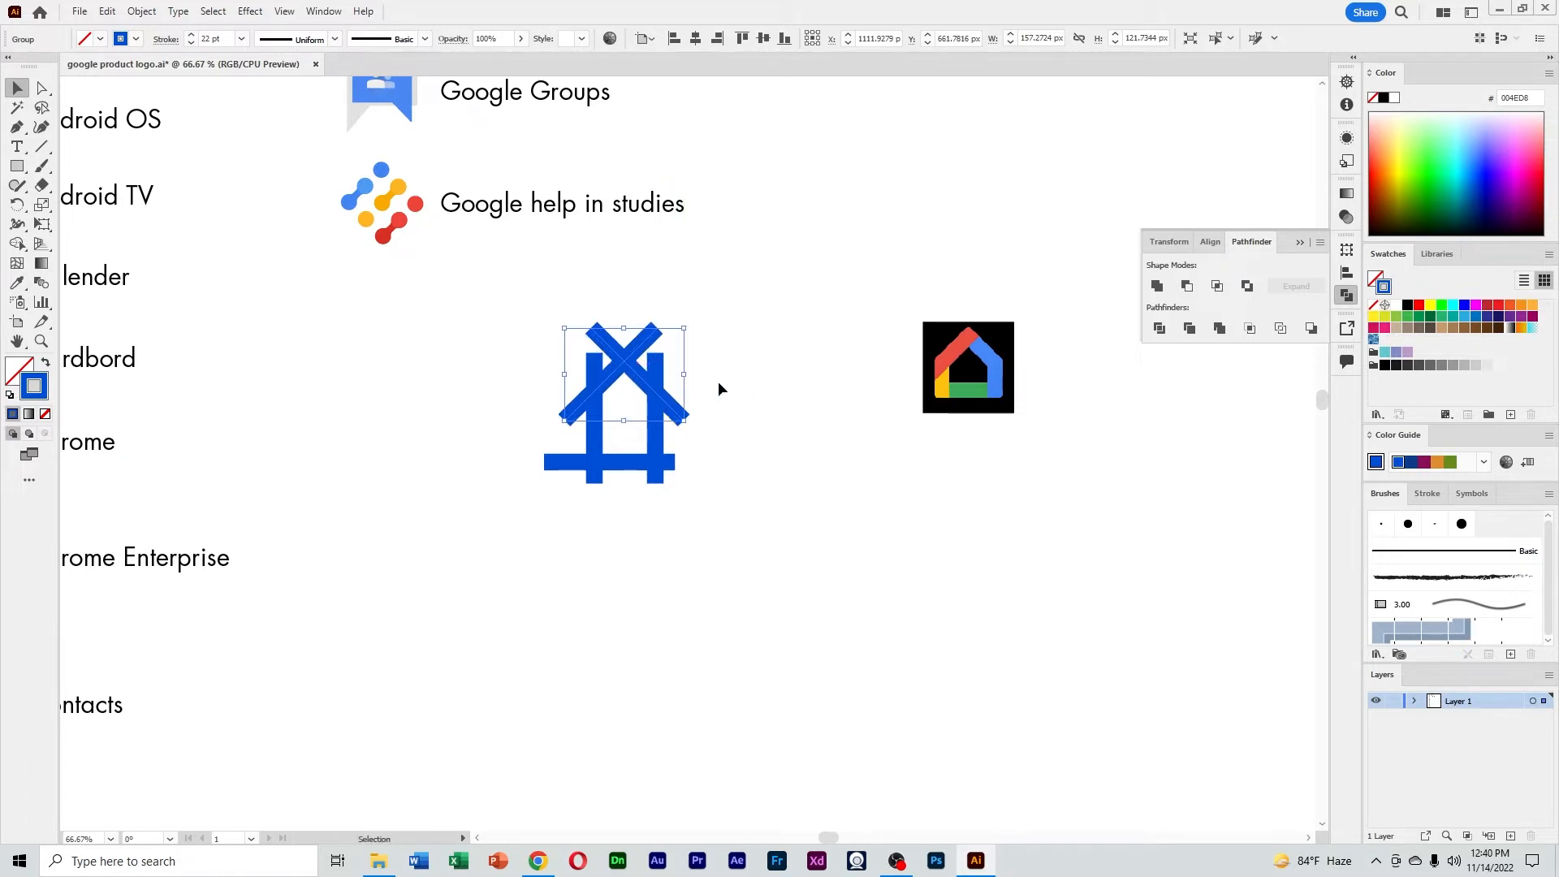
click(752, 439)
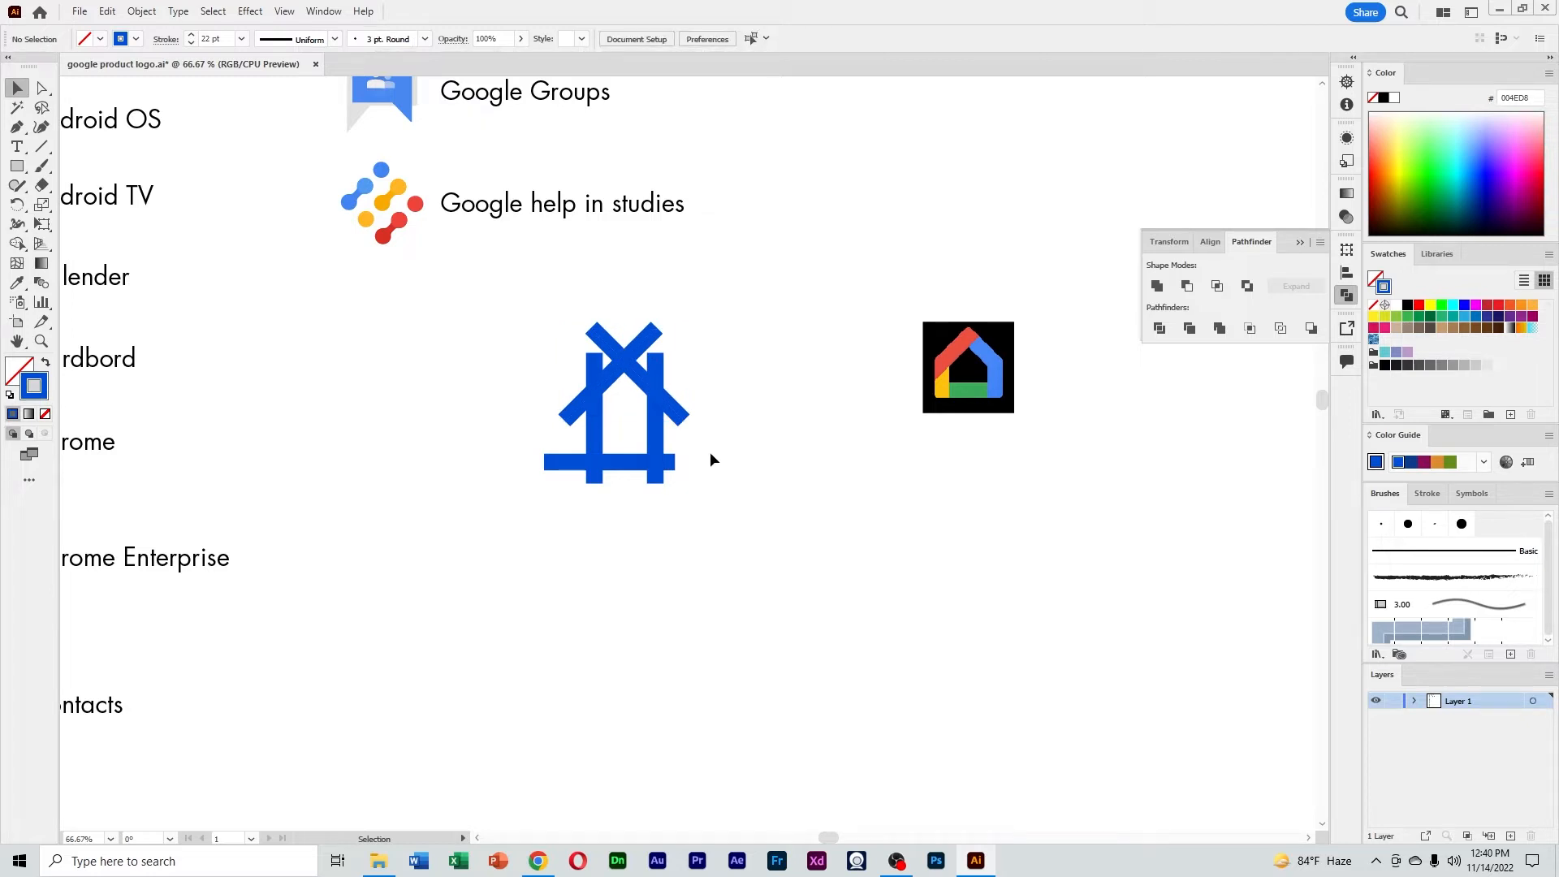
Group the two vertical wall bars with the horizontal base bar
drag(652, 533, 575, 460)
right_click(644, 442)
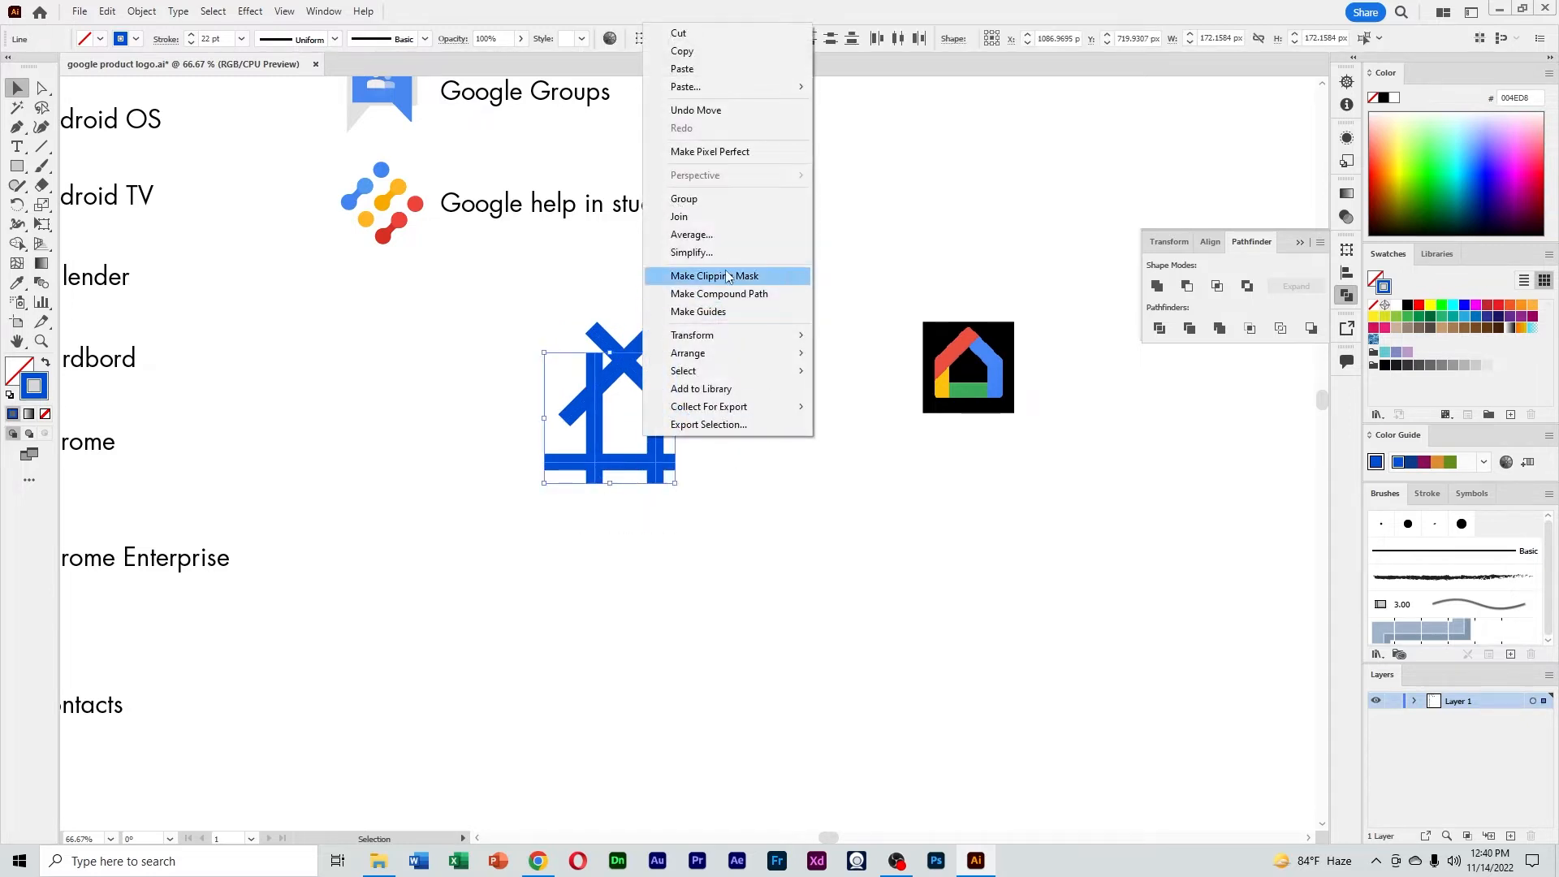
click(686, 200)
click(686, 203)
drag(727, 554, 582, 458)
right_click(582, 458)
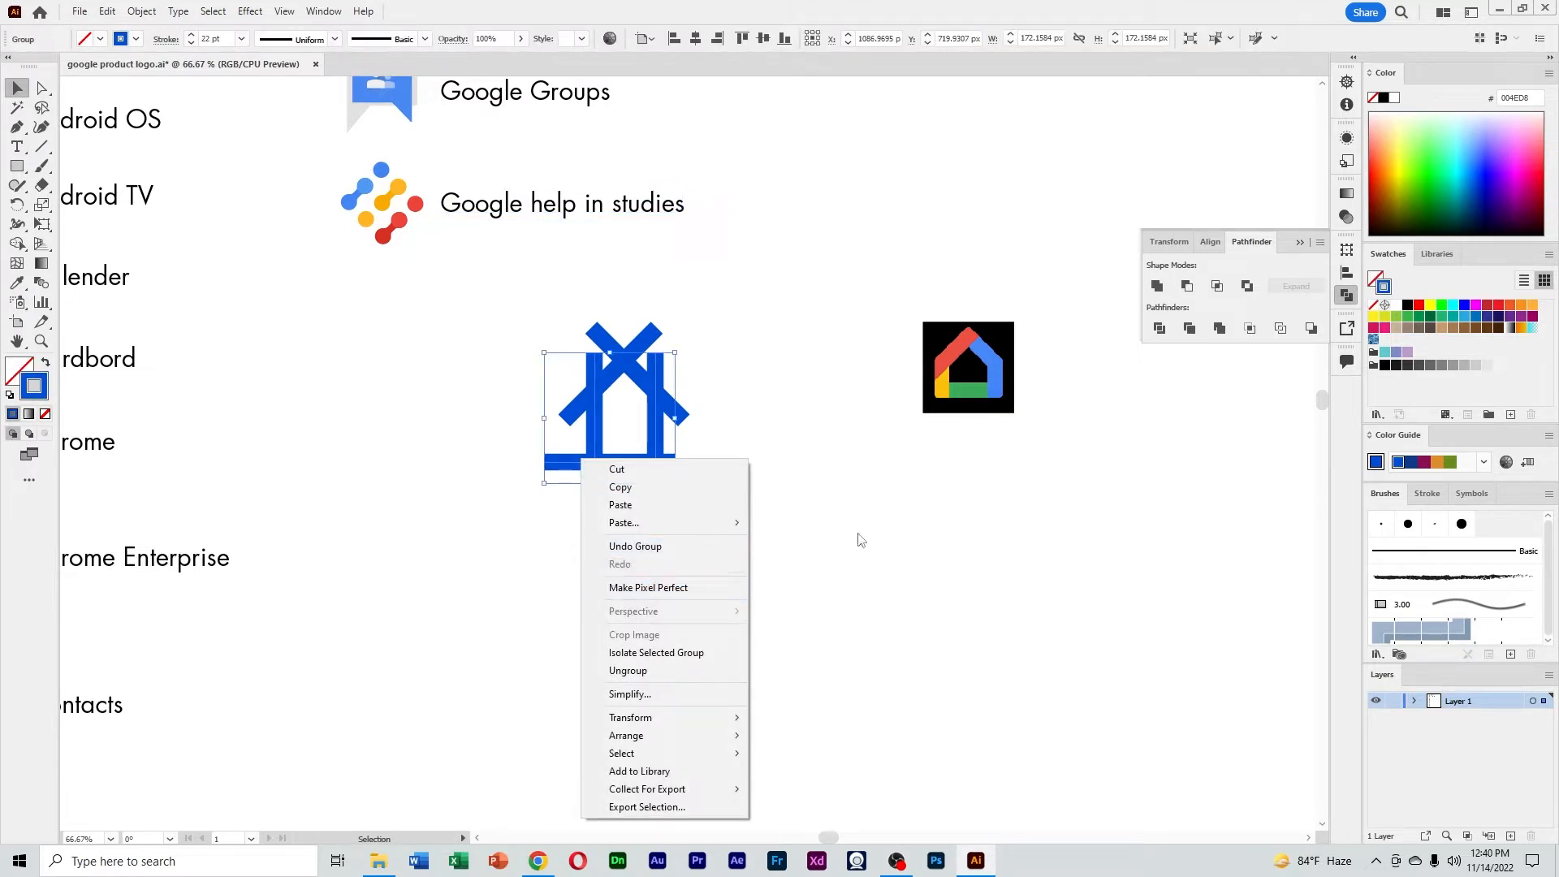
click(775, 530)
Try aligning the roof group and the wall group on their horizontal centres, and undo the alignment
drag(768, 530, 560, 319)
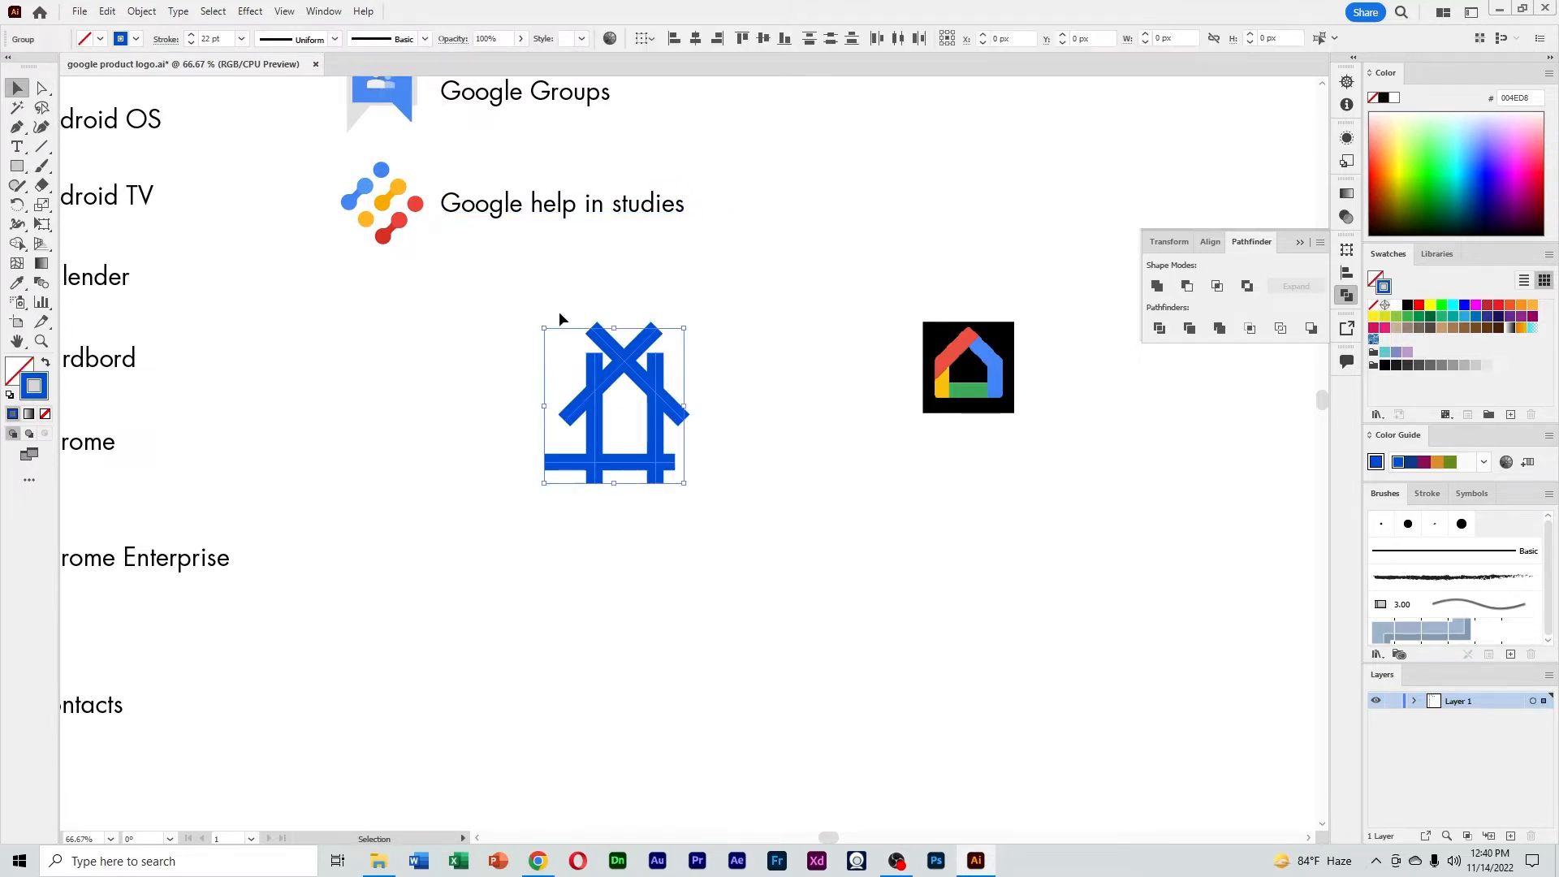
click(696, 39)
click(728, 299)
key(ctrl+z)
click(753, 340)
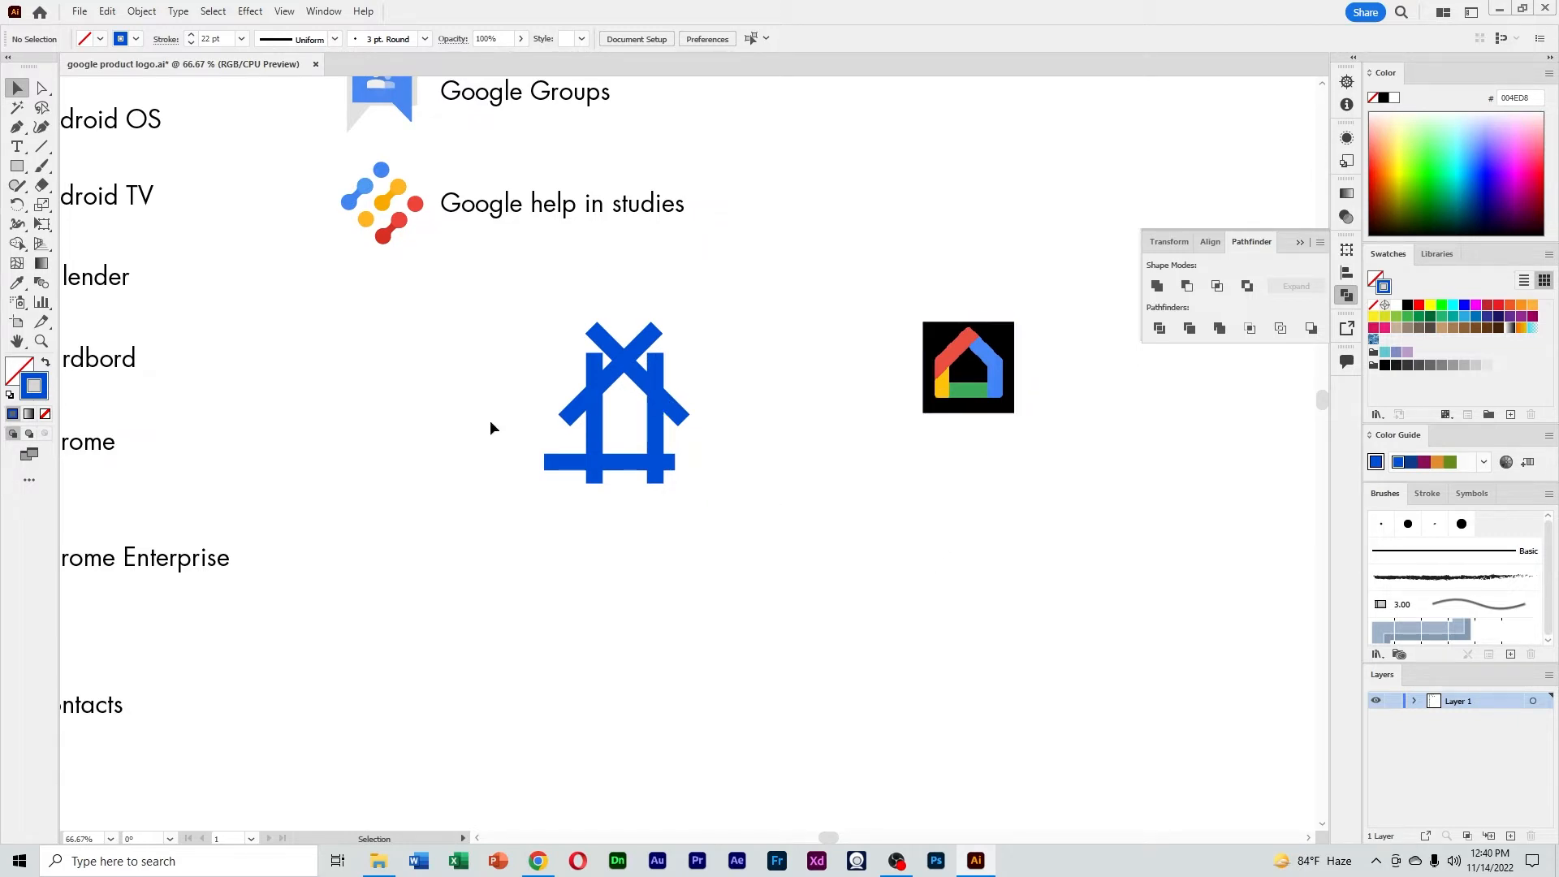
Expand the fill and stroke of all the house bars into filled shapes
drag(728, 539, 511, 321)
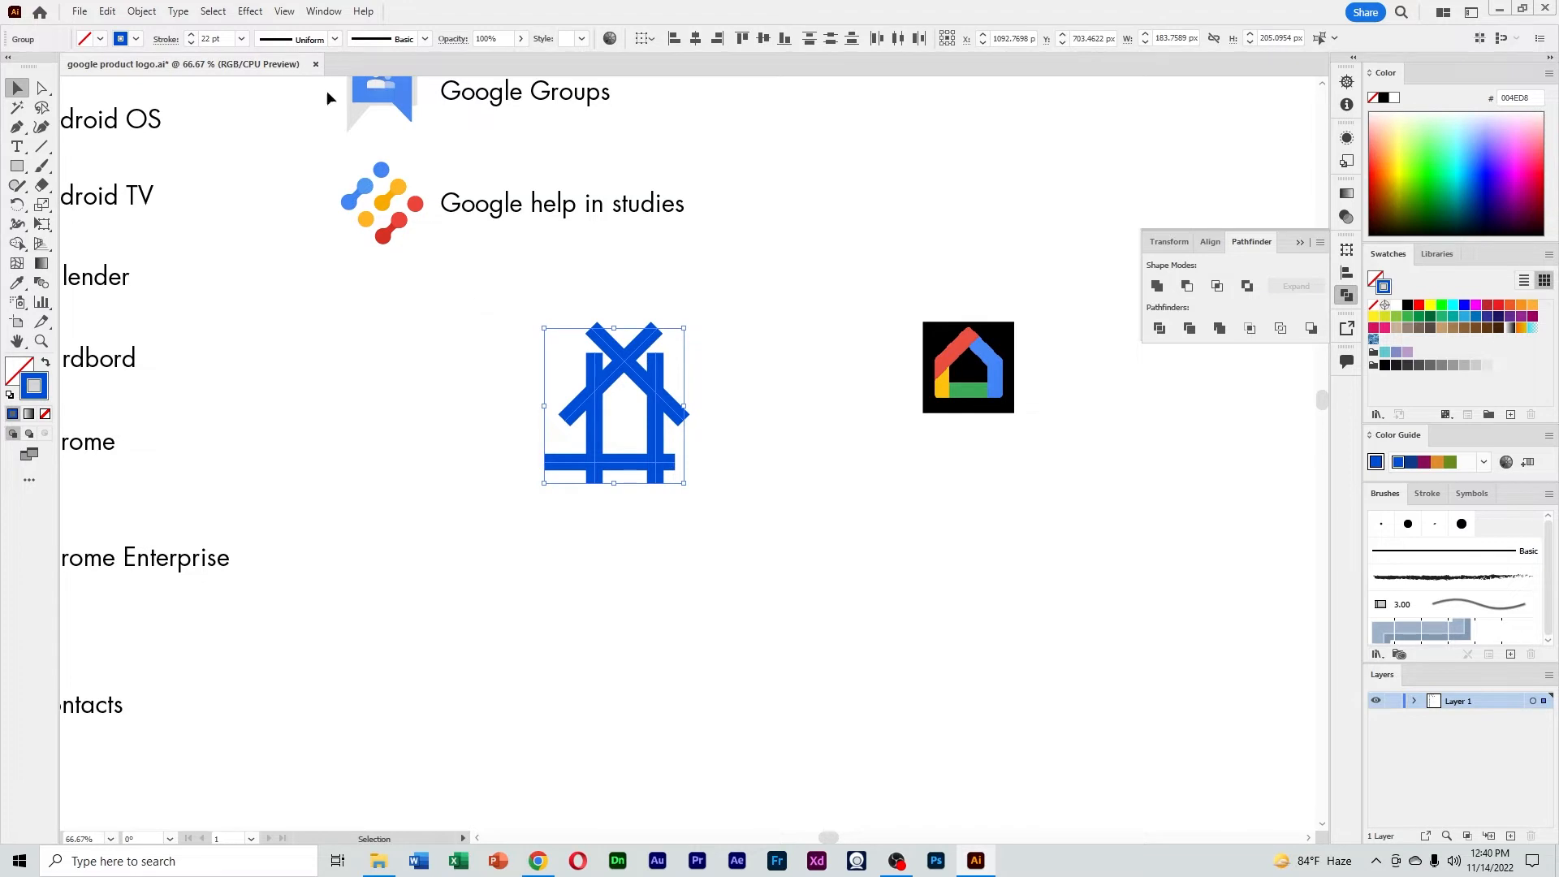
click(142, 12)
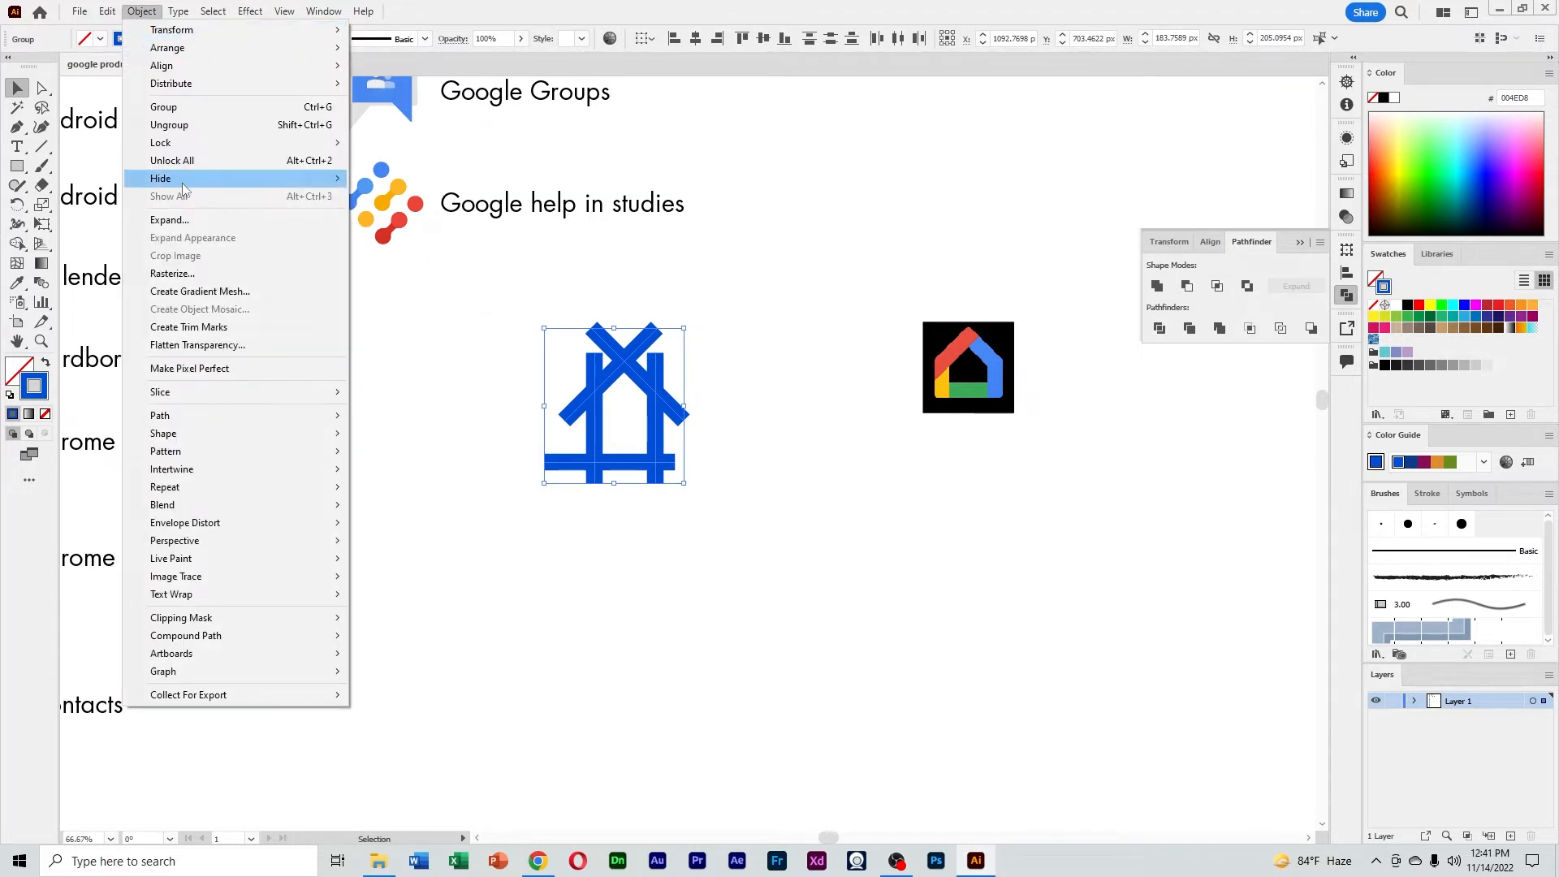
click(194, 219)
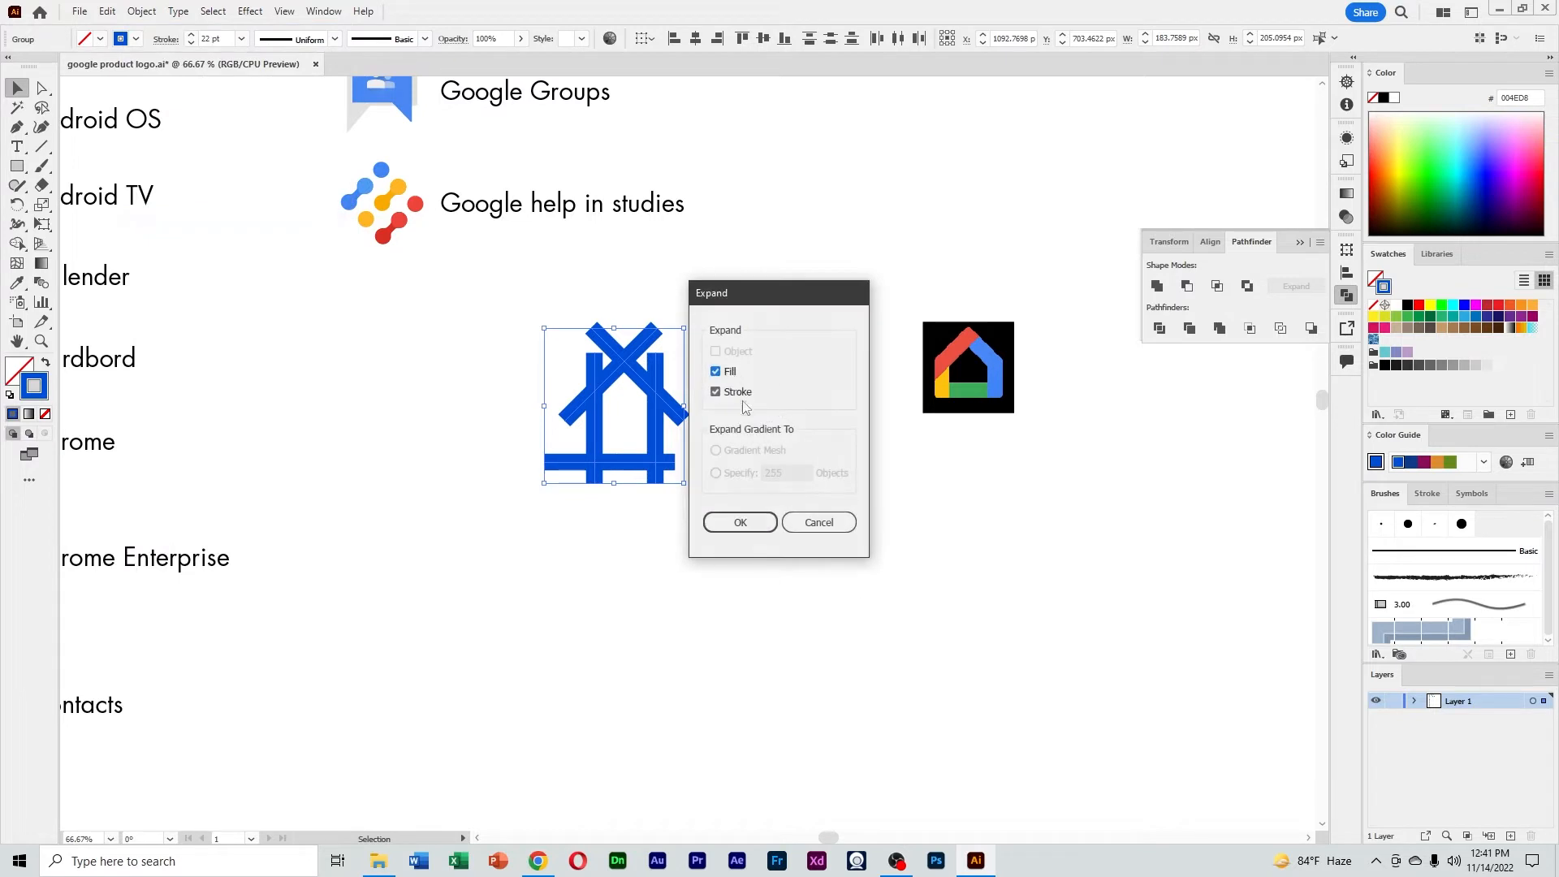
click(741, 524)
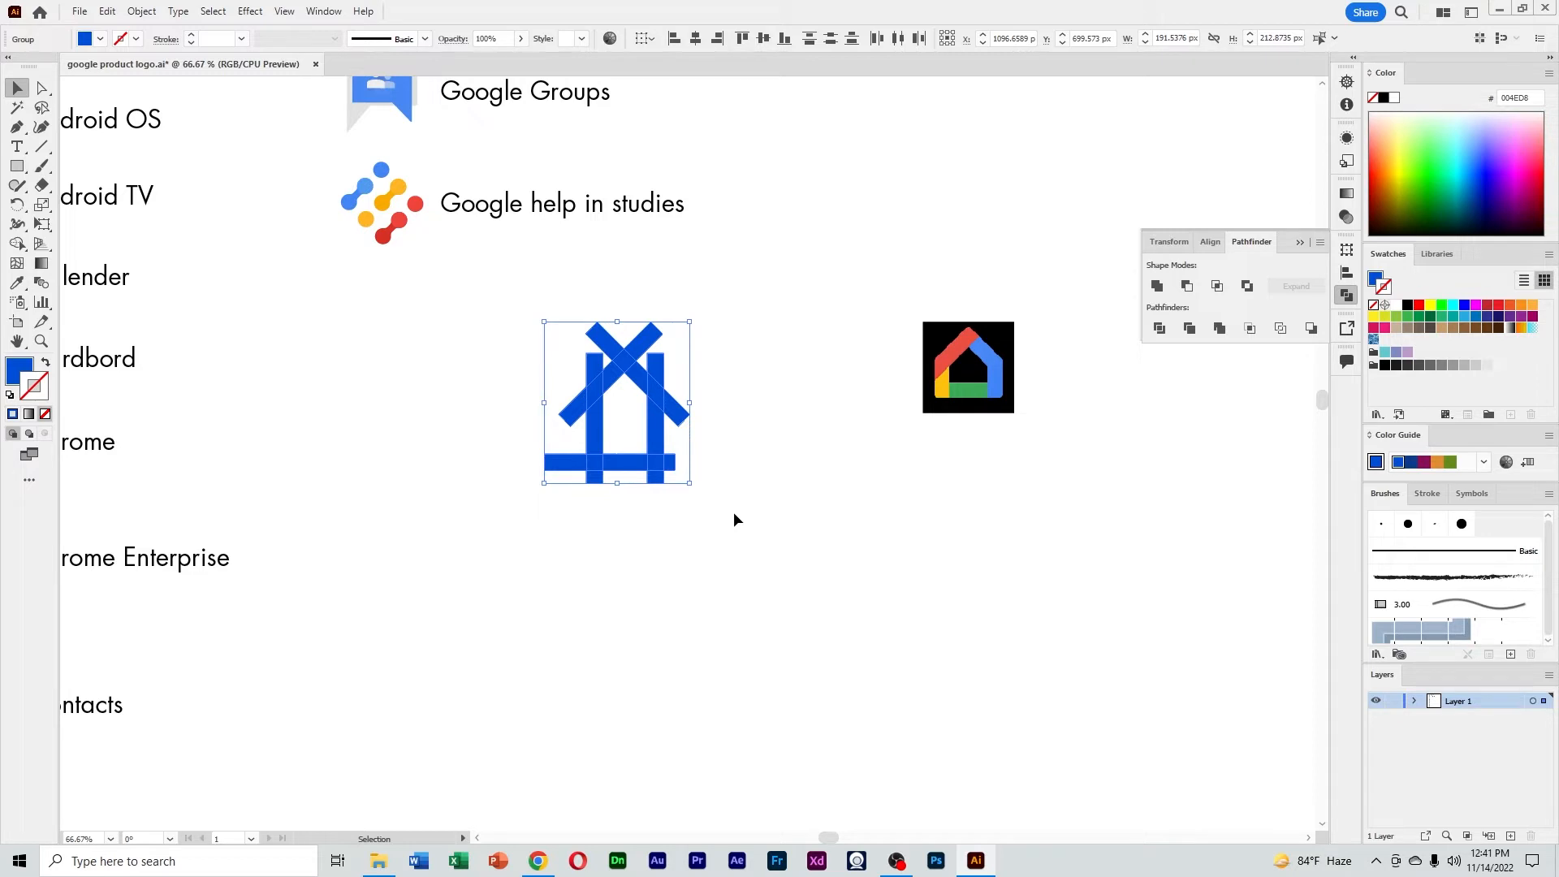
Ungroup the expanded house artwork twice to release all nested bars
right_click(605, 387)
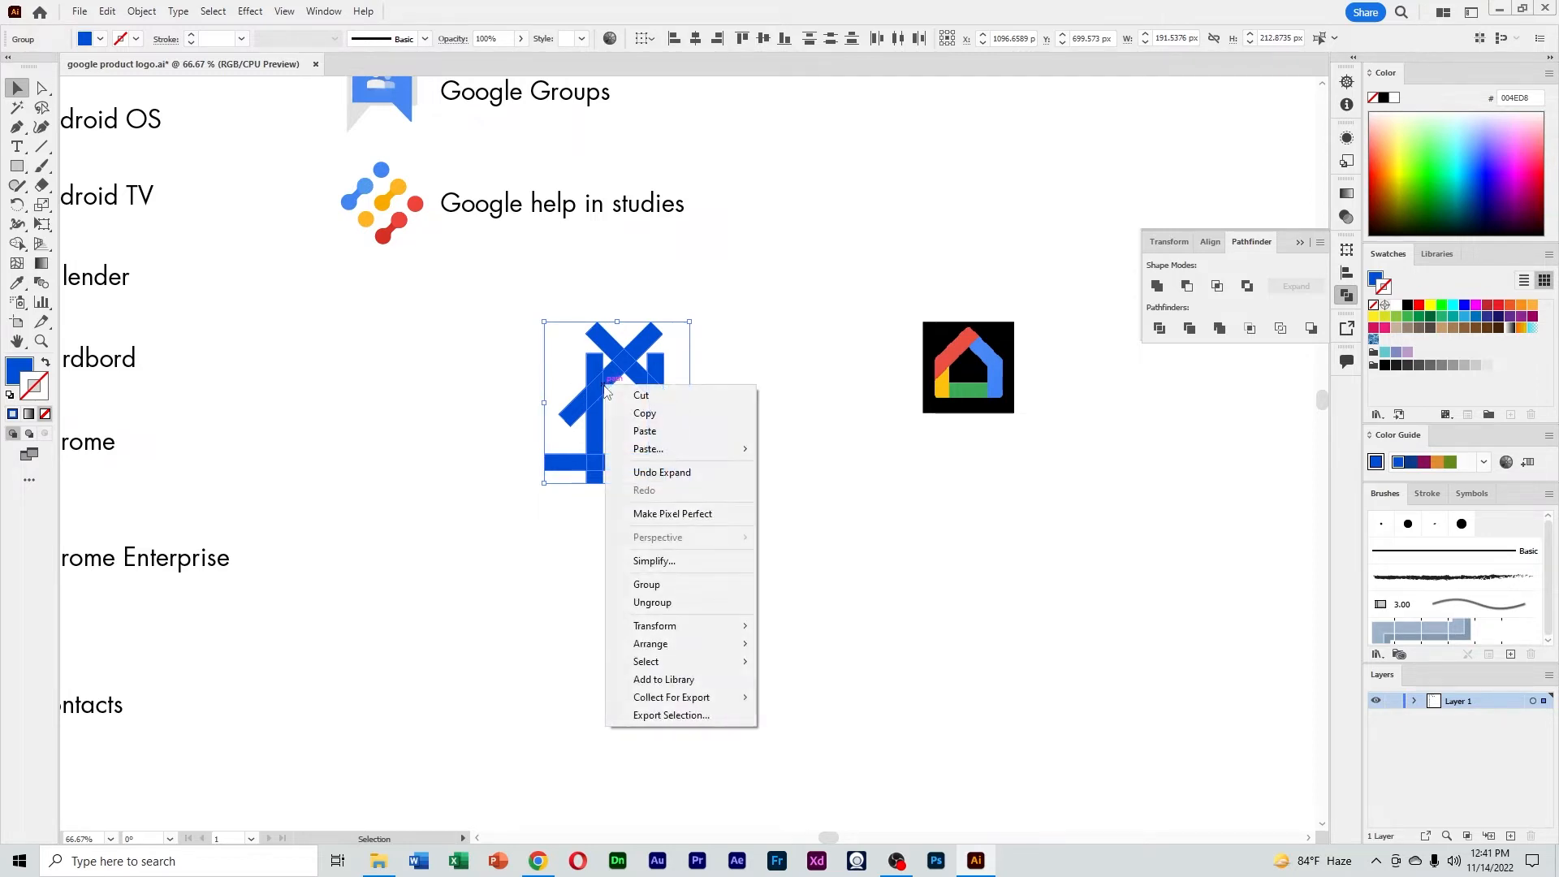
click(719, 602)
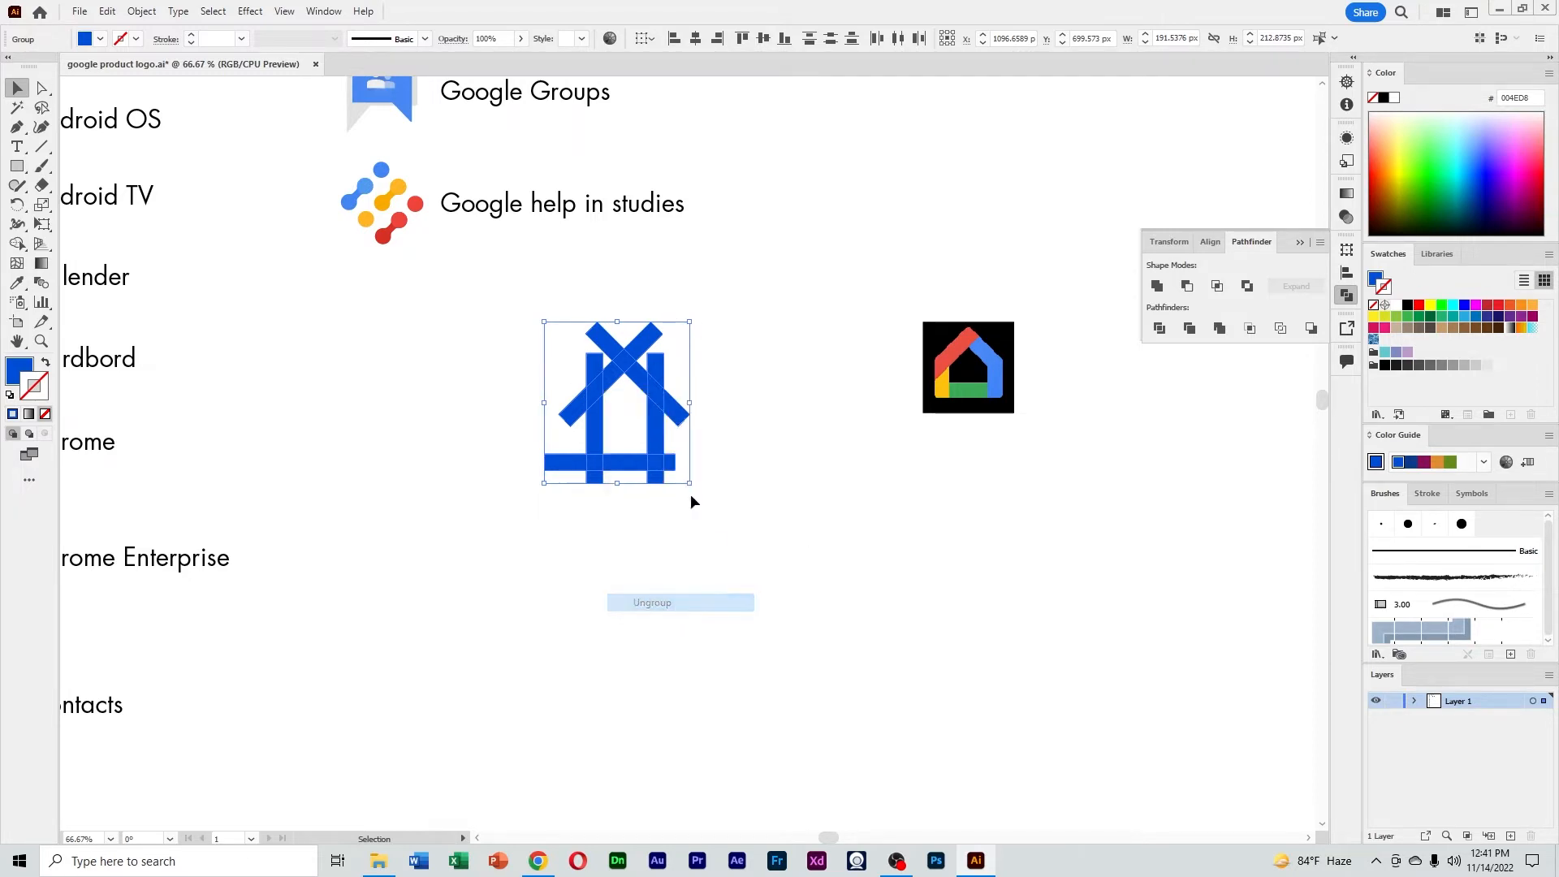
right_click(632, 420)
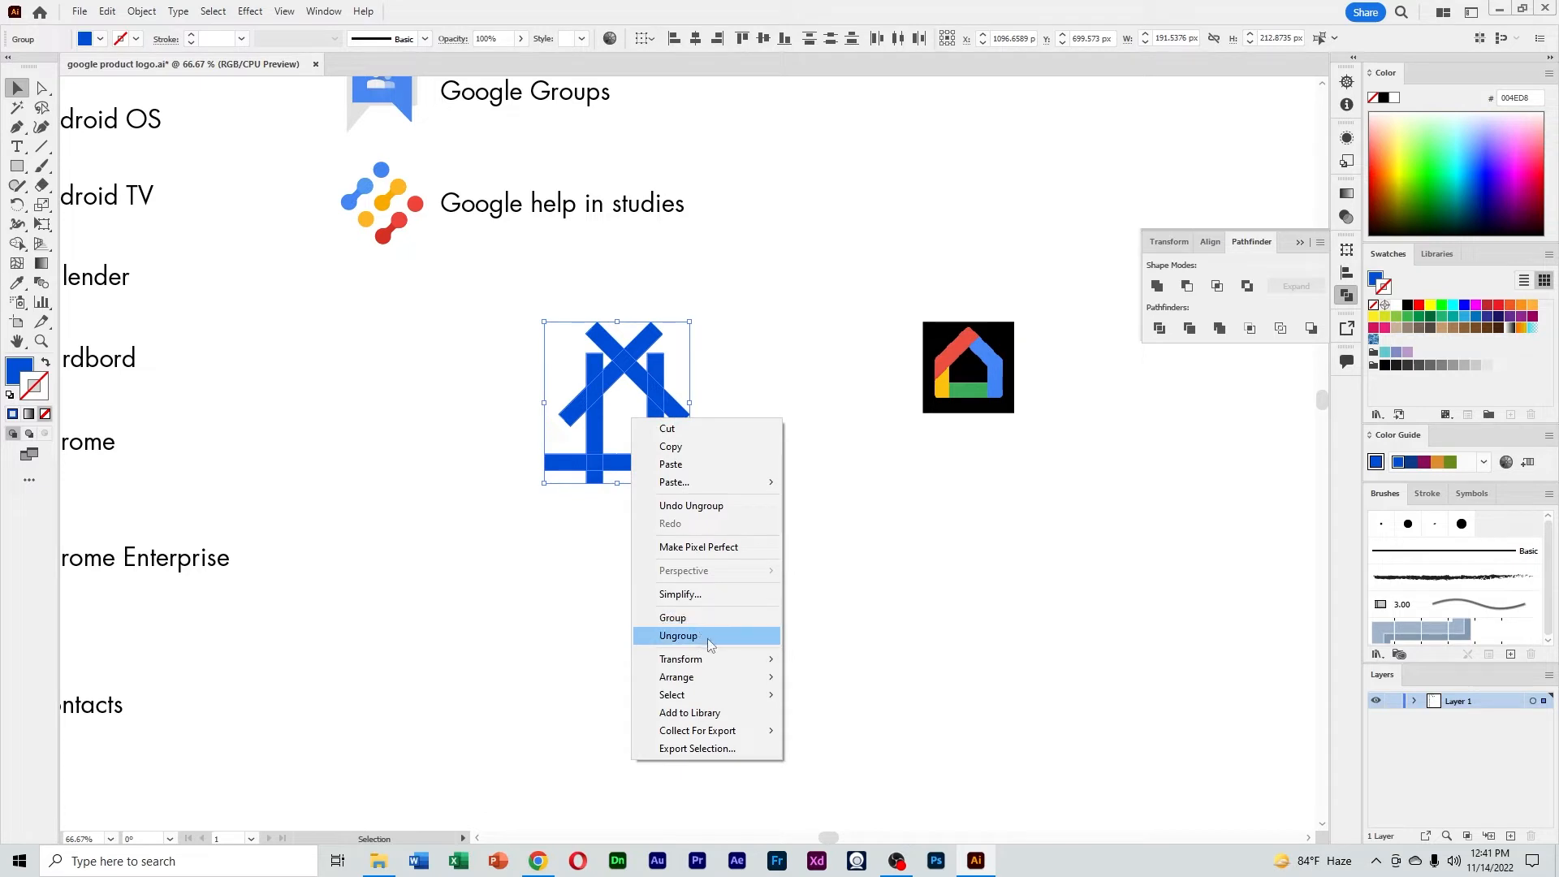
click(708, 639)
Split all the overlapping bars with the Pathfinder Divide operation and ungroup the resulting pieces
drag(835, 569, 446, 281)
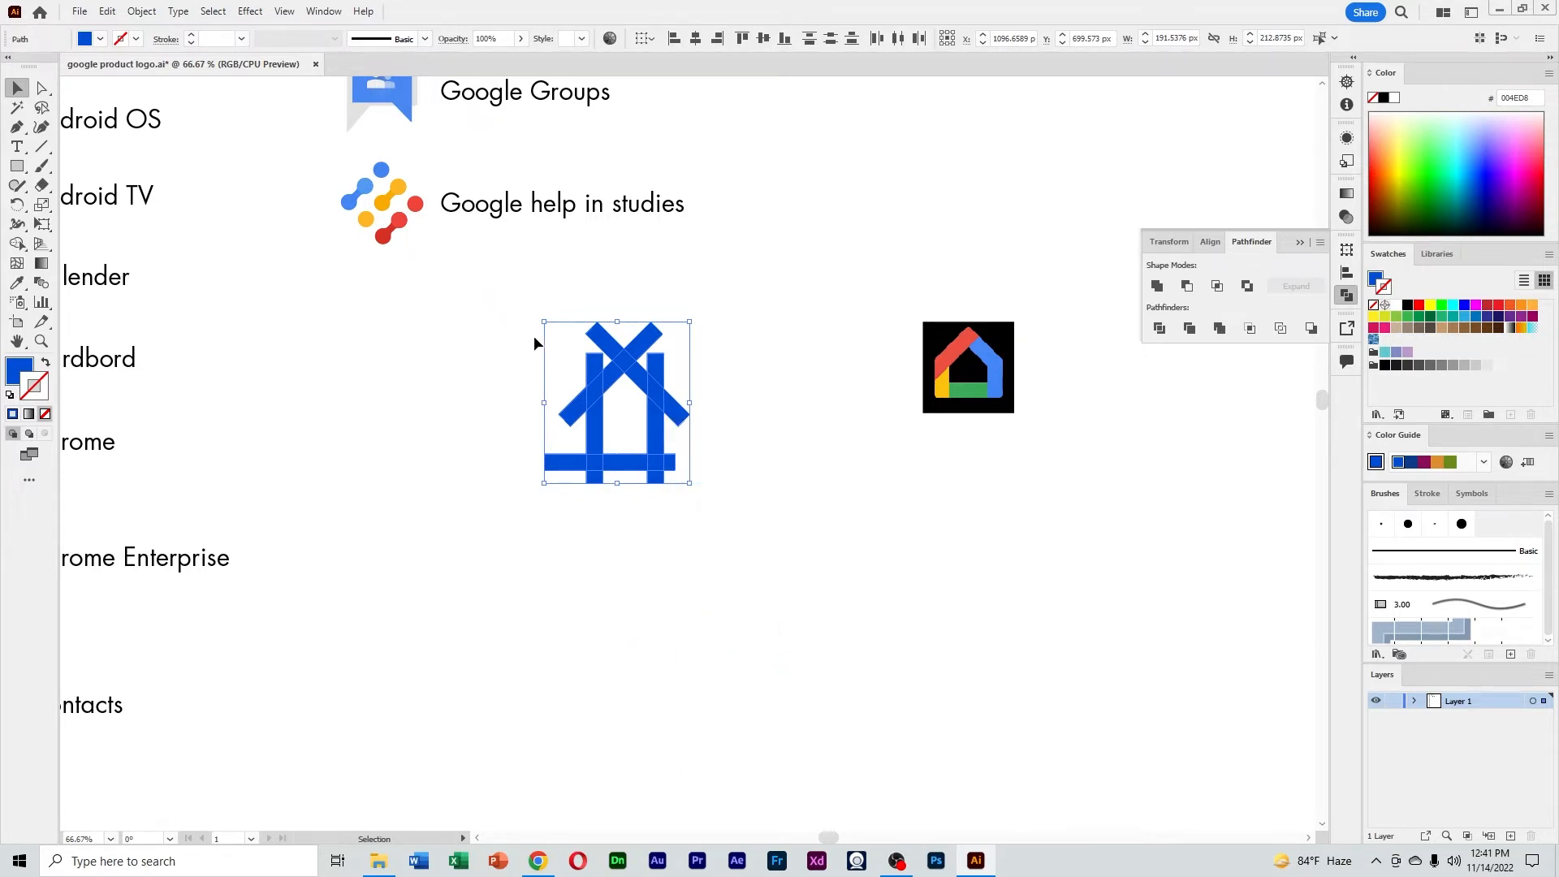
click(1159, 329)
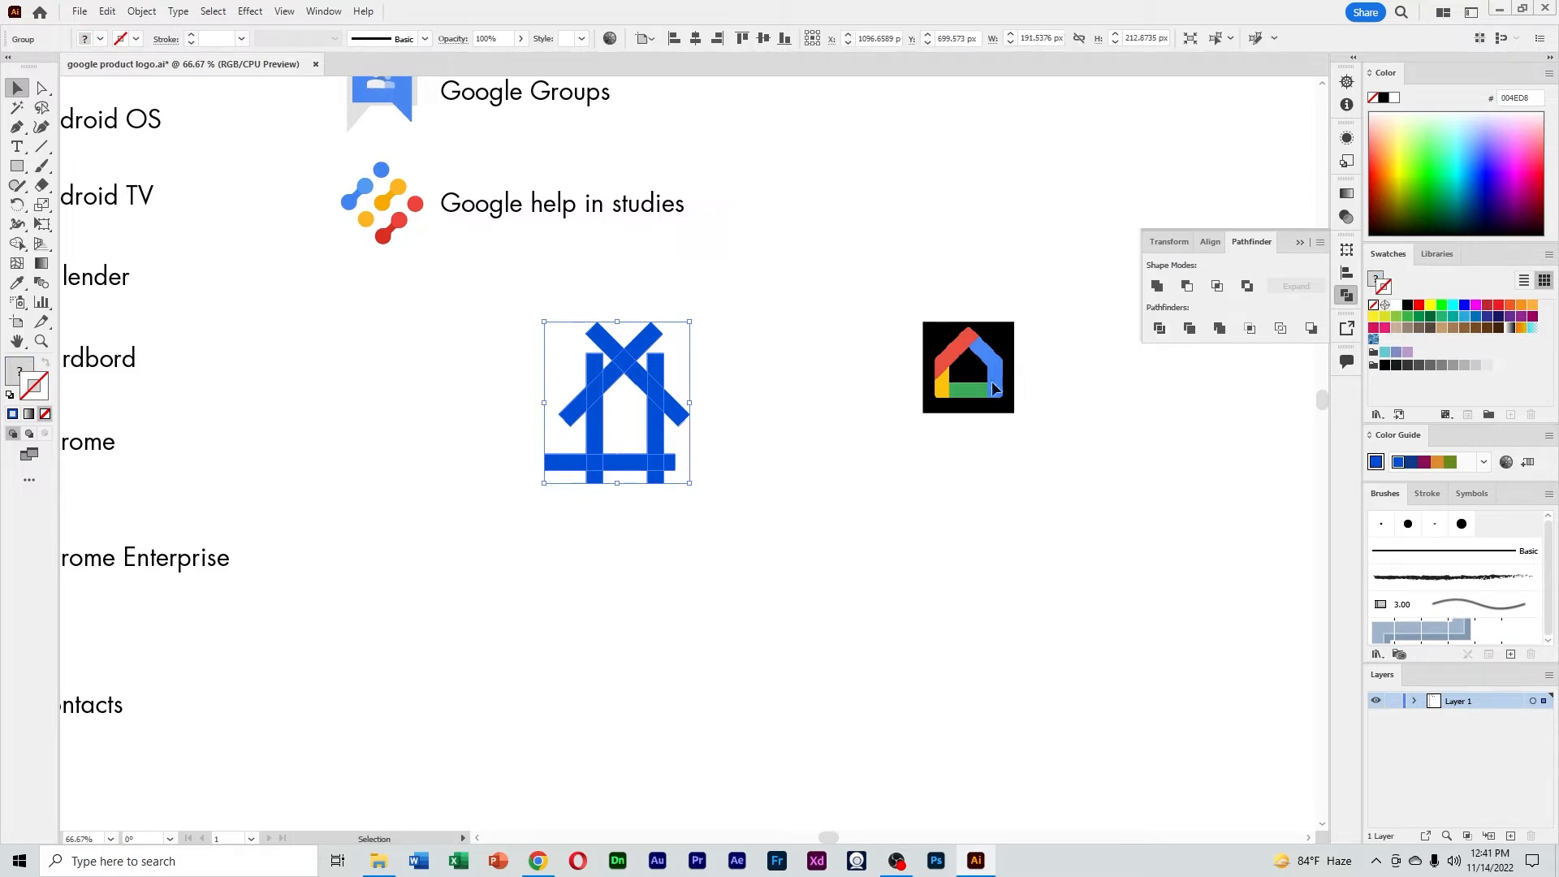
right_click(644, 349)
click(736, 563)
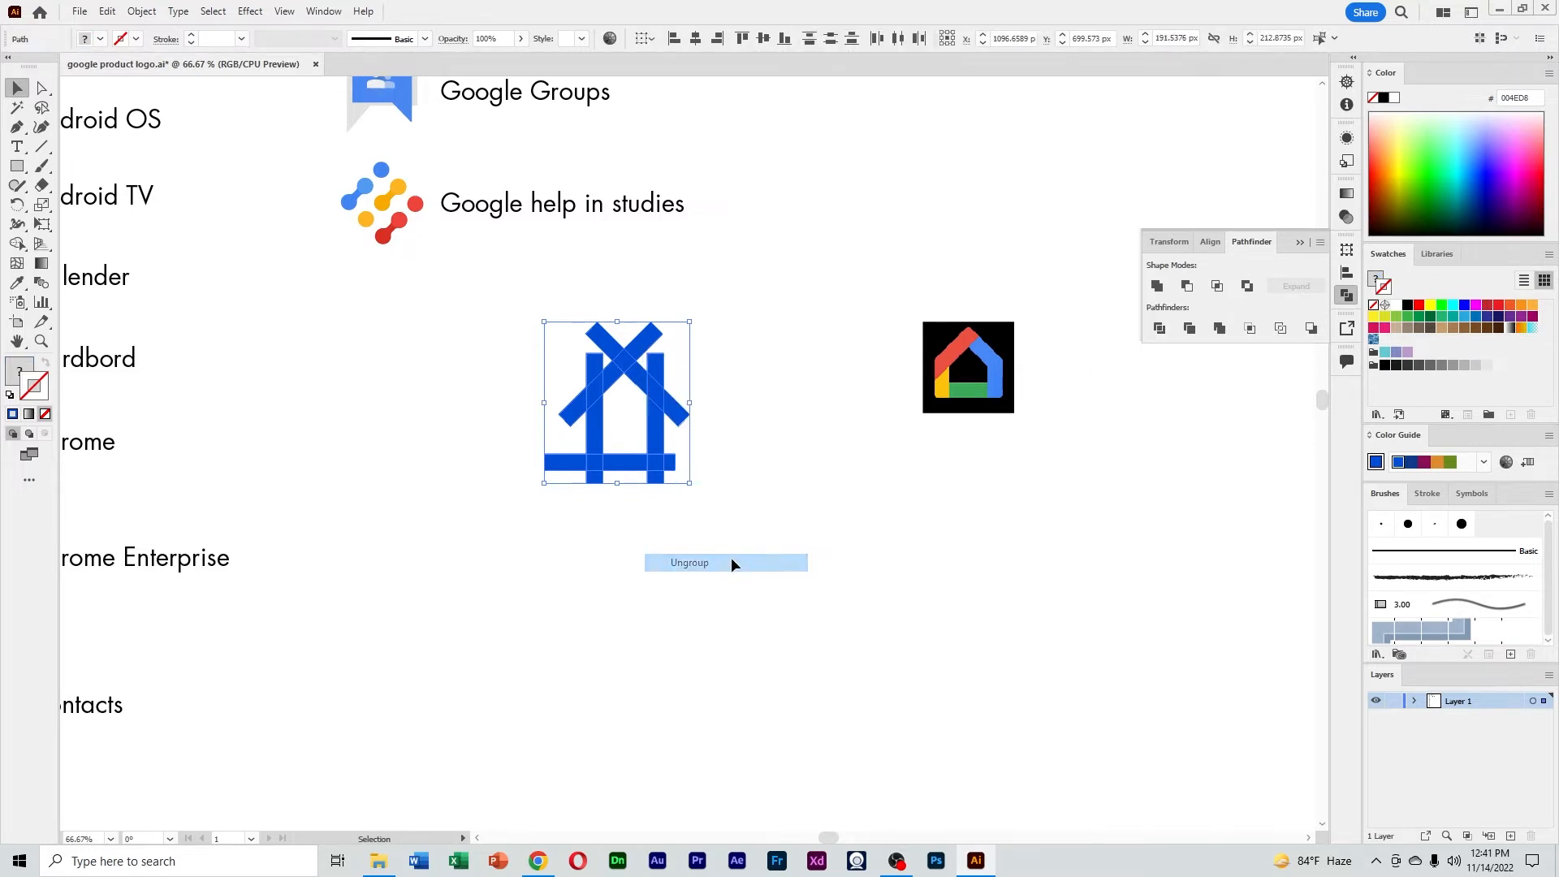
click(764, 461)
Delete the leftover bar ends that stick out beside and below the bottom corners of the house
click(674, 469)
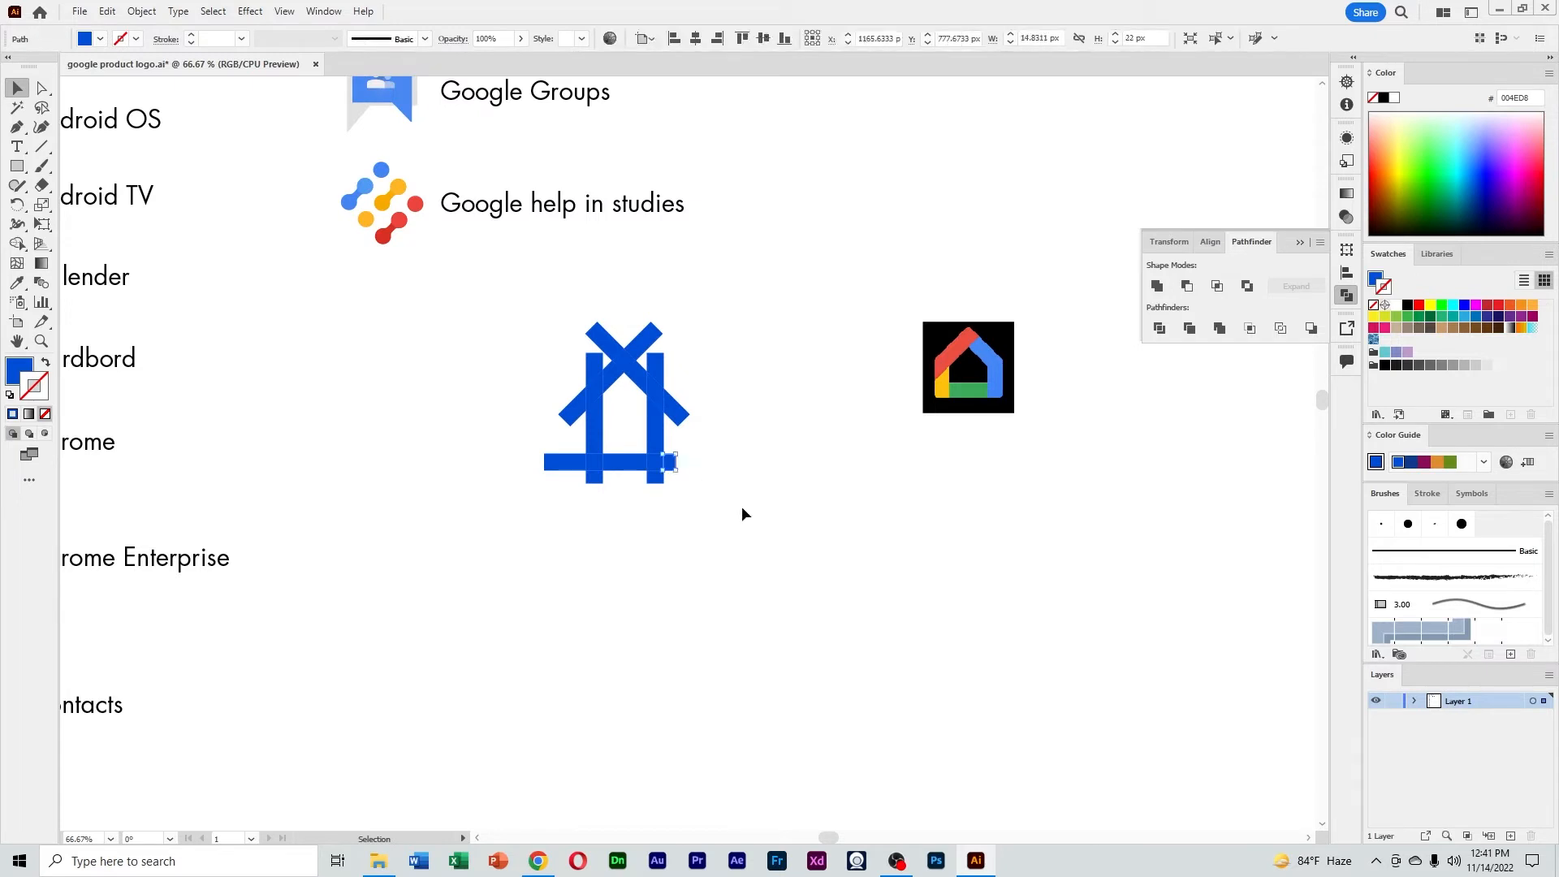
key(Delete)
click(597, 479)
click(556, 466)
key(Delete)
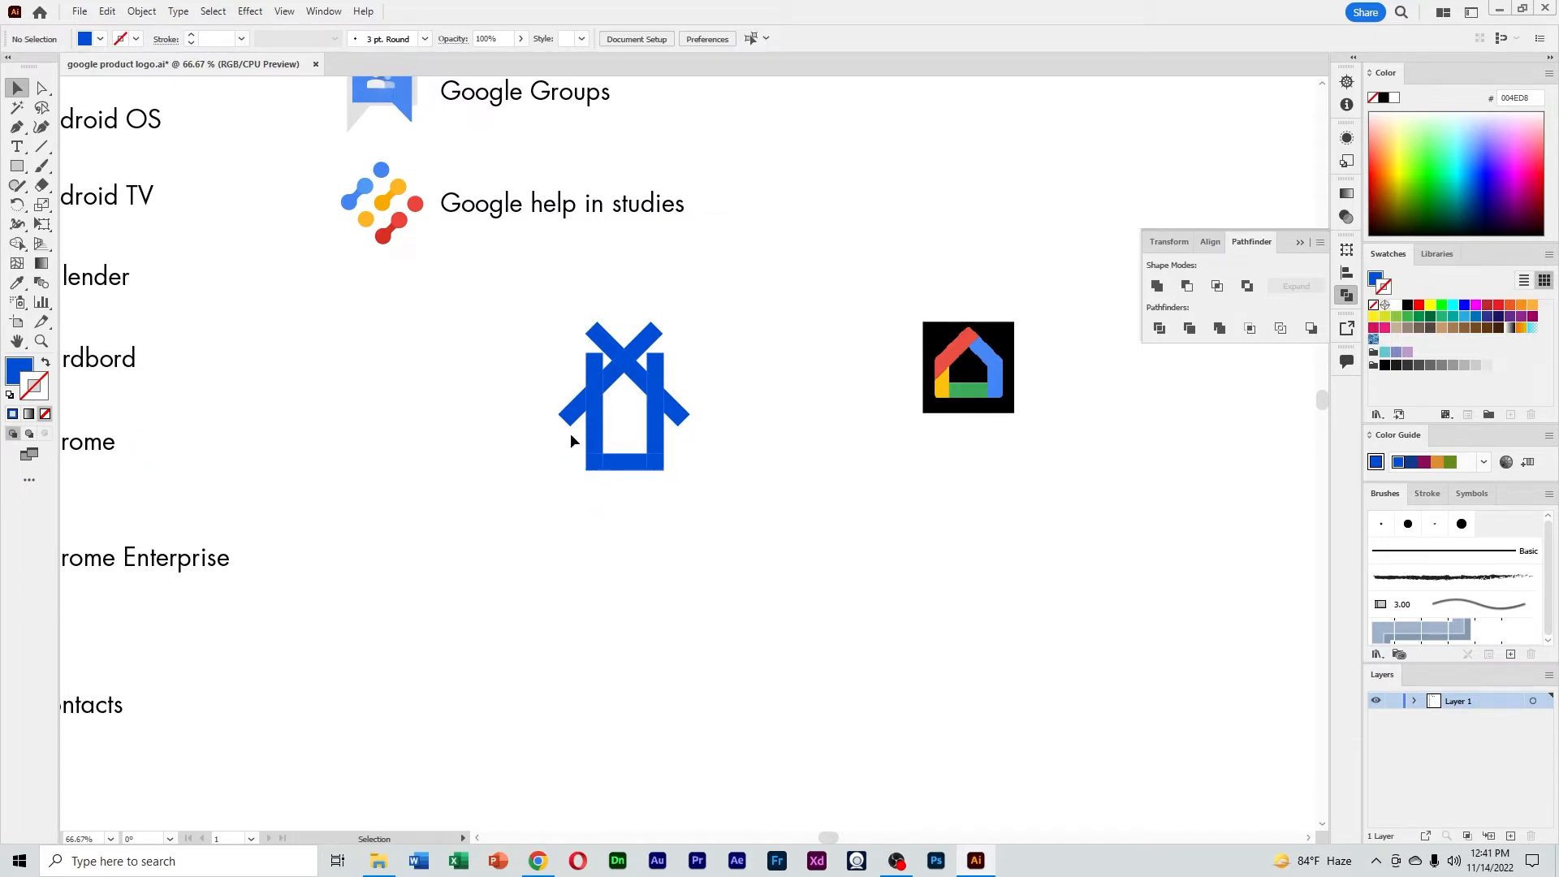
Delete the roof bar ends overhanging the walls and the excess pieces above both roof slopes, leaving a clean house outline
click(574, 414)
key(Delete)
click(679, 414)
key(Delete)
click(661, 338)
key(Delete)
click(603, 332)
key(Delete)
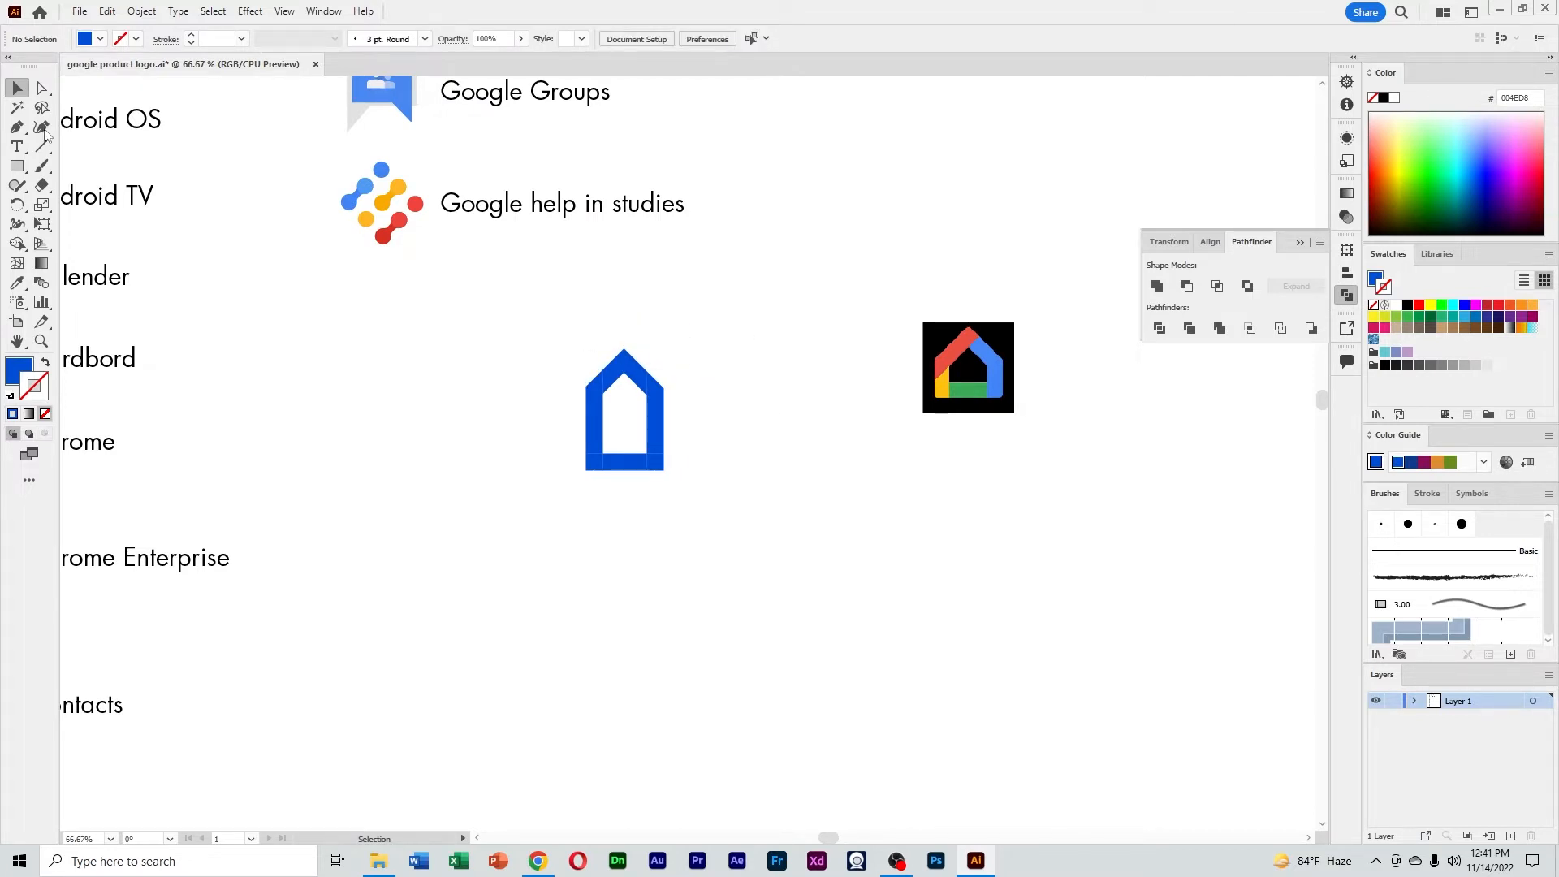
Nudge the anchor points of the roof and upper walls downward to shorten the house to about 147 px tall
click(41, 87)
drag(516, 280, 723, 439)
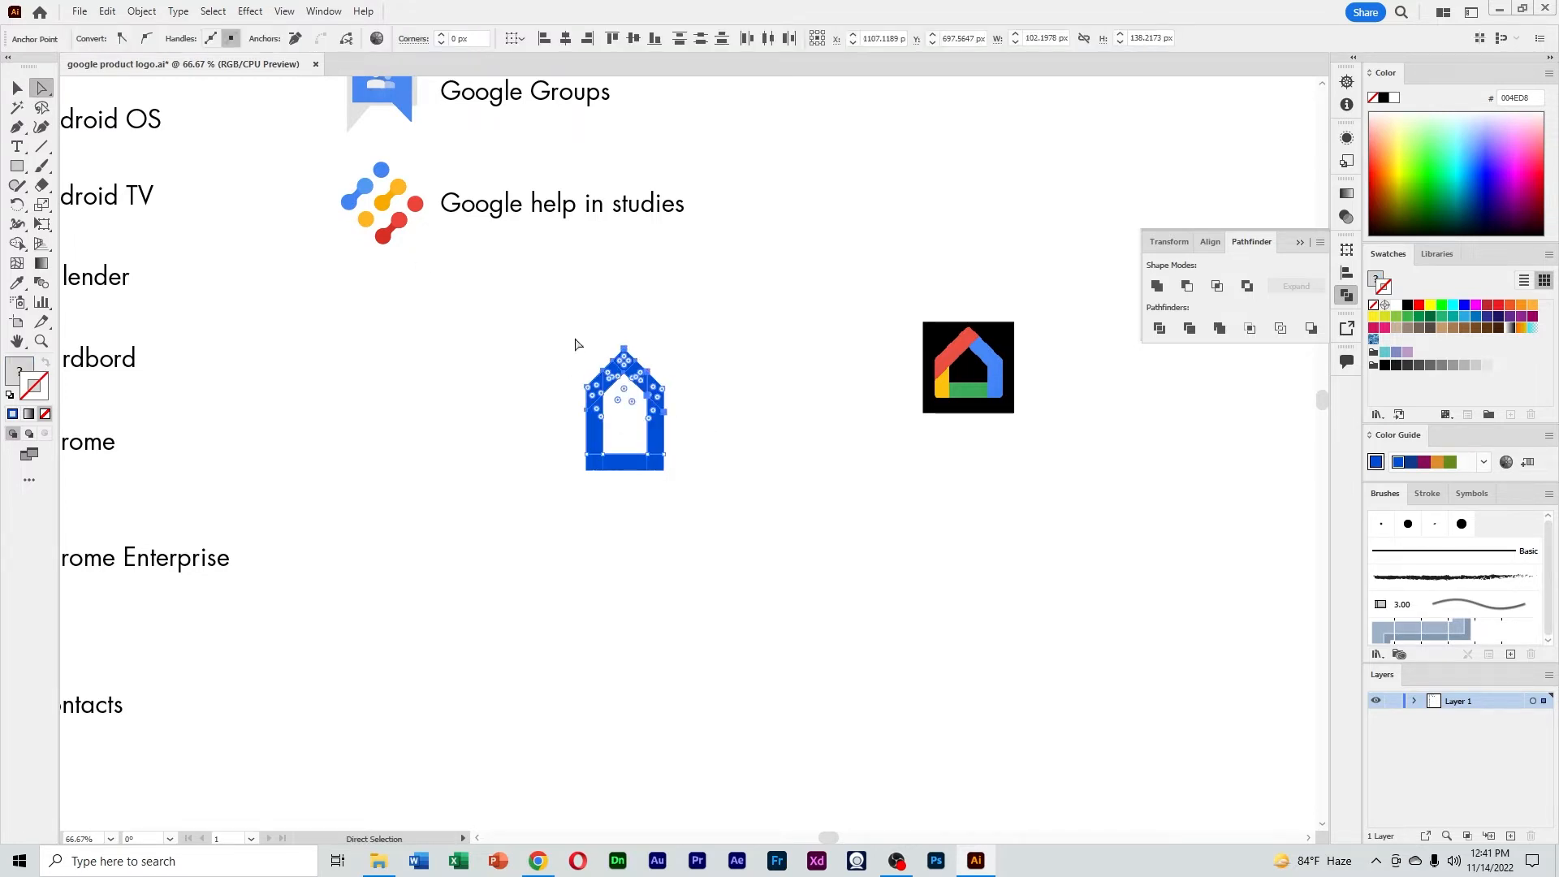
key(Down)
key(Down)
key(Down)
key(Down)
key(Down)
key(Down)
key(Down)
key(Down)
key(Down)
key(Down)
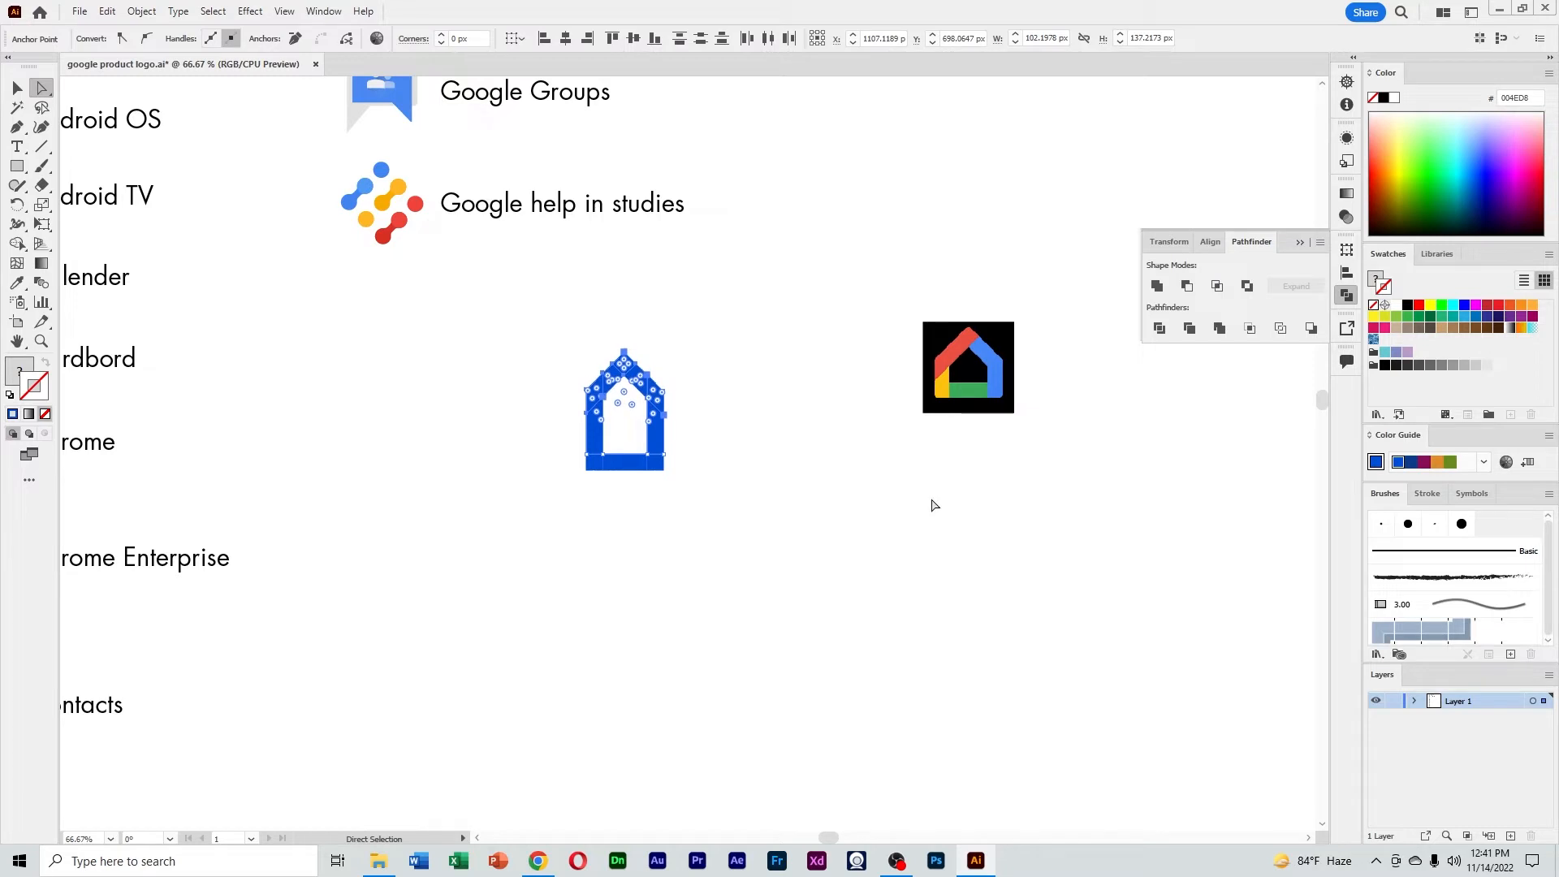
key(Down)
key(Down)
key(Down)
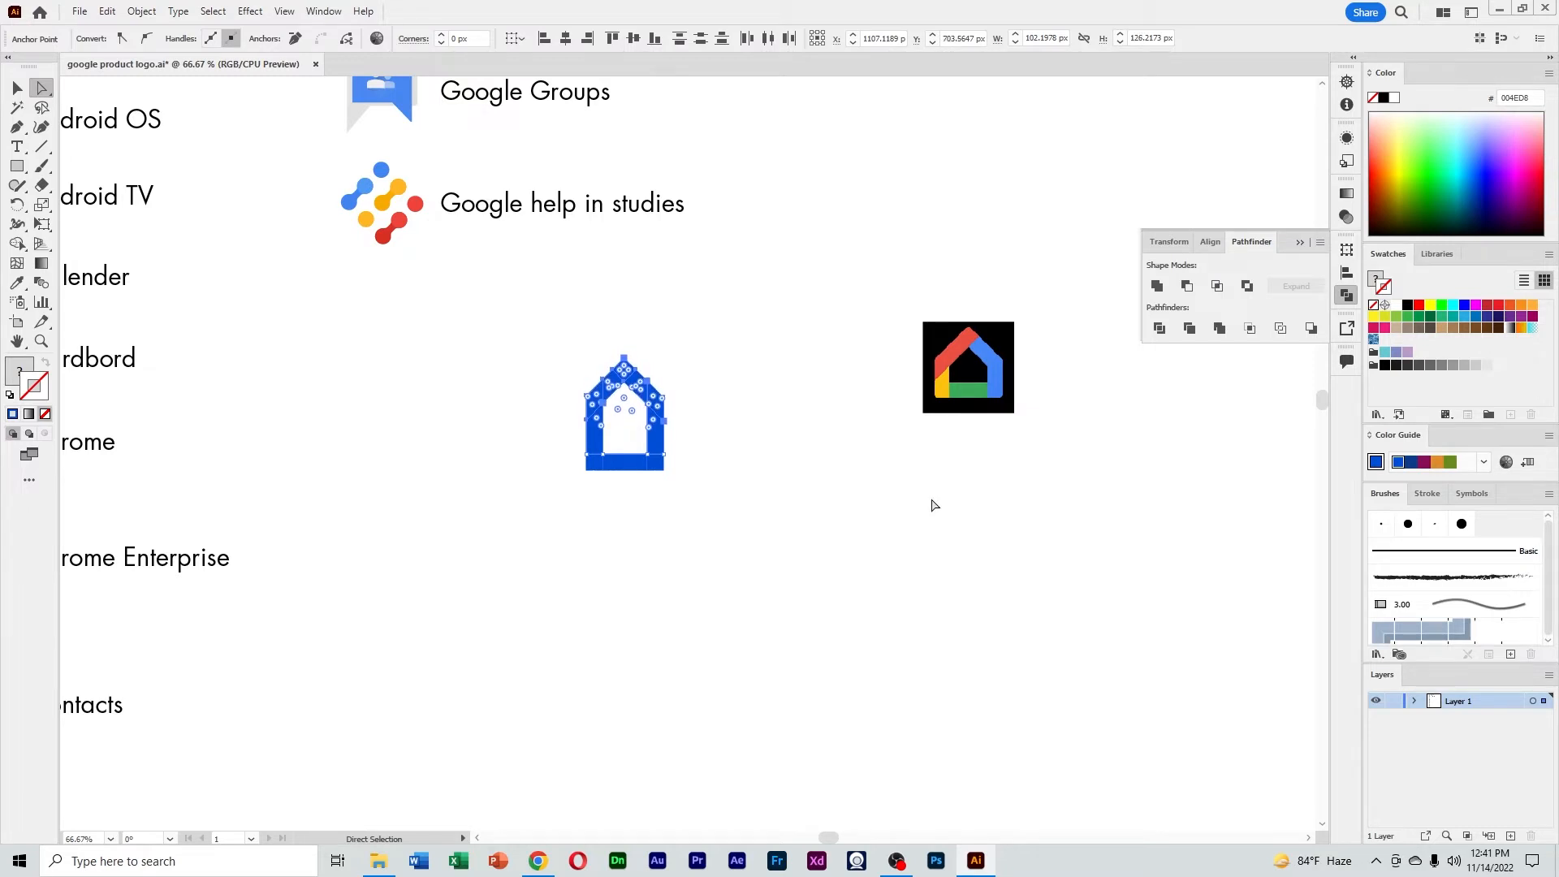
key(Down)
click(913, 502)
Stretch the whole house shape horizontally to about 114 px wide
click(16, 89)
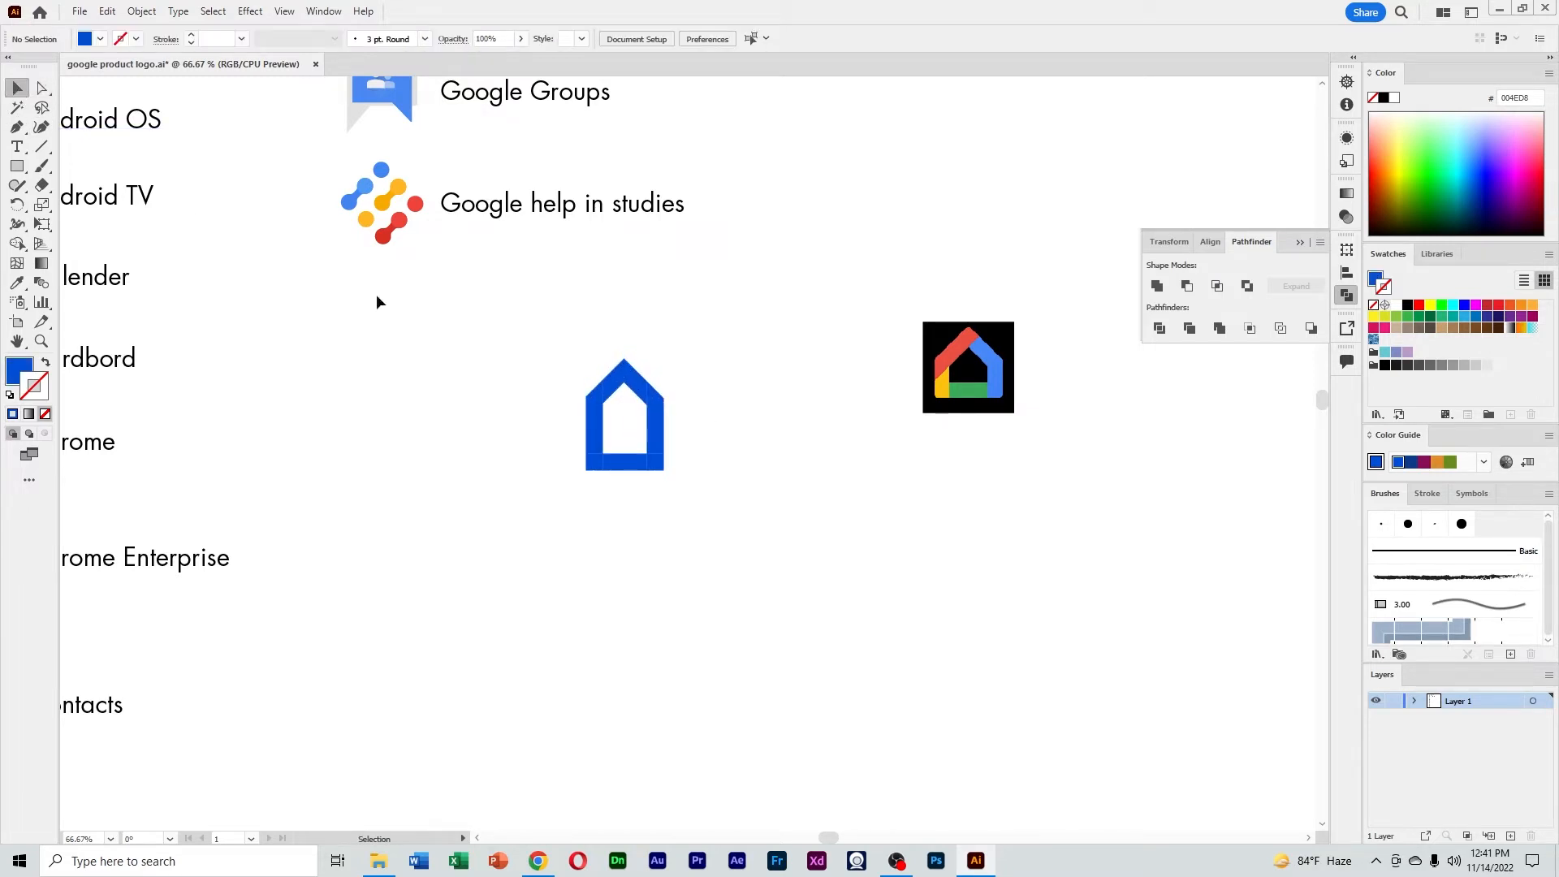
drag(588, 440, 684, 565)
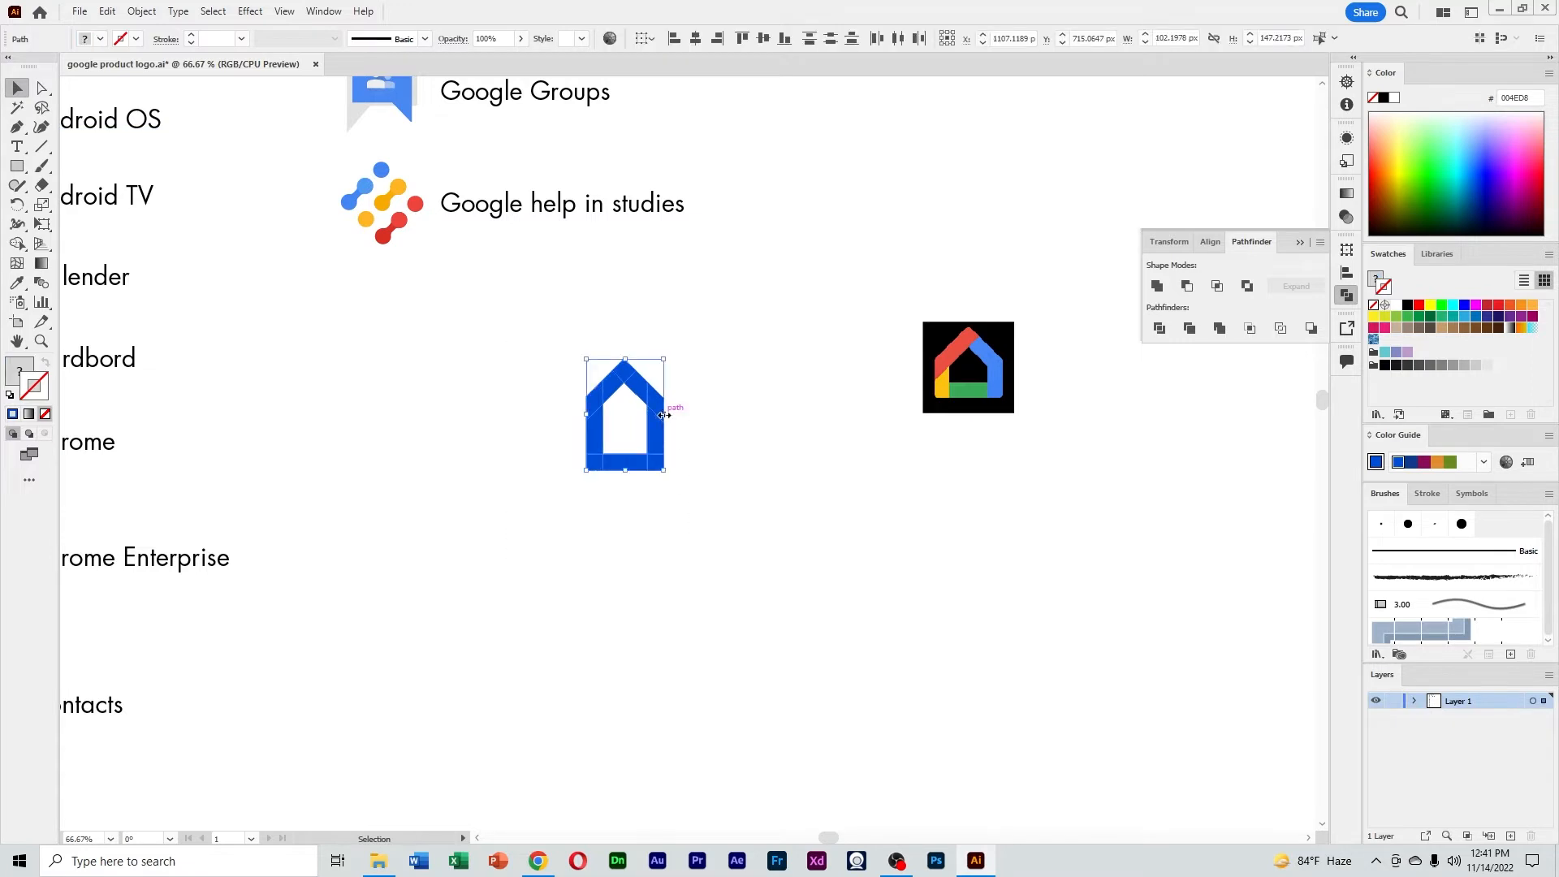
drag(664, 415, 673, 416)
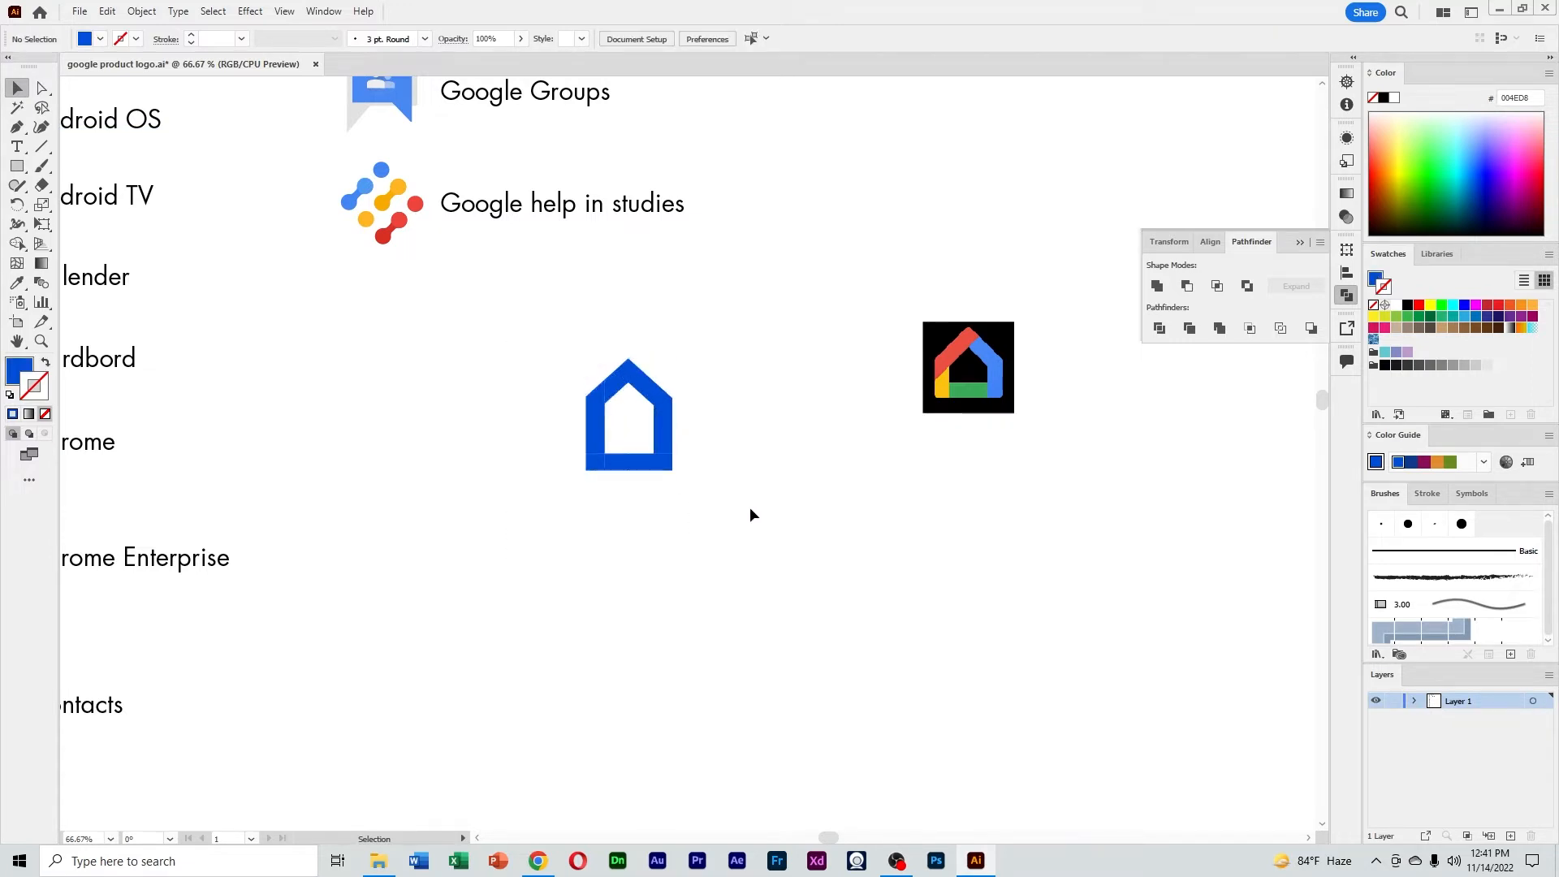
Nudge the anchor points of the base bar and wall bottoms upward to make the house slightly shorter
drag(615, 462, 549, 436)
click(42, 88)
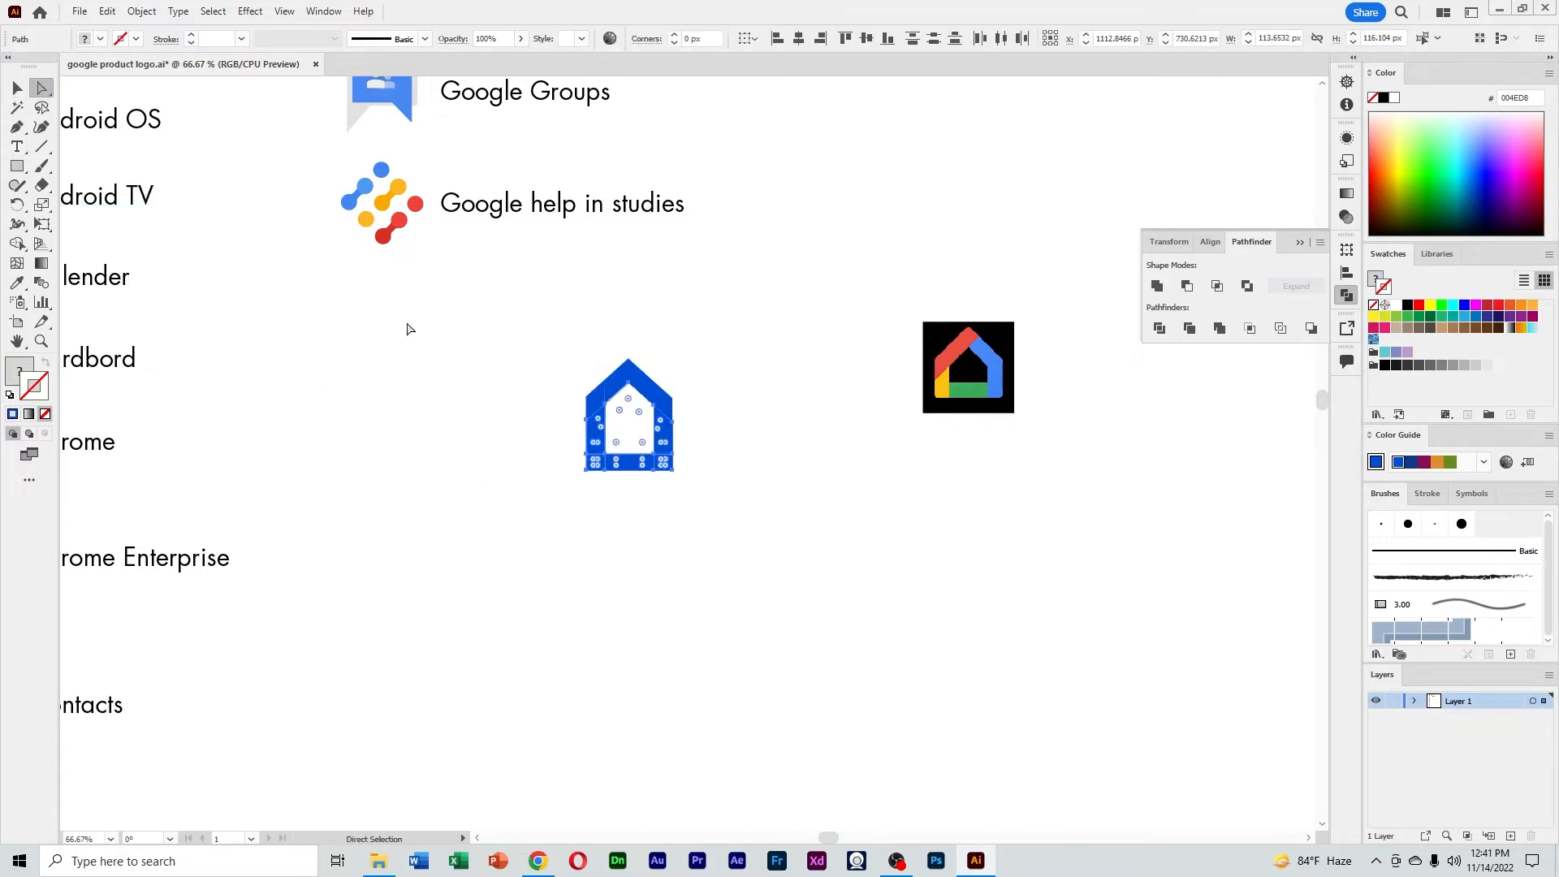
drag(744, 494, 515, 439)
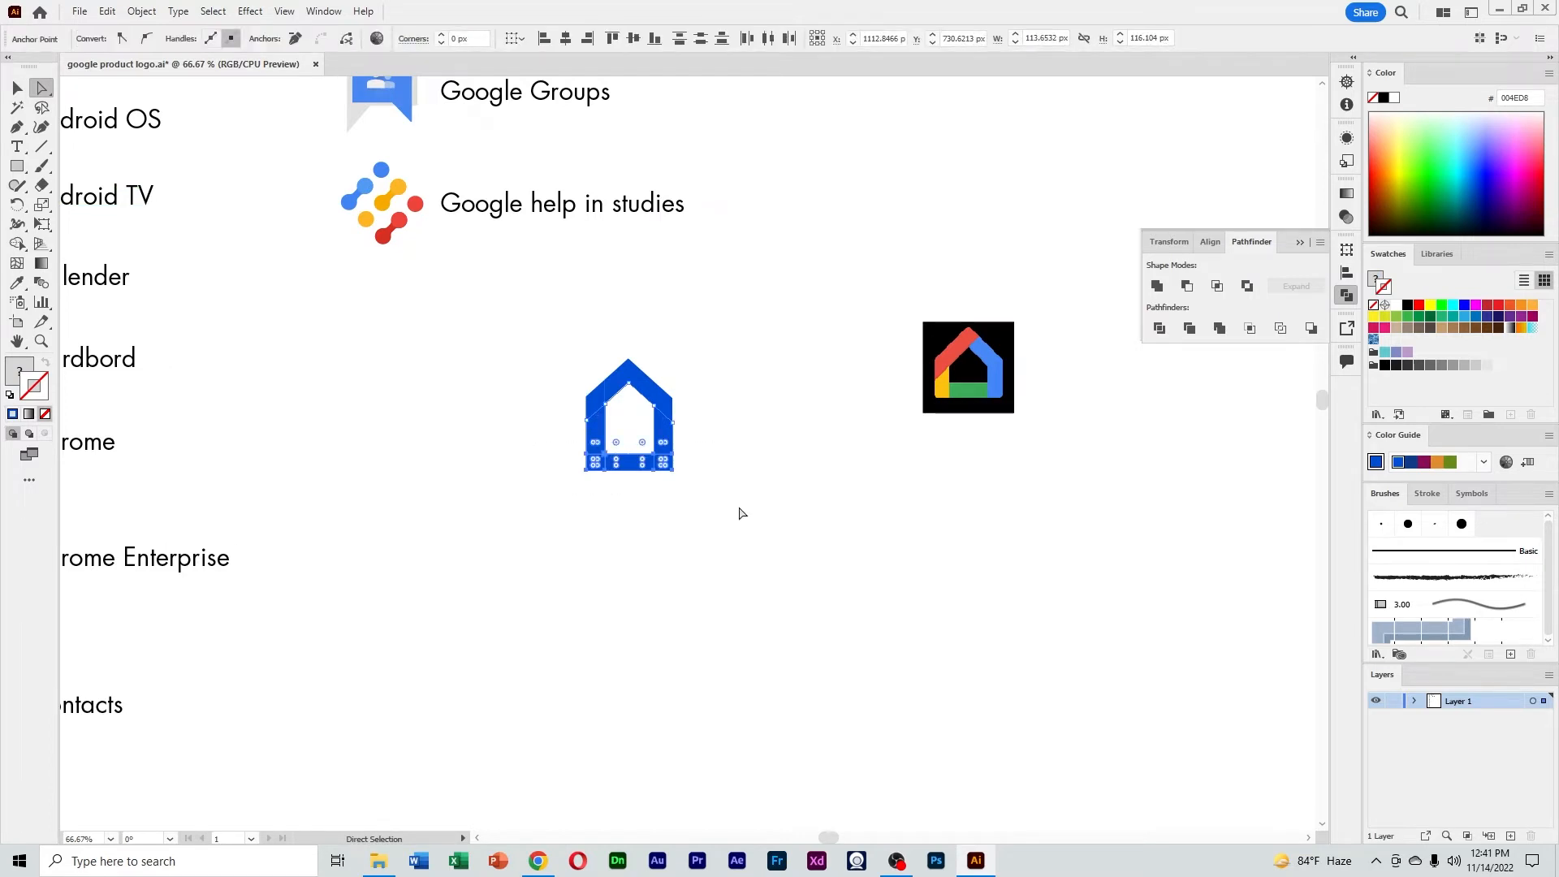
key(Up)
key(Up)
key(Up)
key(Up)
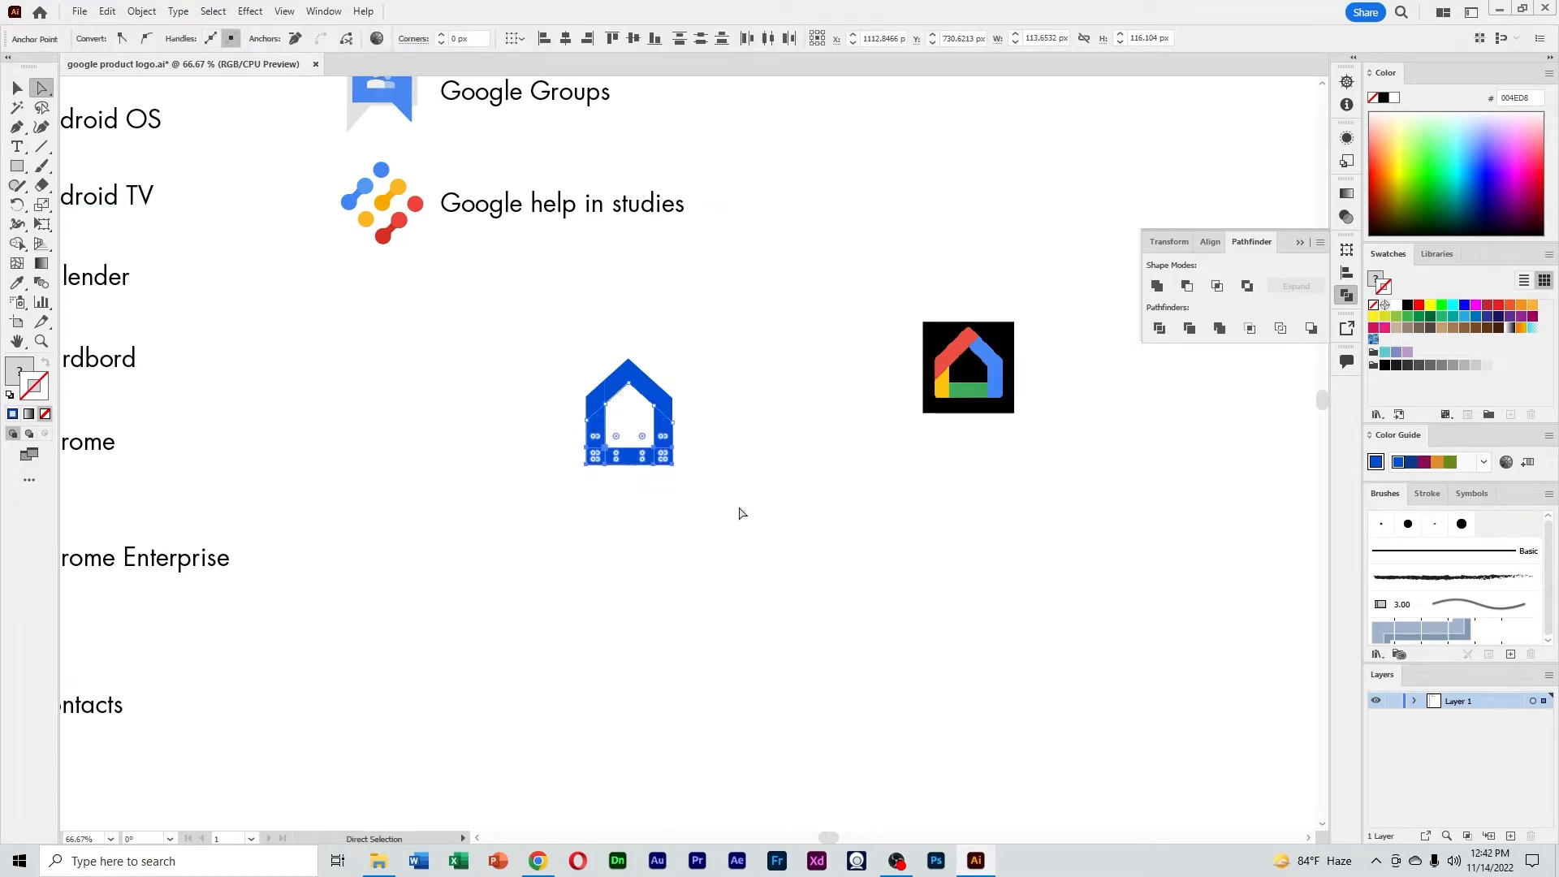
click(739, 512)
drag(541, 344, 717, 442)
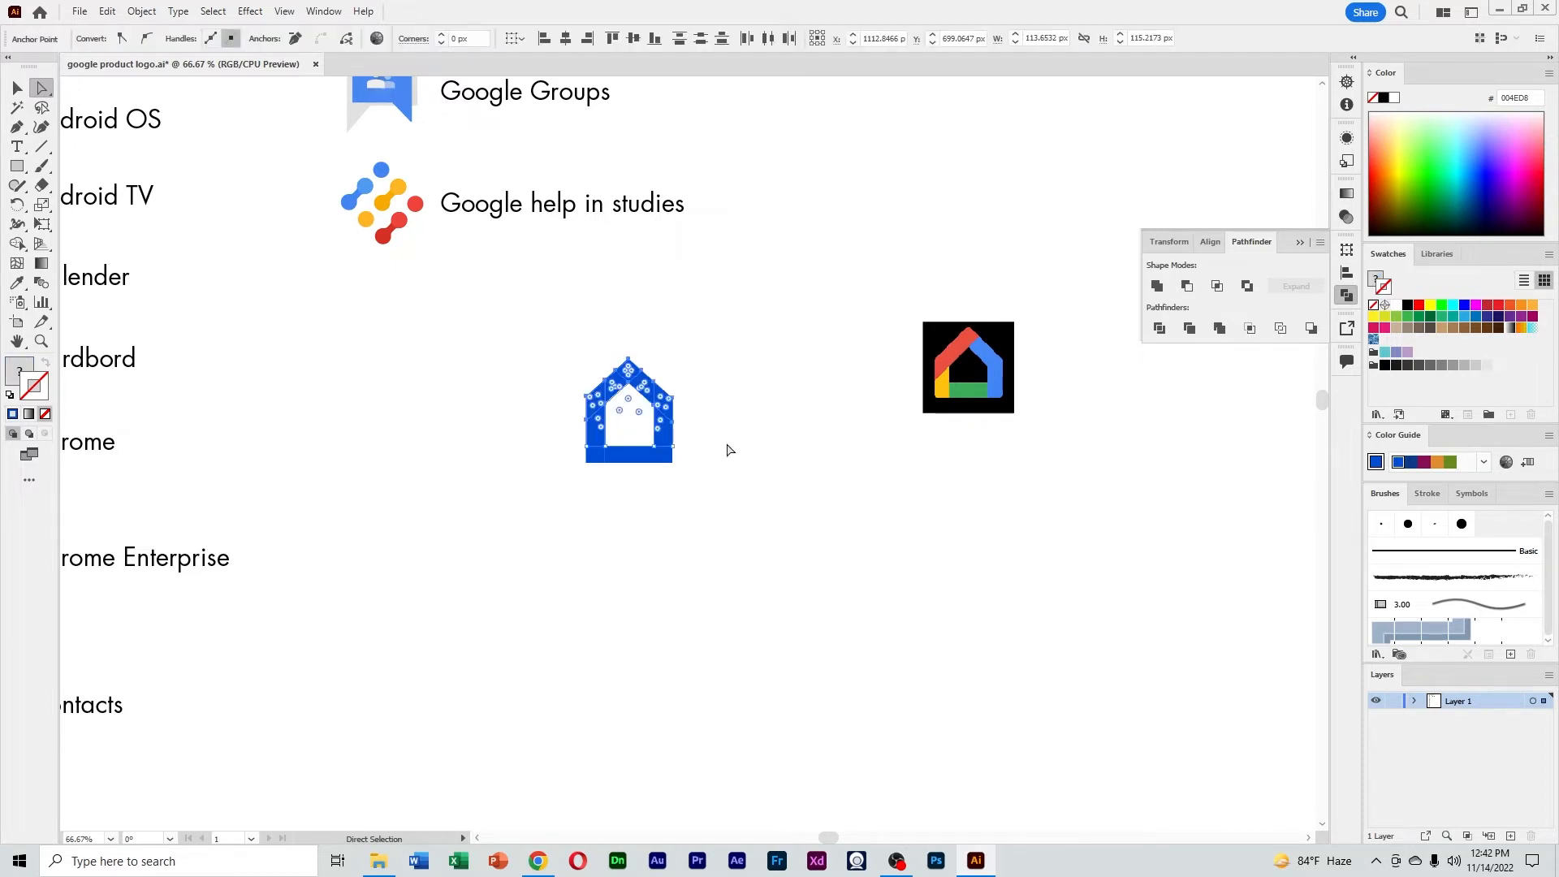
click(726, 449)
Unite the roof peak with the left slope pieces into one shape and colour it red
click(16, 87)
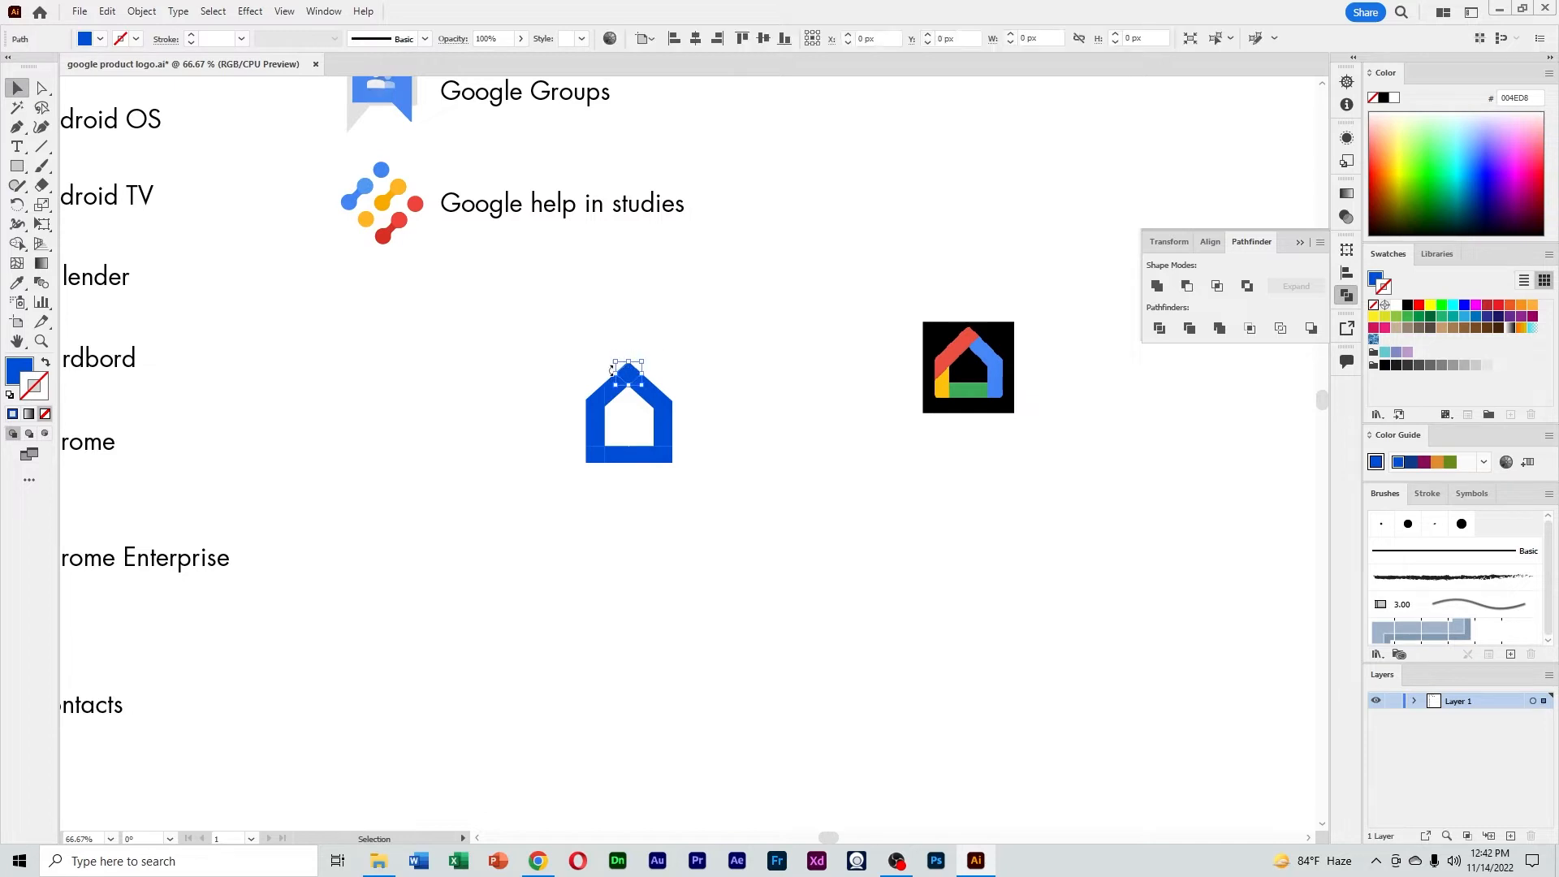
click(627, 384)
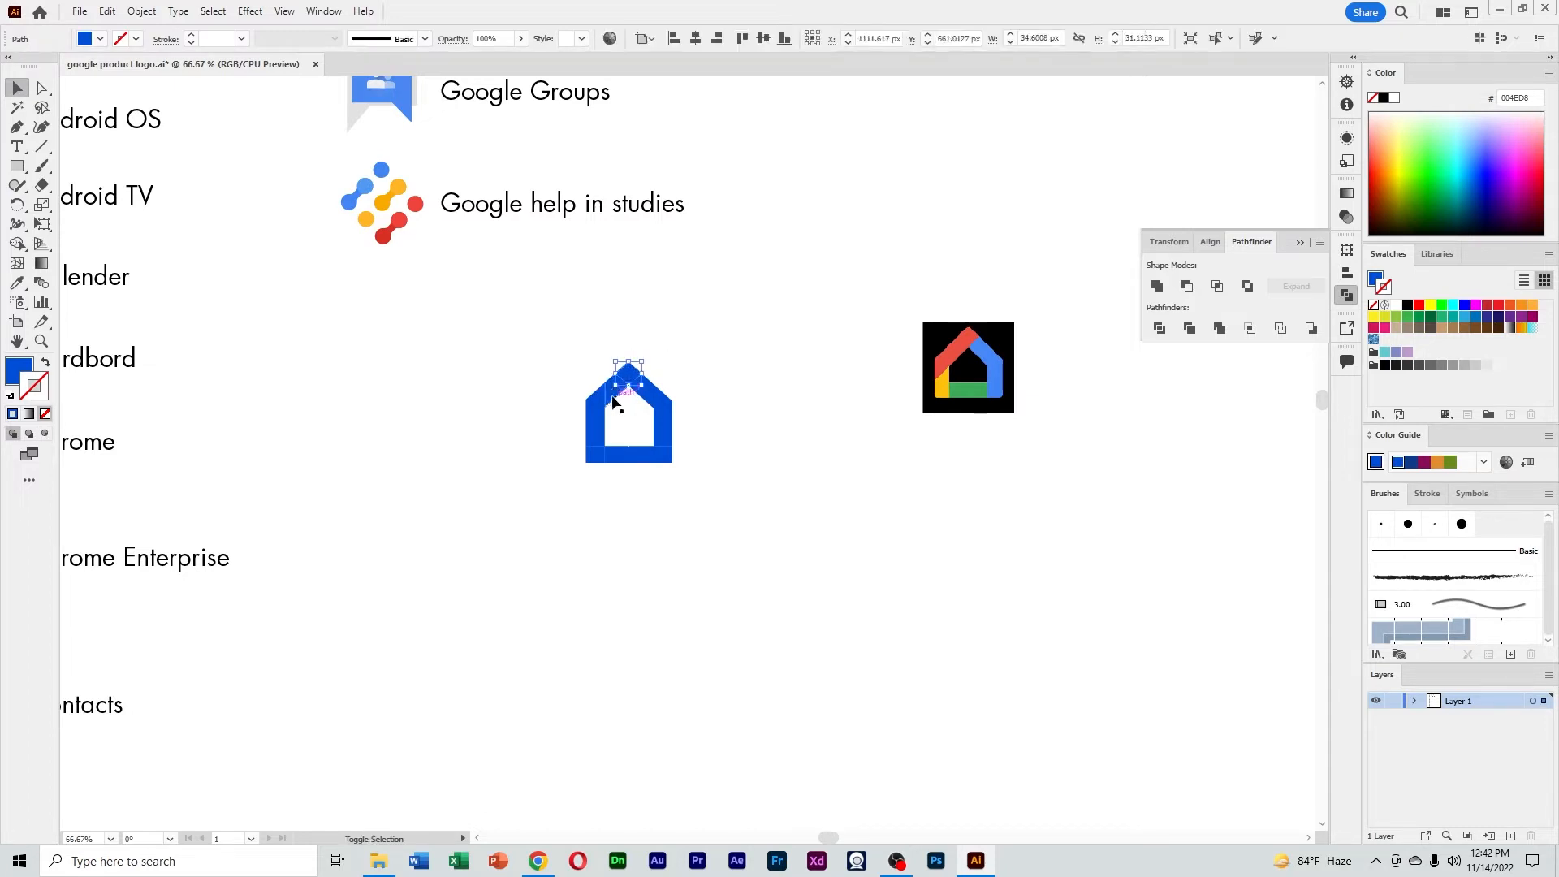
click(1156, 292)
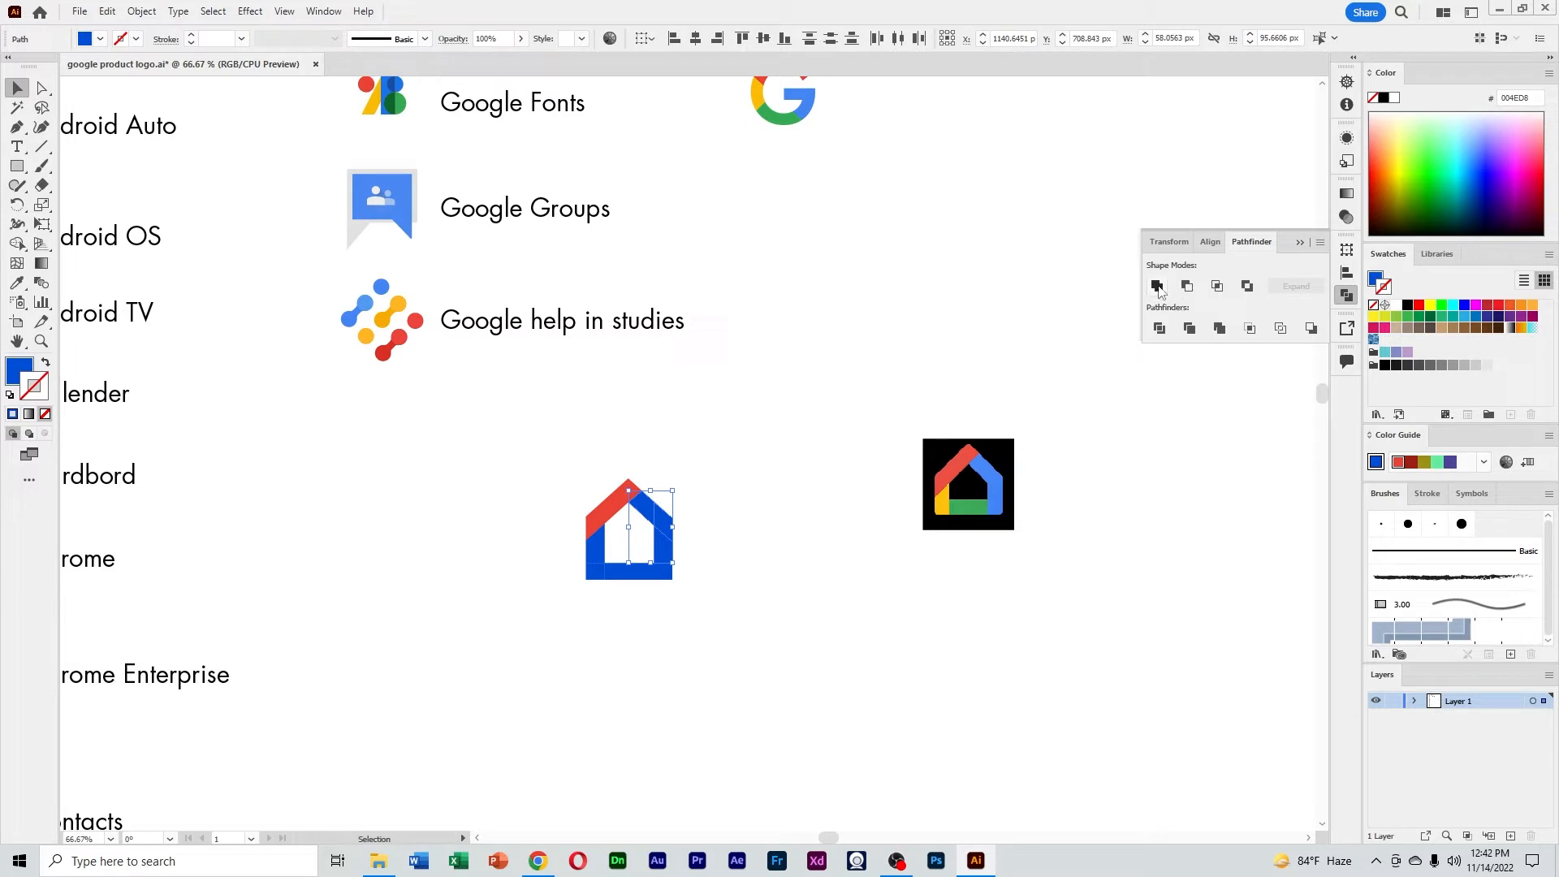
Unite the right roof slope and right wall pieces and fill them with the blue sampled from the Google G logo
click(1157, 289)
click(16, 283)
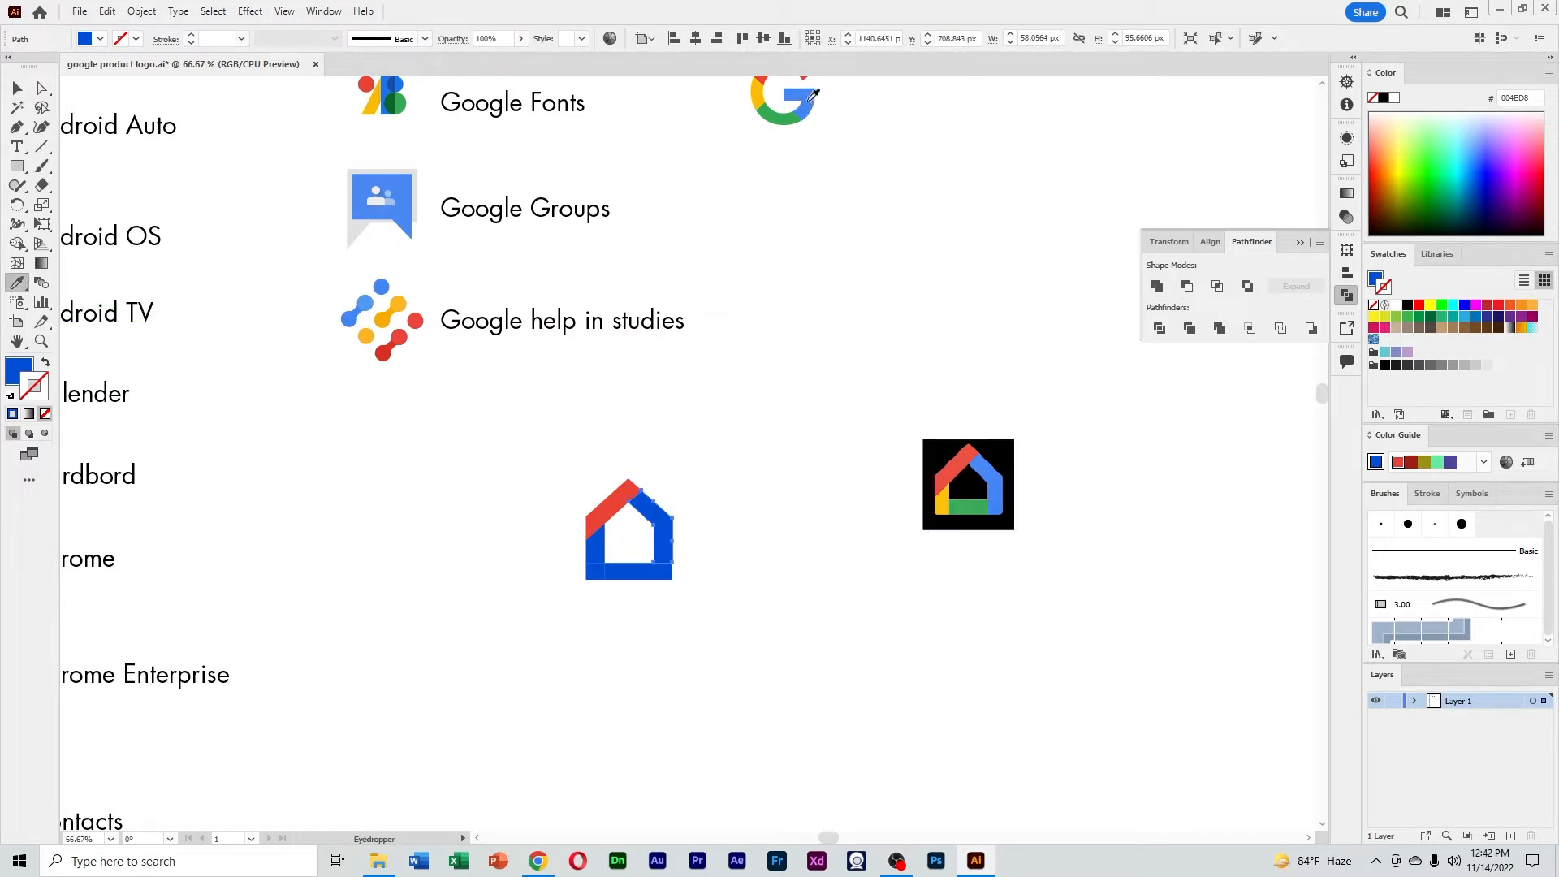
click(810, 99)
click(18, 88)
click(729, 594)
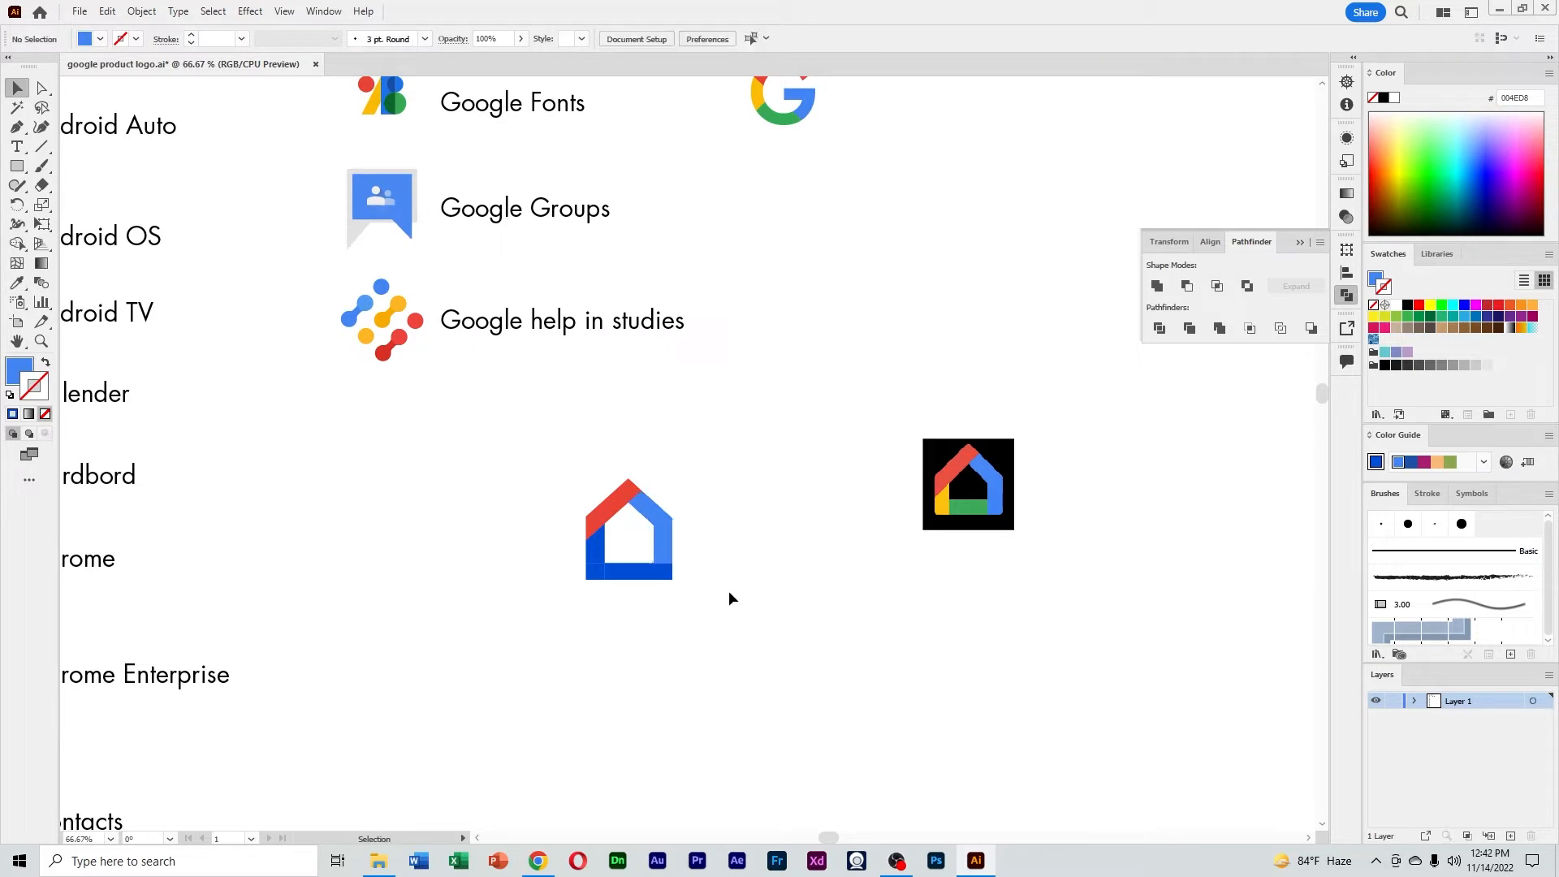
Unite the bottom-right corner piece with the light blue right wall shape
click(663, 575)
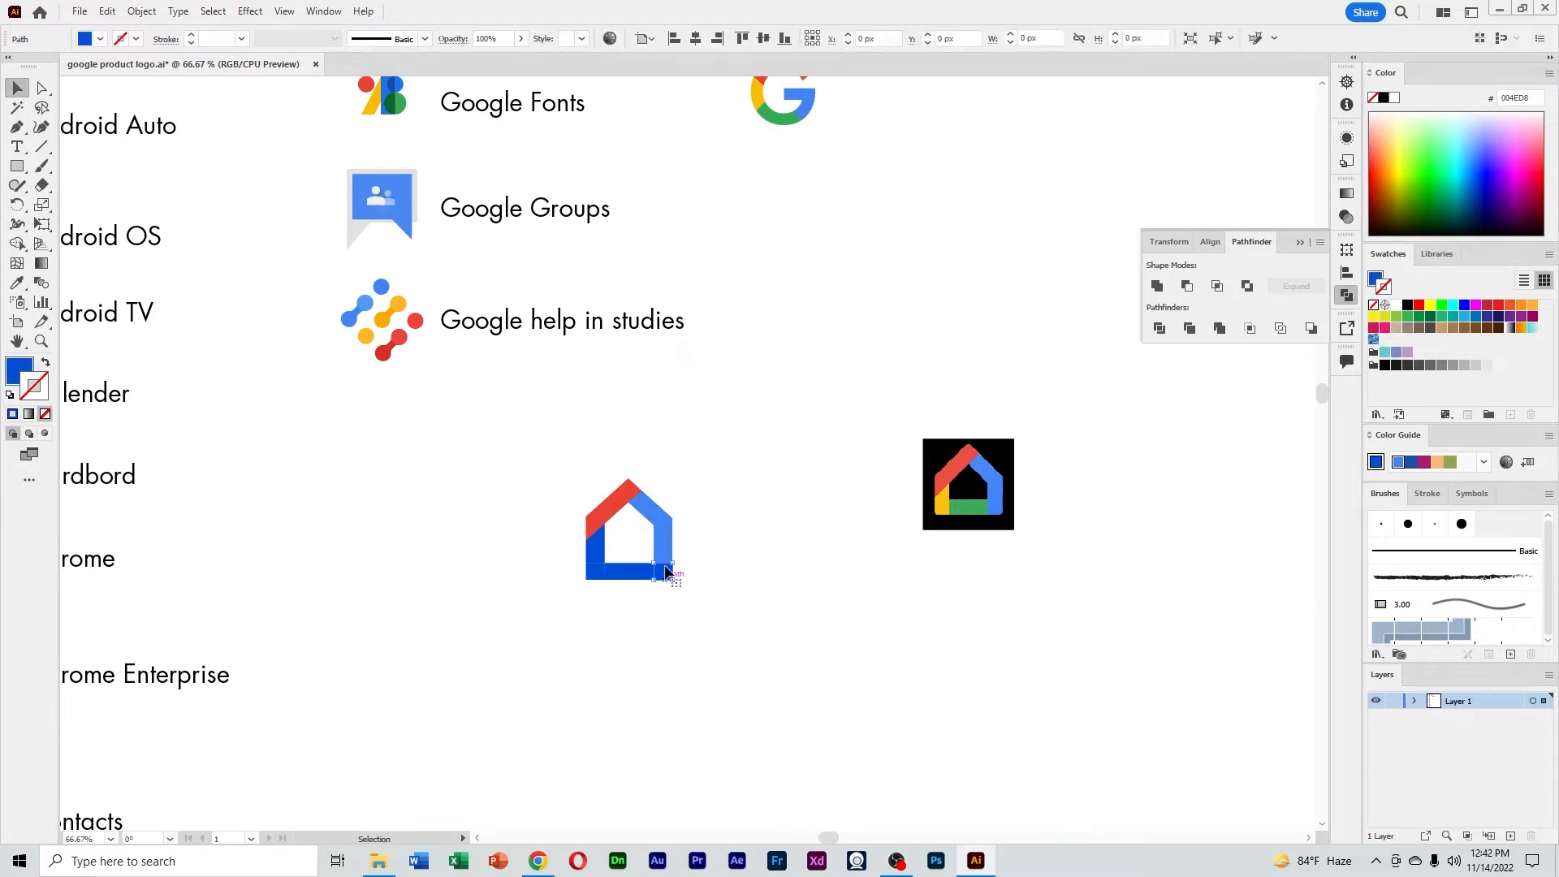
click(1156, 289)
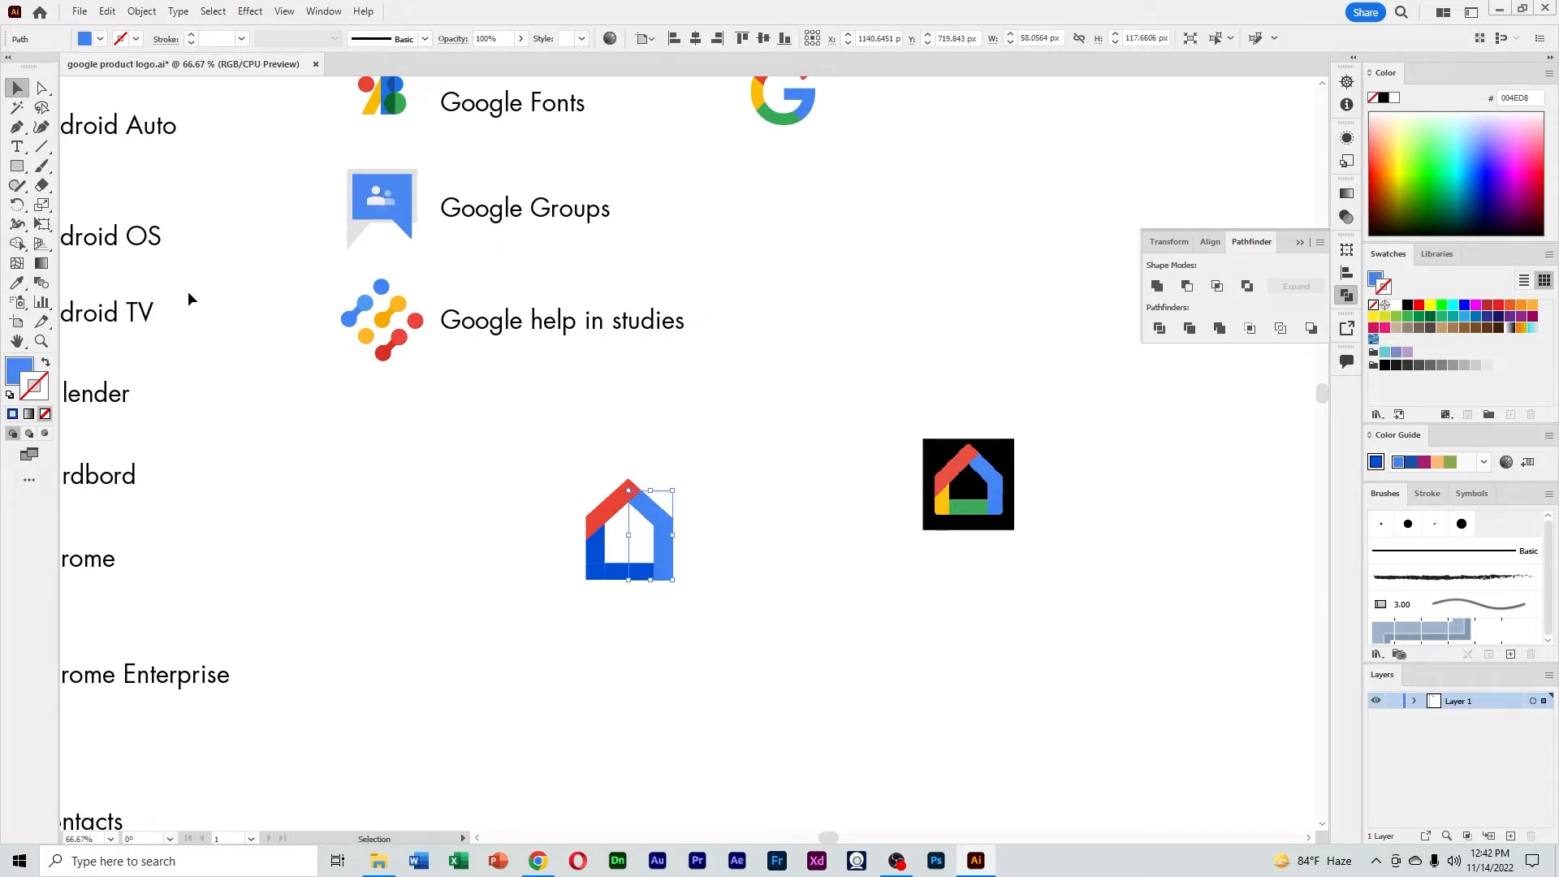
click(773, 430)
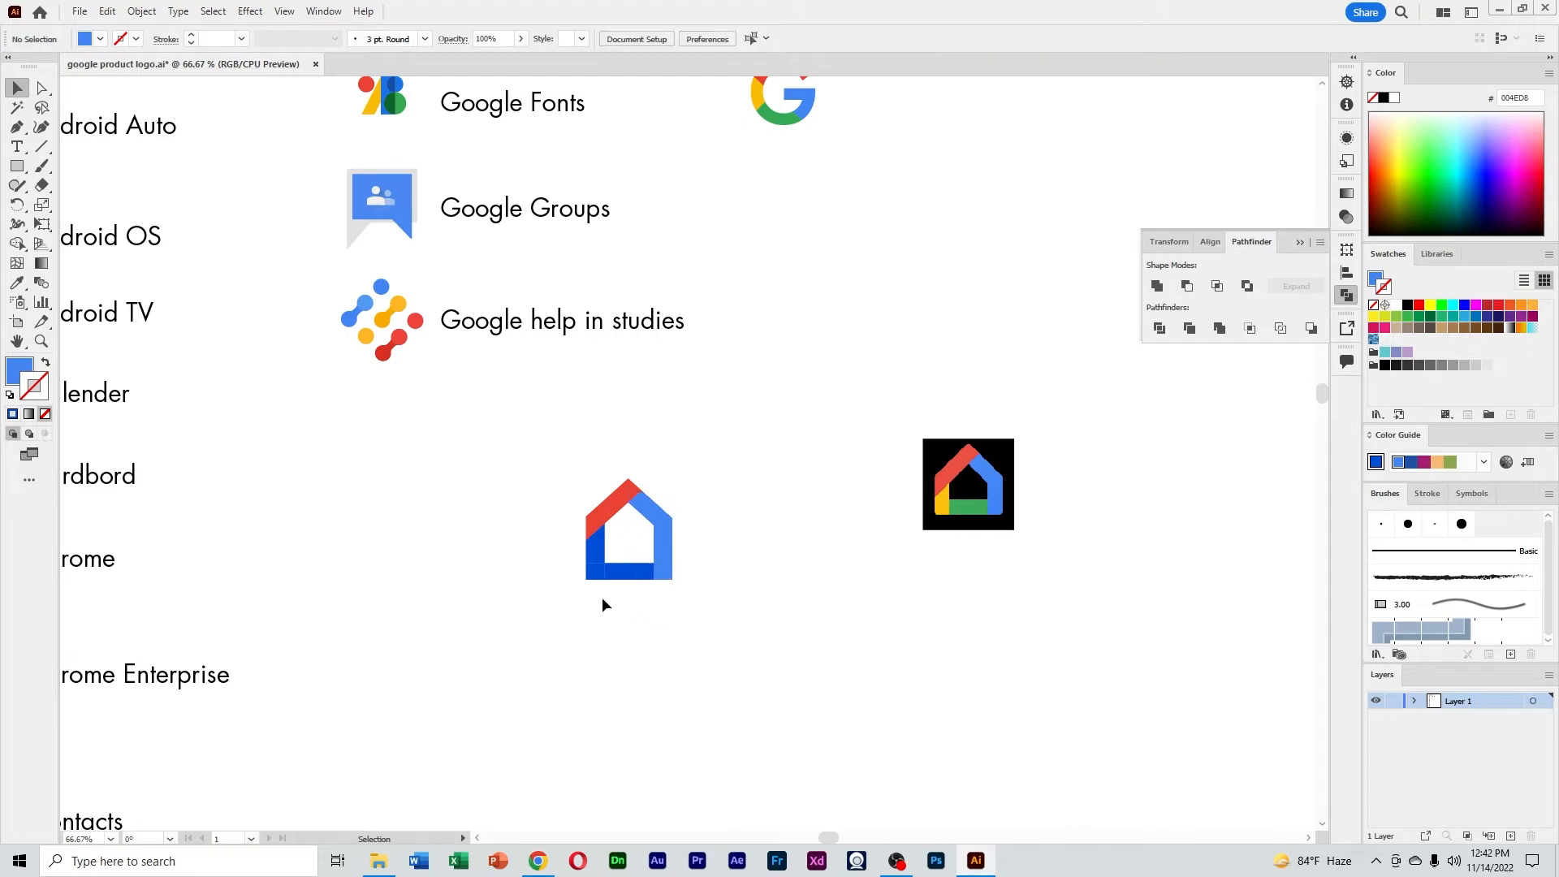
Fill the left wall and its bottom corner piece with the yellow sampled from the Google G logo
click(600, 574)
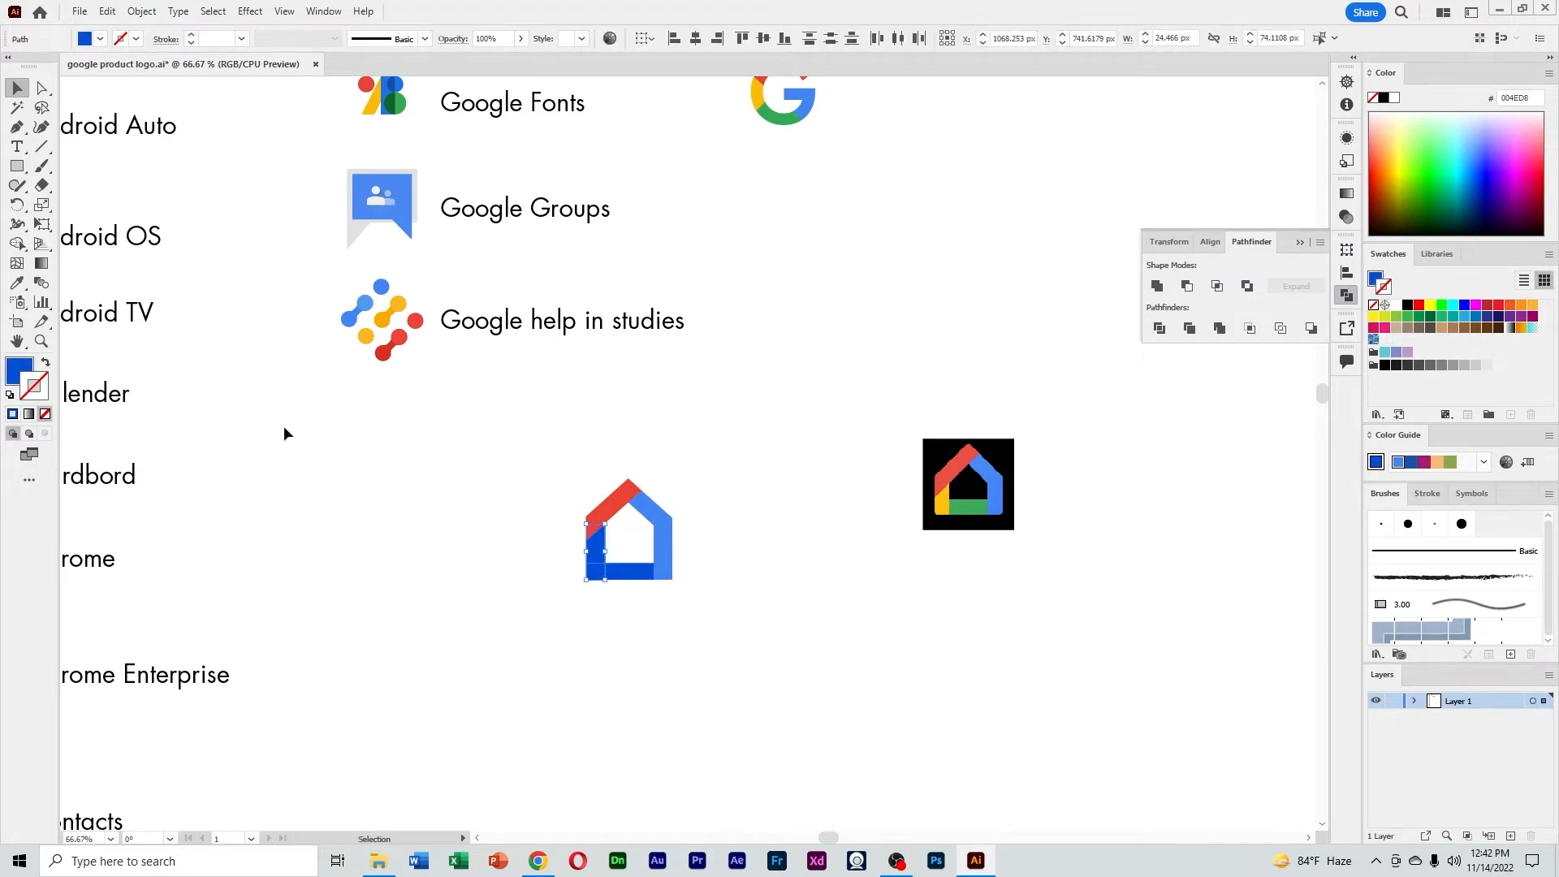
click(17, 282)
click(751, 99)
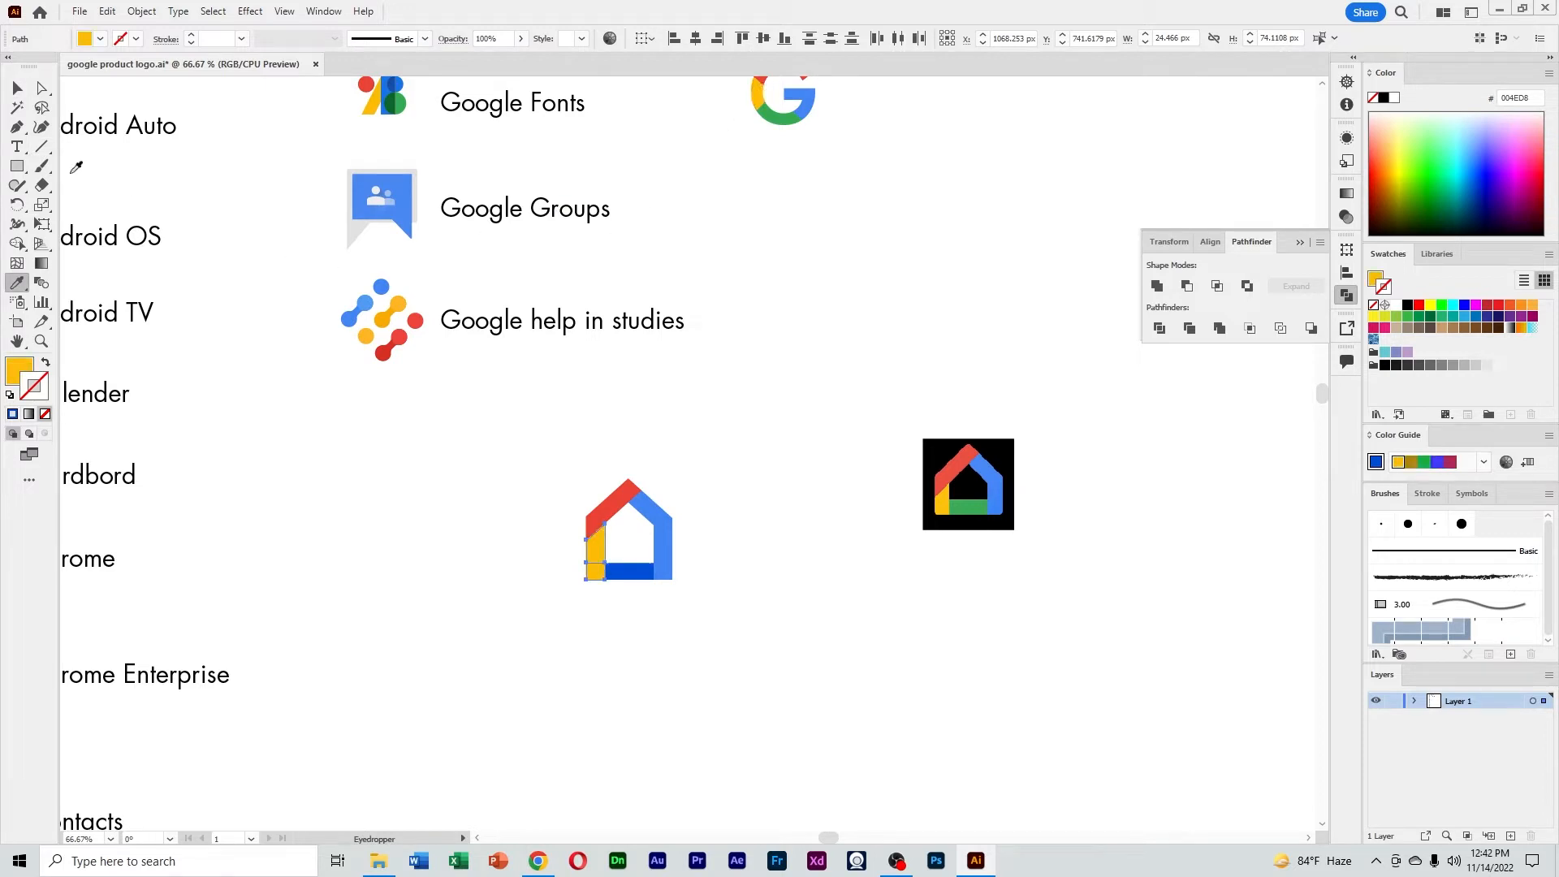
click(19, 90)
click(865, 555)
Fill the house's dark blue base bar with the green sampled from the reference Google Home logo
click(650, 575)
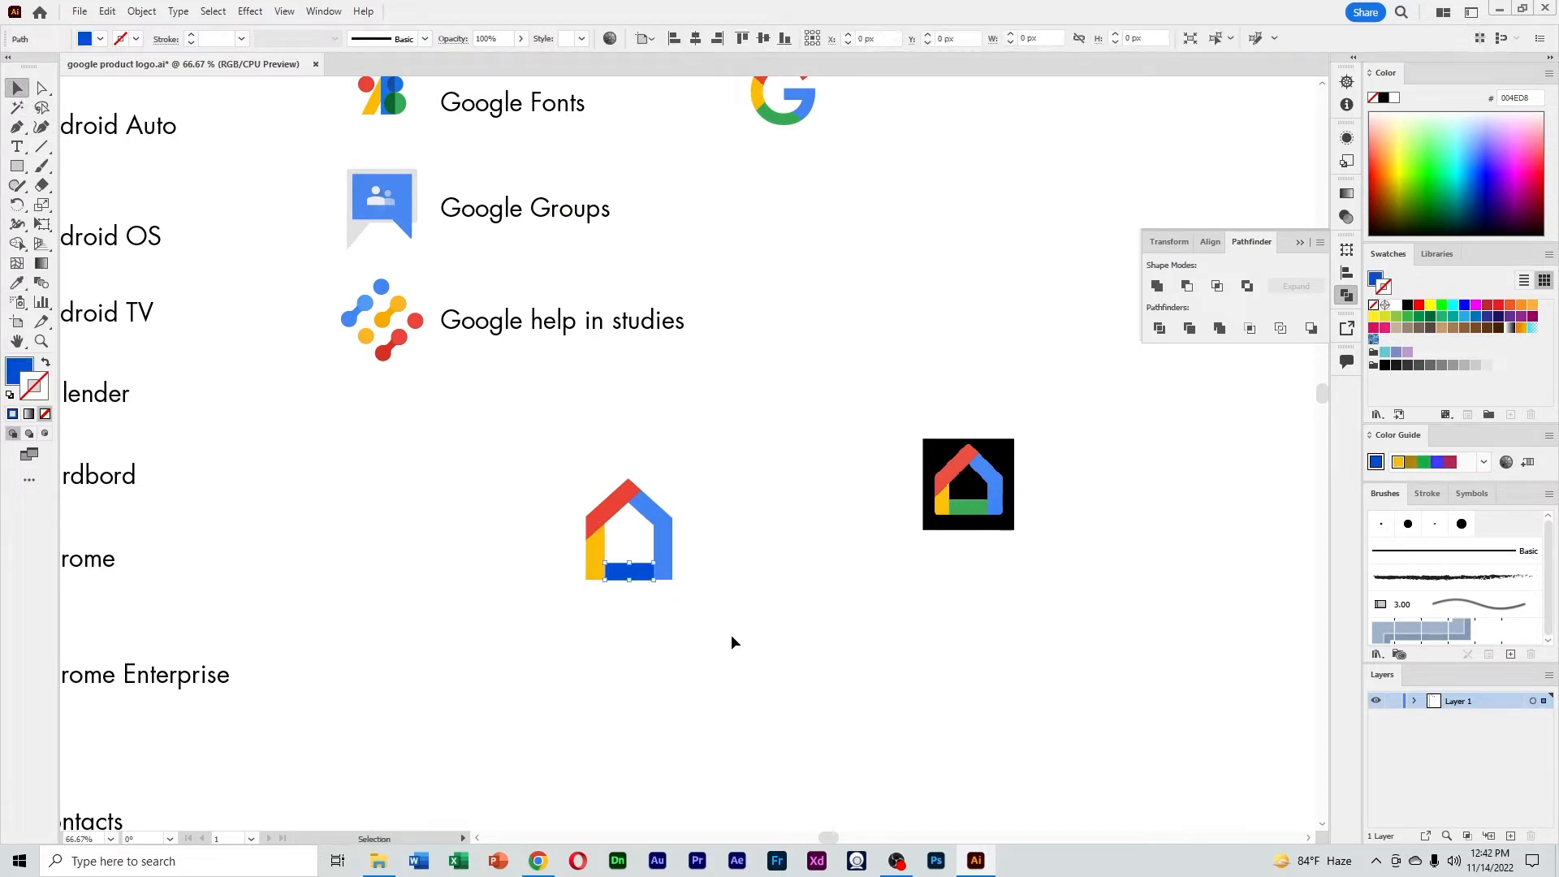
key(i)
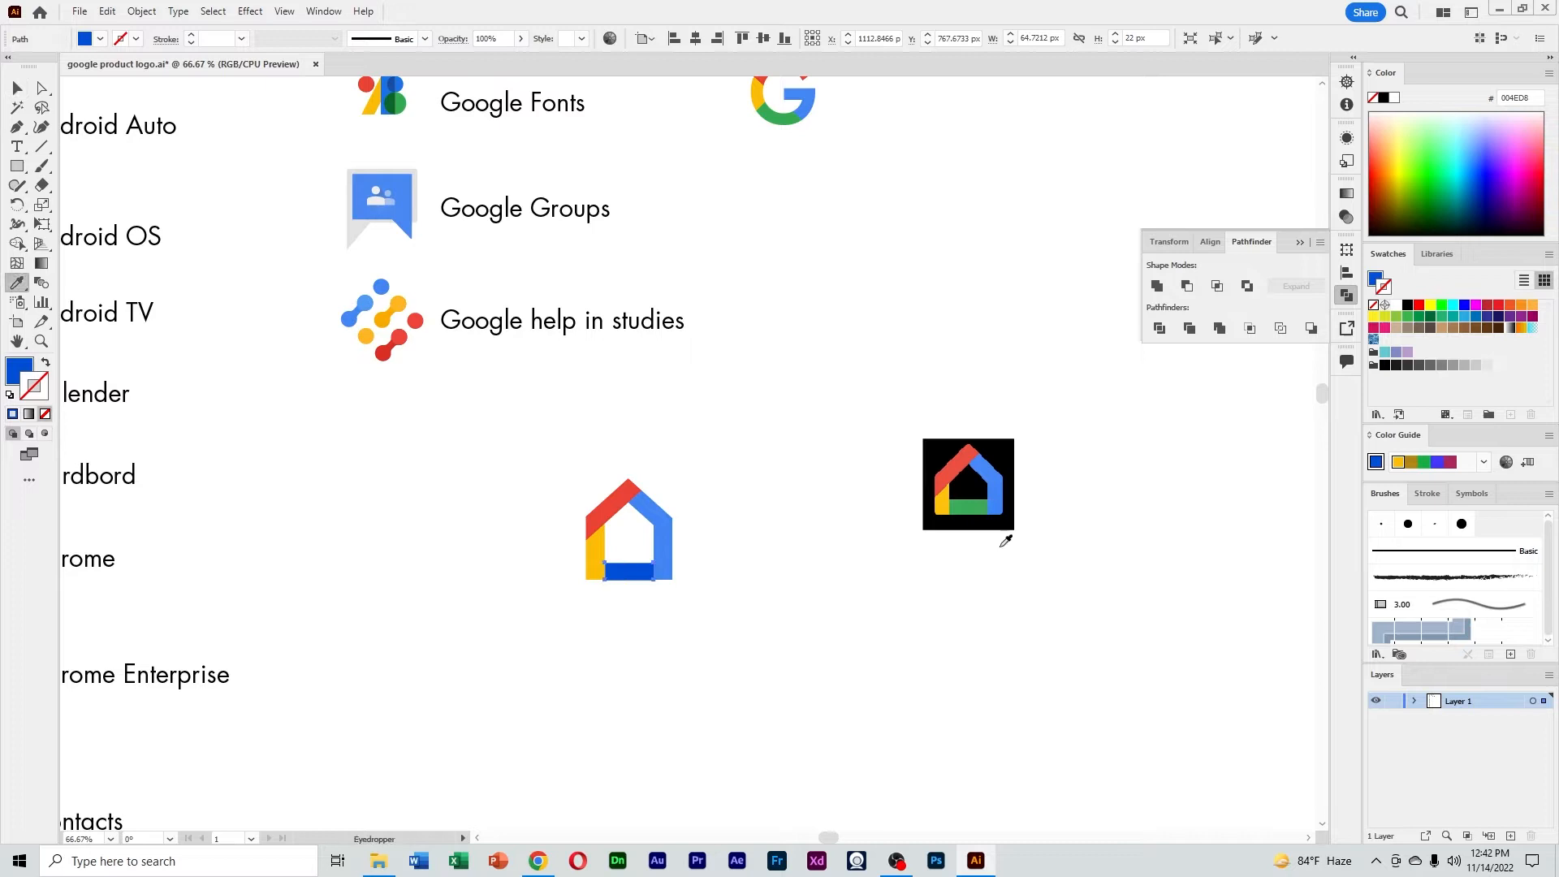
click(968, 508)
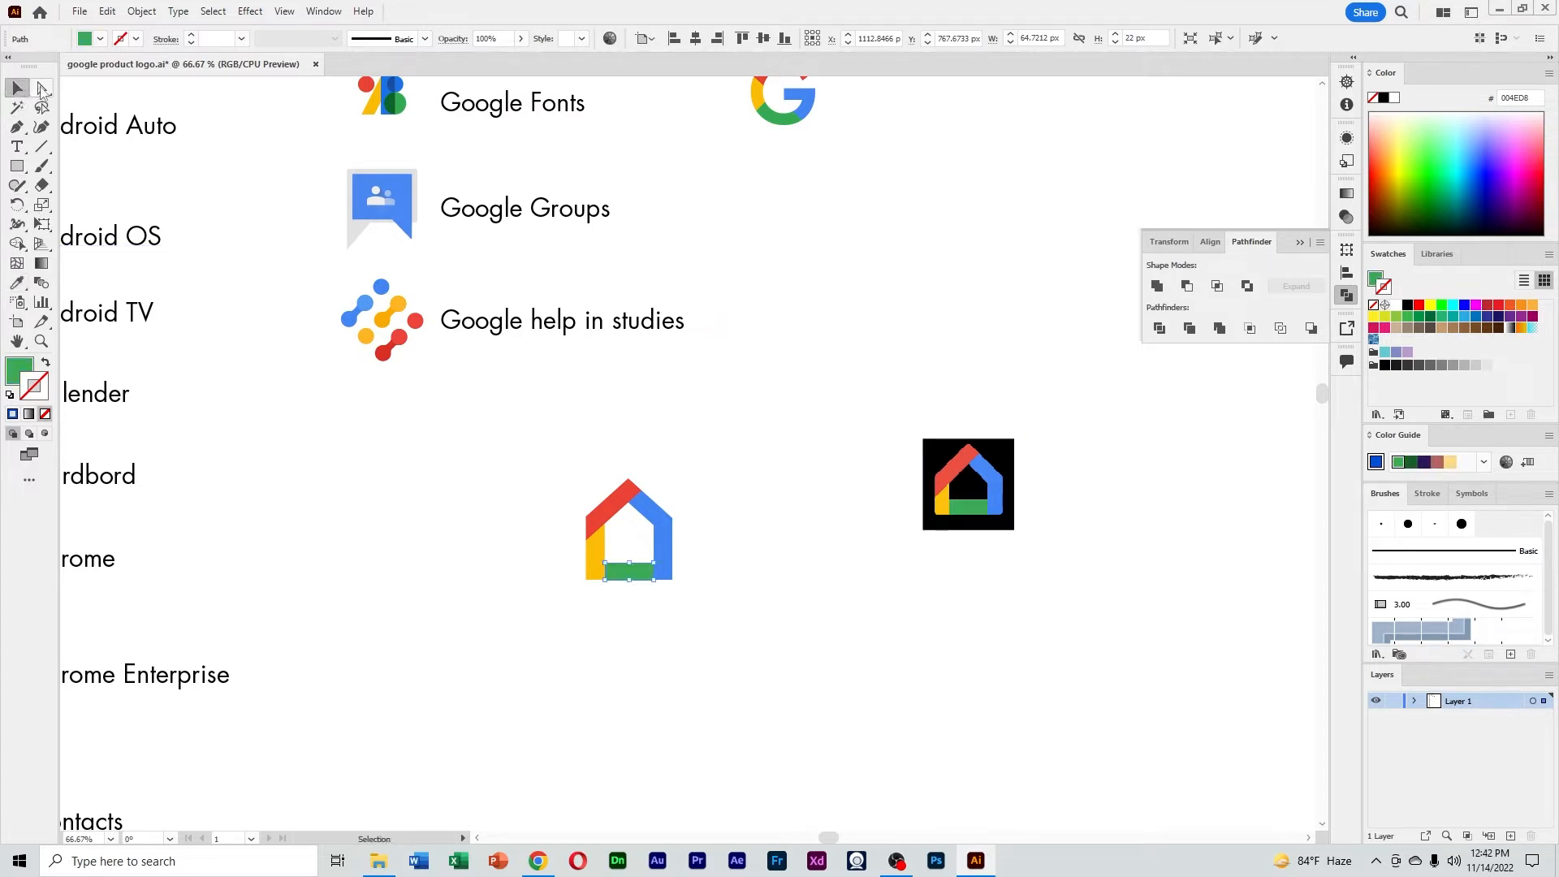
Shorten the house by moving its base bar and the lower ends of both walls up about 7 px
click(42, 88)
drag(740, 618, 524, 552)
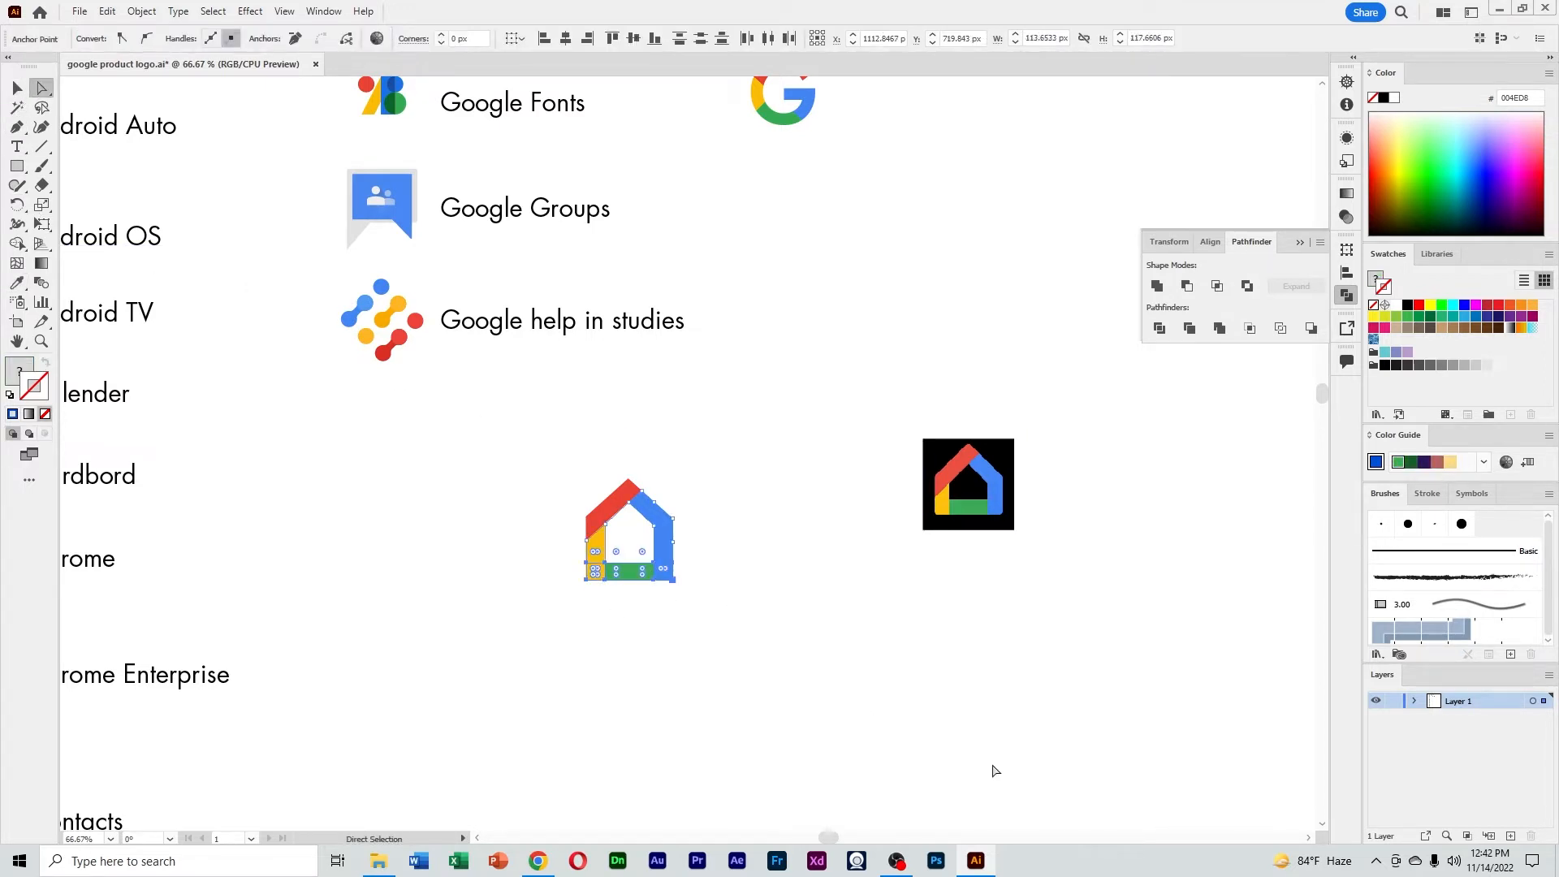
key(Up)
key(Up)
key(Up)
key(Up)
key(Up)
click(971, 766)
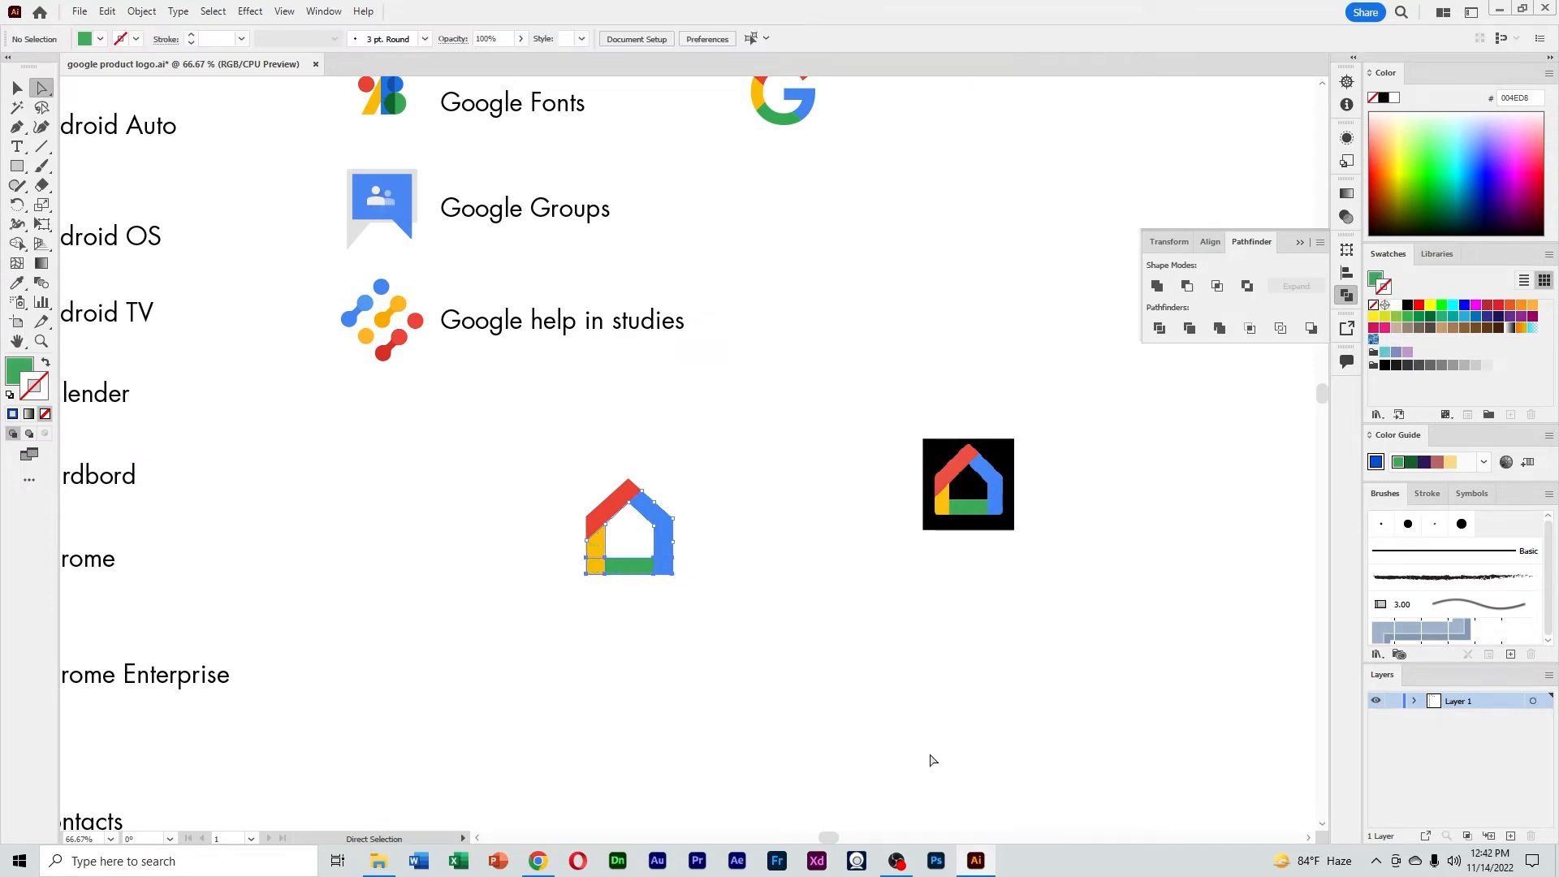
Round the two outer bottom corners of the house slightly, matching the corners of the reference logo
ctrl+click(704, 521)
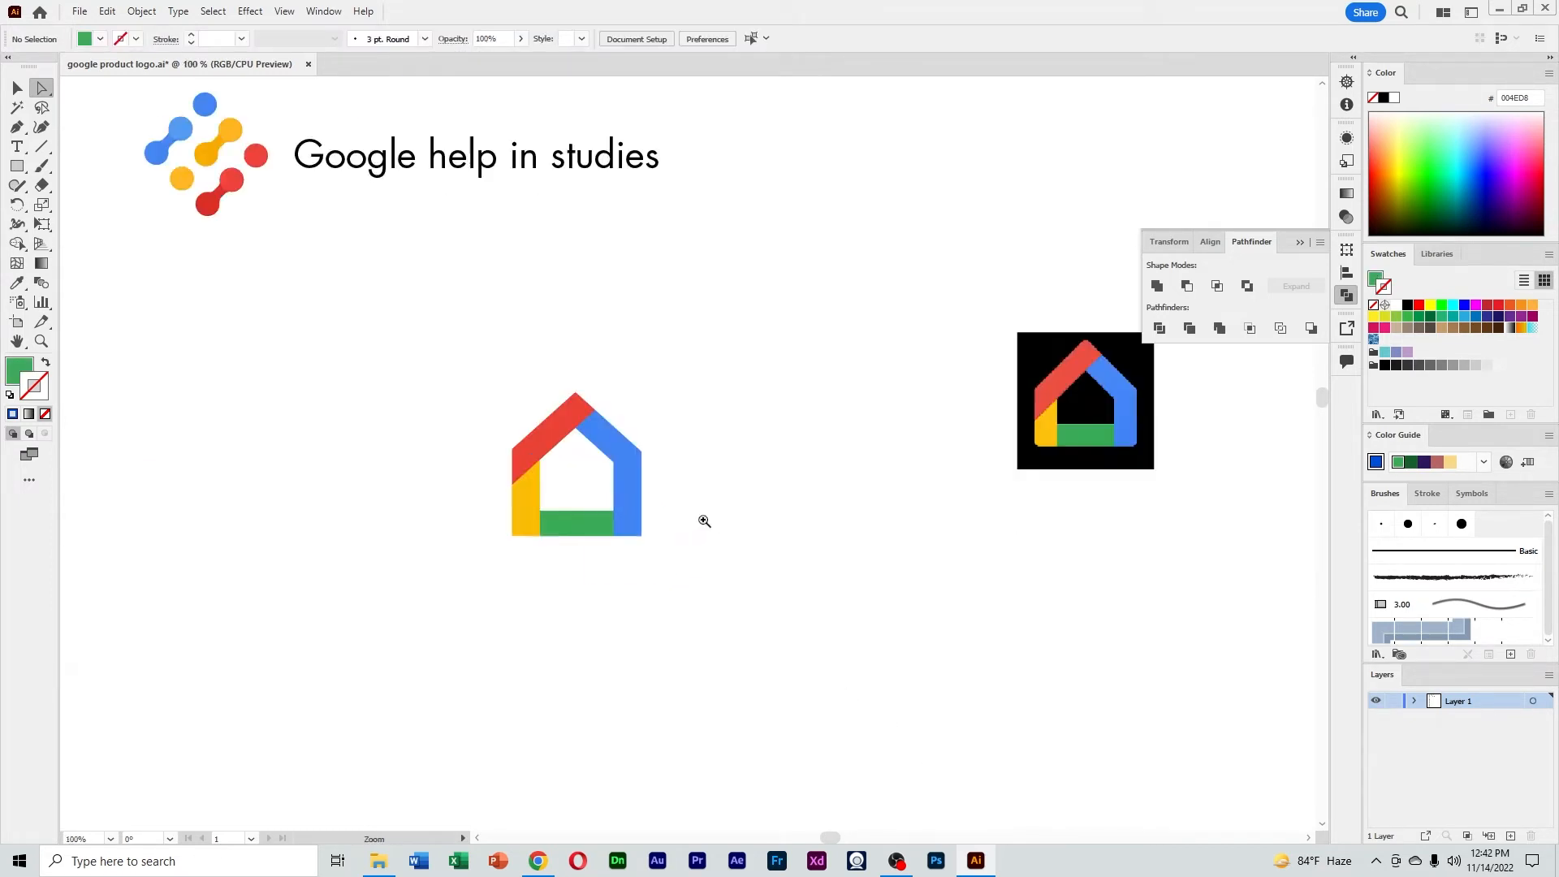
ctrl+click(641, 467)
drag(630, 508, 522, 560)
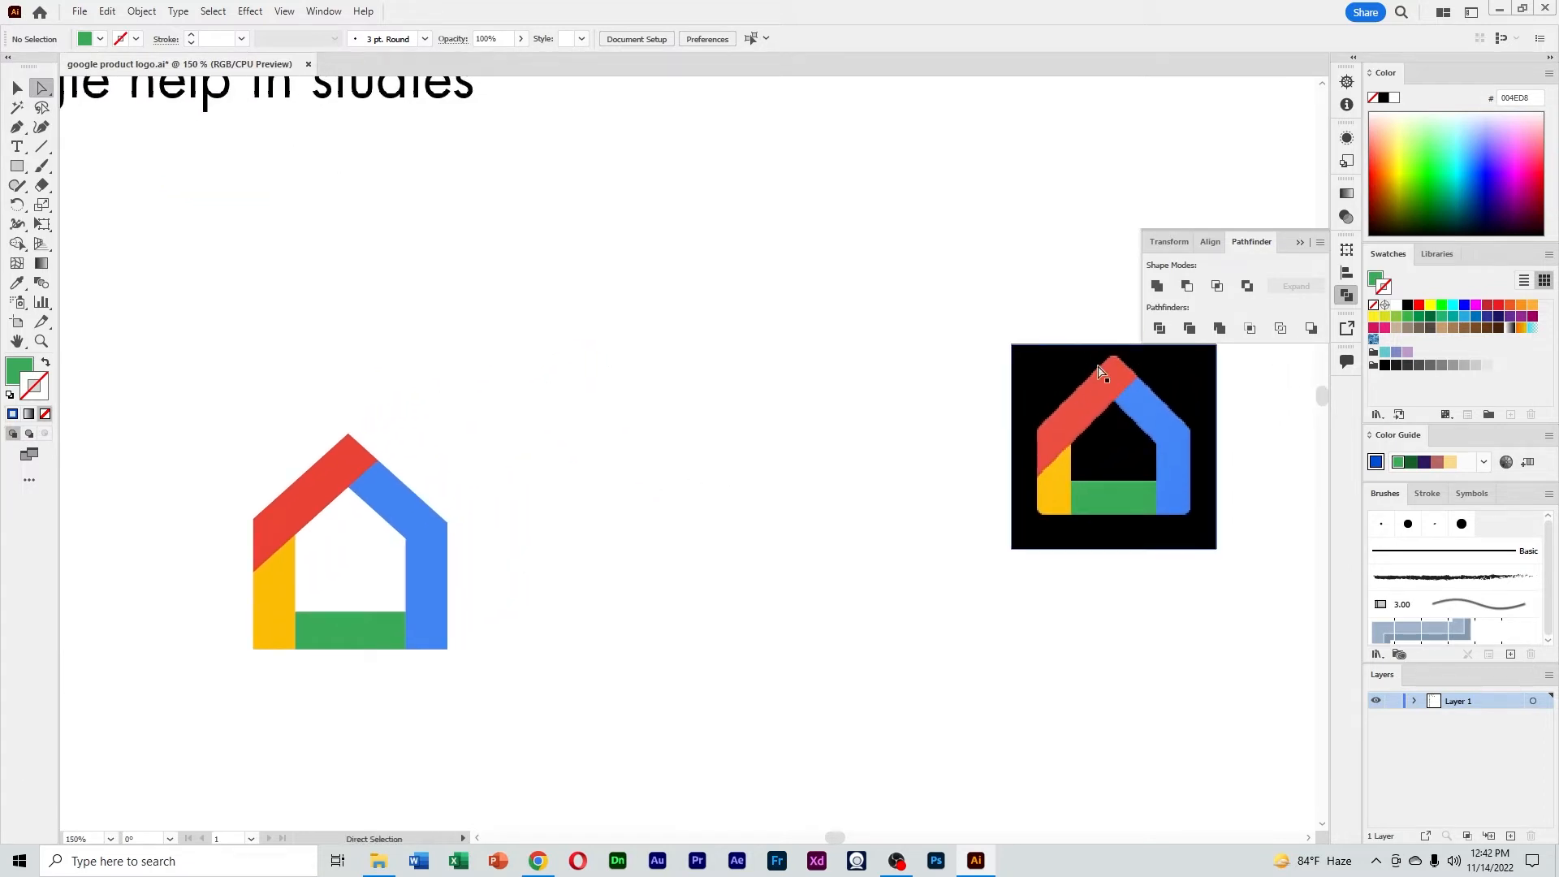
drag(755, 544, 787, 533)
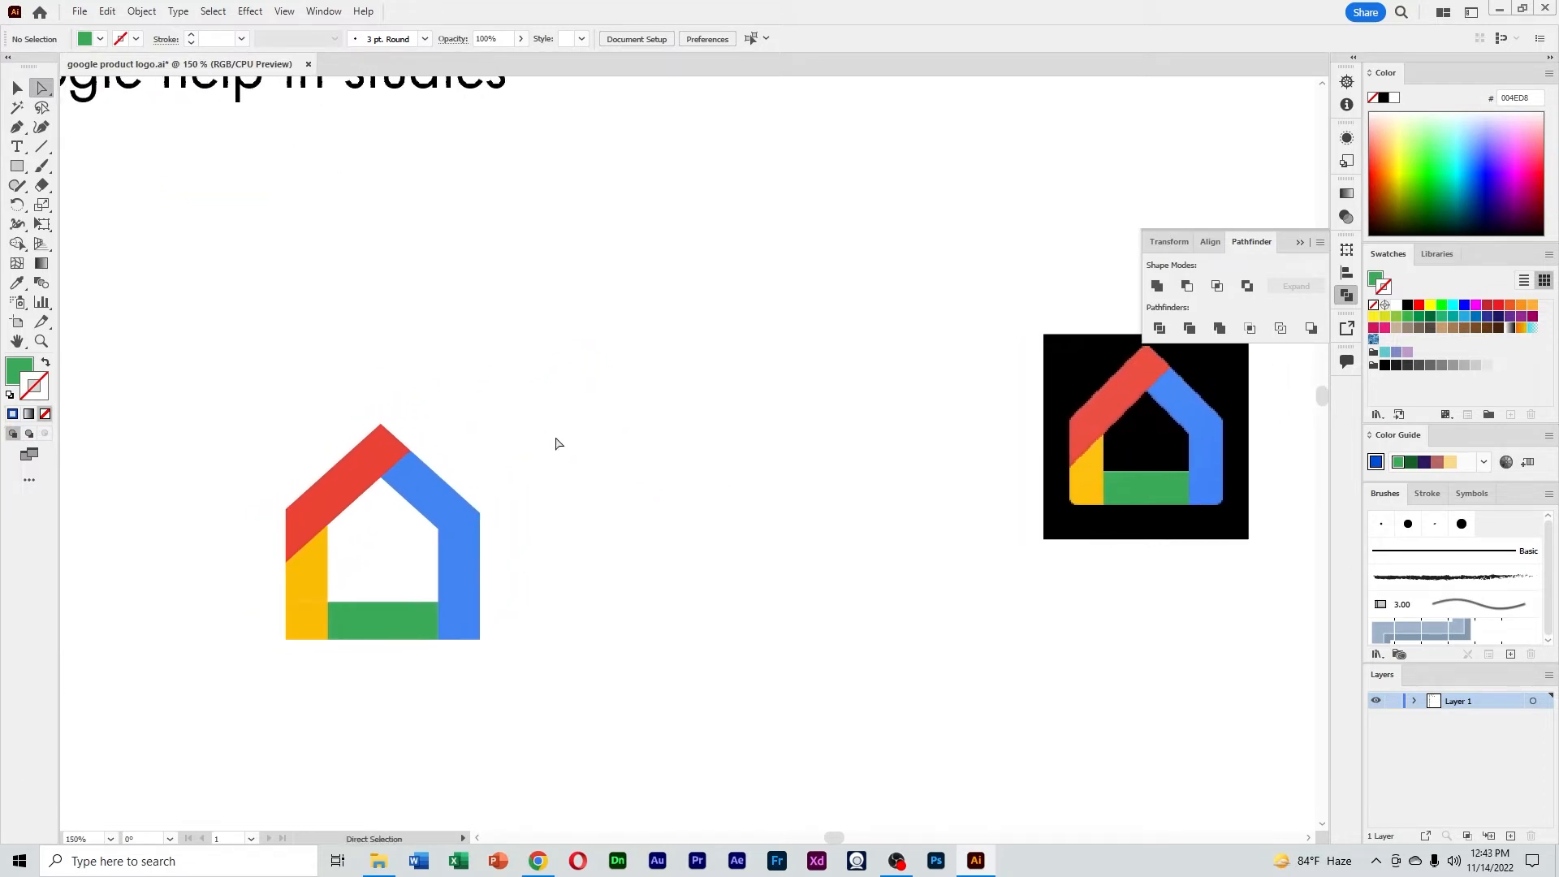
drag(550, 461, 623, 459)
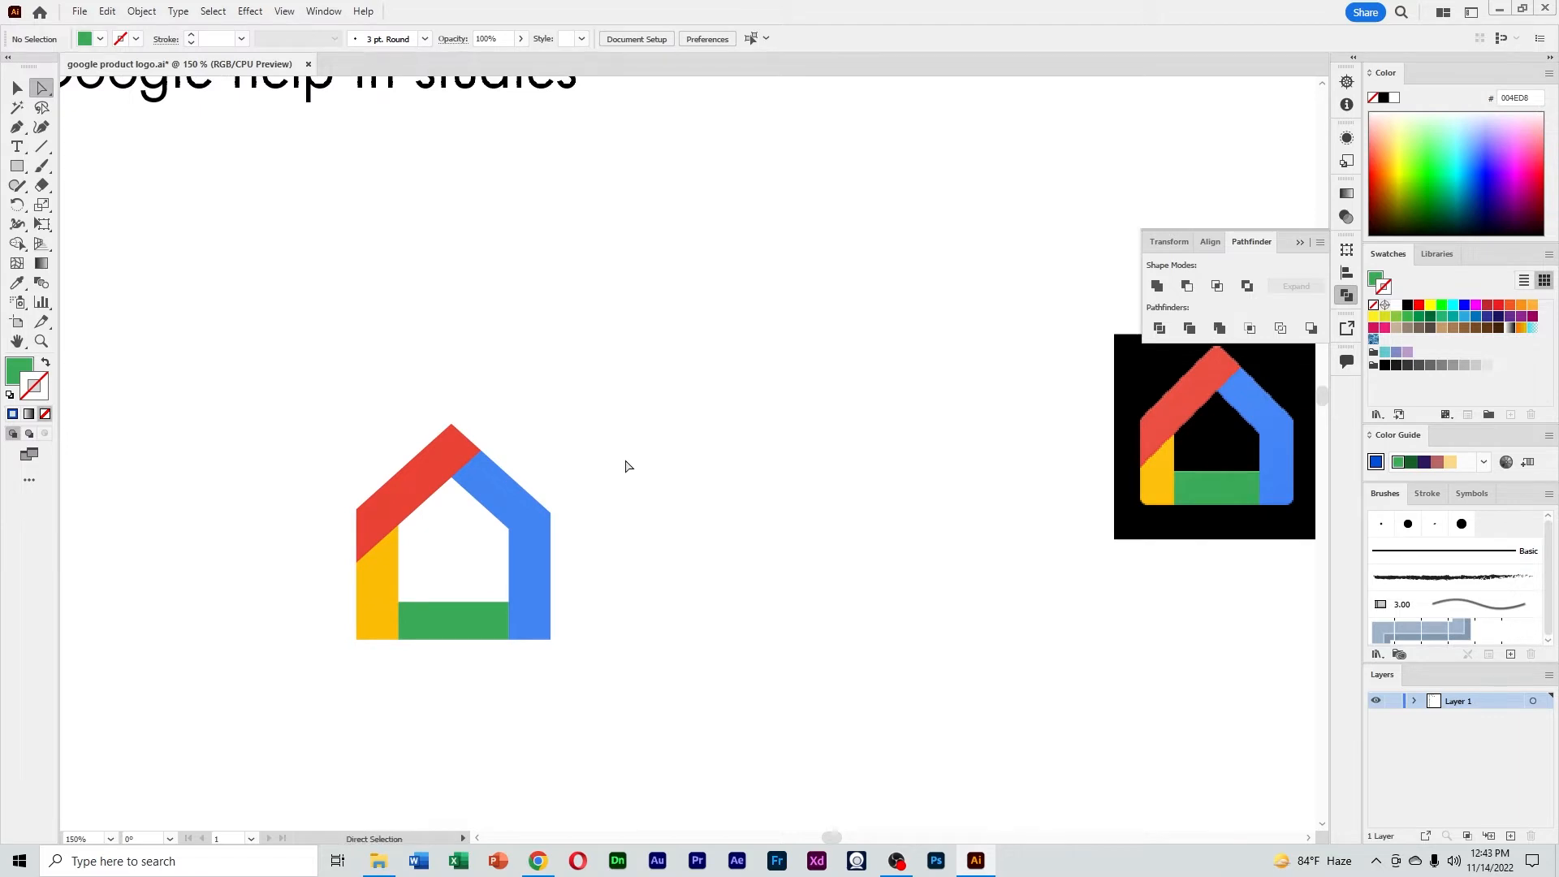
click(354, 644)
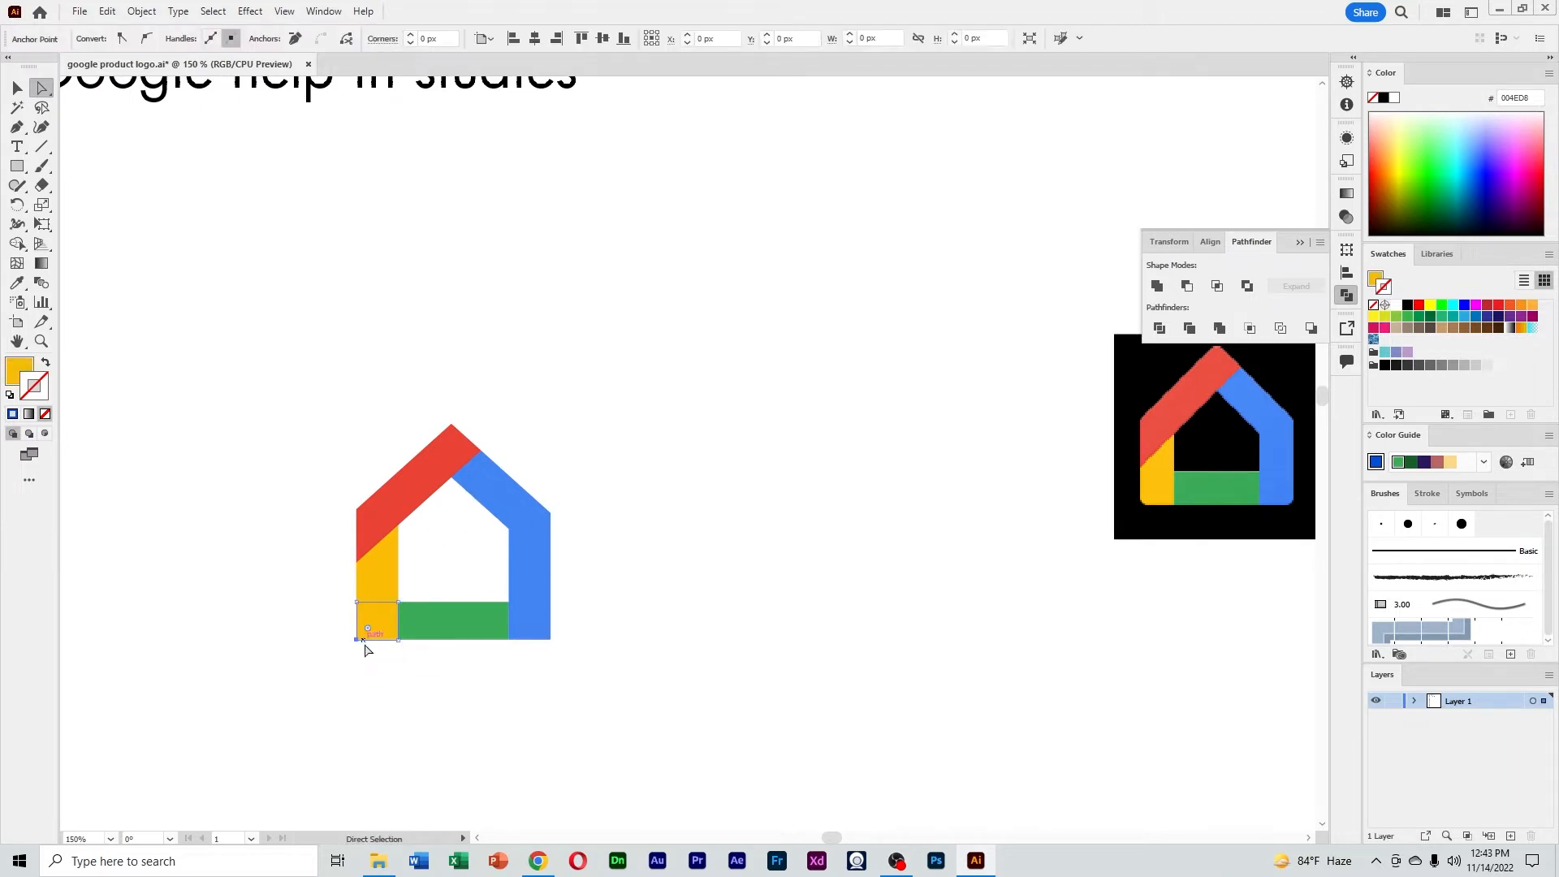
shift+click(552, 641)
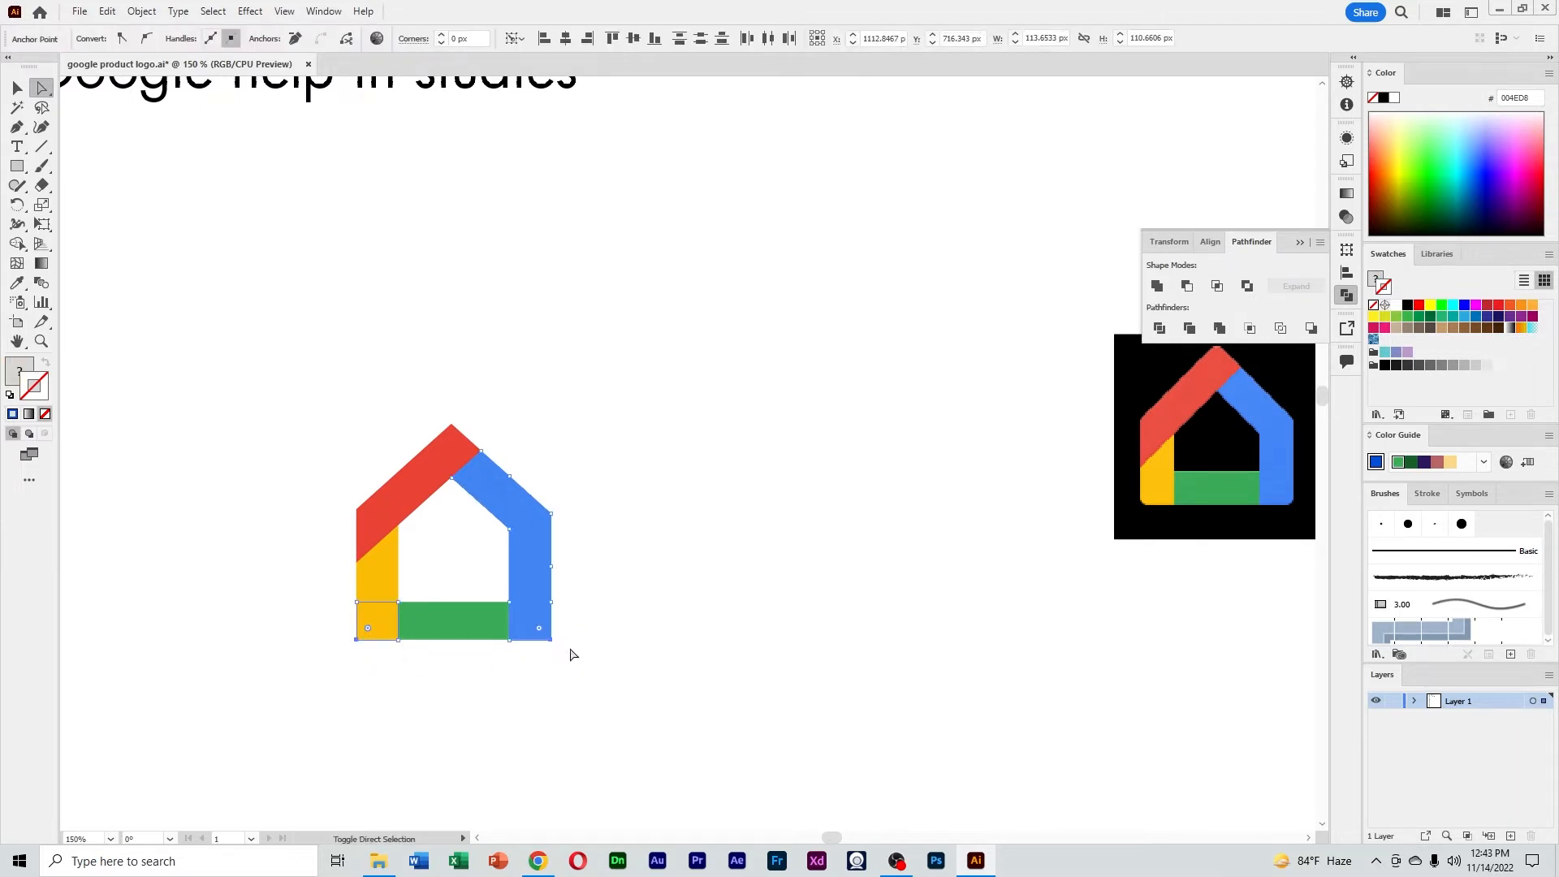
shift+click(452, 425)
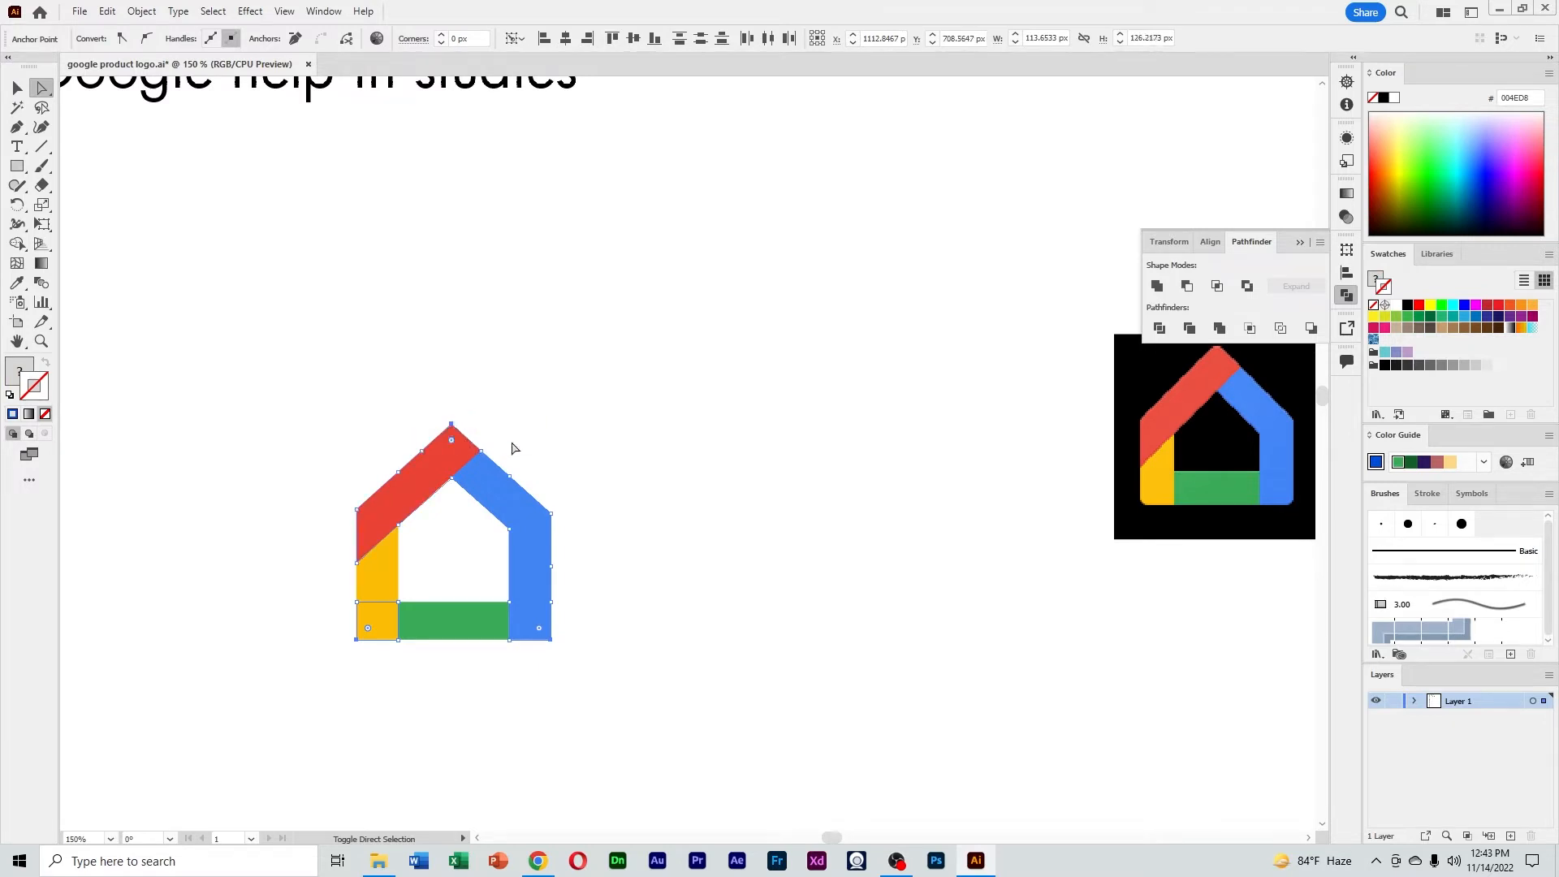
shift+click(451, 425)
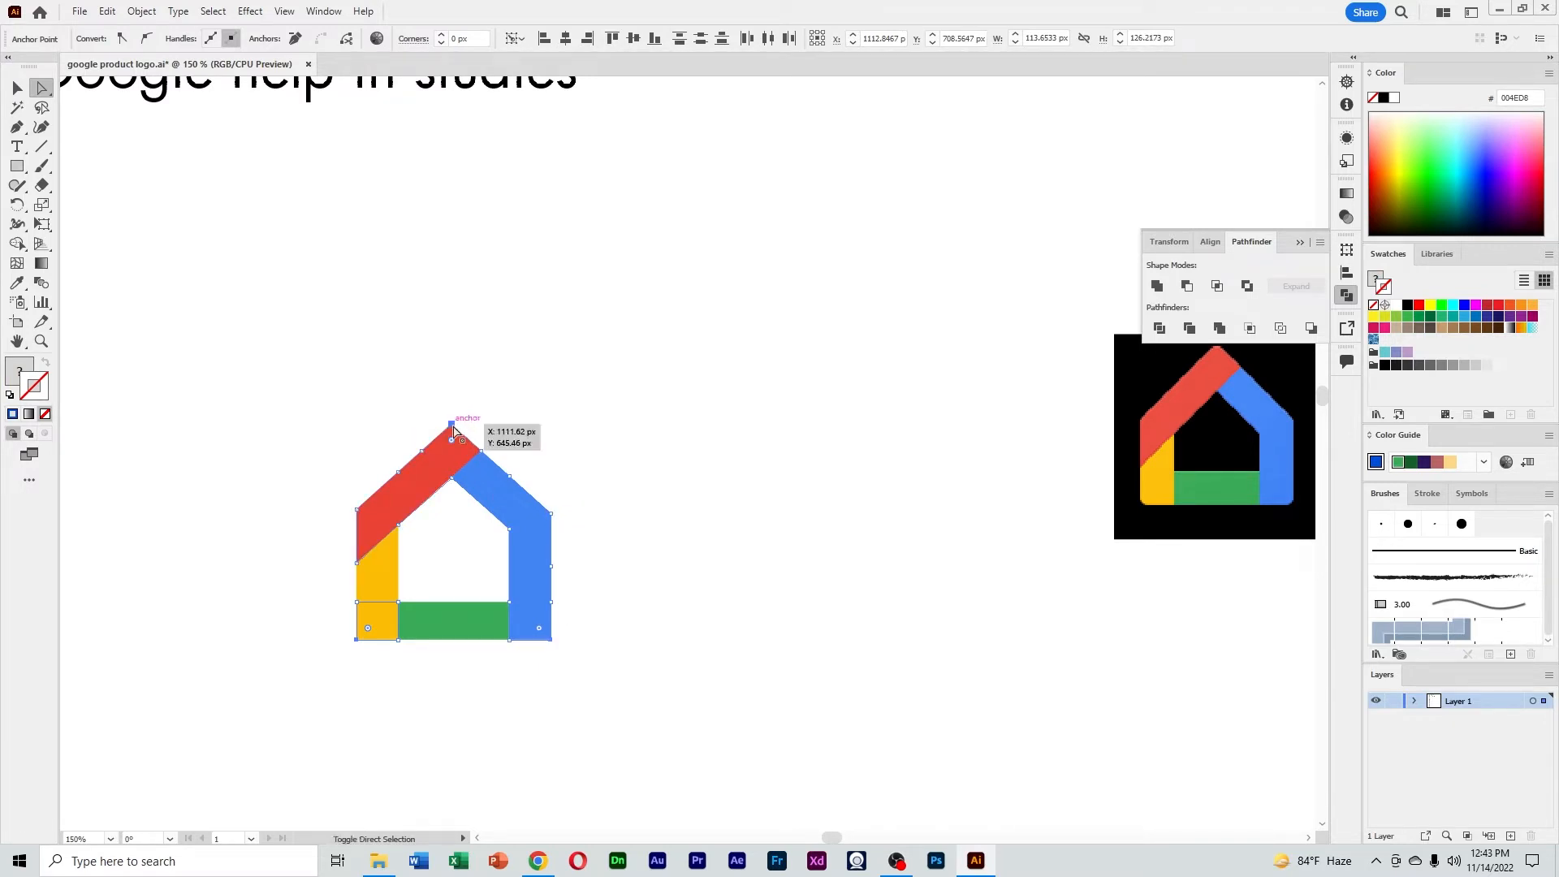
mouse_move(540, 632)
mouse_down()
mouse_move(526, 594)
mouse_move(541, 636)
mouse_up()
click(648, 665)
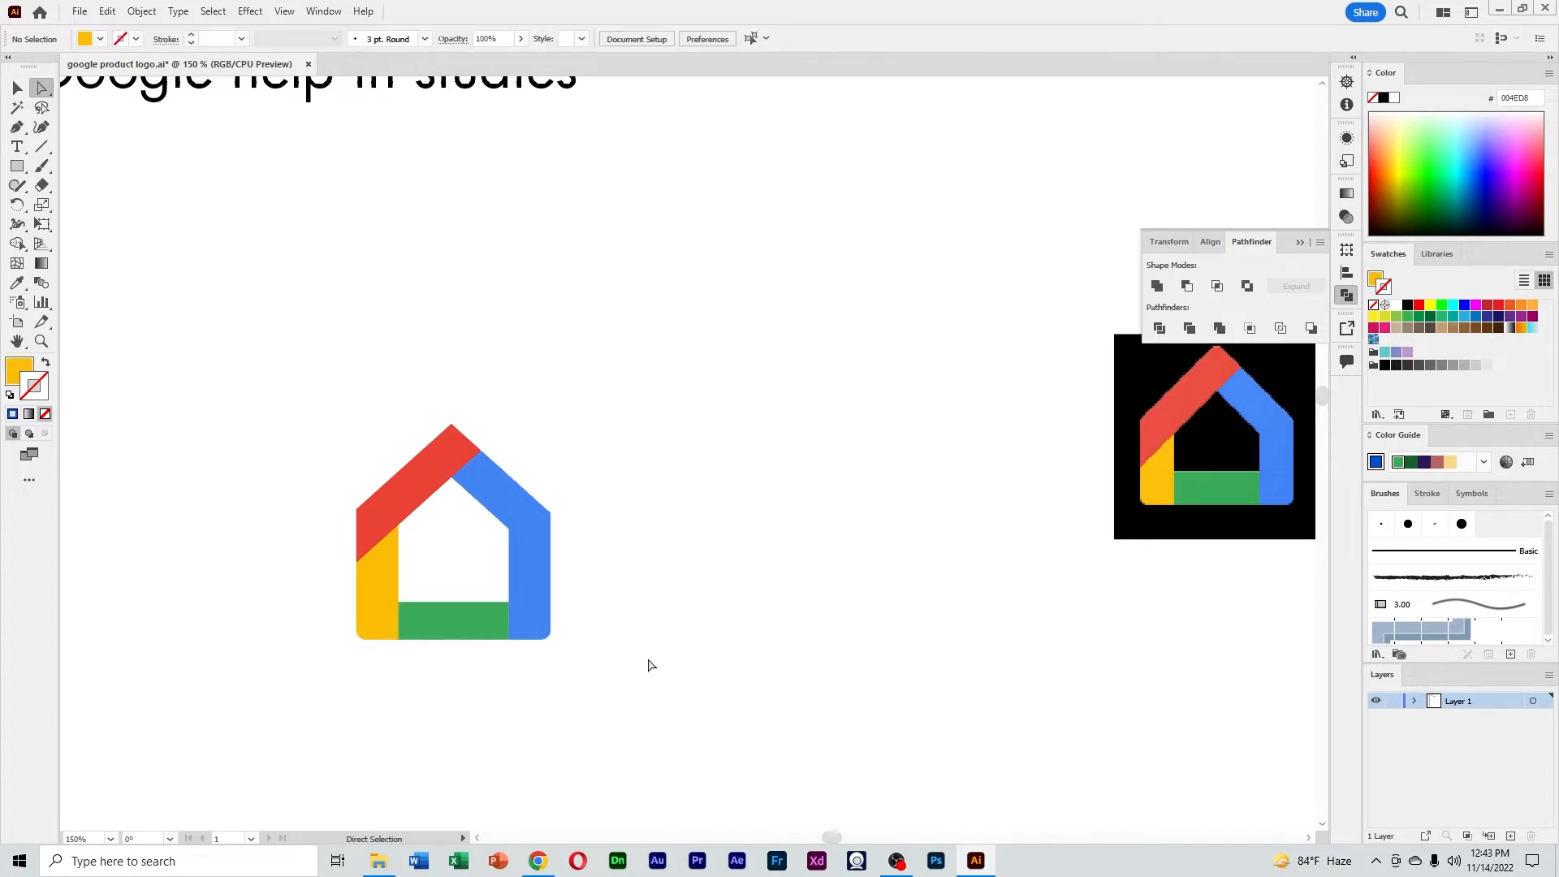
Round the red roof peak's corner to a radius of about 4.2 px
click(552, 513)
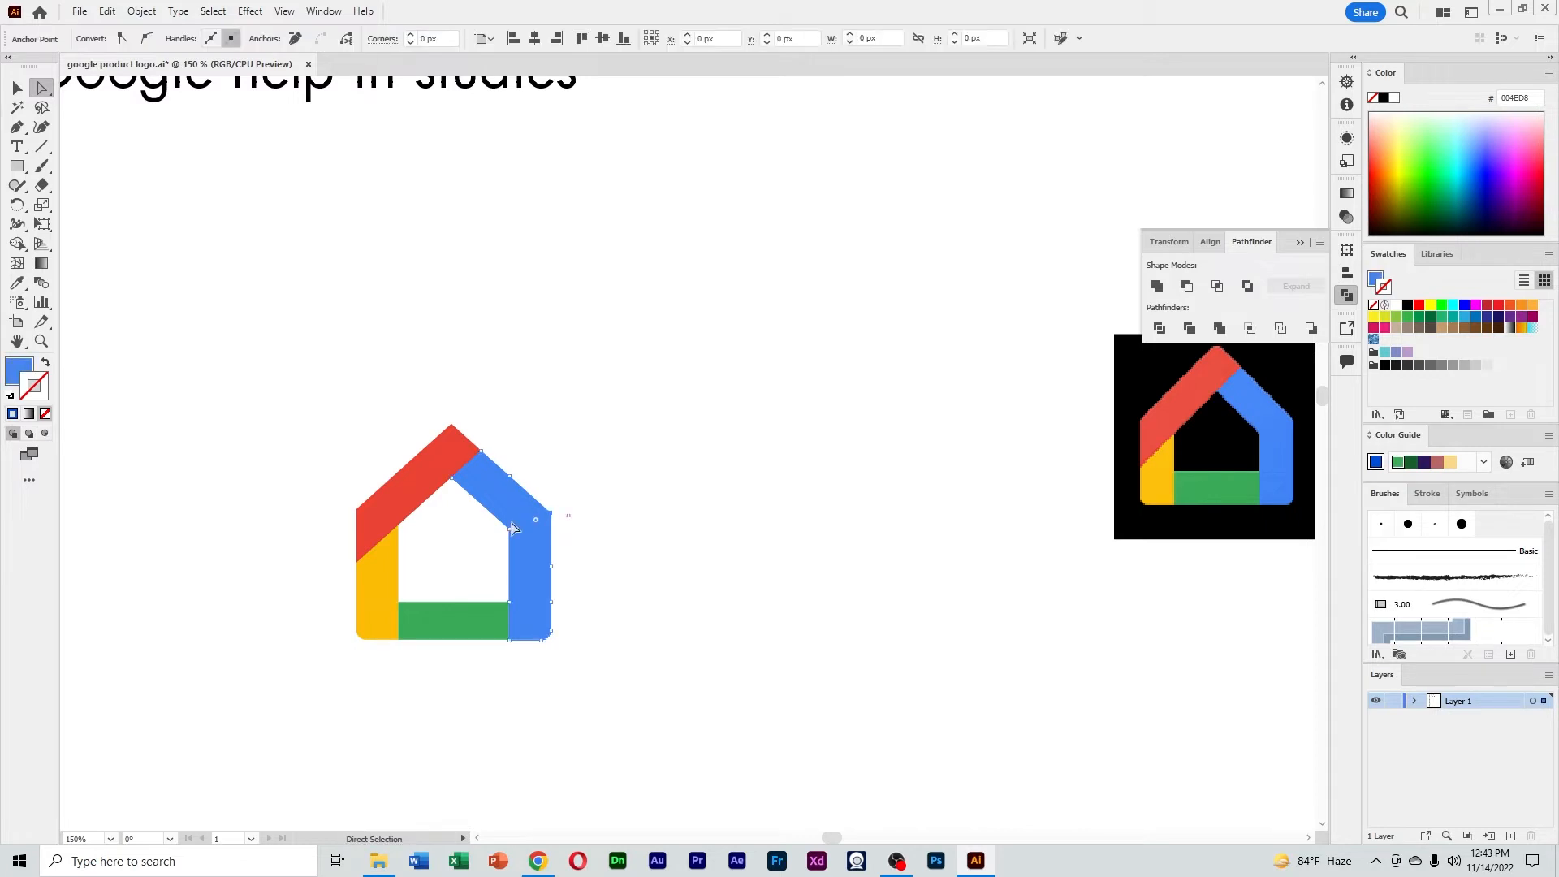
click(357, 511)
click(452, 424)
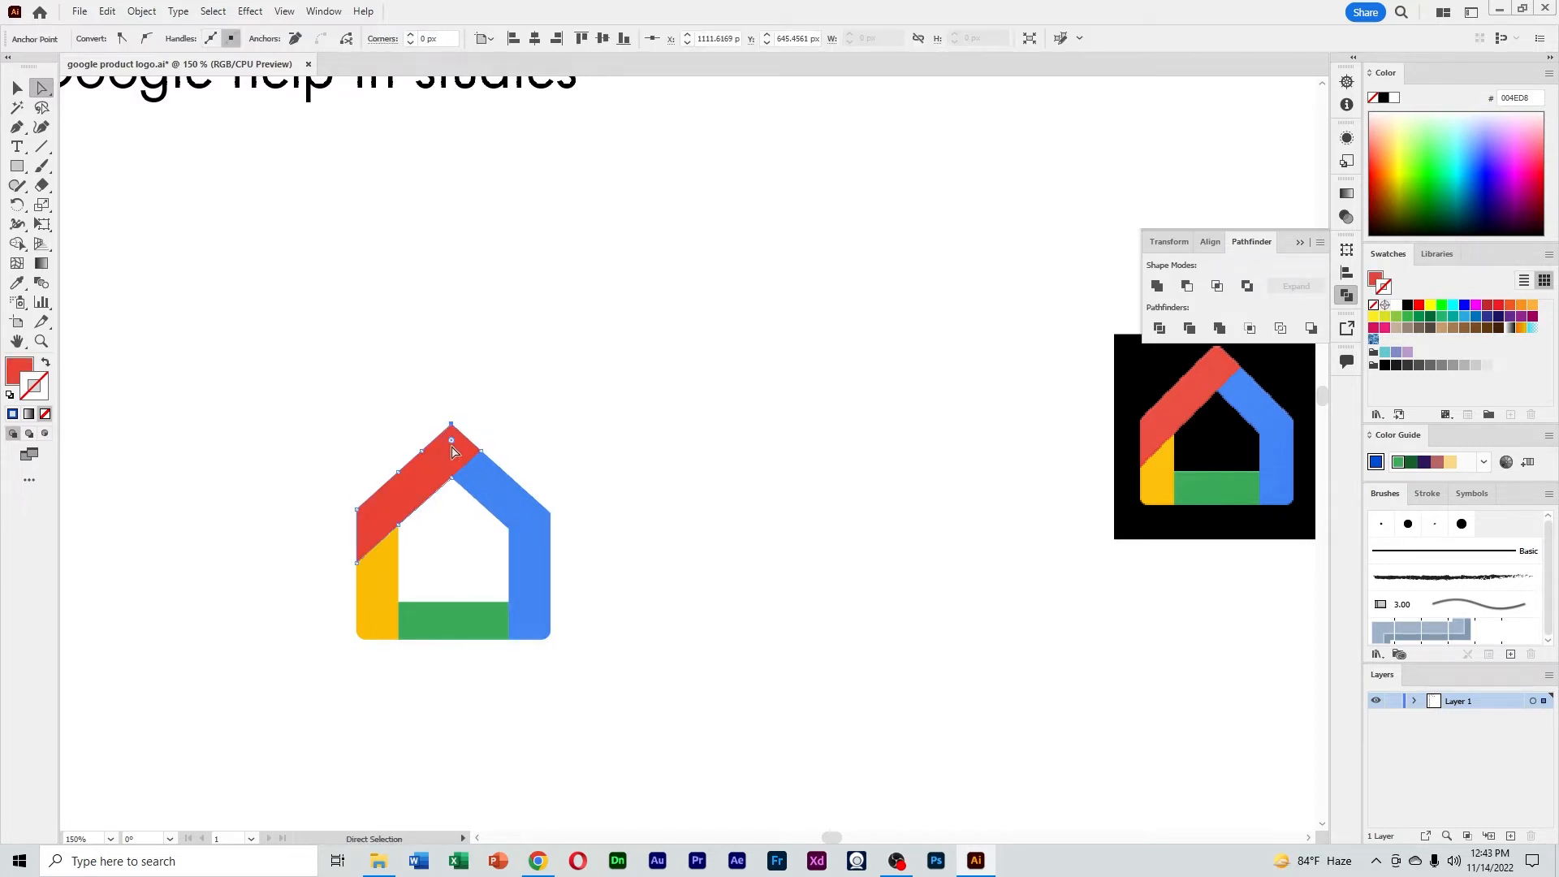
drag(452, 447, 453, 439)
click(578, 442)
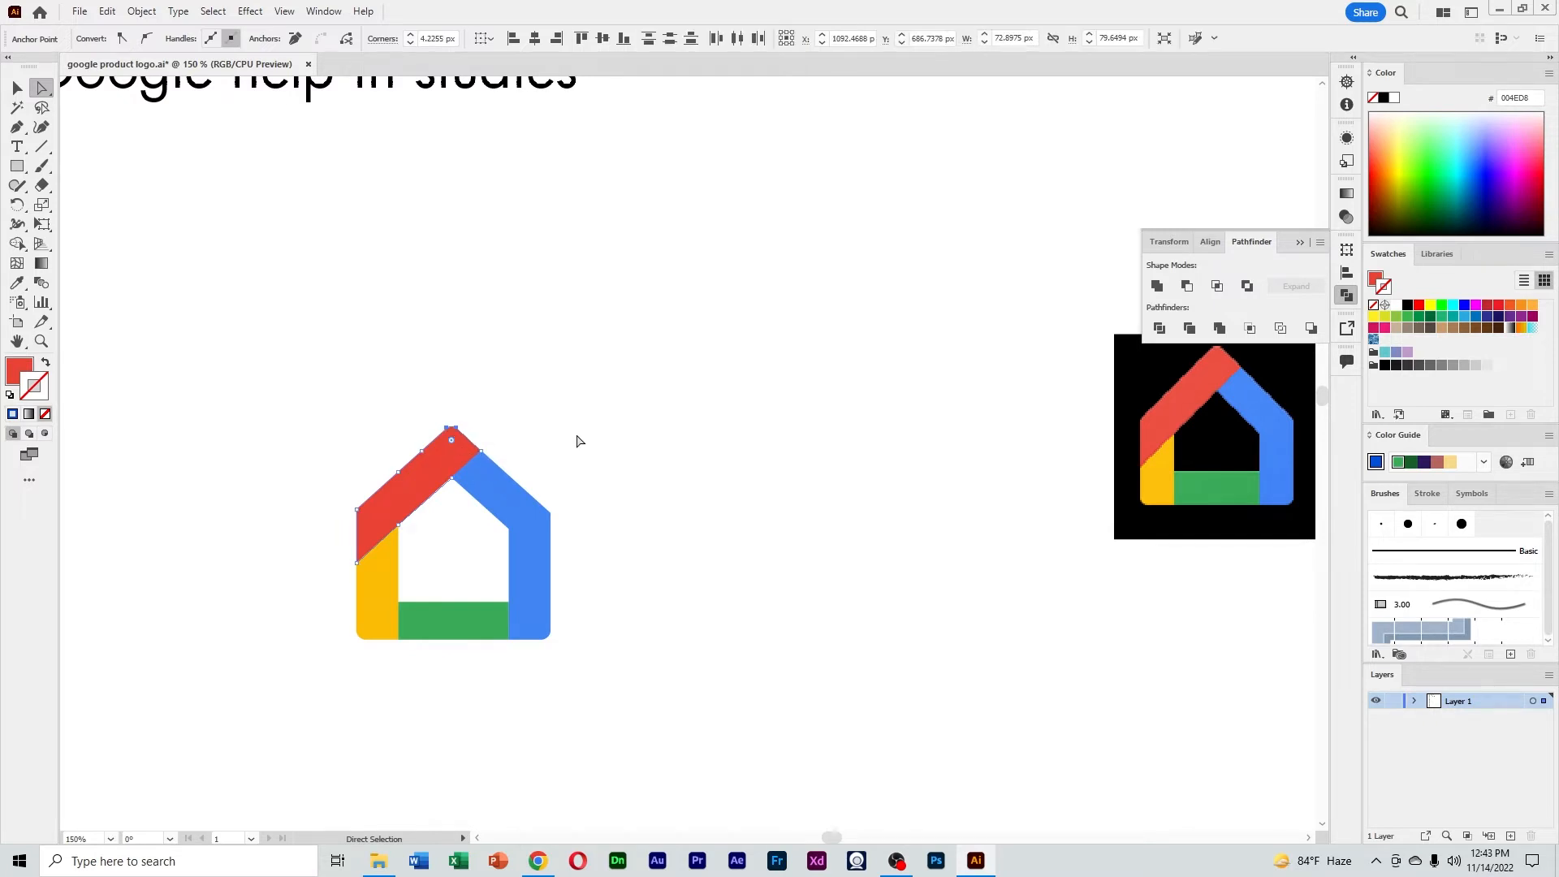
Round the outer eave corners of the blue right side and the red left slope slightly
click(552, 513)
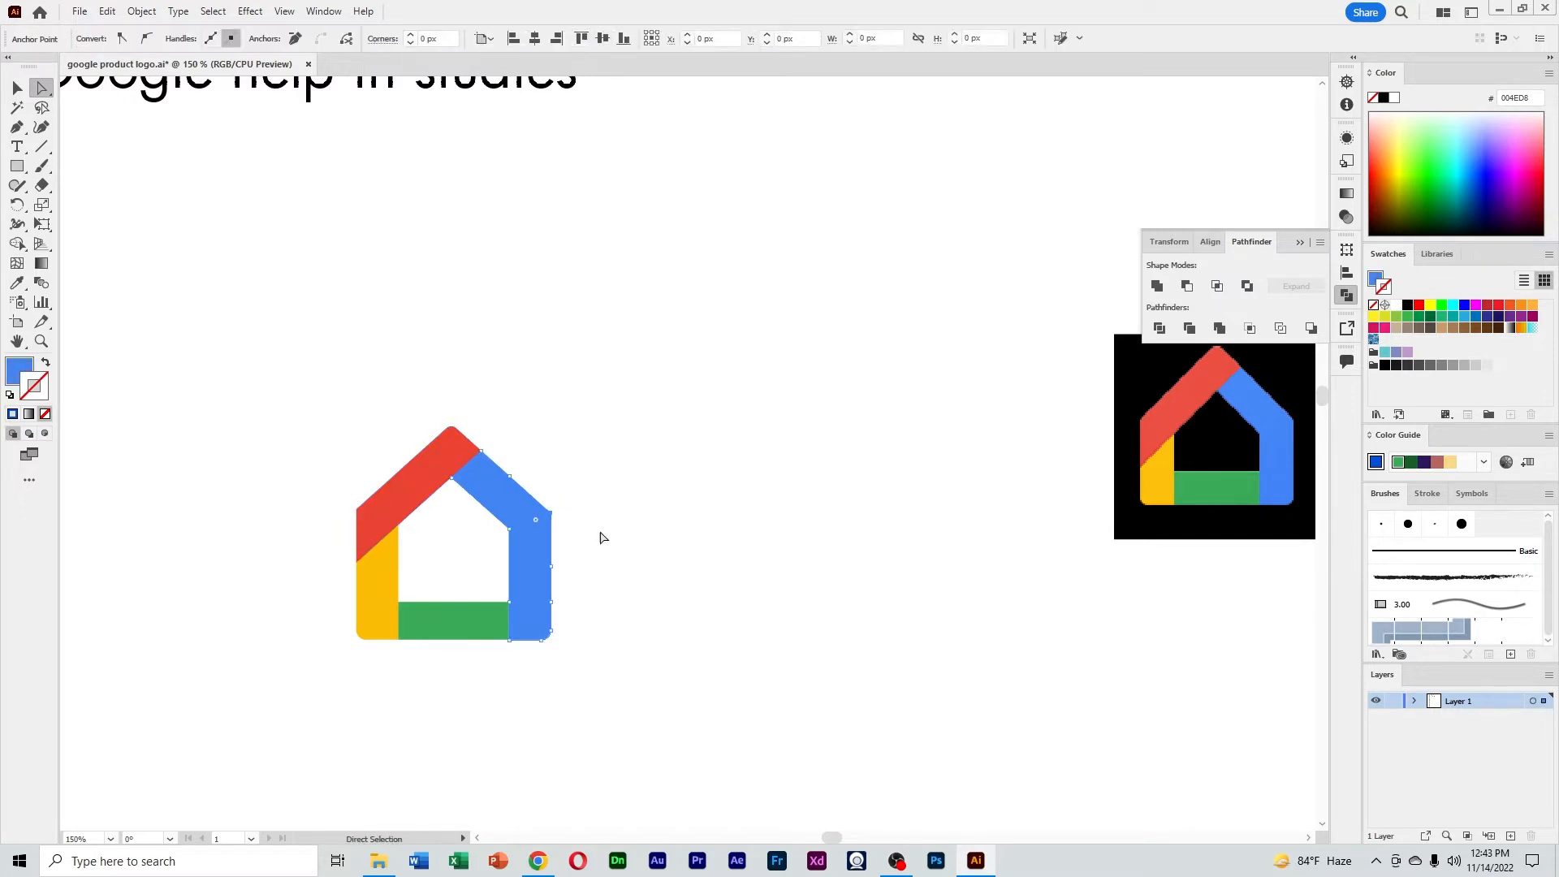
shift+click(370, 520)
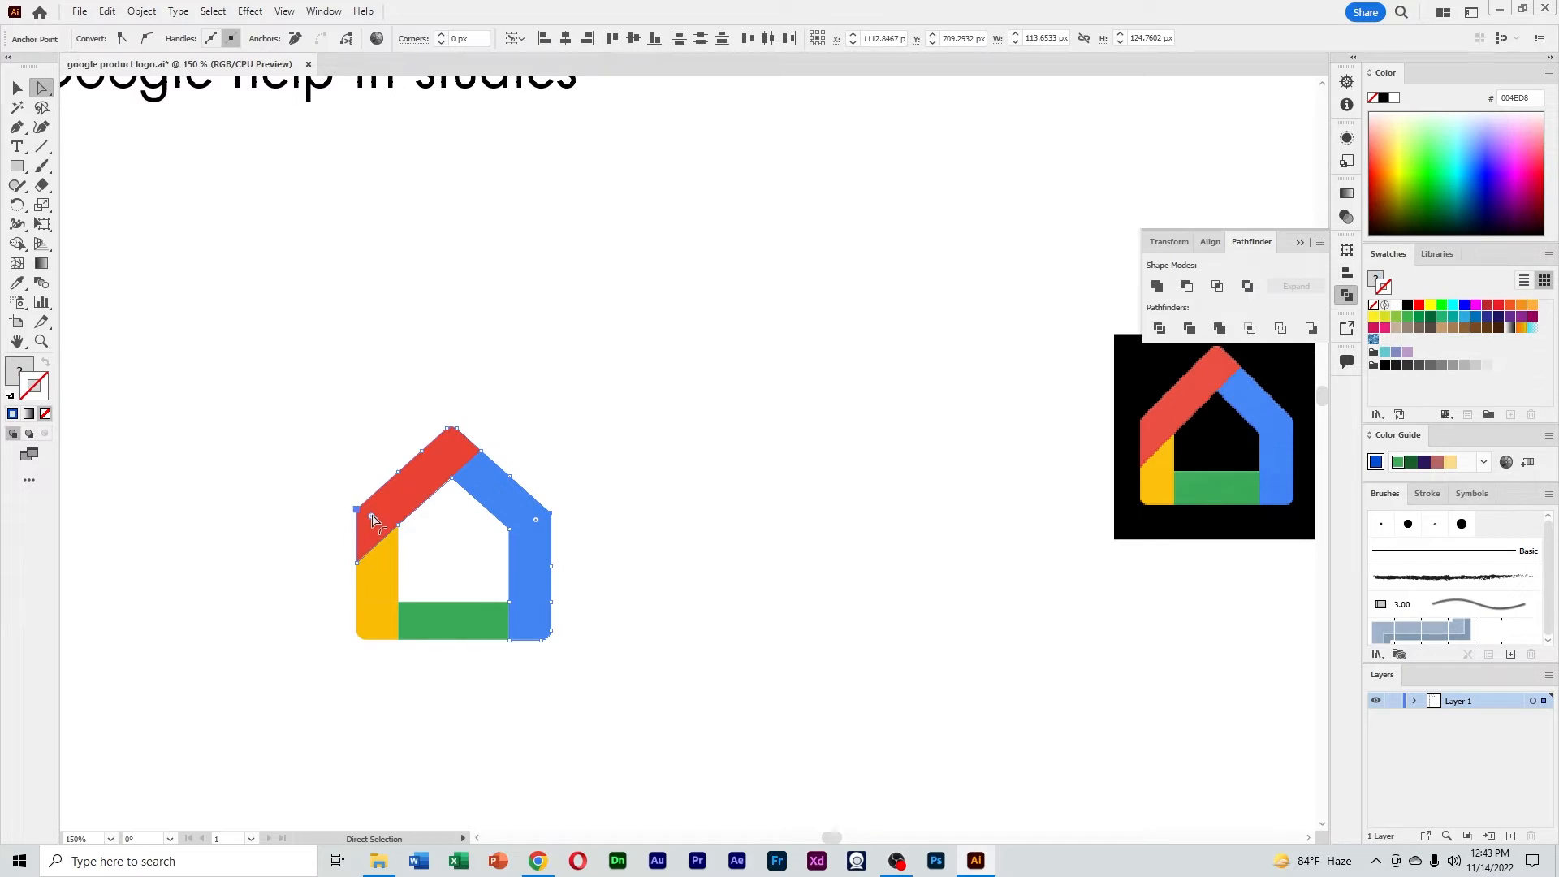
drag(372, 520, 365, 518)
click(205, 228)
Group all the coloured pieces of the house logo into one object
click(17, 88)
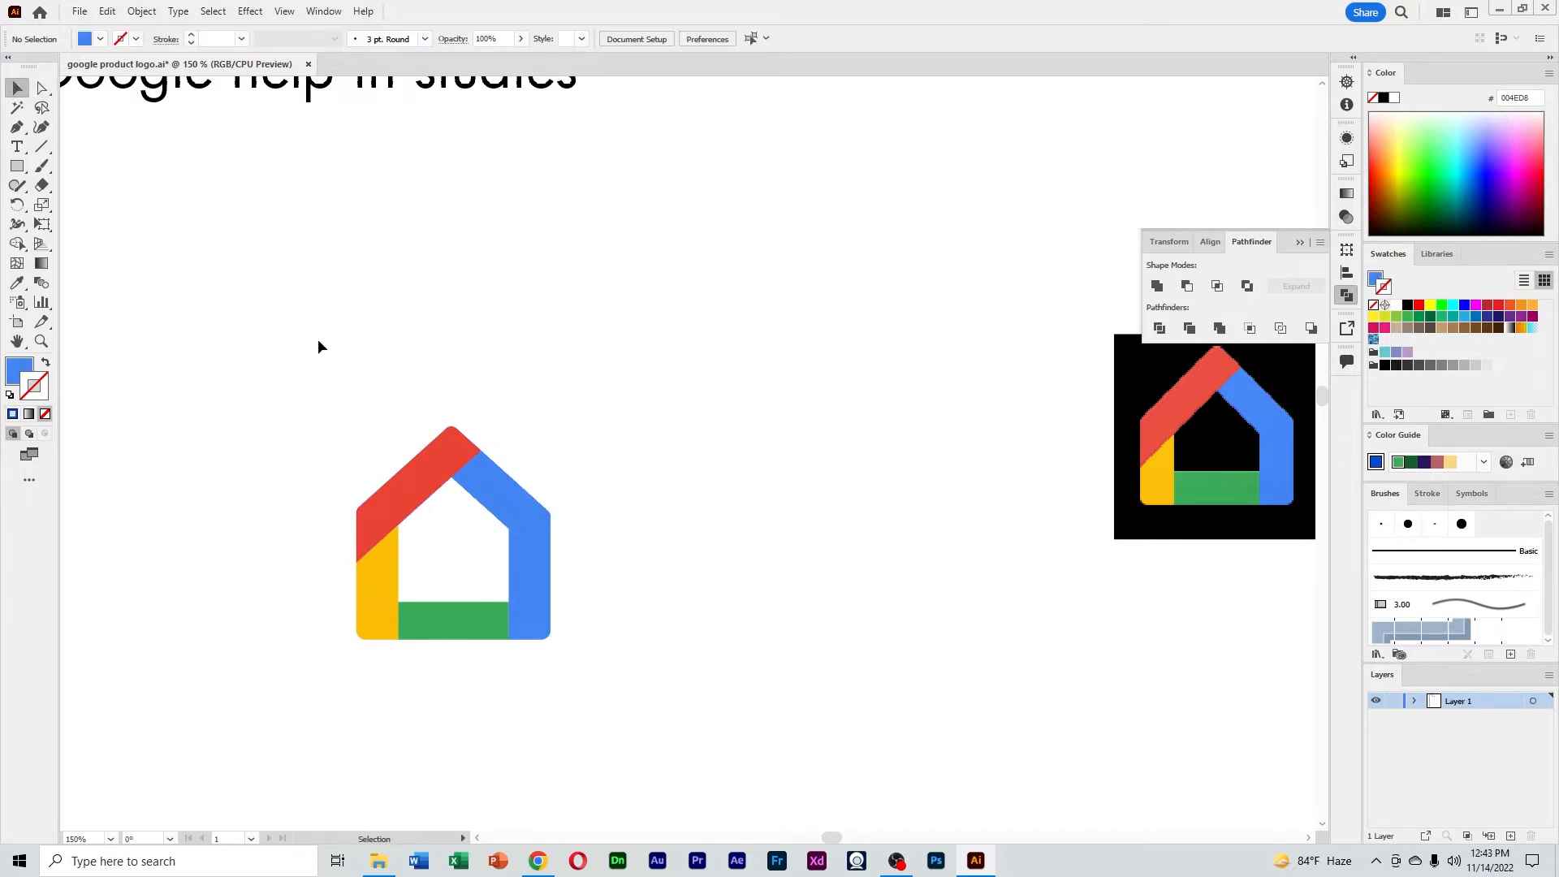
drag(318, 347, 586, 703)
right_click(510, 575)
click(597, 337)
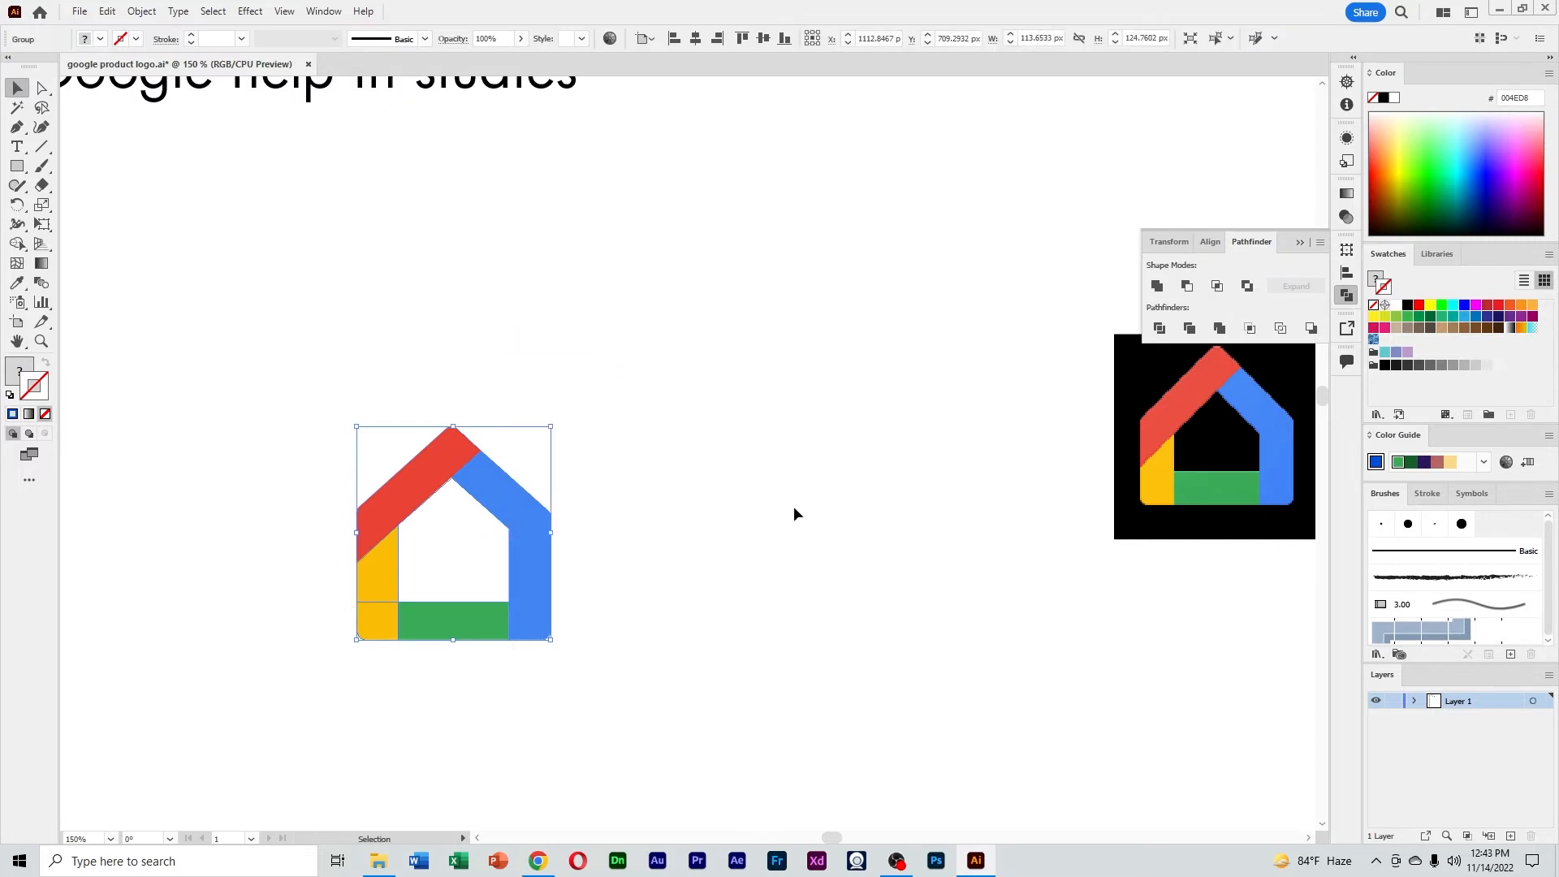
click(794, 513)
Move the finished house logo into the icon column directly below the Google help in studies icon
key(ctrl+minus)
key(ctrl+minus)
key(ctrl+minus)
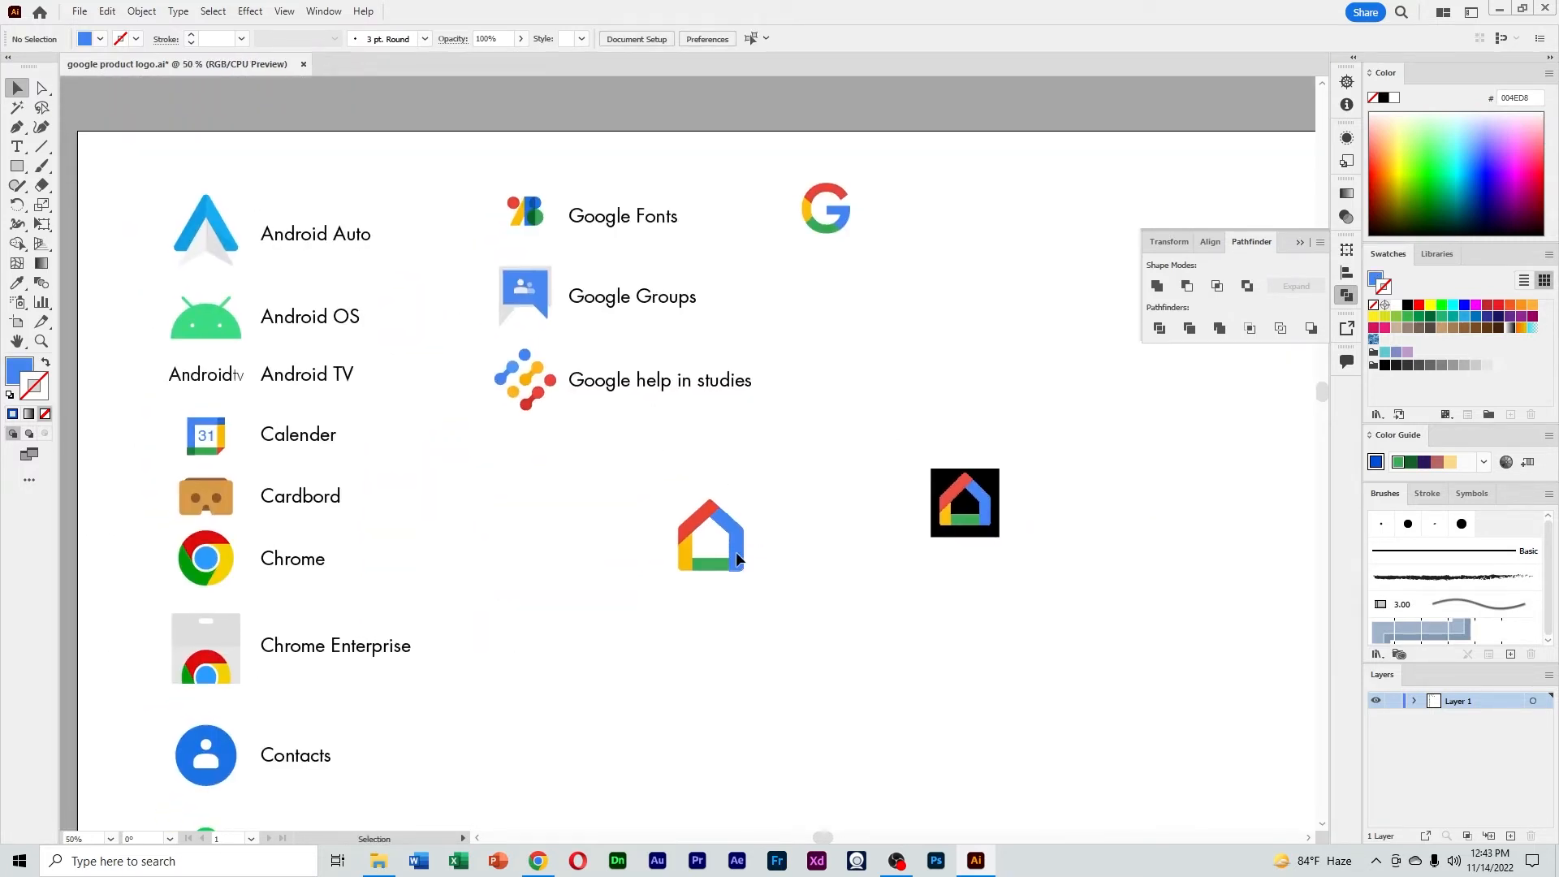
drag(738, 559, 672, 508)
click(682, 550)
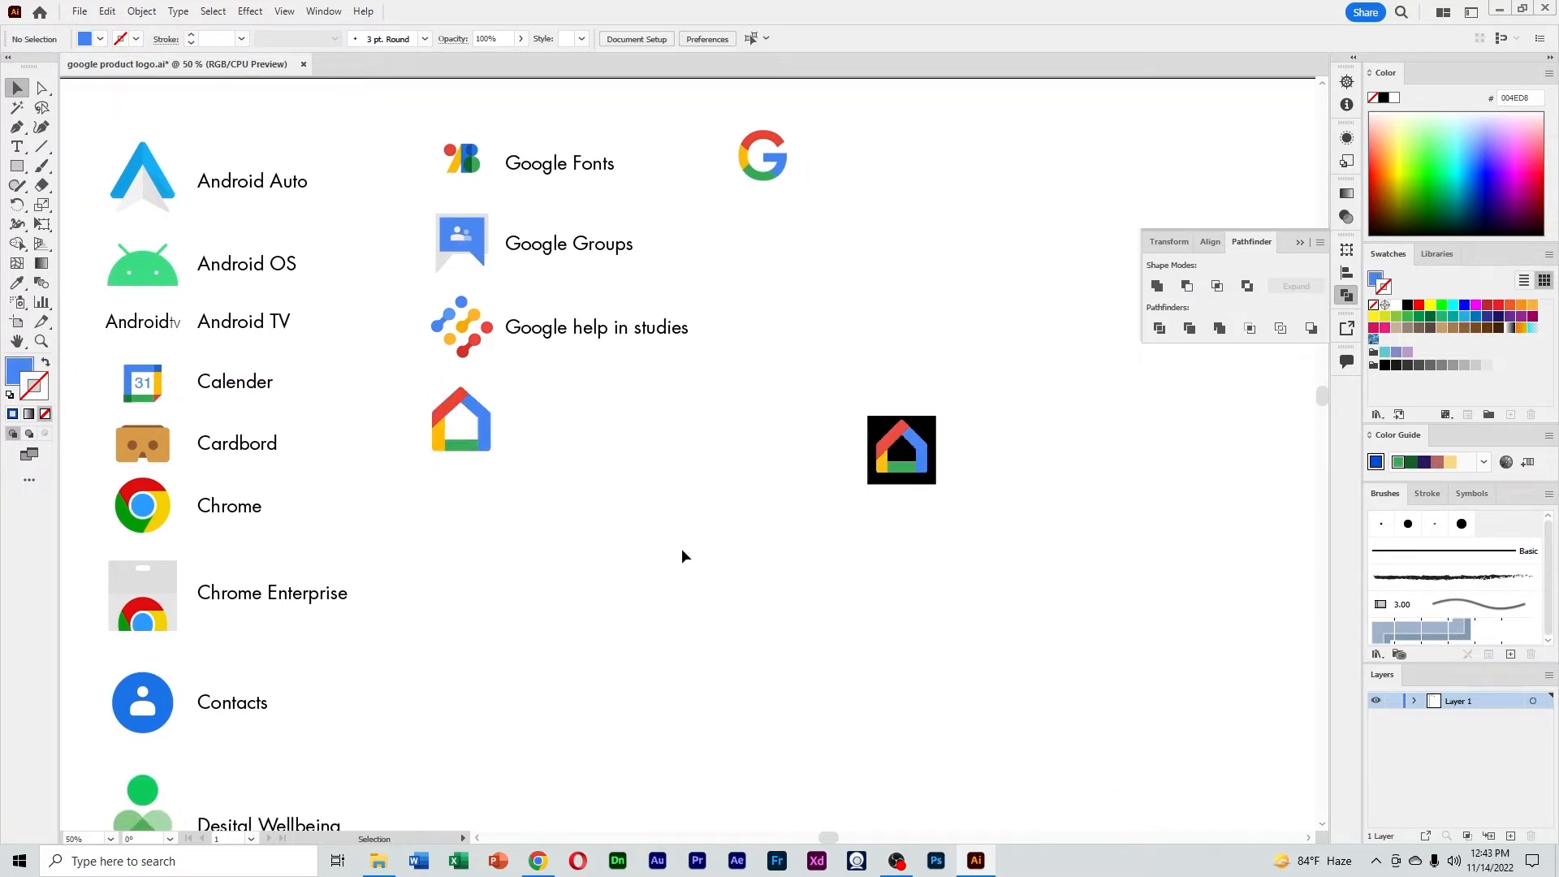
Copy the Google Input Tools icon image from the products page in Chrome and paste it into the Illustrator document near the Home reference
key(alt+Tab)
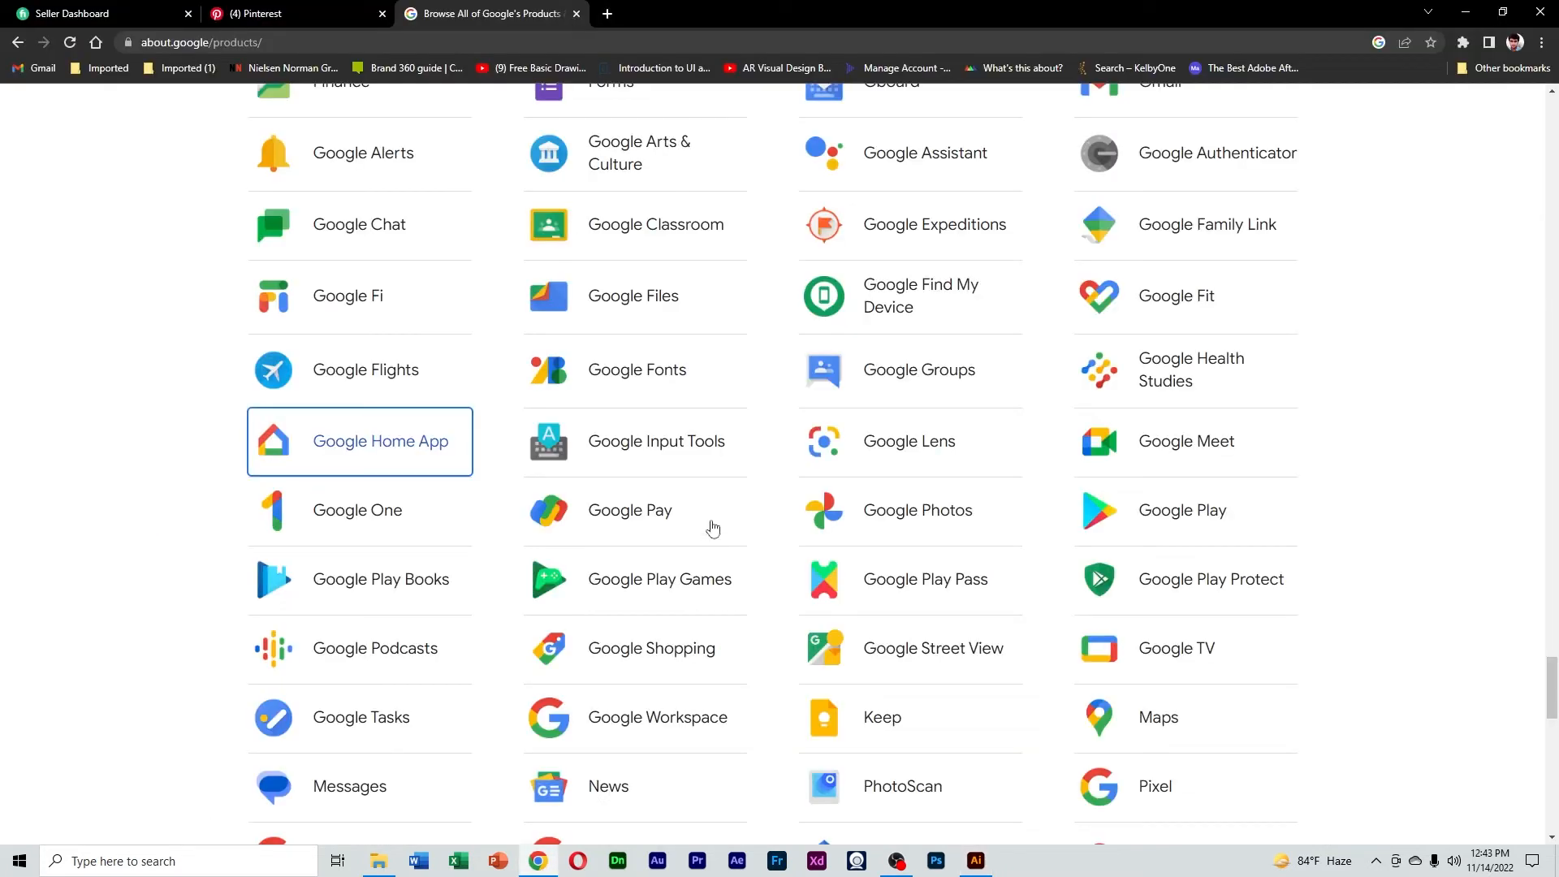
right_click(558, 444)
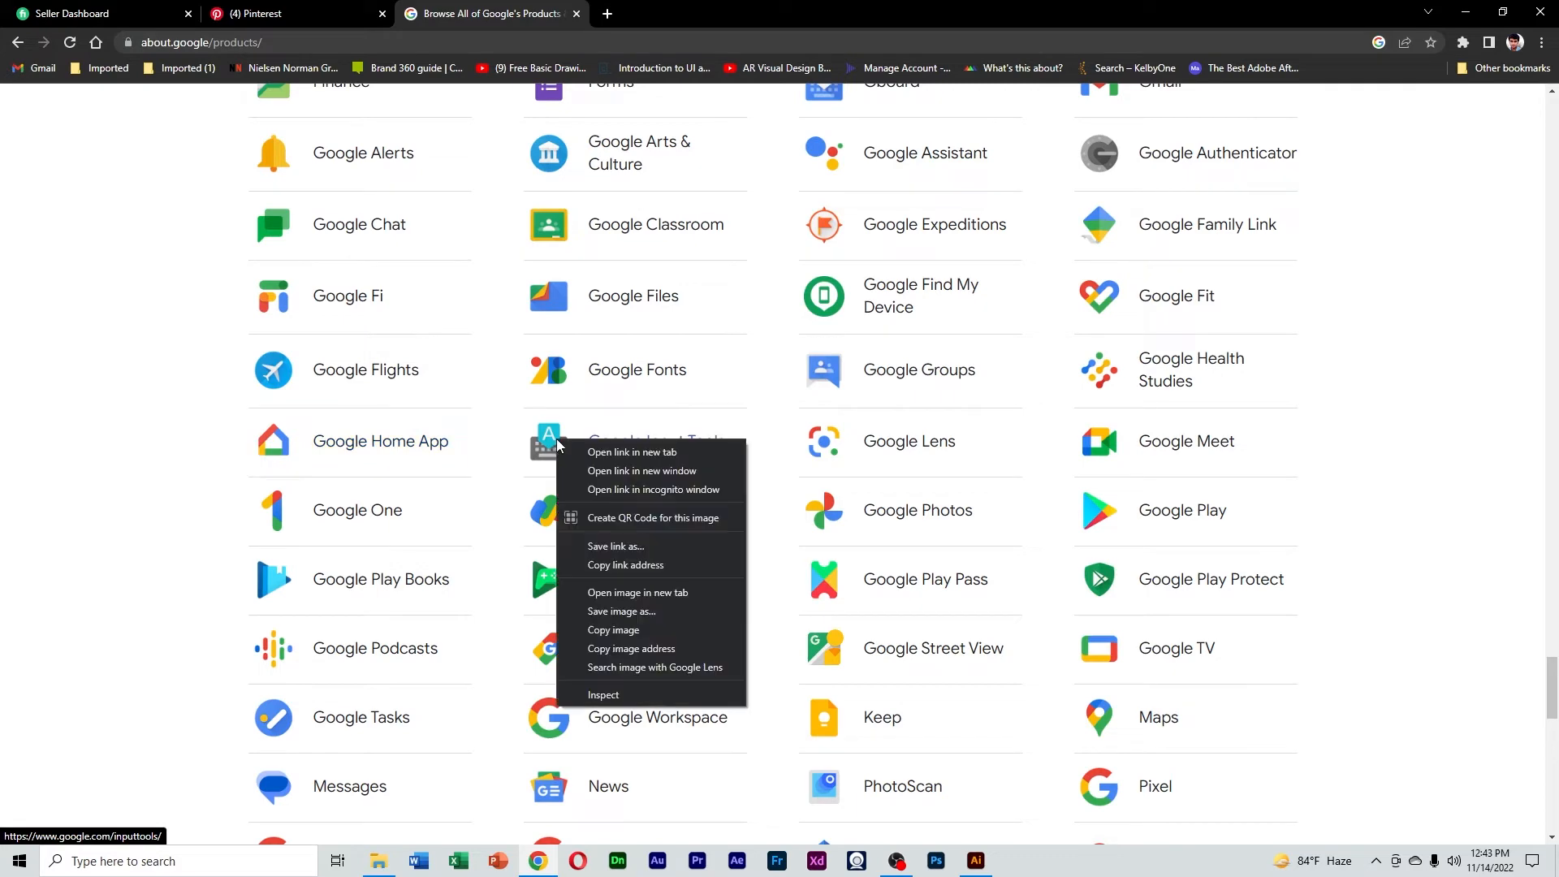
click(611, 631)
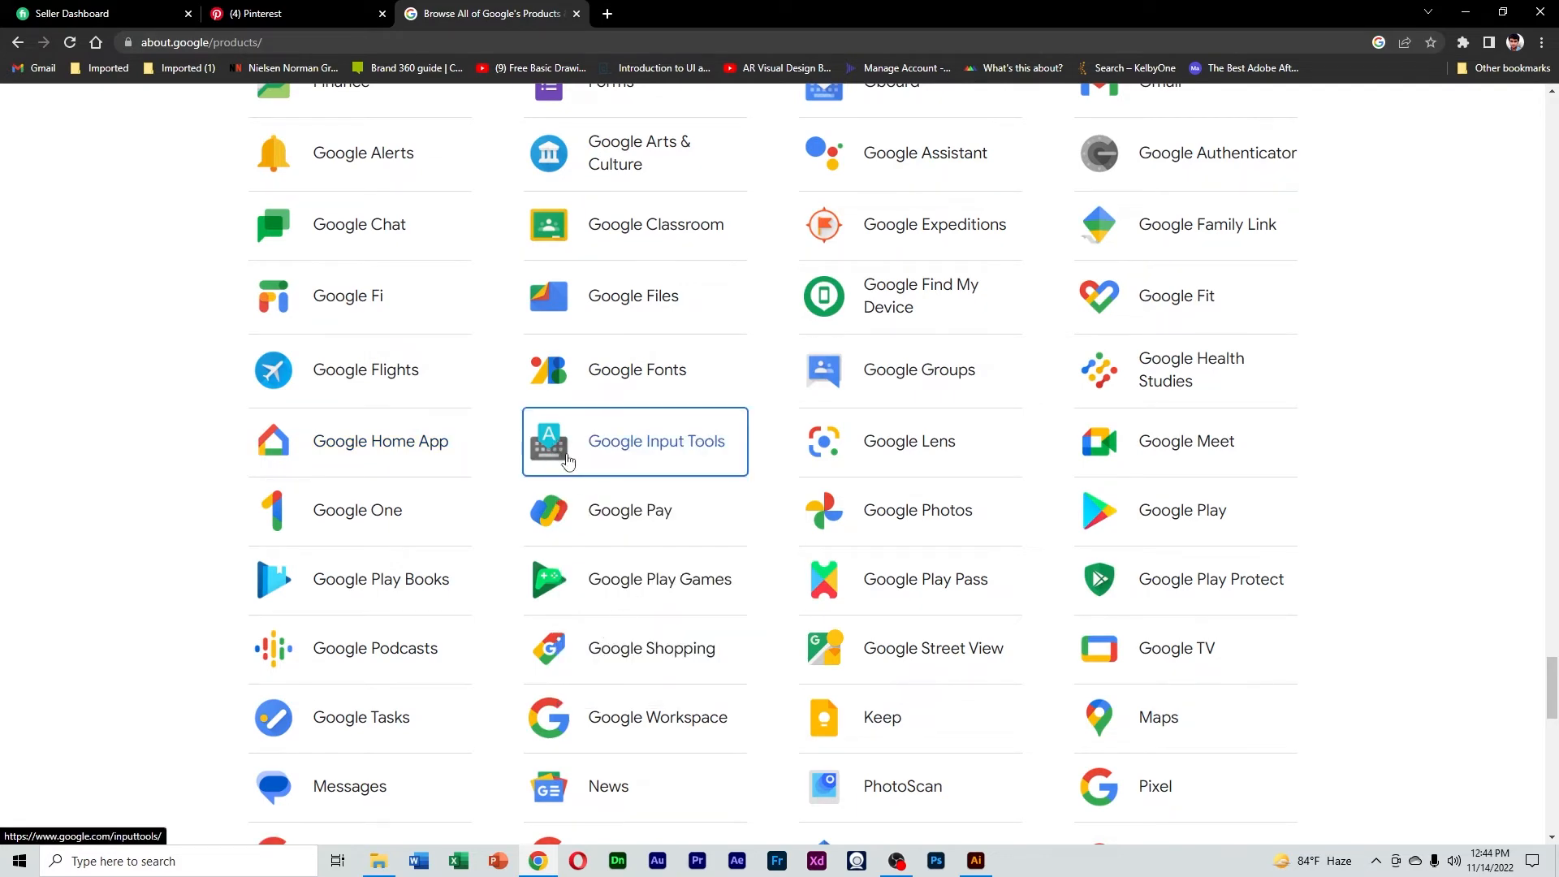
key(alt+Tab)
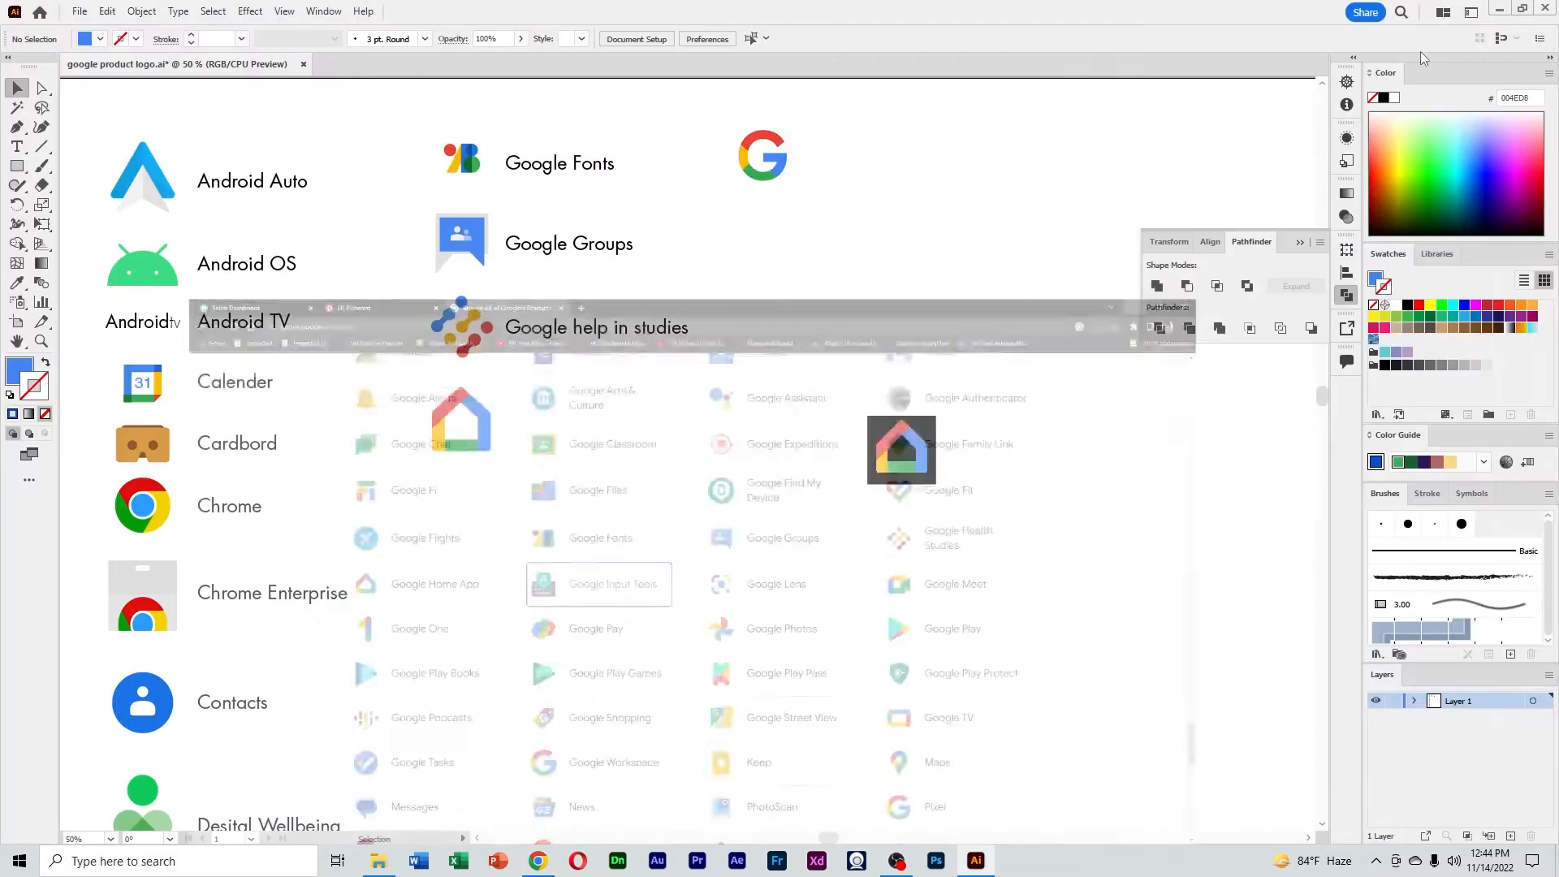
key(ctrl+v)
drag(689, 487, 723, 520)
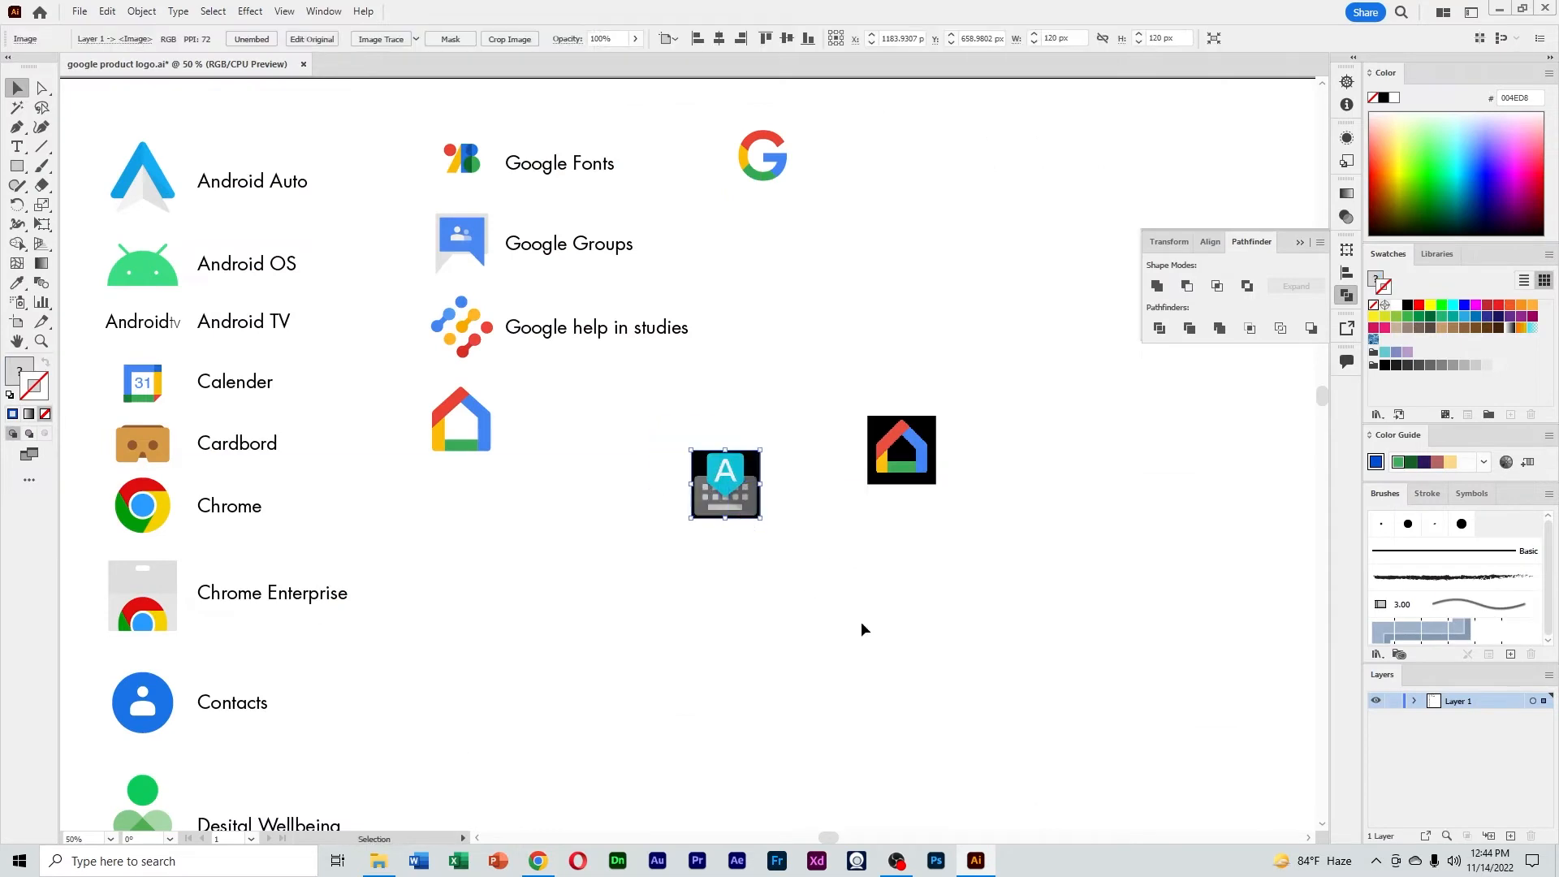
click(861, 621)
Duplicate the Gbord keyboard icon from the icon list, placing the copy in the blank area beside the list
drag(529, 635, 644, 284)
scroll(636, 406, down, 5)
ctrl+alt+click(638, 343)
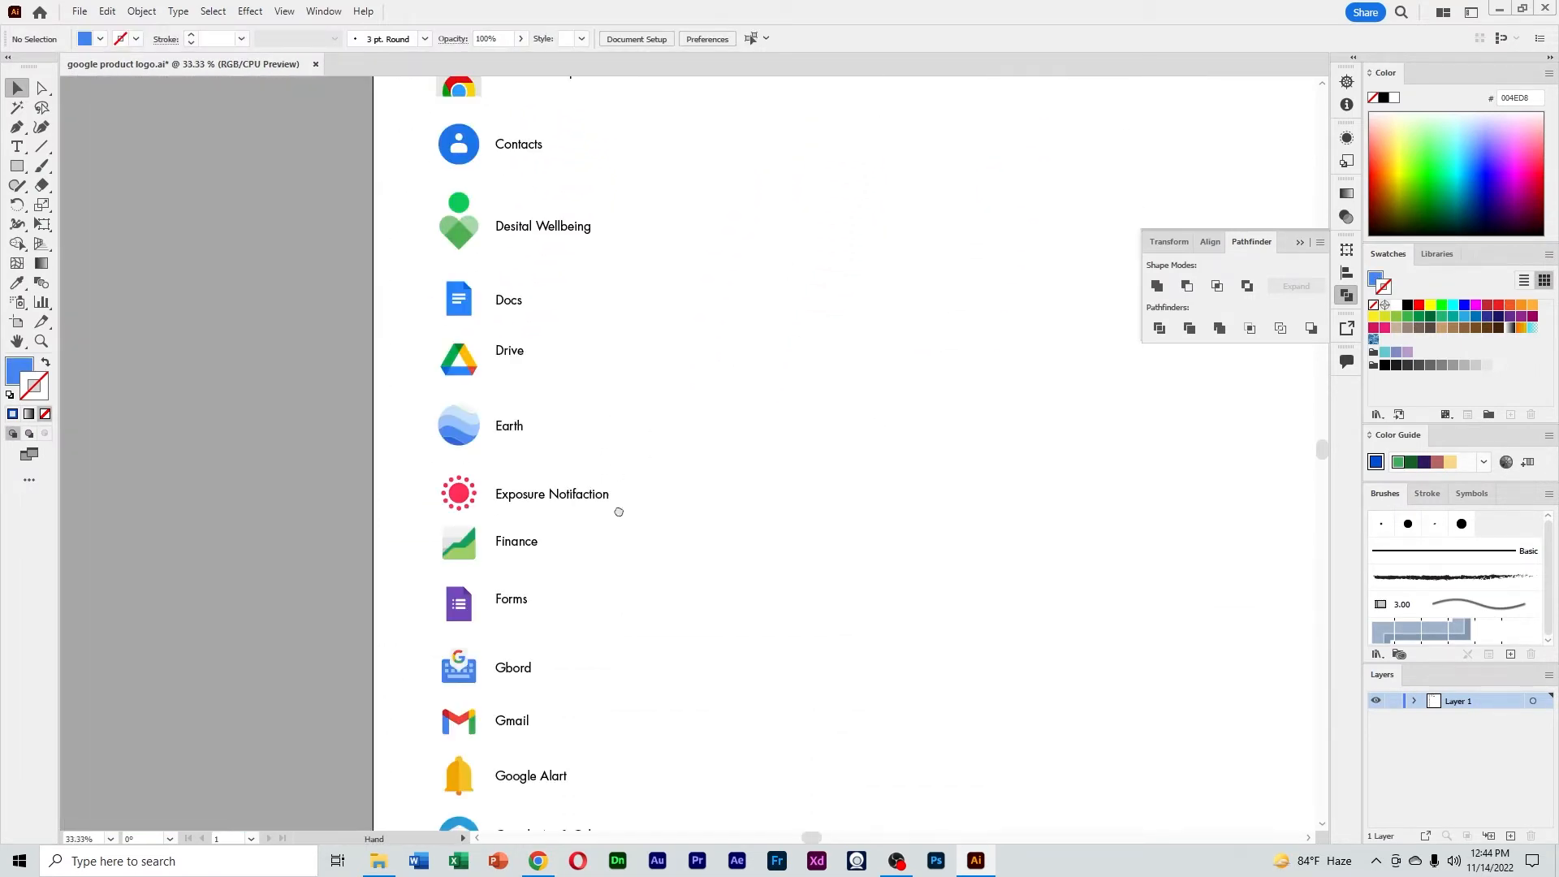
drag(619, 511, 565, 509)
drag(404, 666, 784, 236)
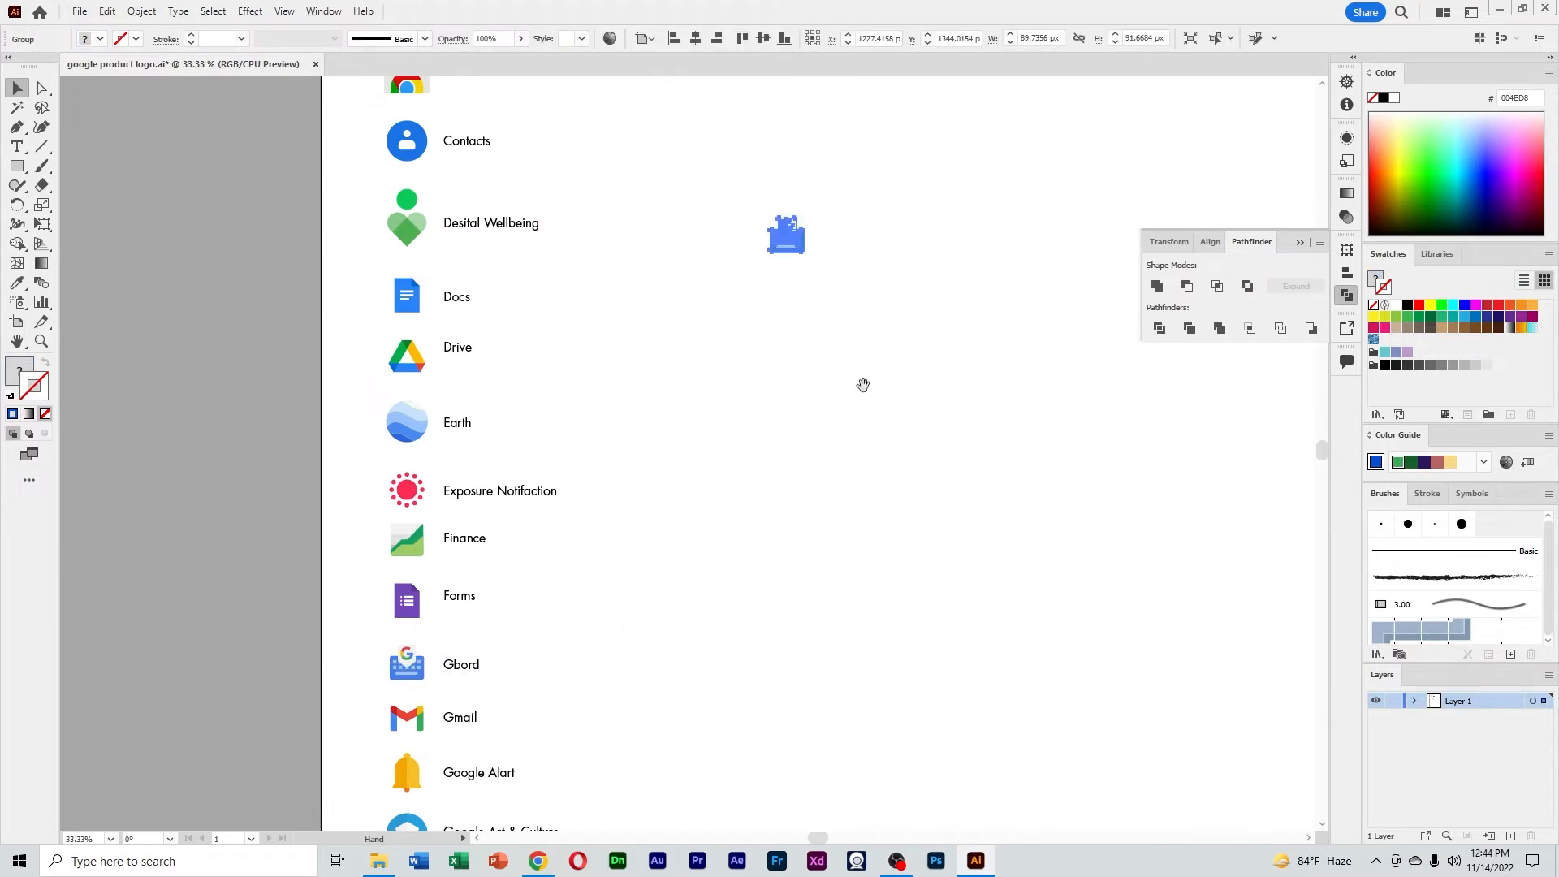
Move the Gbord icon copy up to the empty space below the house logo, near the Input Tools reference
drag(863, 387, 783, 609)
ctrl+click(723, 451)
ctrl+click(684, 467)
drag(708, 439, 763, 633)
ctrl+alt+click(756, 584)
drag(728, 557, 797, 608)
drag(692, 675, 553, 454)
ctrl+click(605, 433)
ctrl+click(604, 434)
drag(732, 509, 691, 492)
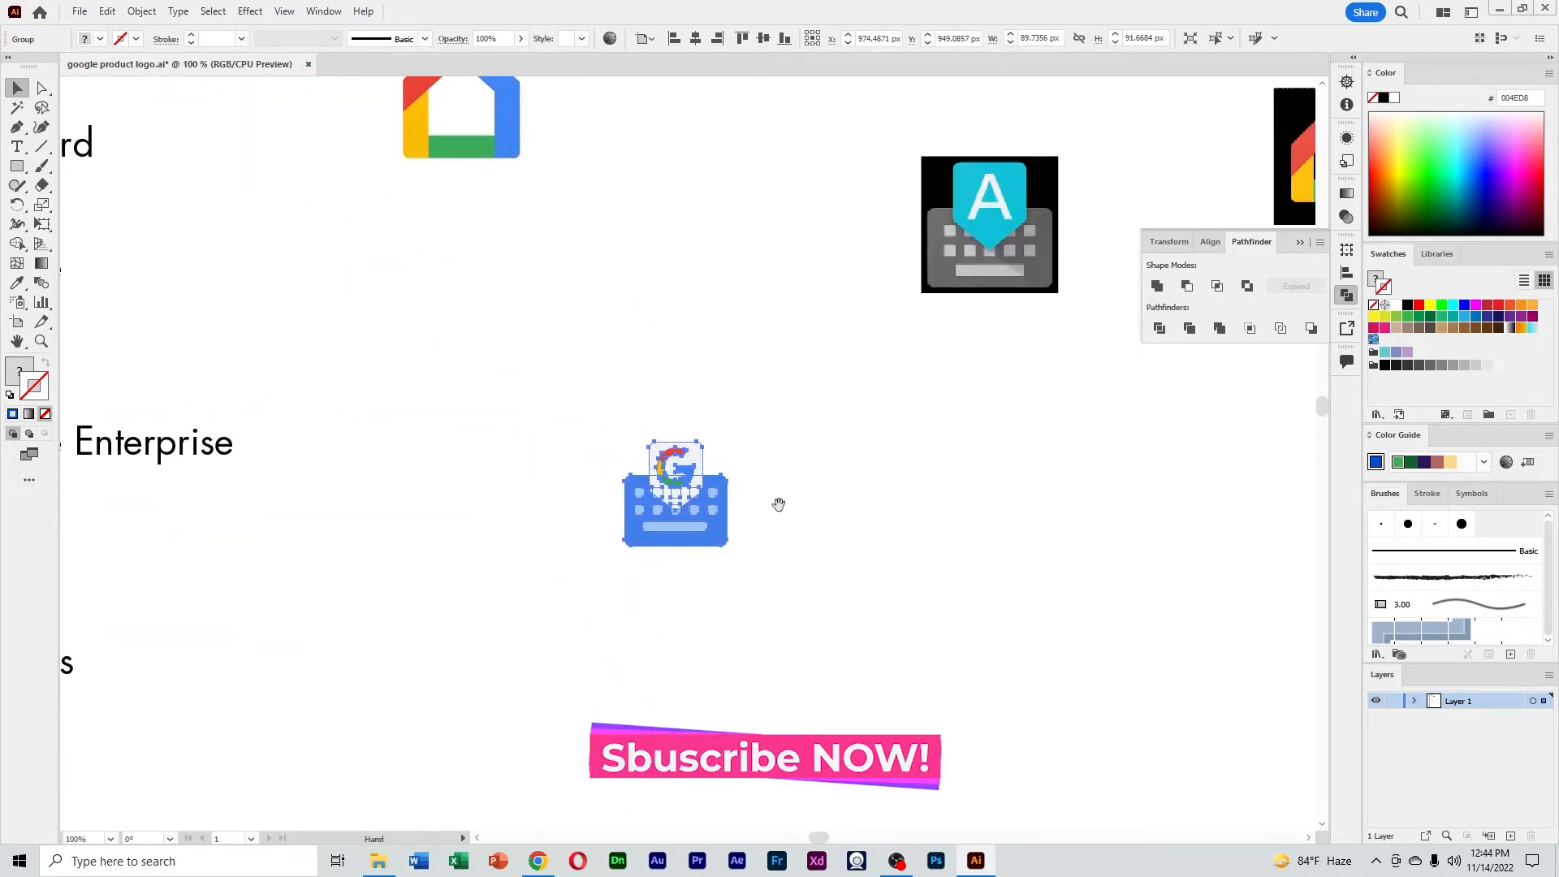
click(802, 520)
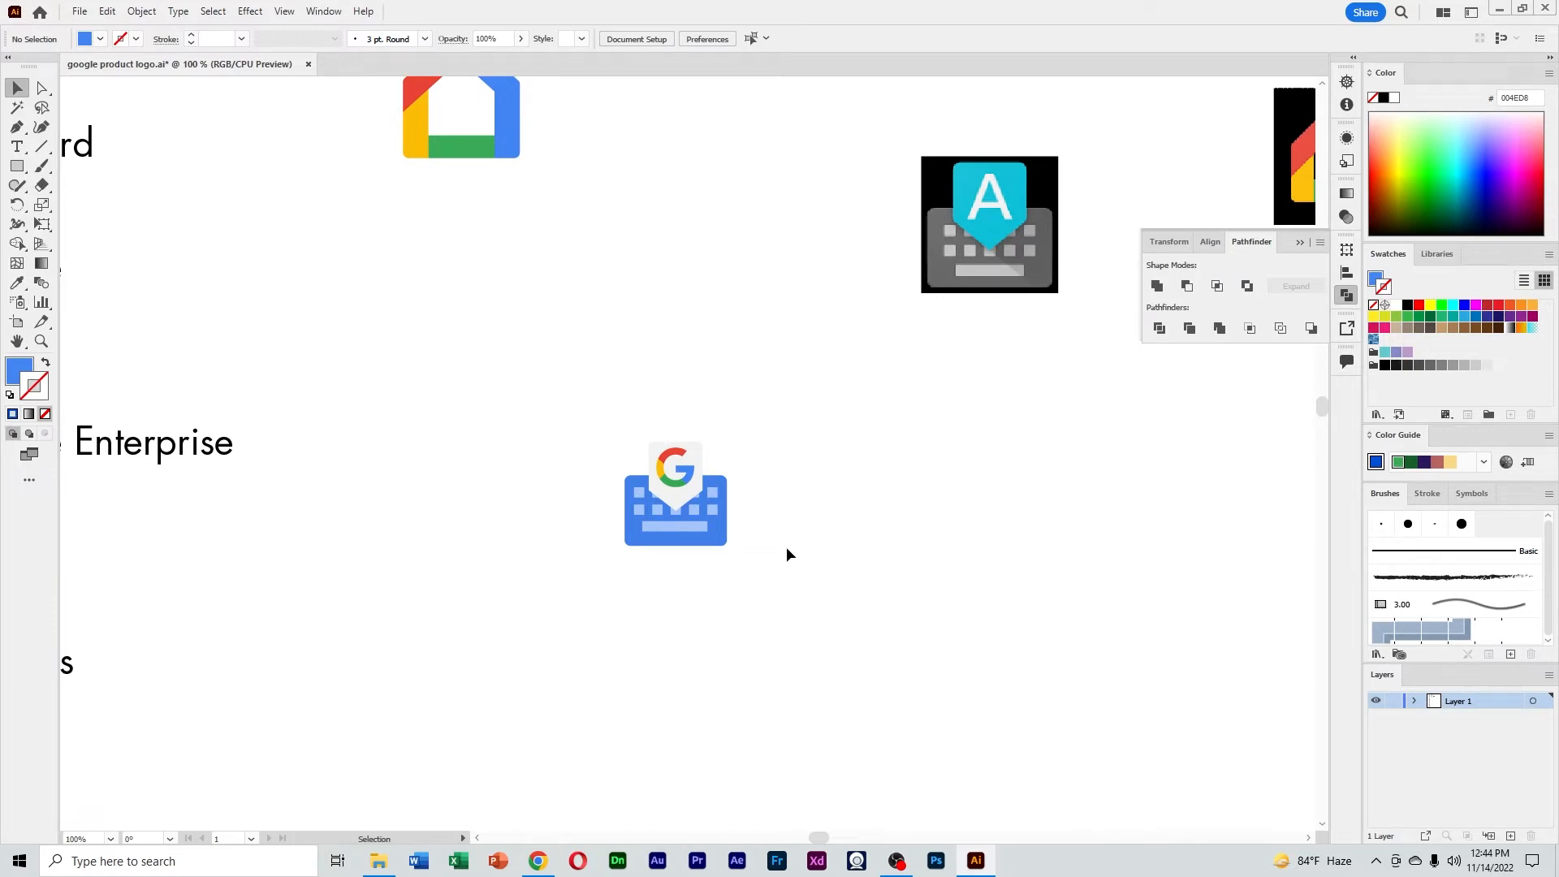
Ungroup the Gbord icon copy and delete the multicoloured G from its tag
right_click(704, 508)
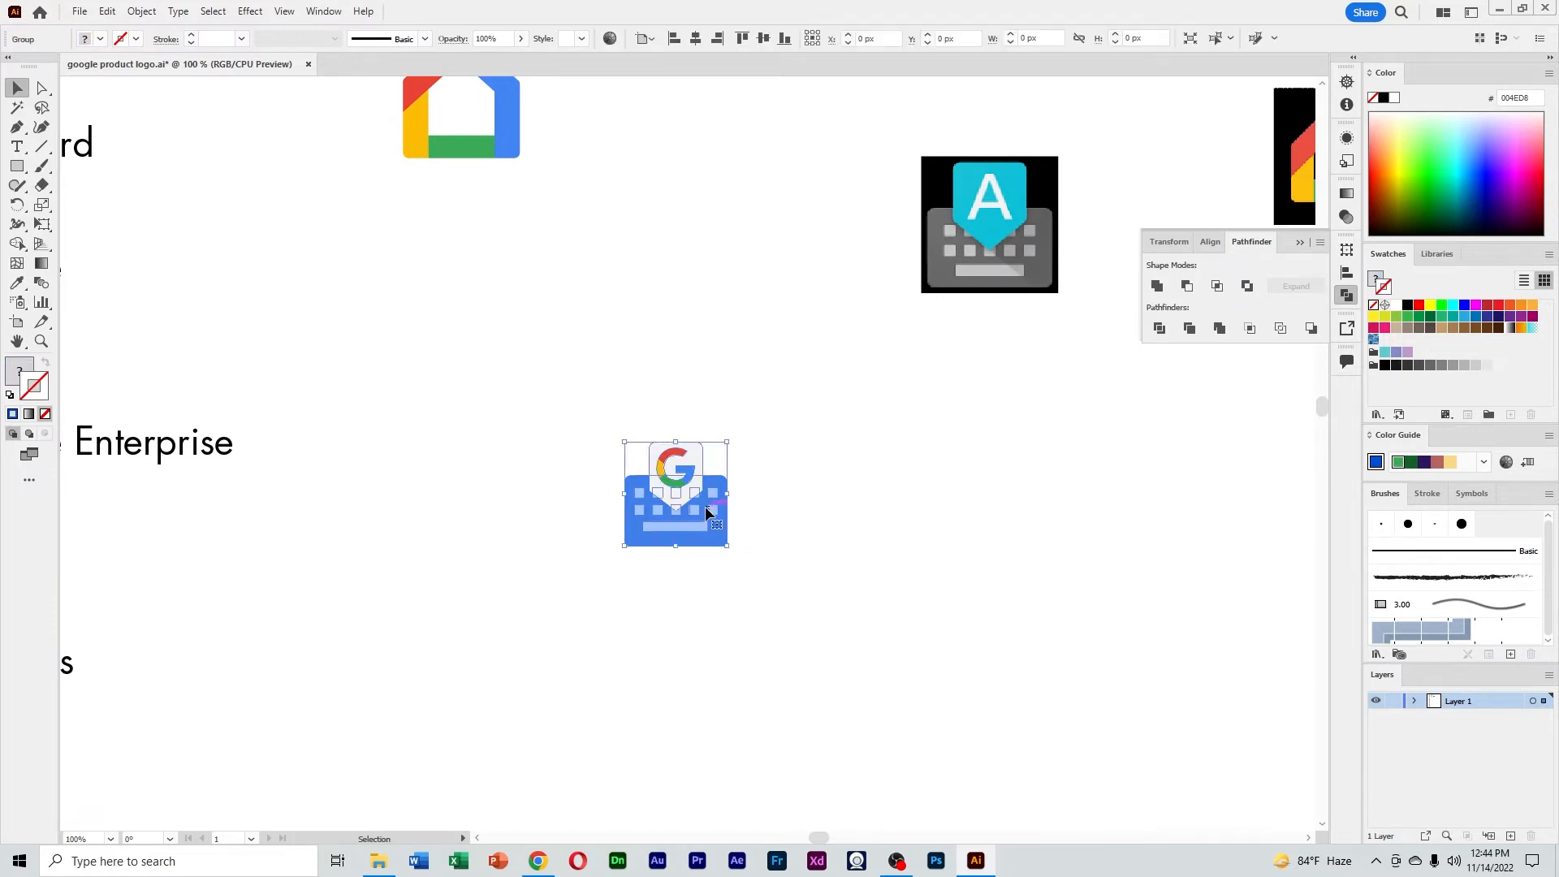
click(787, 365)
click(865, 514)
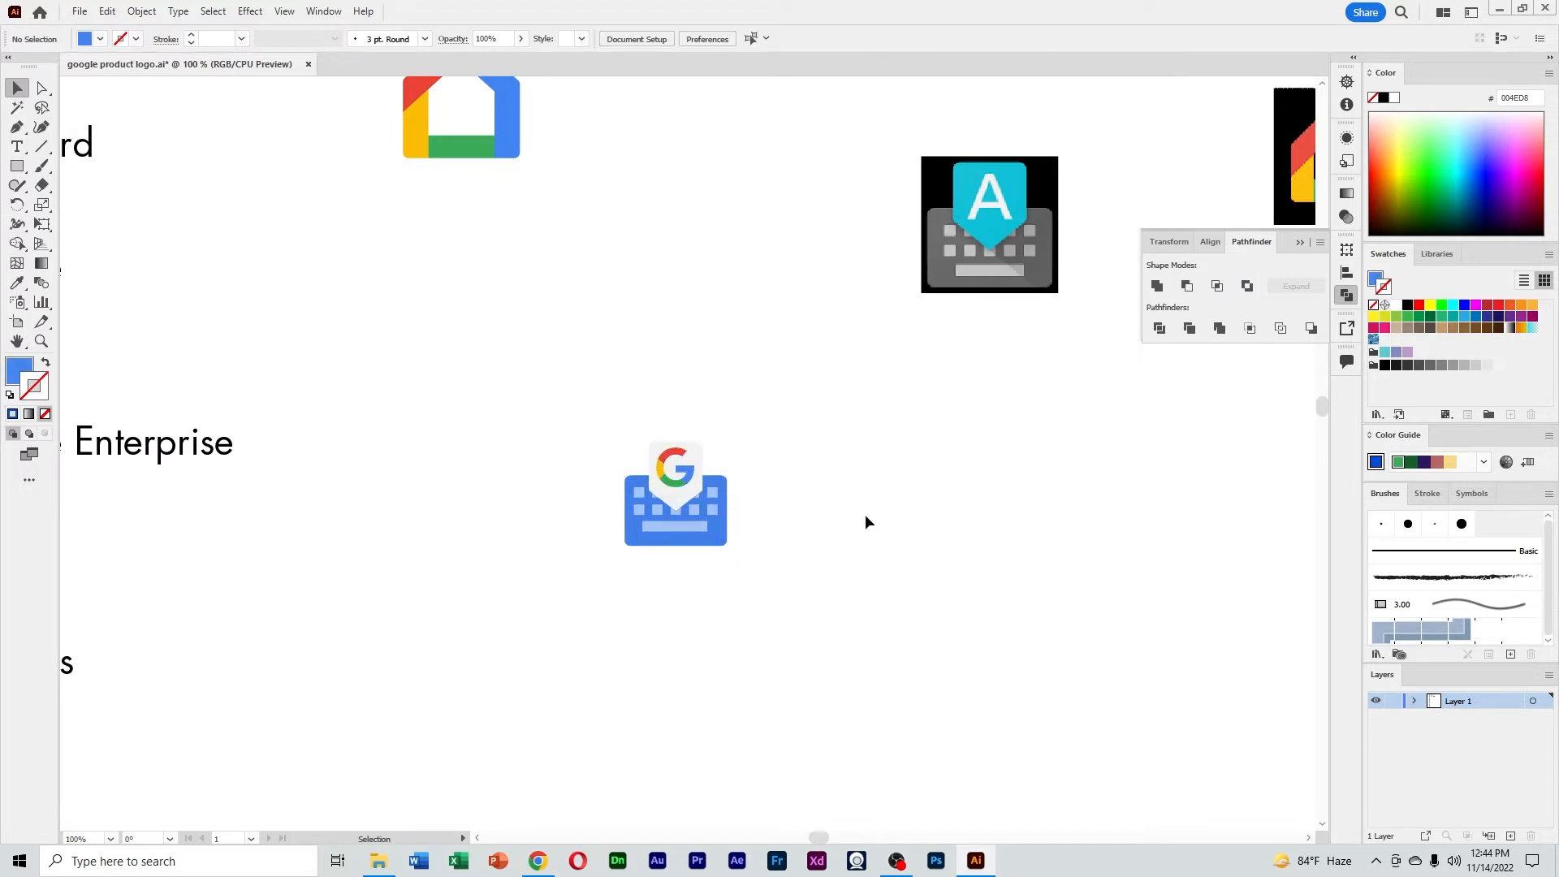
click(686, 465)
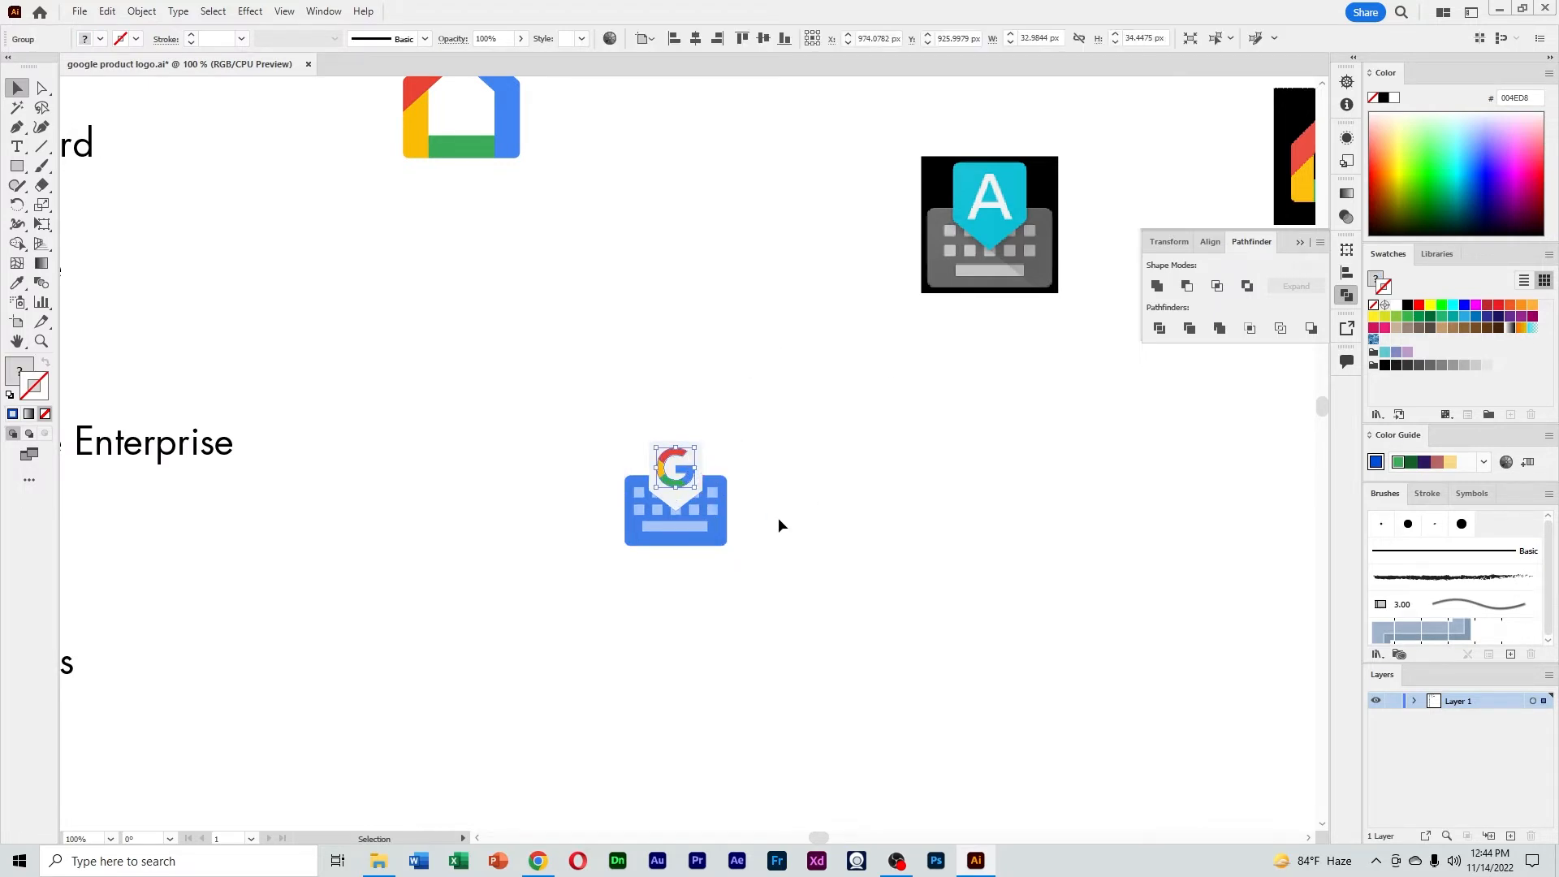
key(Delete)
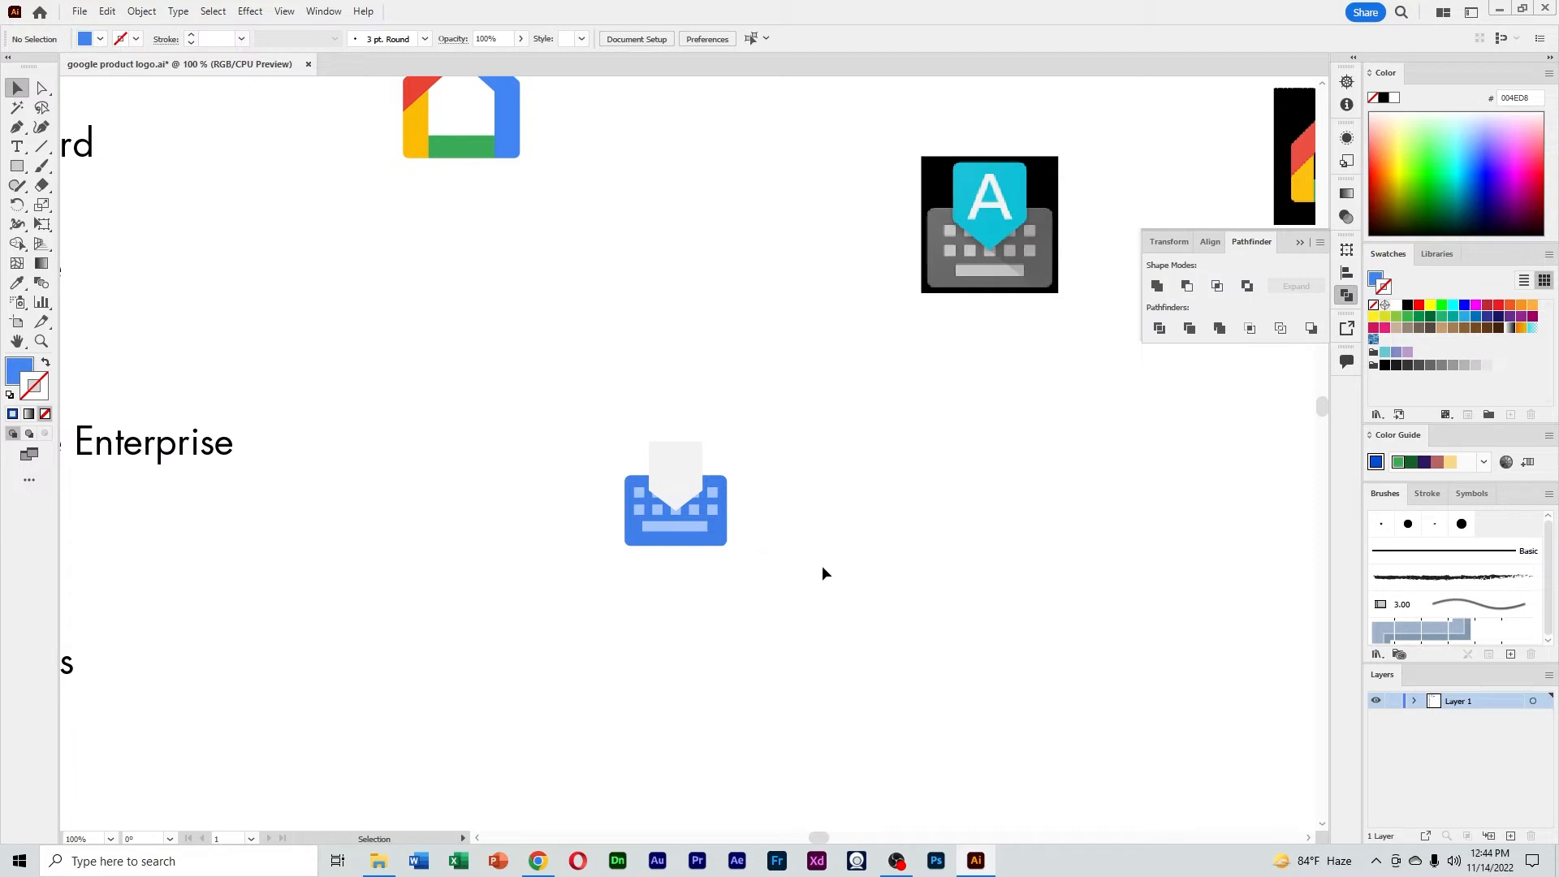
Ungroup the keyboard artwork and fill its blue body with the grey sampled from the Input Tools reference image
click(722, 539)
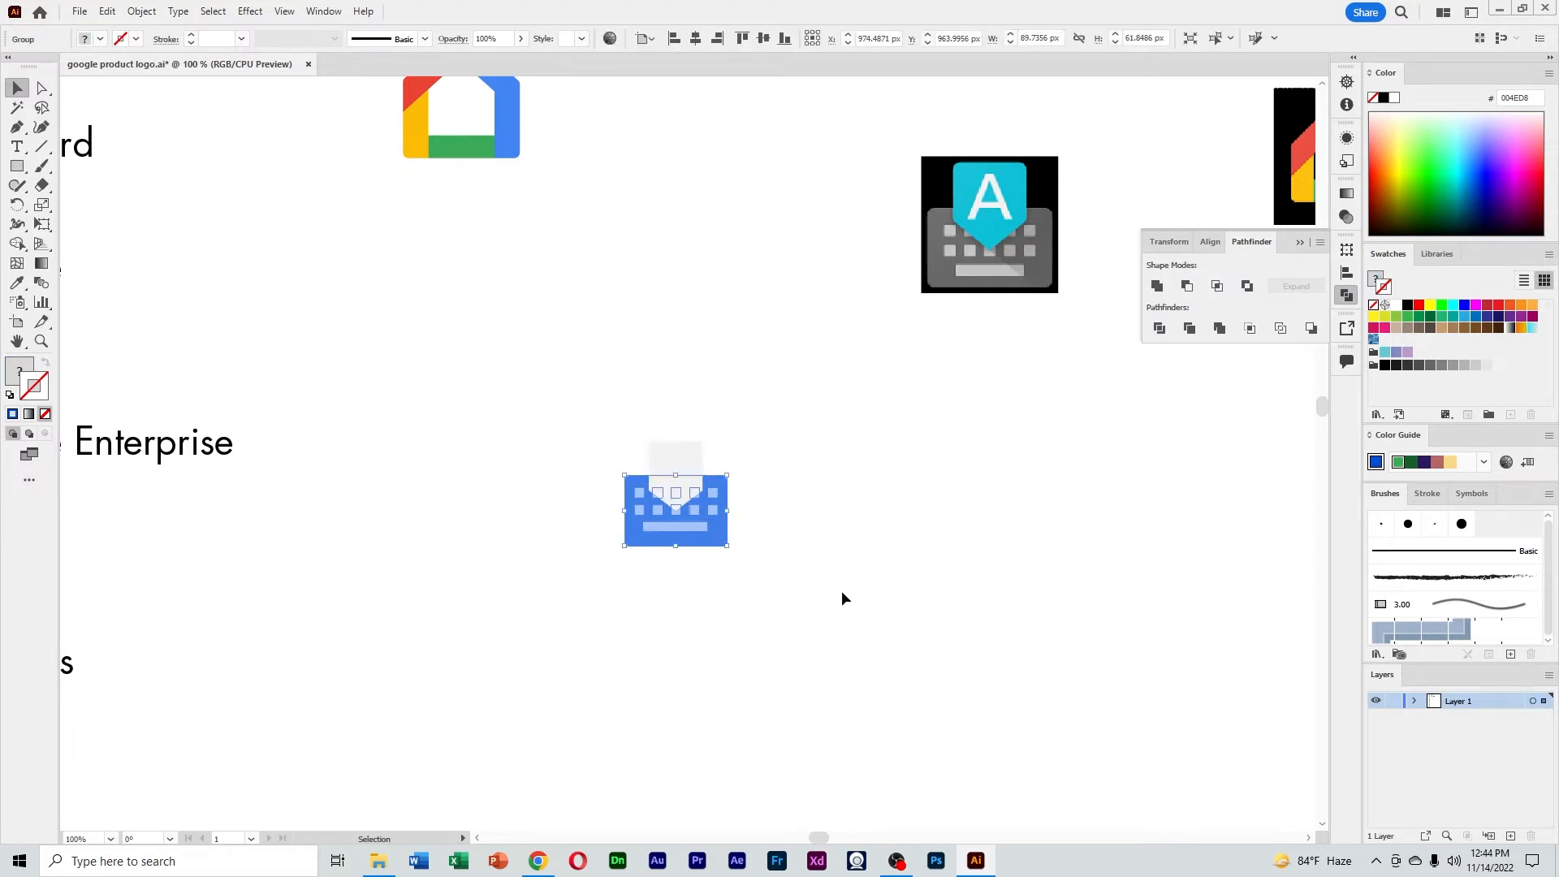
right_click(723, 542)
click(780, 394)
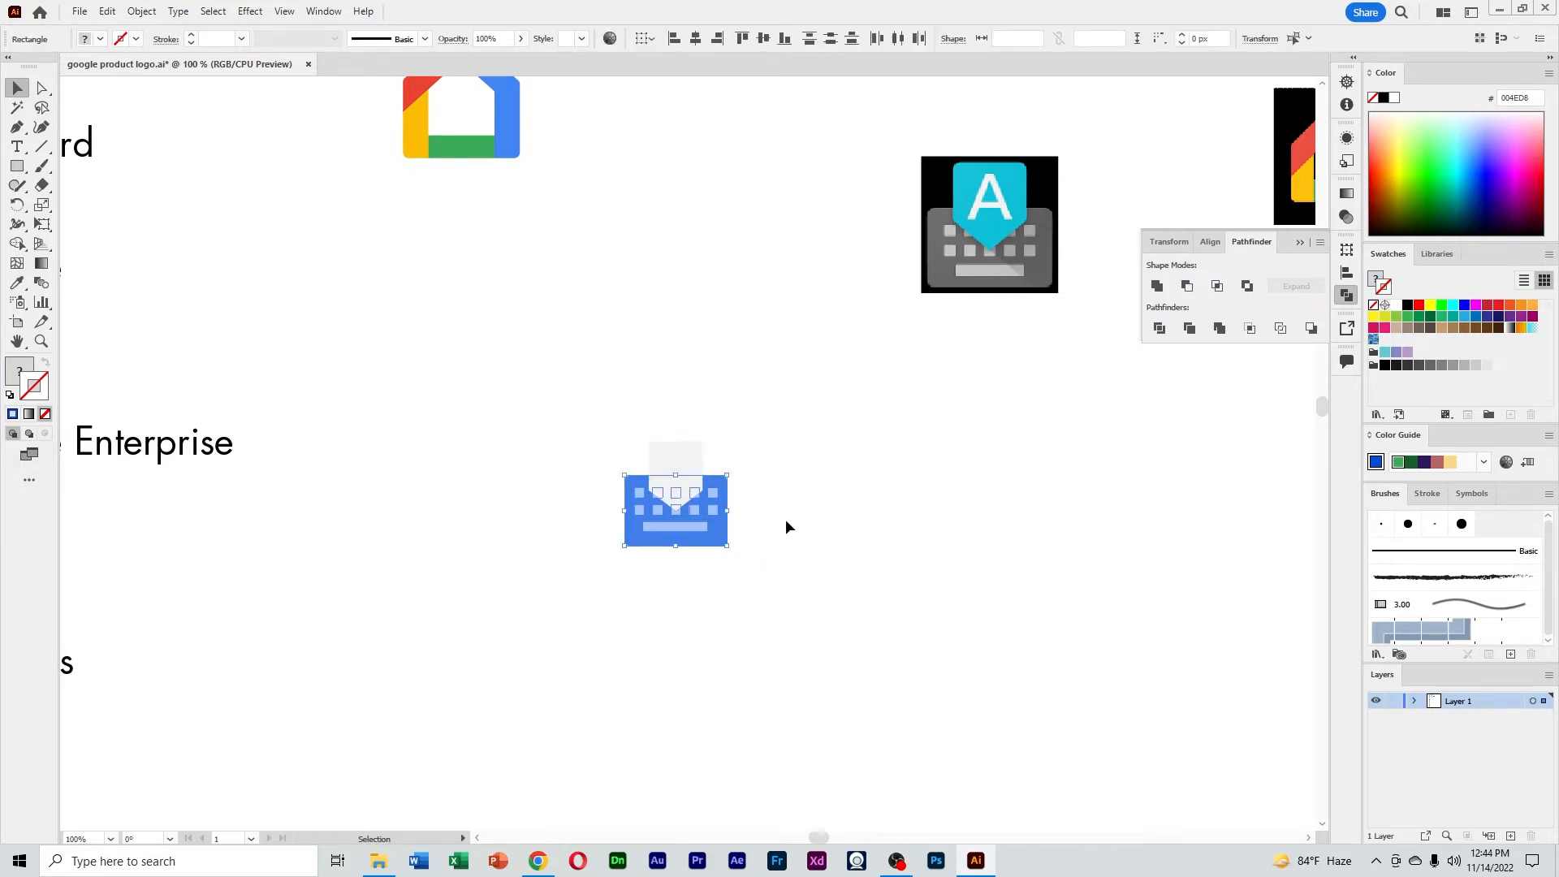
click(725, 536)
click(18, 283)
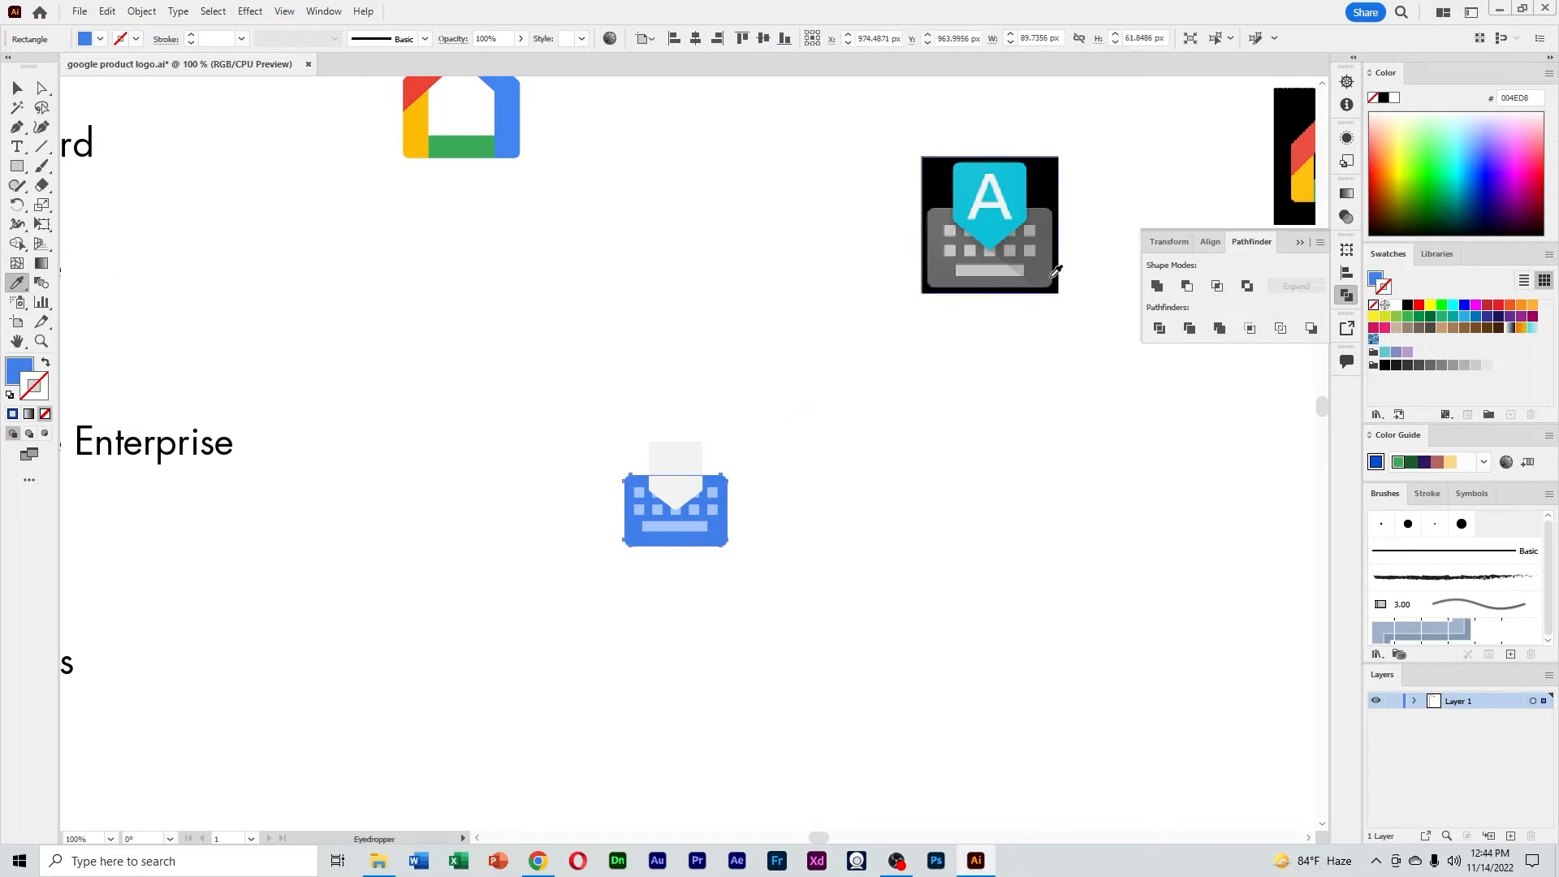
click(1003, 276)
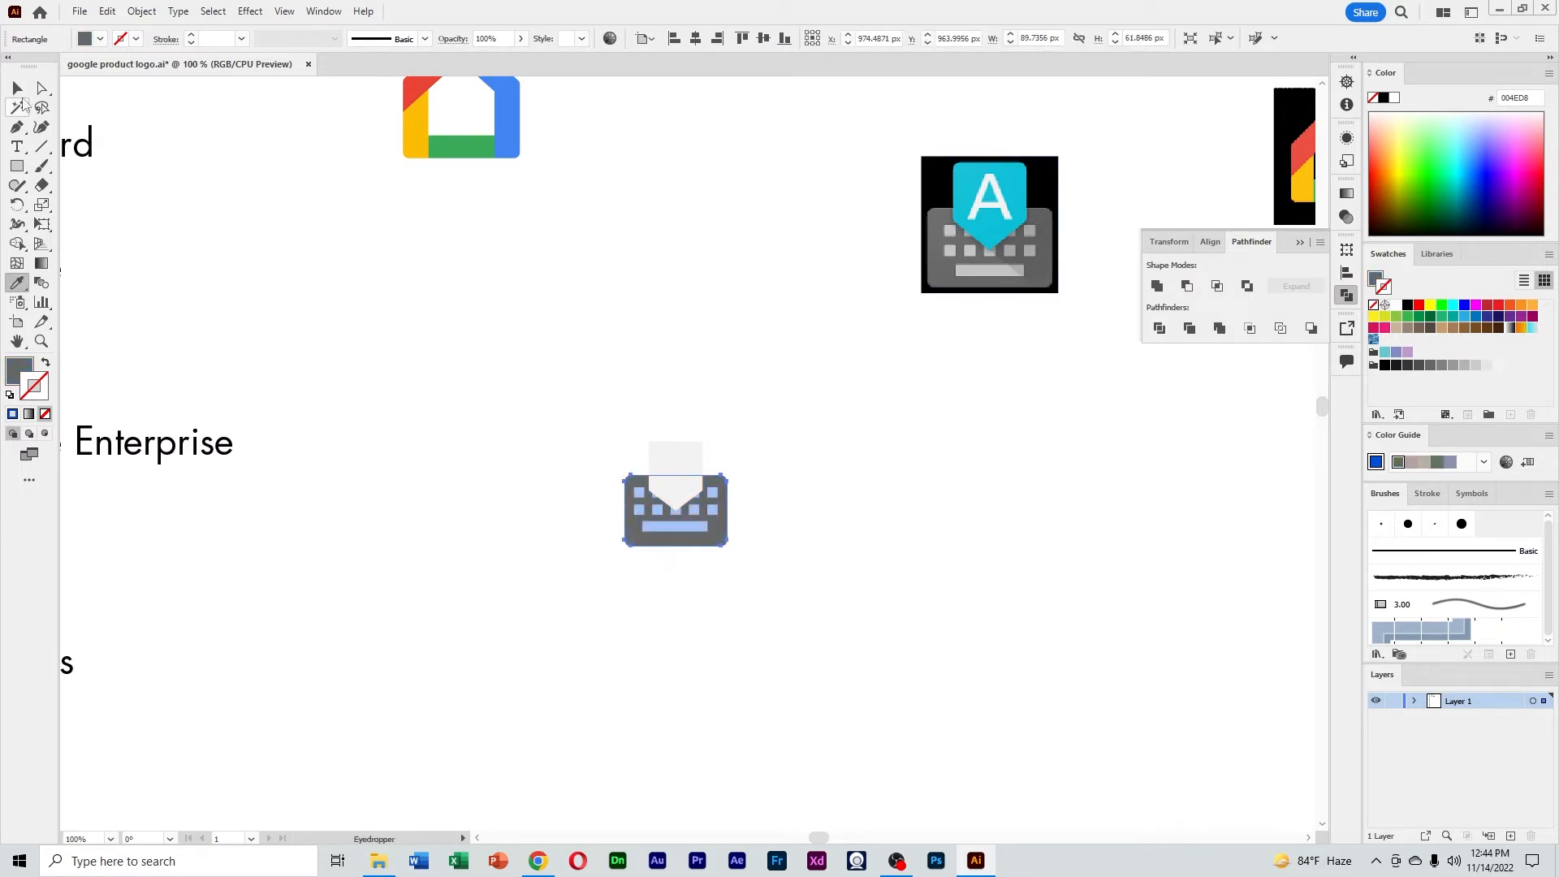
Lighten the keyboard body's fill to grey 848484
double_click(13, 376)
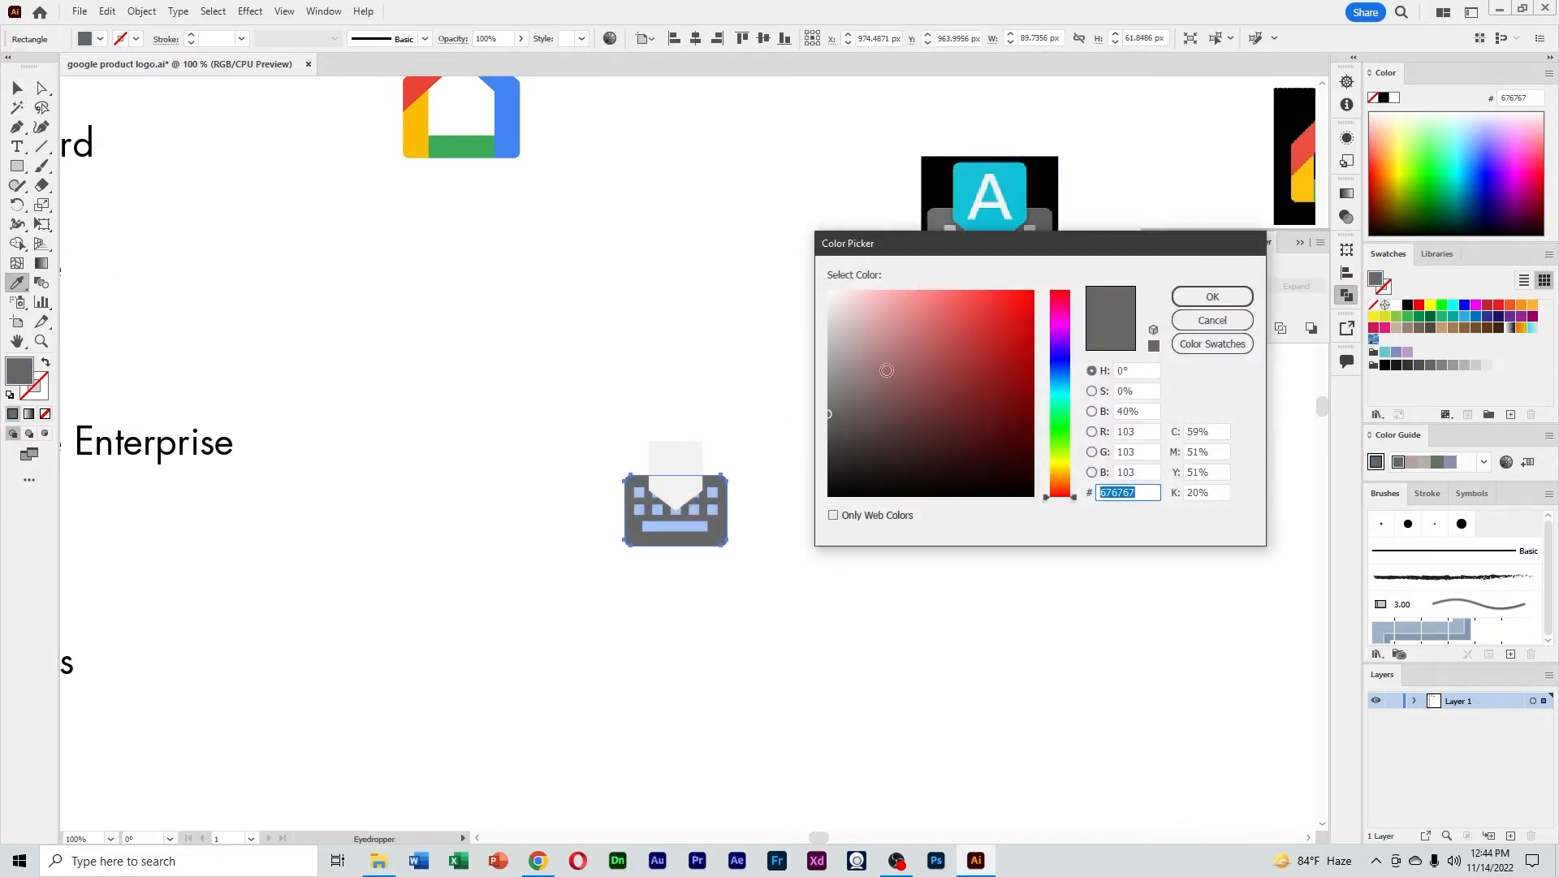
drag(879, 407, 810, 391)
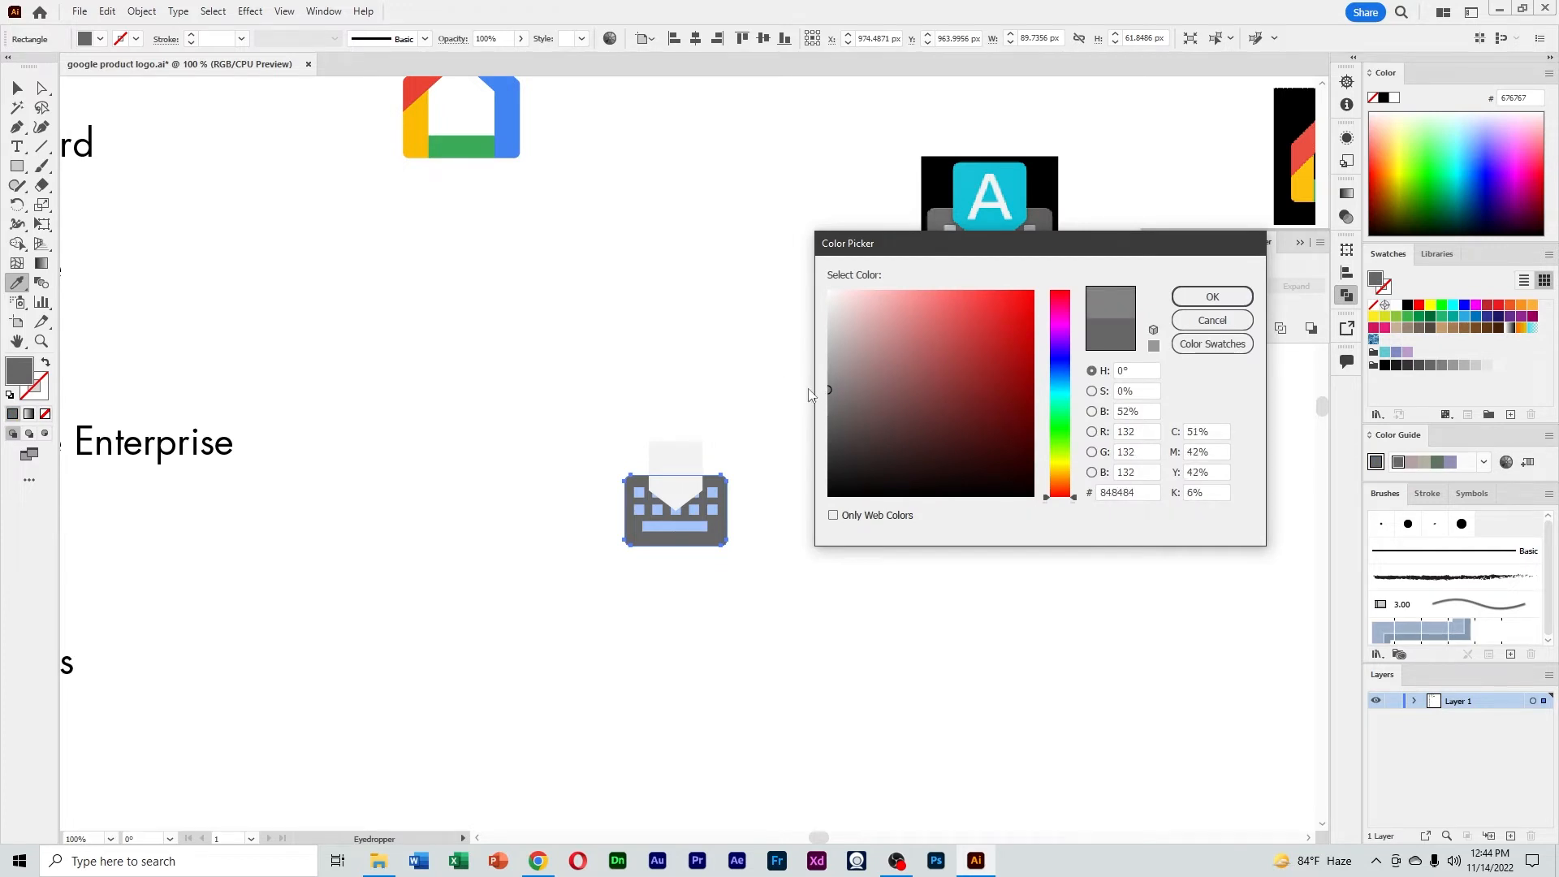
click(1212, 296)
click(17, 88)
click(860, 432)
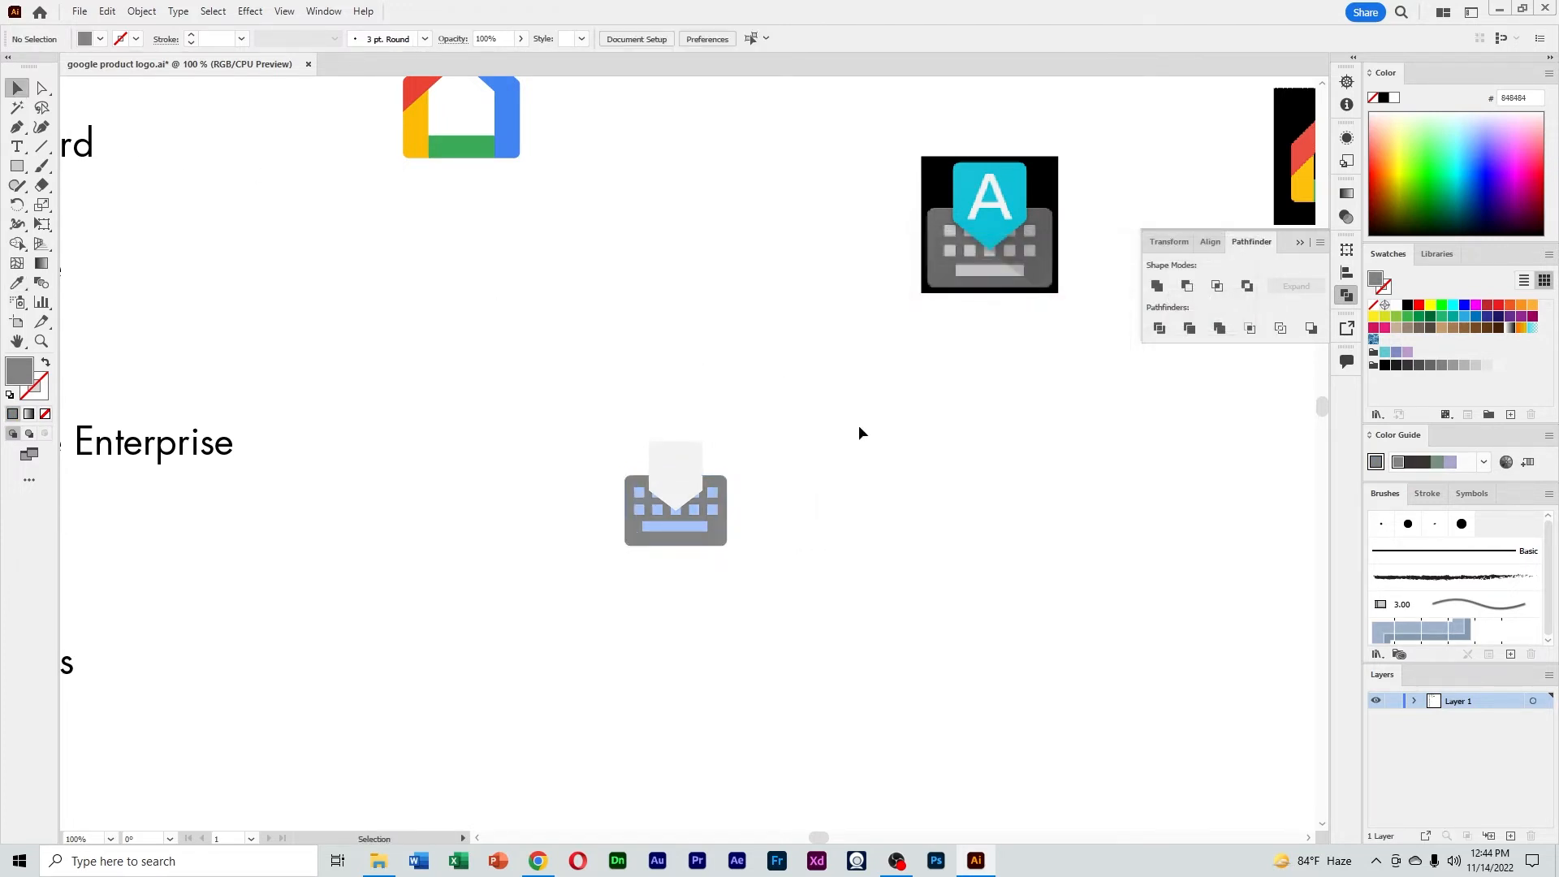
Fill the pointed tag above the keyboard with the cyan sampled from the Input Tools reference image
click(684, 457)
click(17, 283)
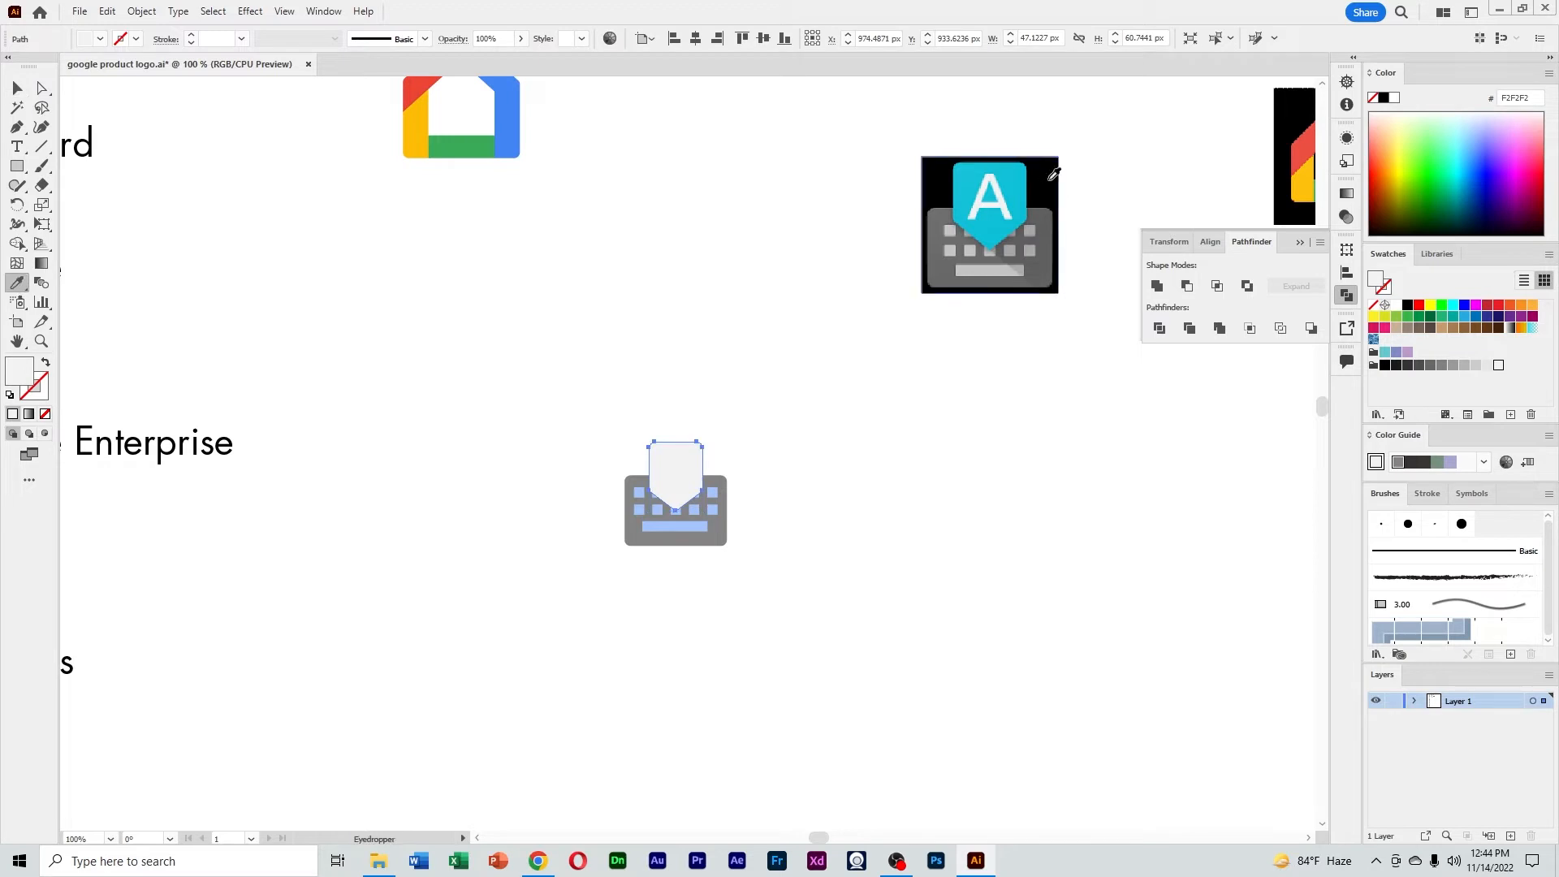
click(1024, 178)
click(17, 87)
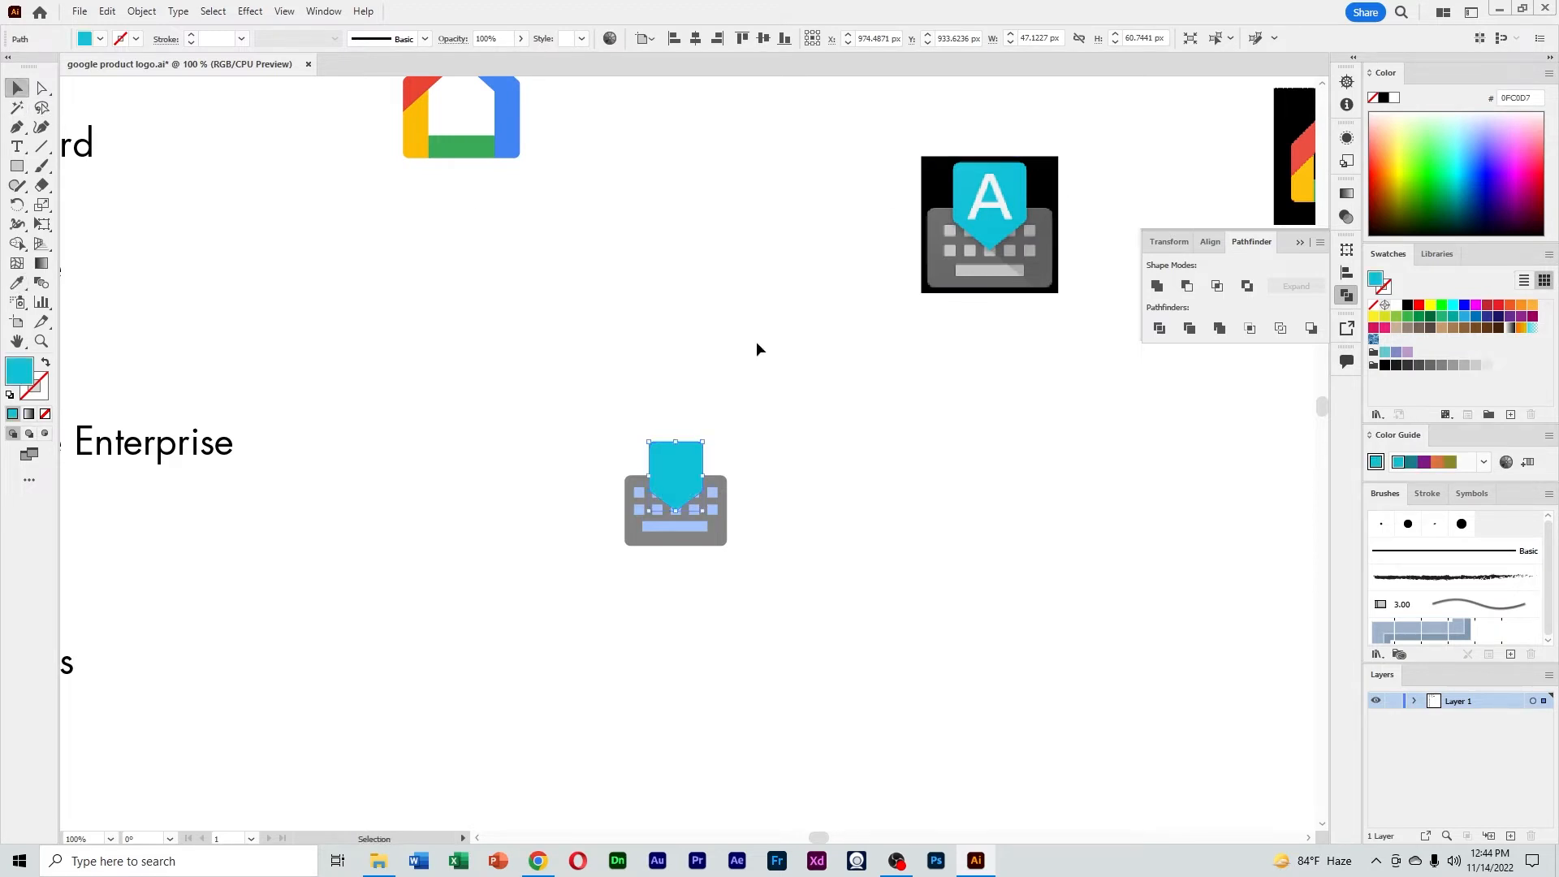
click(759, 350)
scroll(772, 438, up, 1)
click(720, 609)
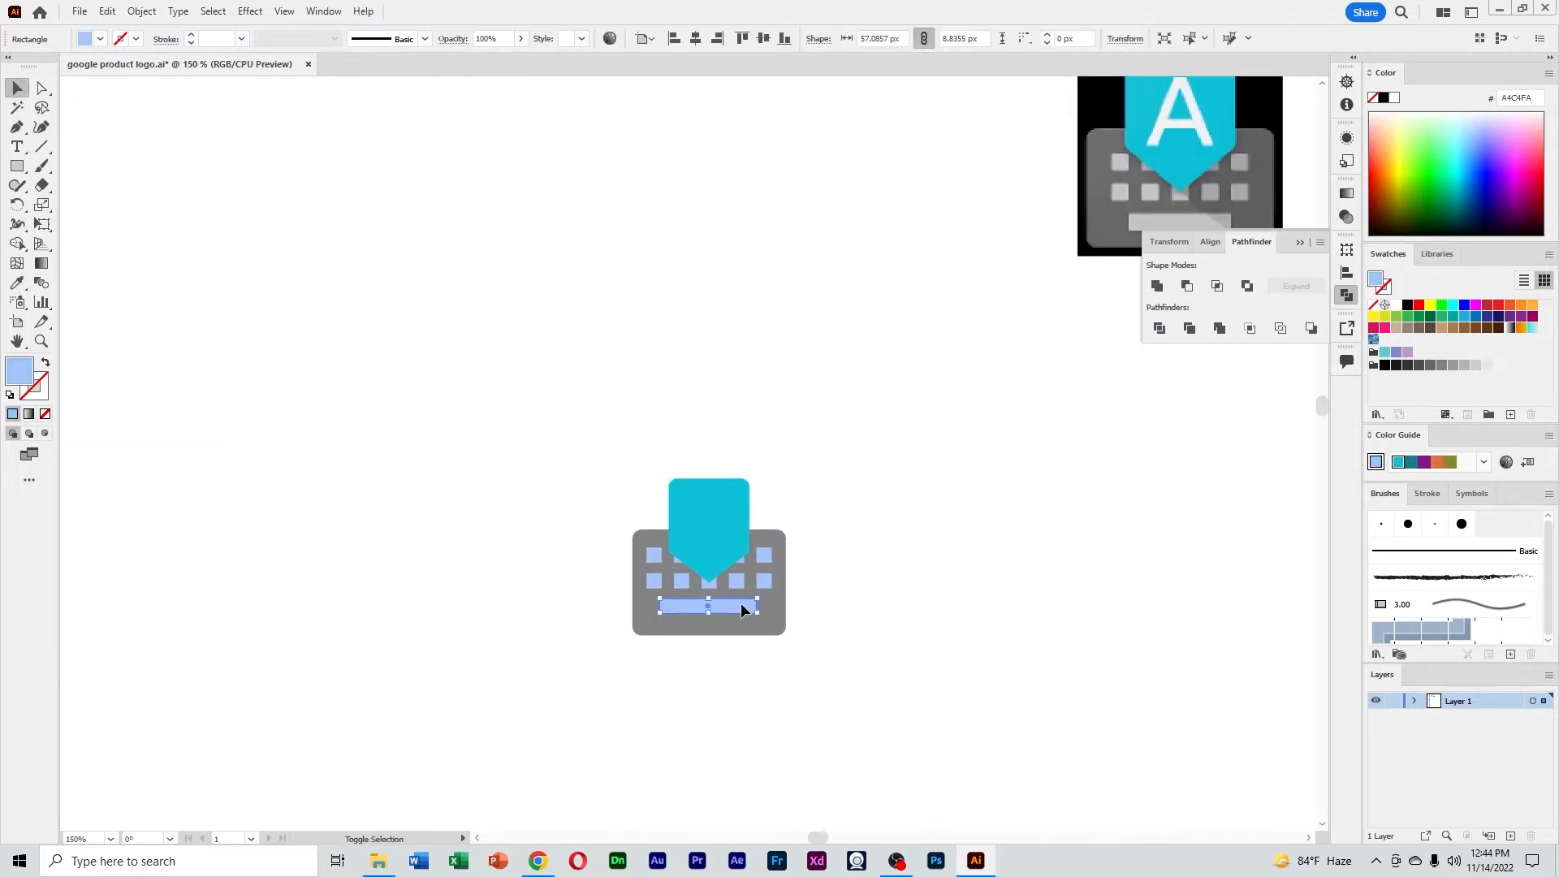
shift+click(735, 583)
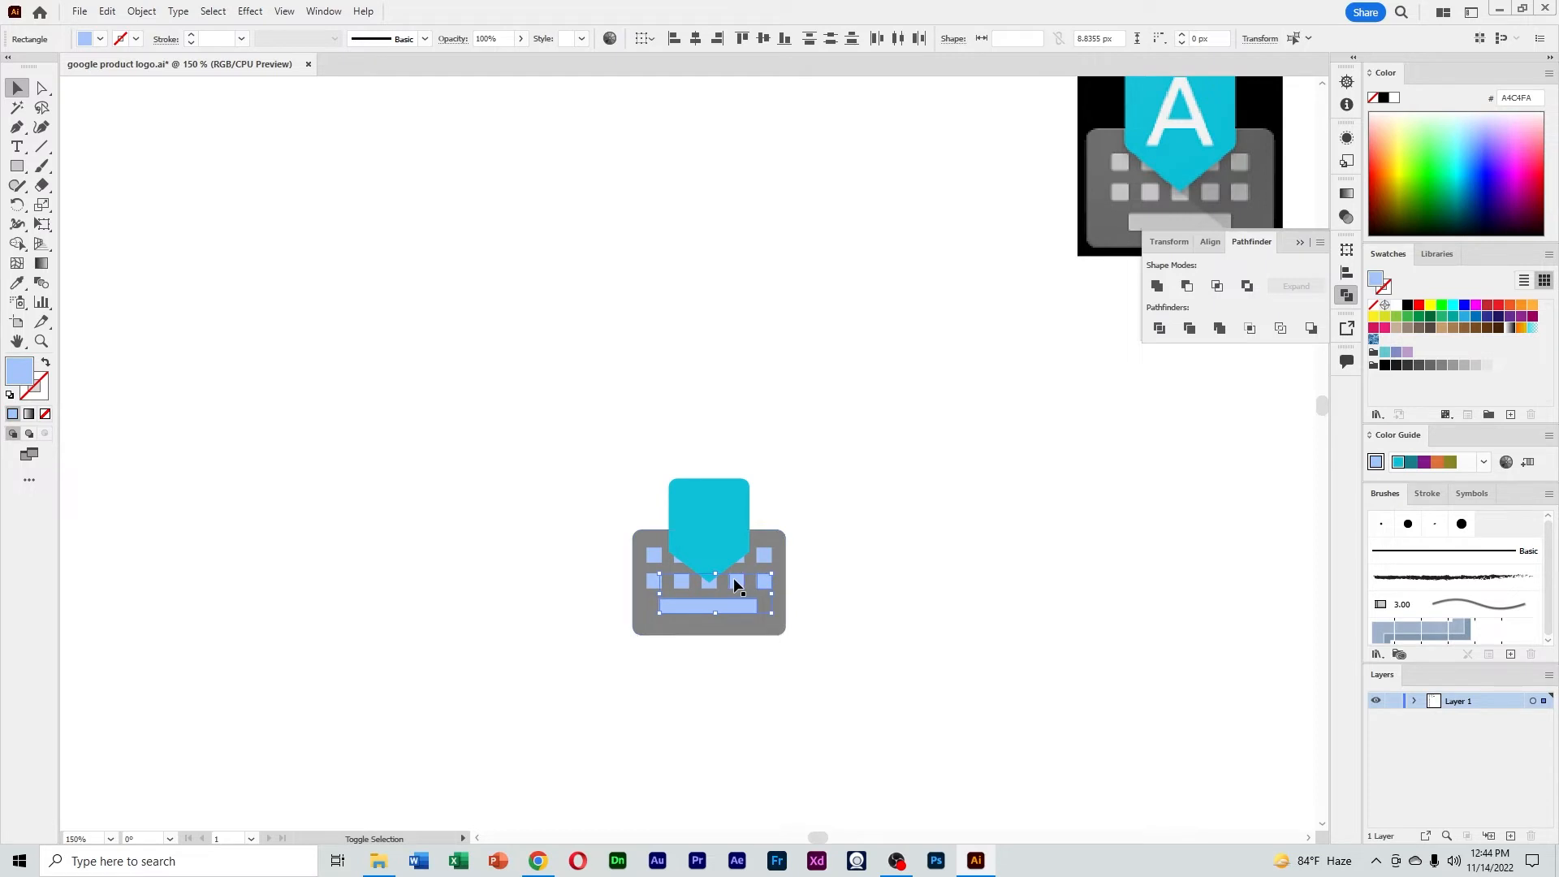
shift+click(648, 583)
shift+click(655, 560)
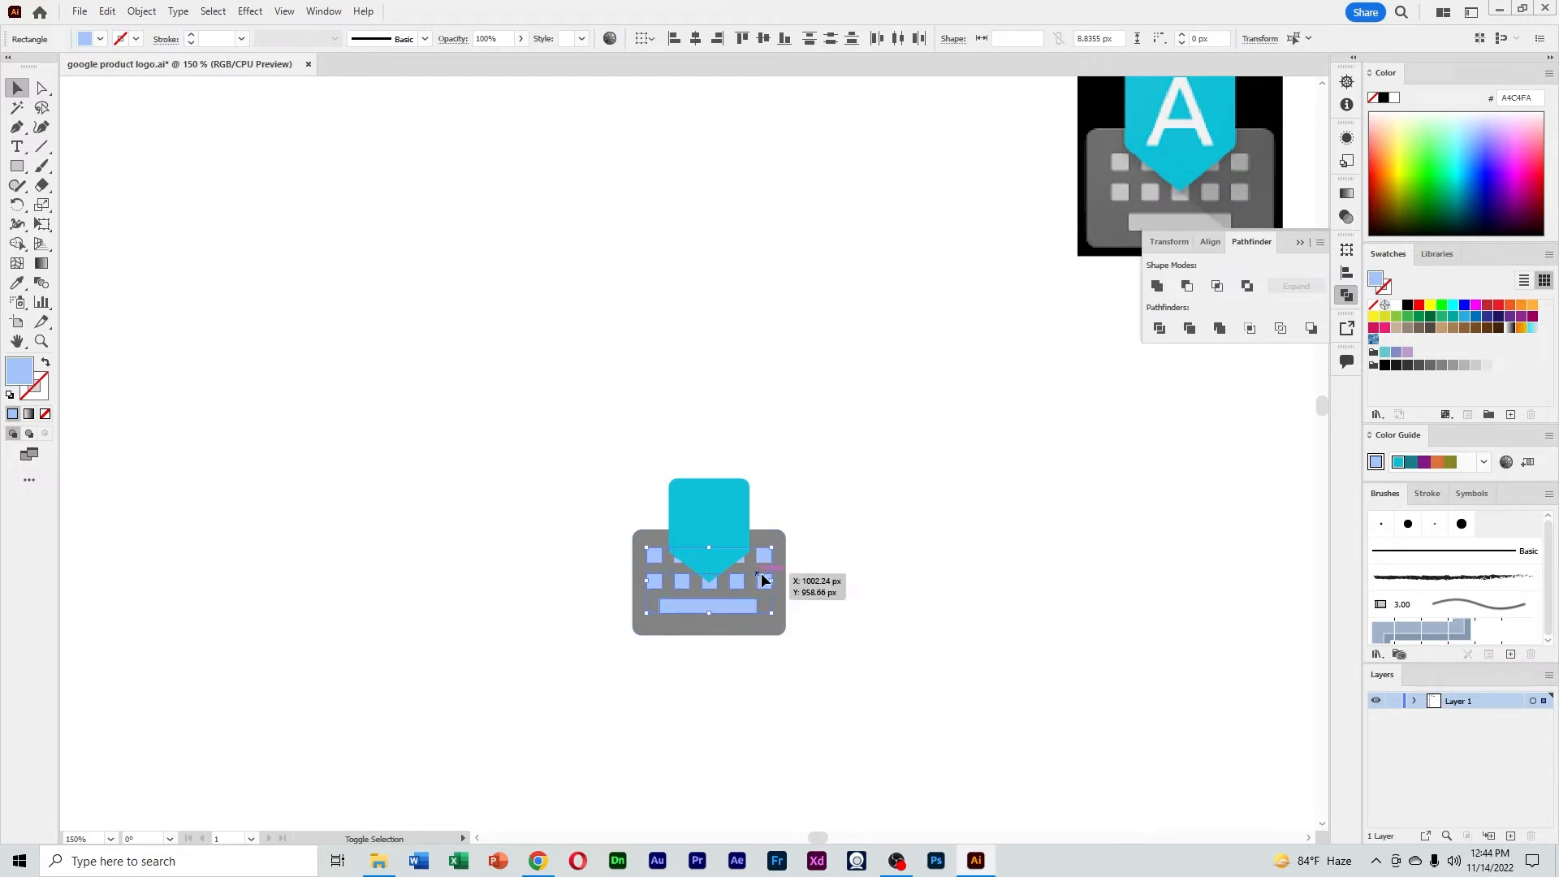
shift+click(766, 561)
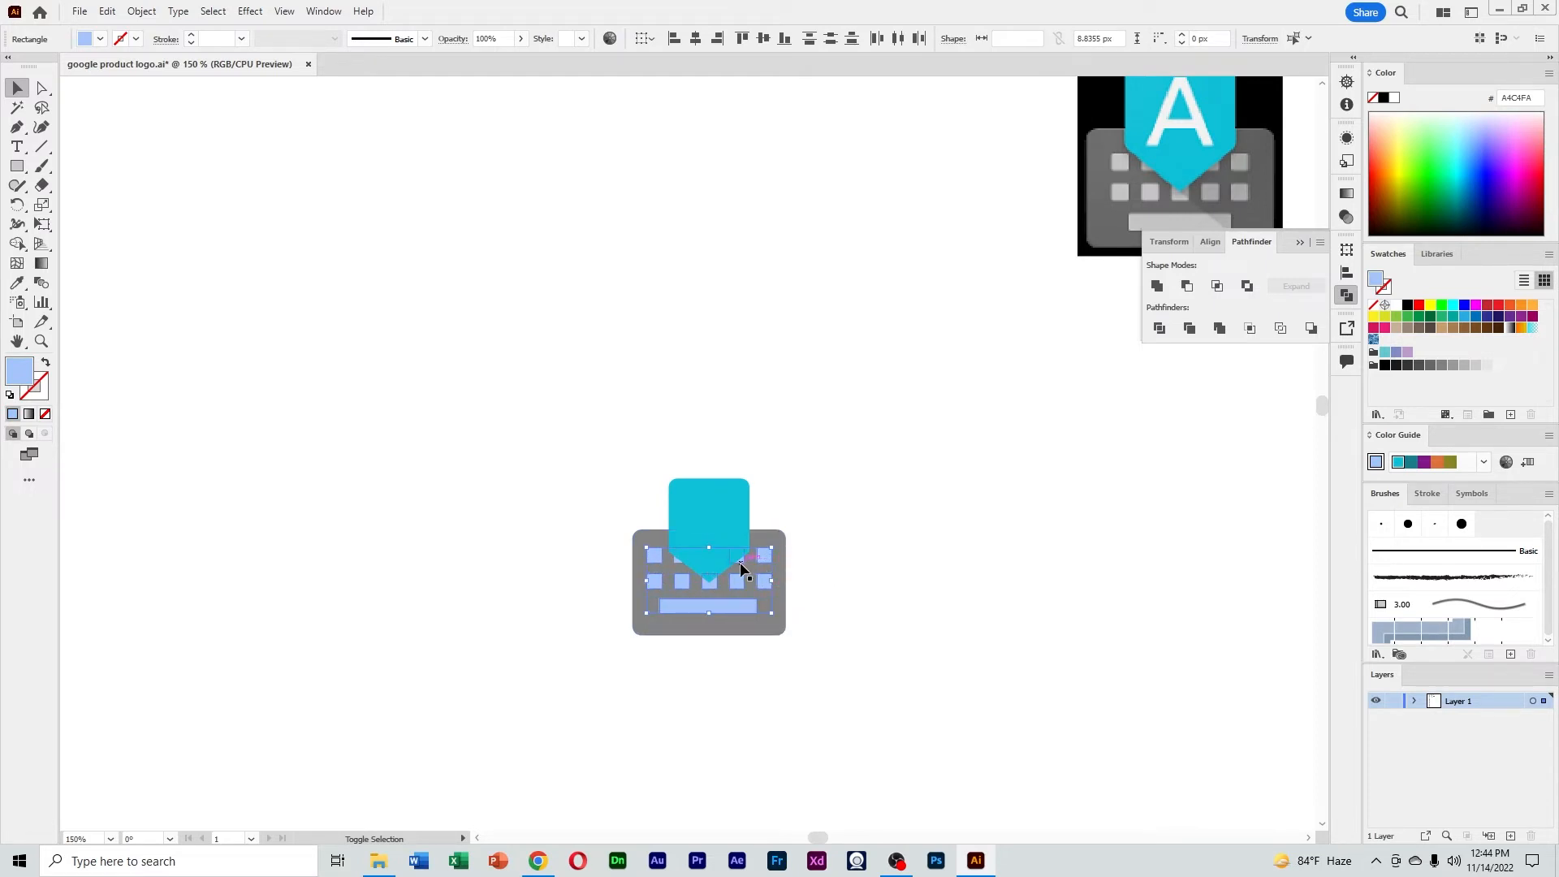
shift+click(740, 563)
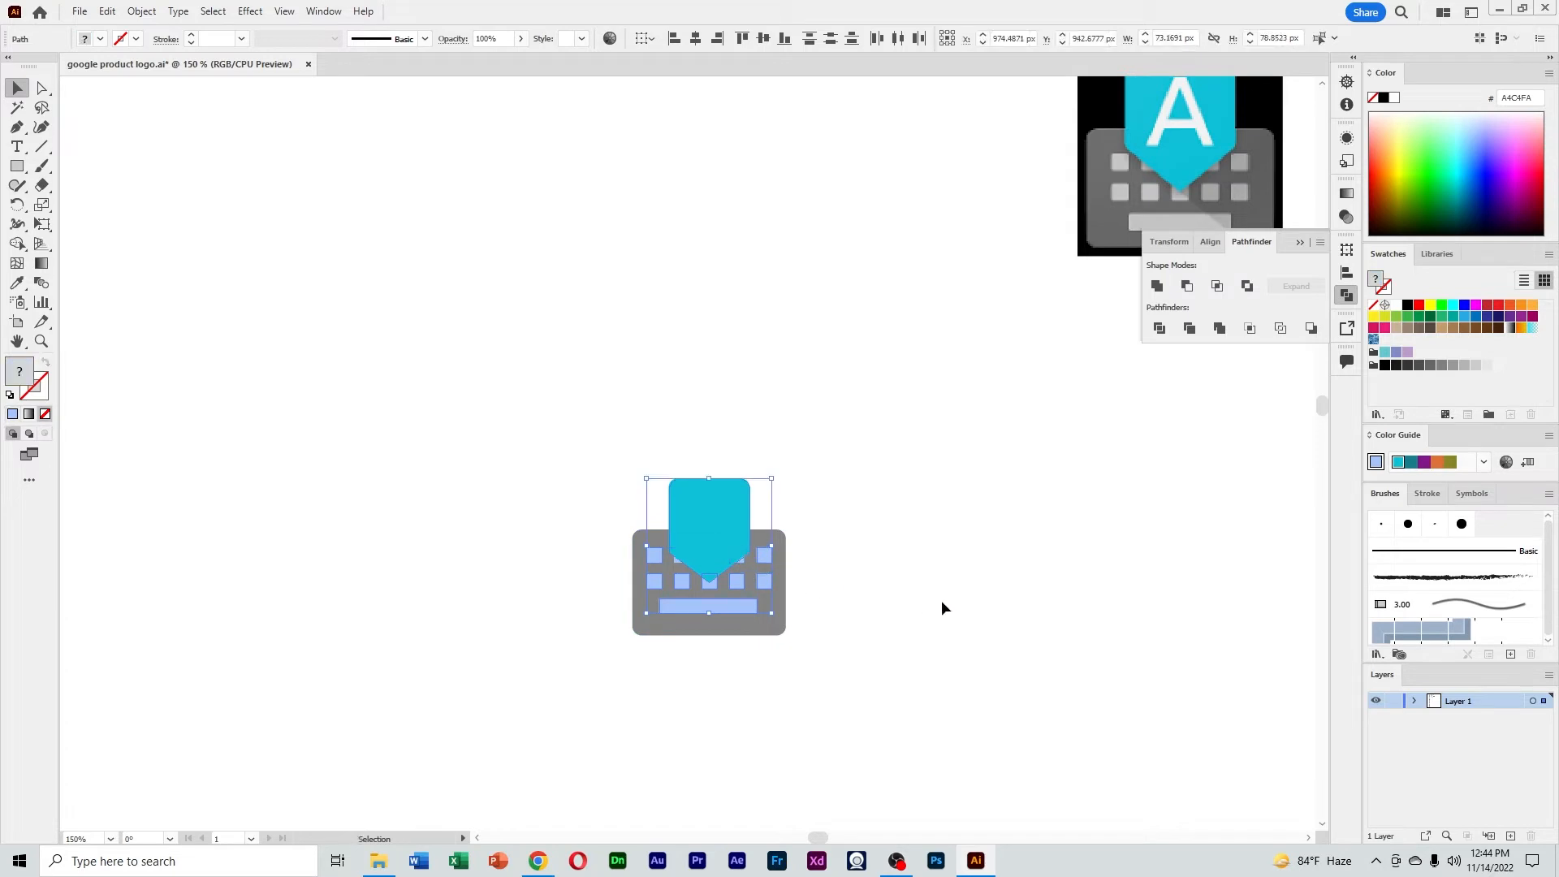
click(888, 452)
Move the cyan tag off the keyboard and fill all the keys and the space bar with grey BABABA
drag(713, 508, 878, 368)
drag(813, 643, 597, 520)
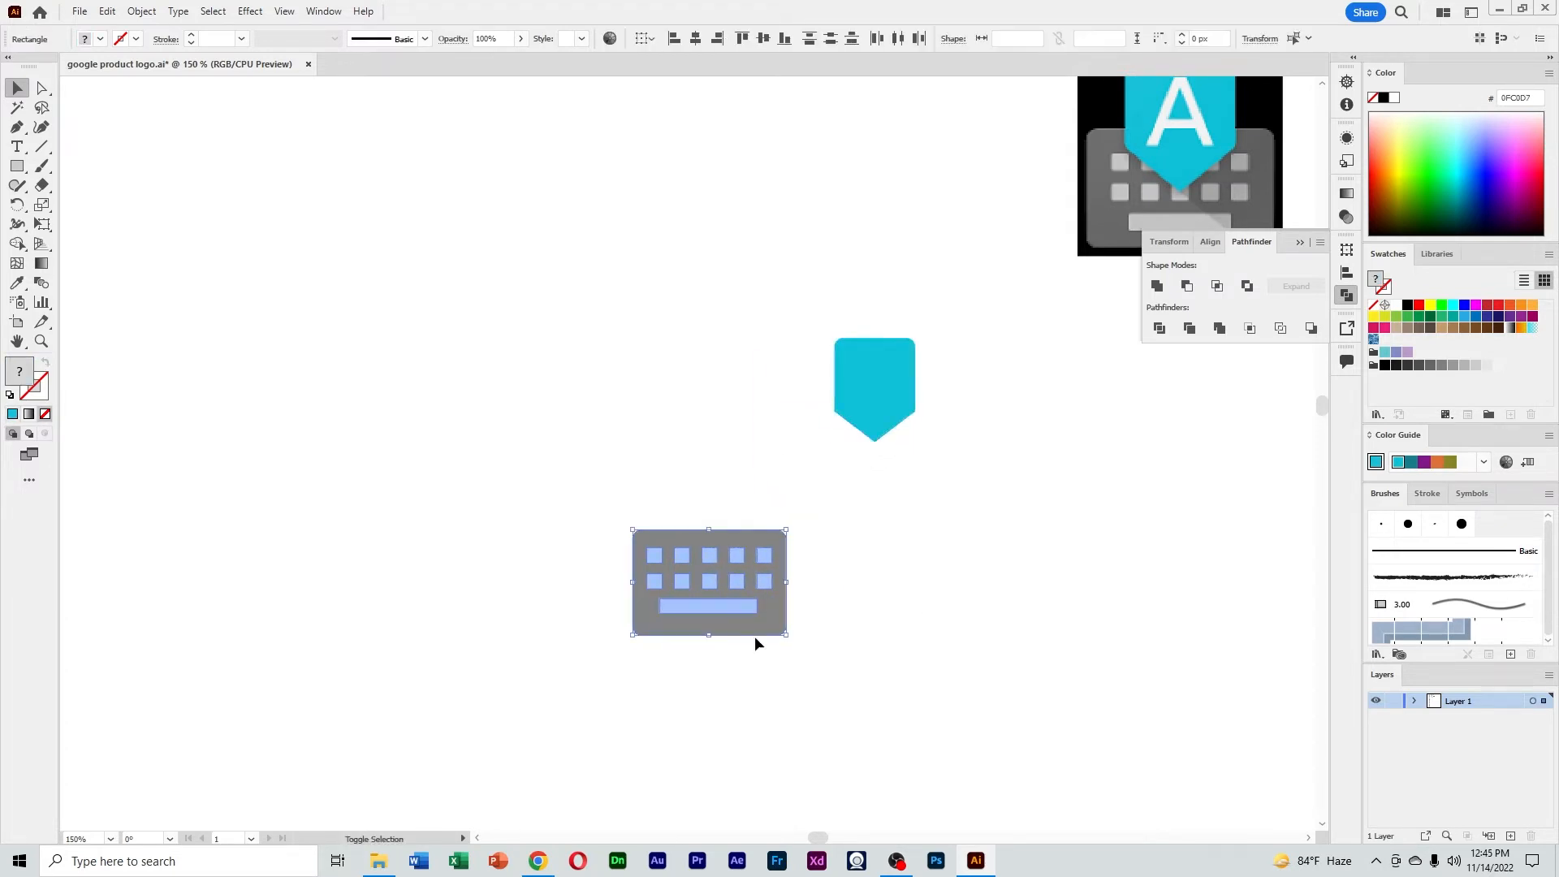
shift+click(730, 630)
click(16, 286)
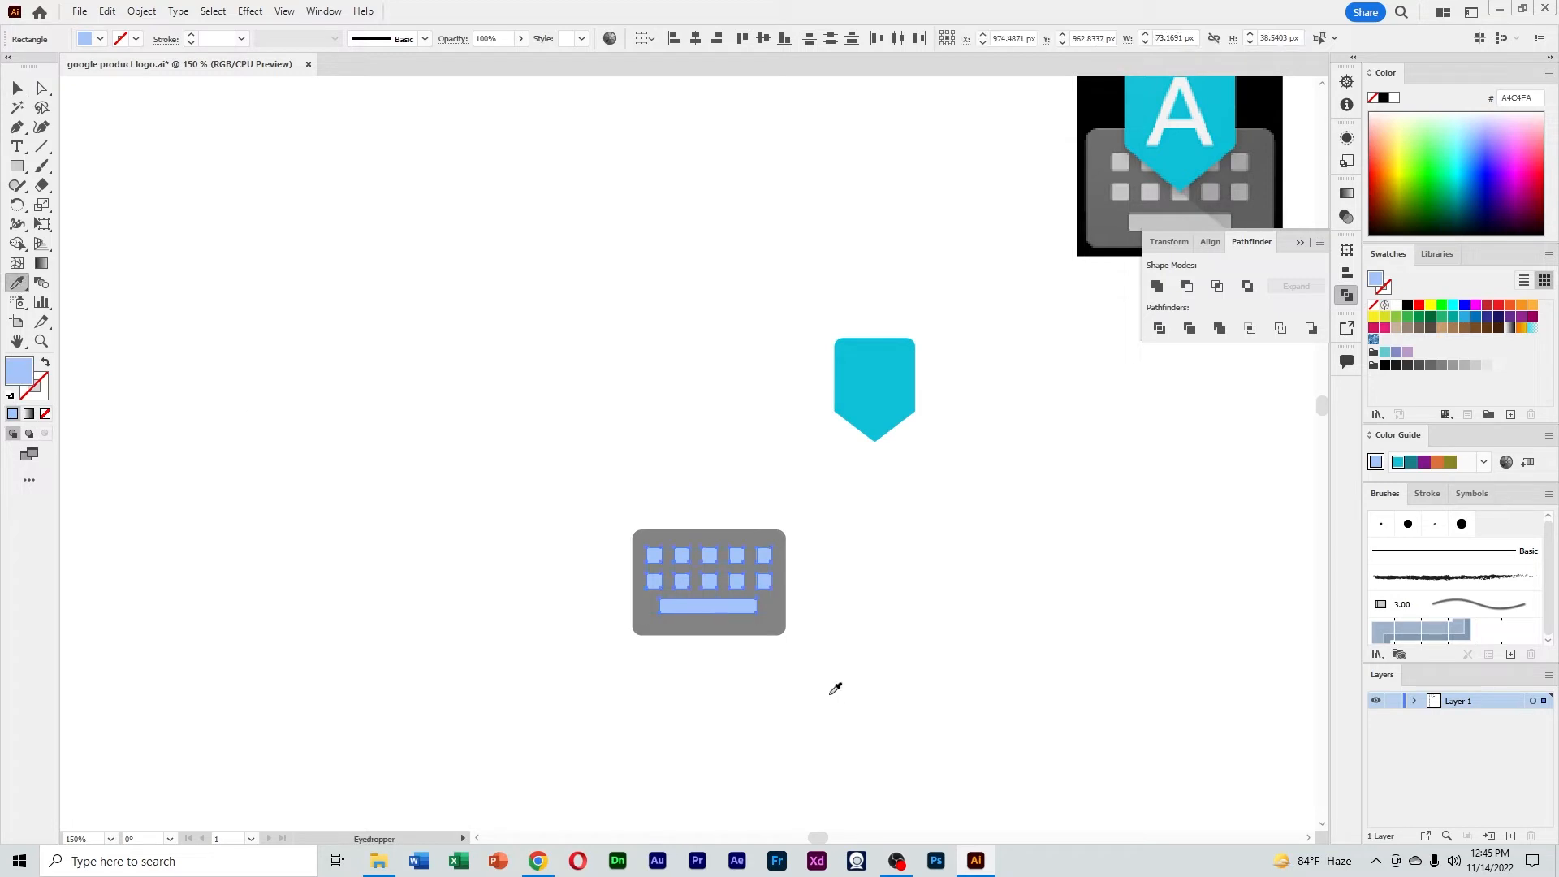
click(762, 613)
click(759, 626)
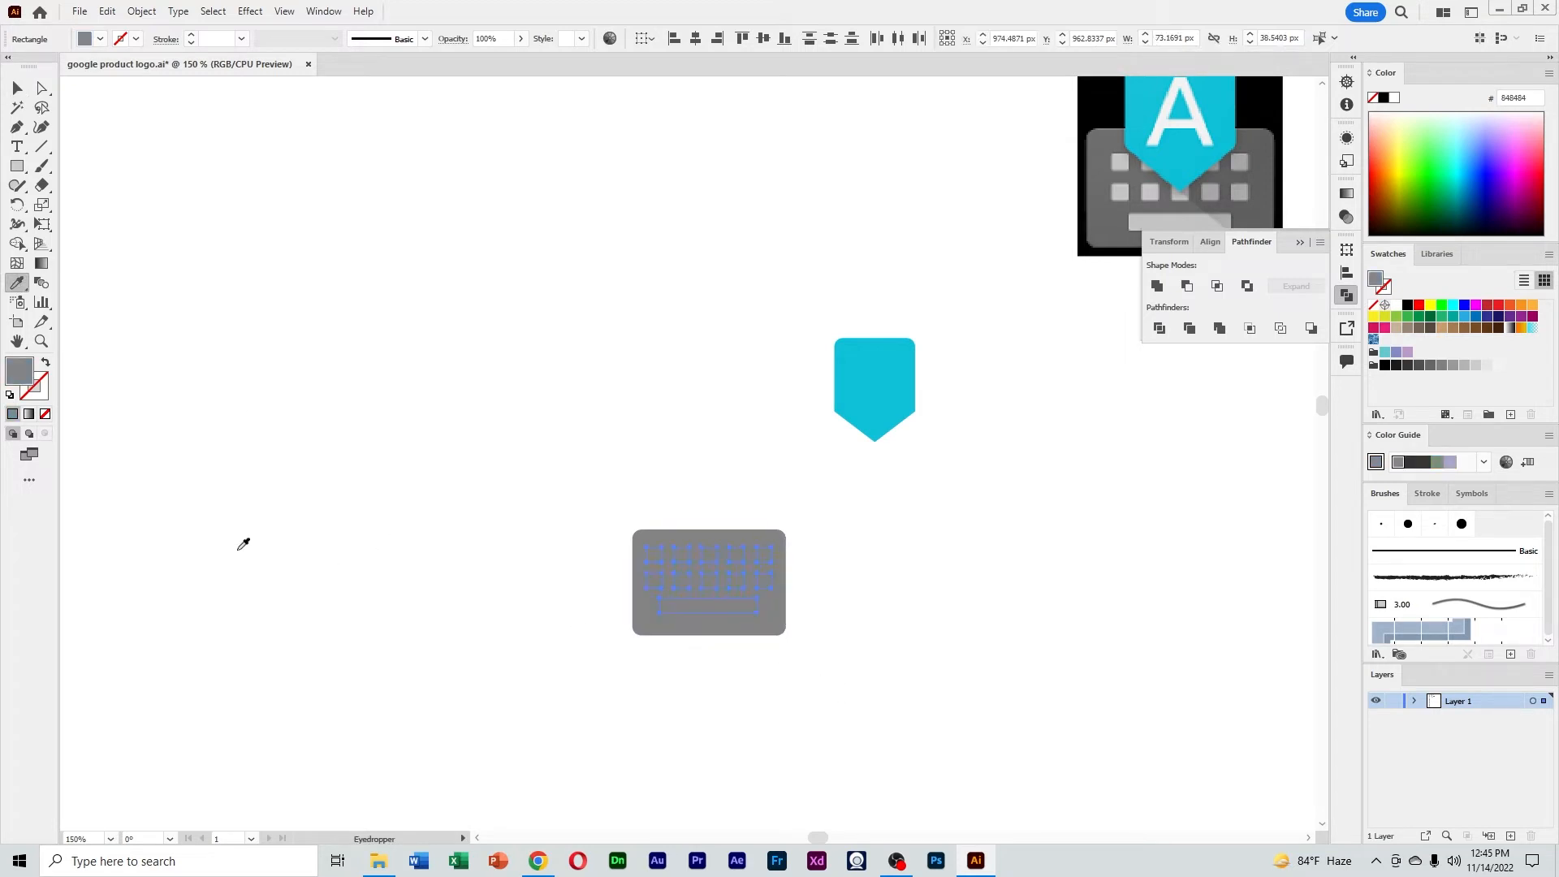
double_click(22, 379)
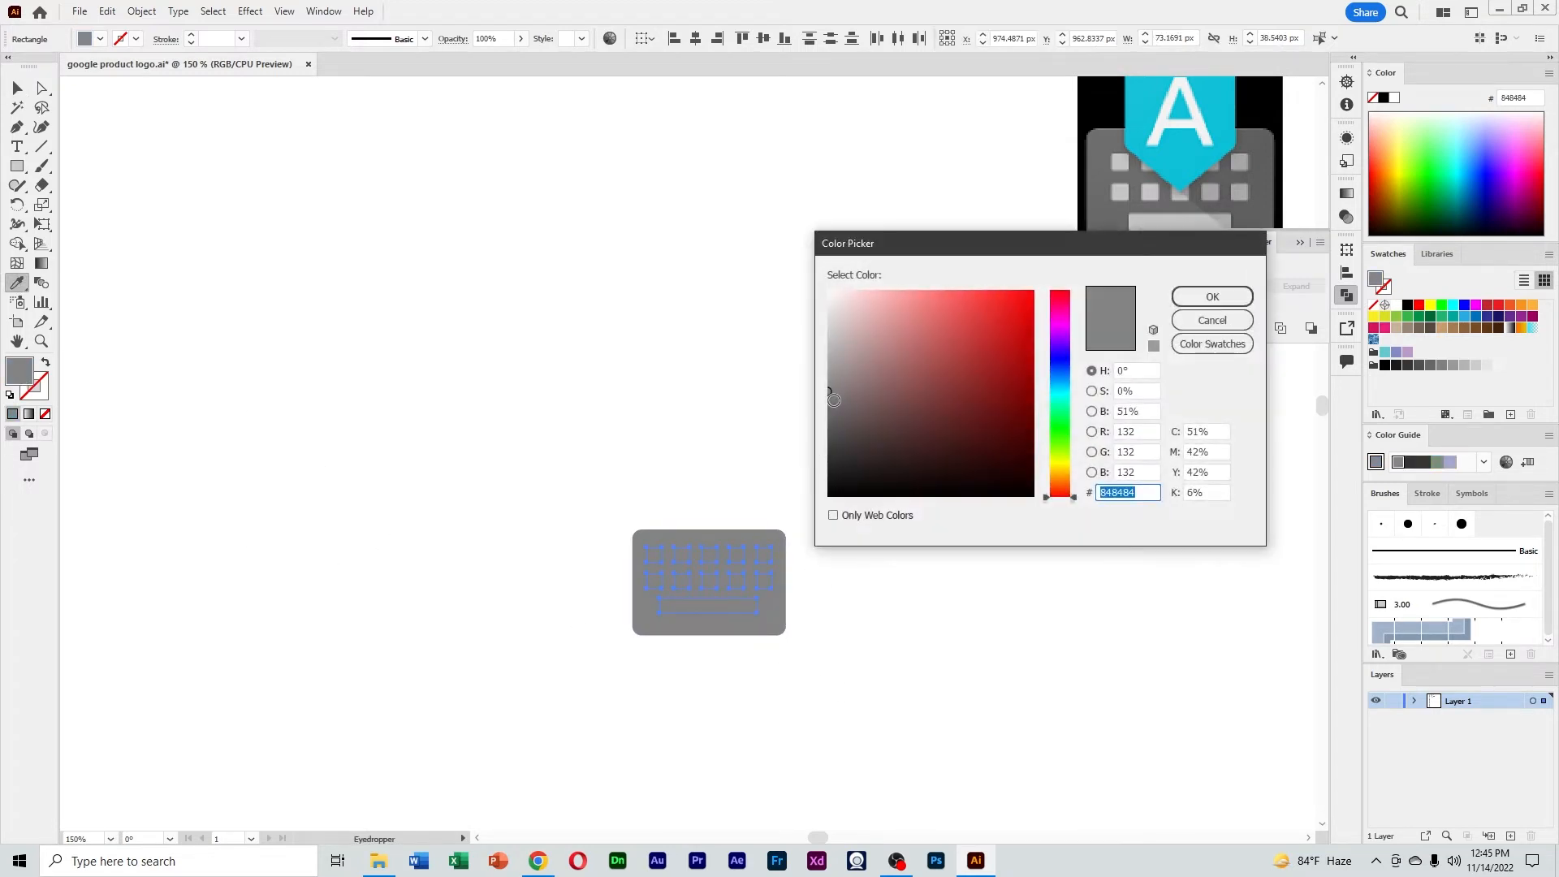
click(829, 345)
click(1212, 296)
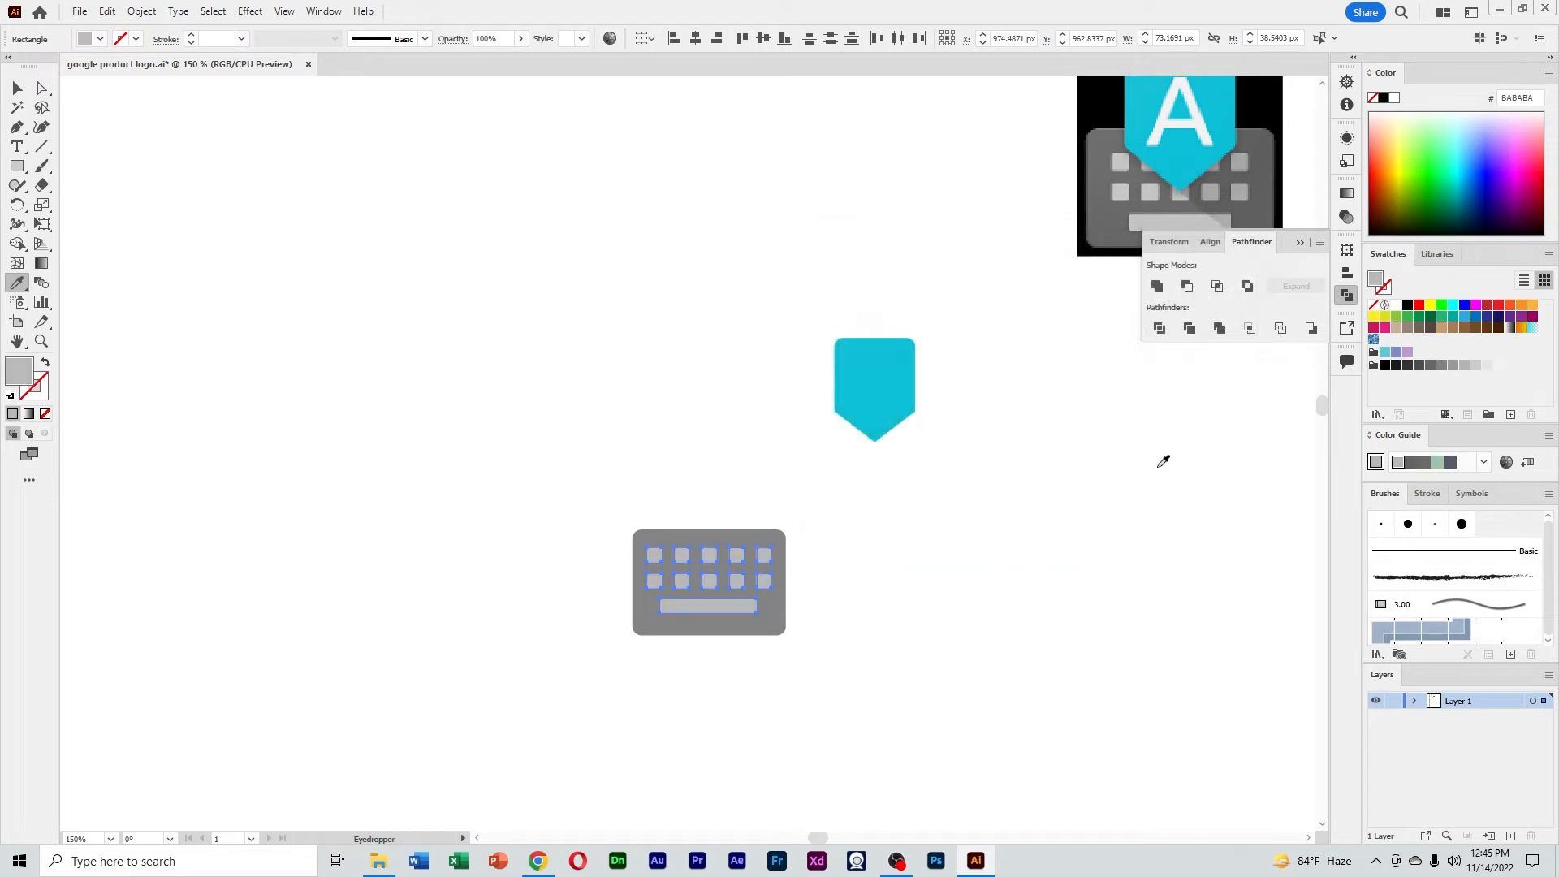
Move the cyan tag back over the upper middle of the grey keyboard
click(17, 88)
click(417, 222)
drag(890, 378, 720, 514)
key(ctrl+shift+a)
Add the letter A in Myriad Pro Regular, enlarged to about 39 pt and centred on the cyan tag
key(t)
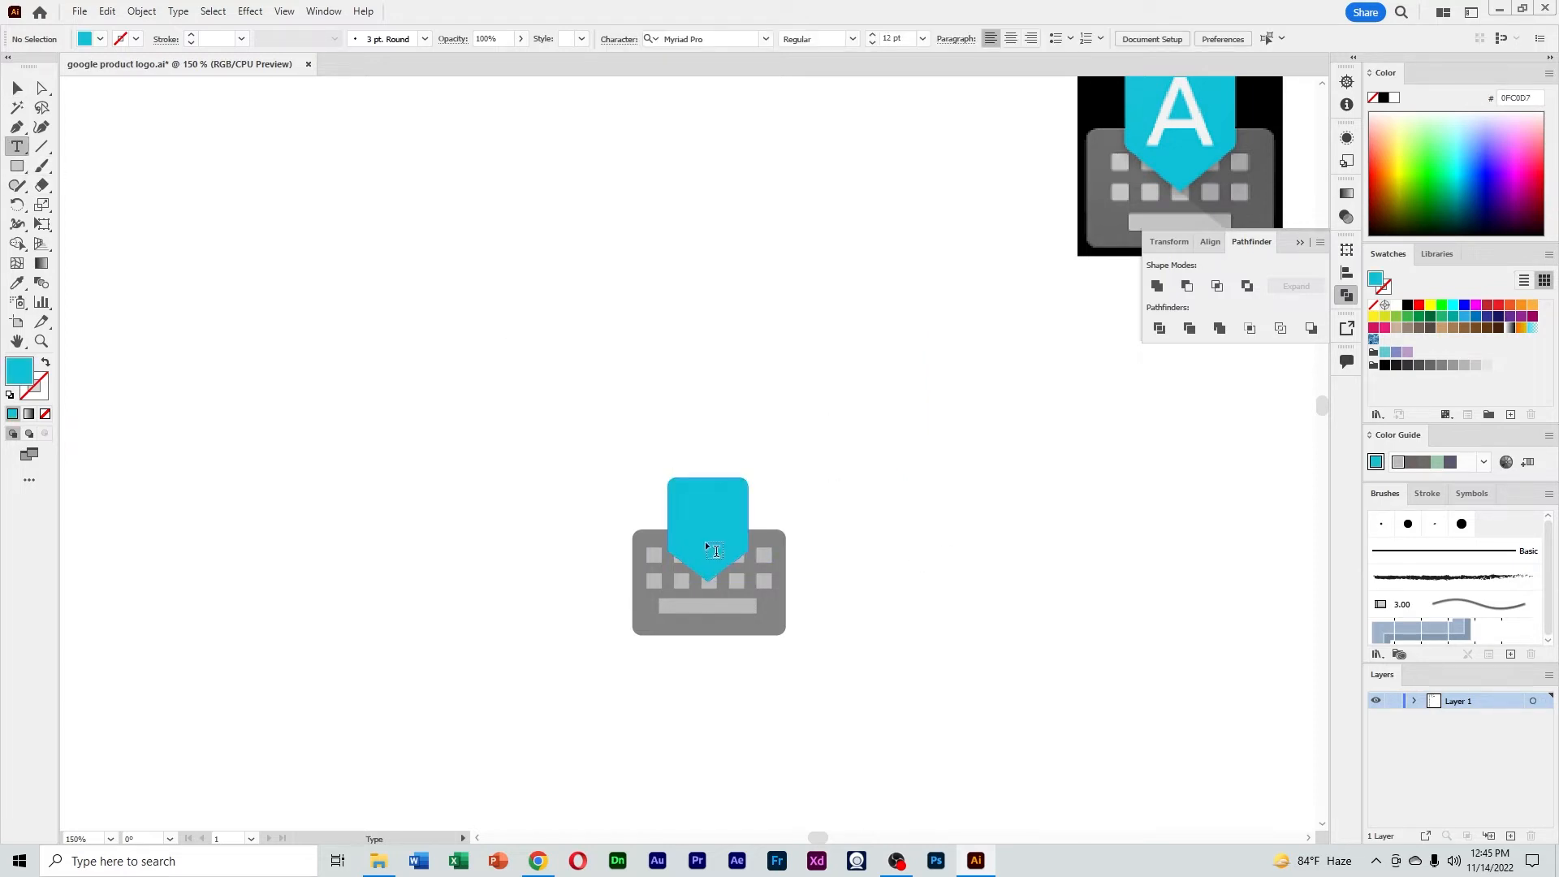
click(772, 454)
text(A)
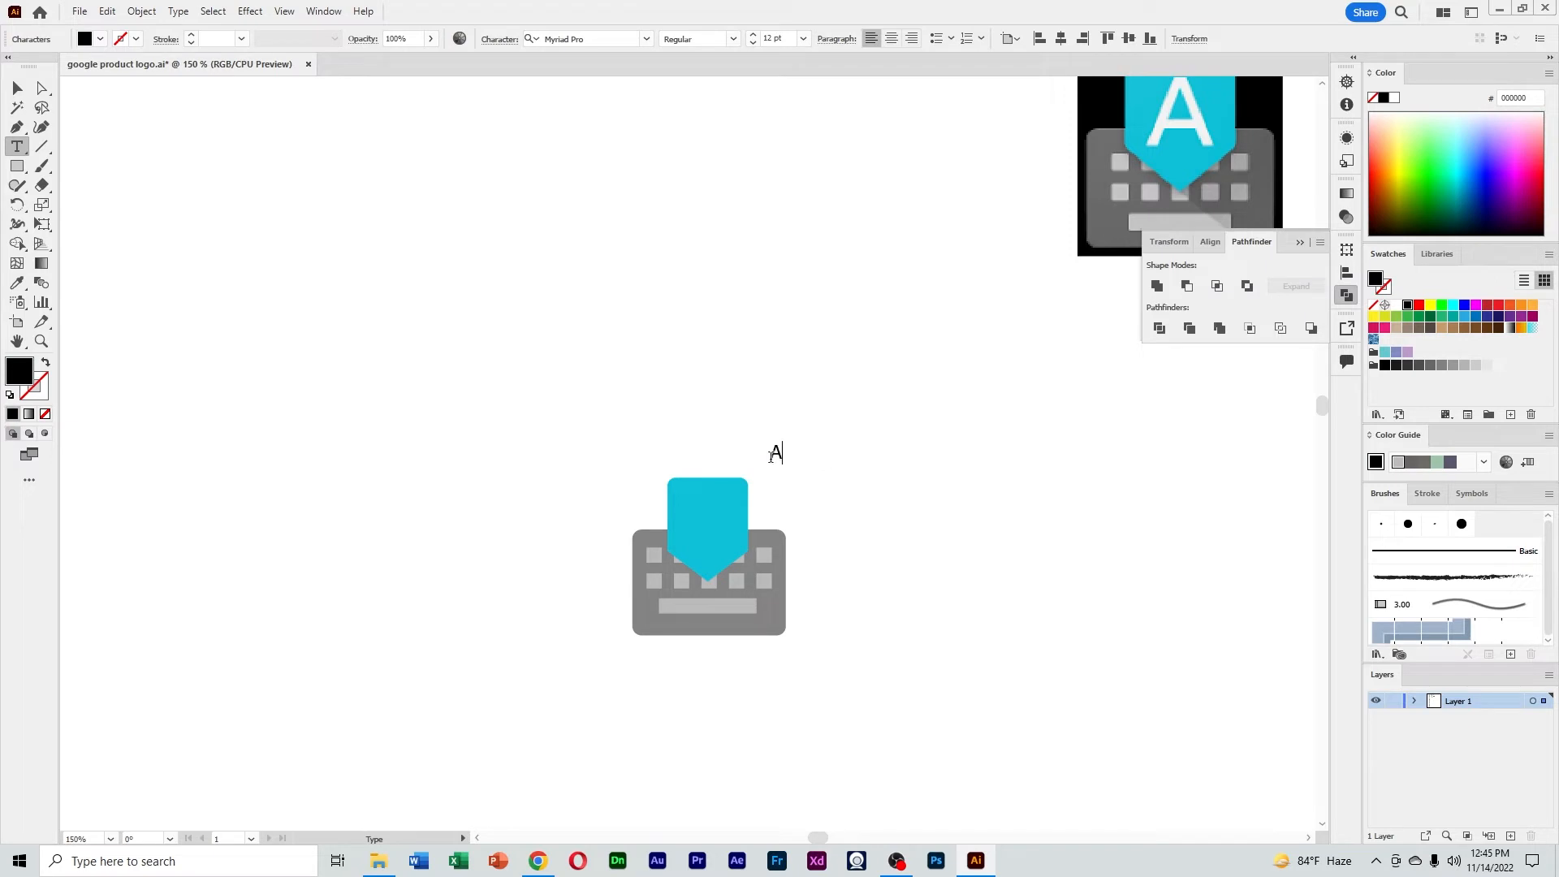
click(17, 88)
click(890, 526)
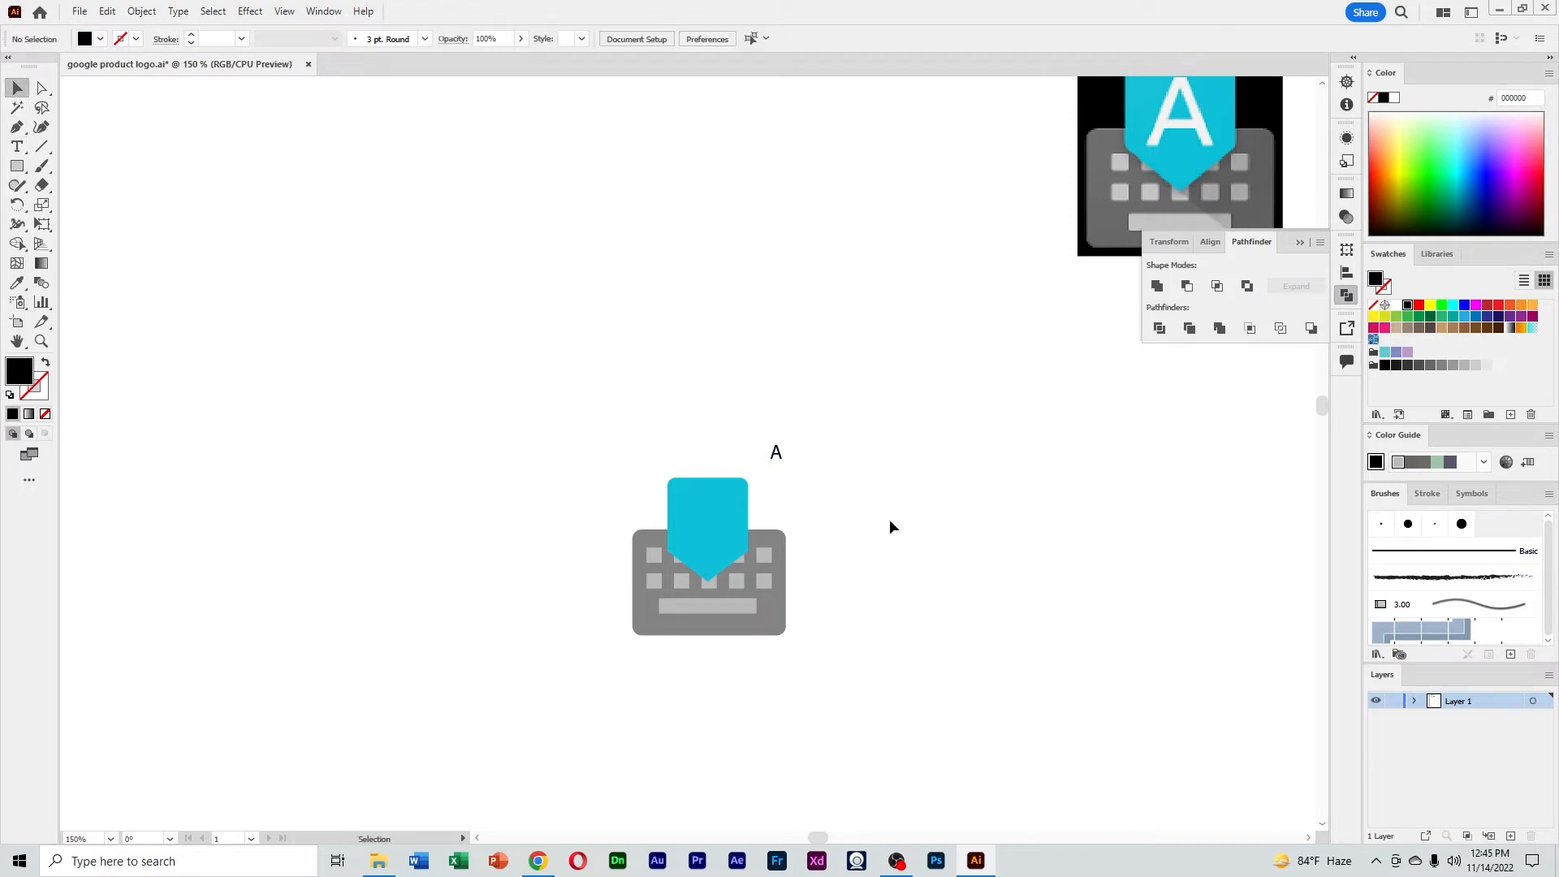
click(777, 455)
drag(784, 462, 730, 563)
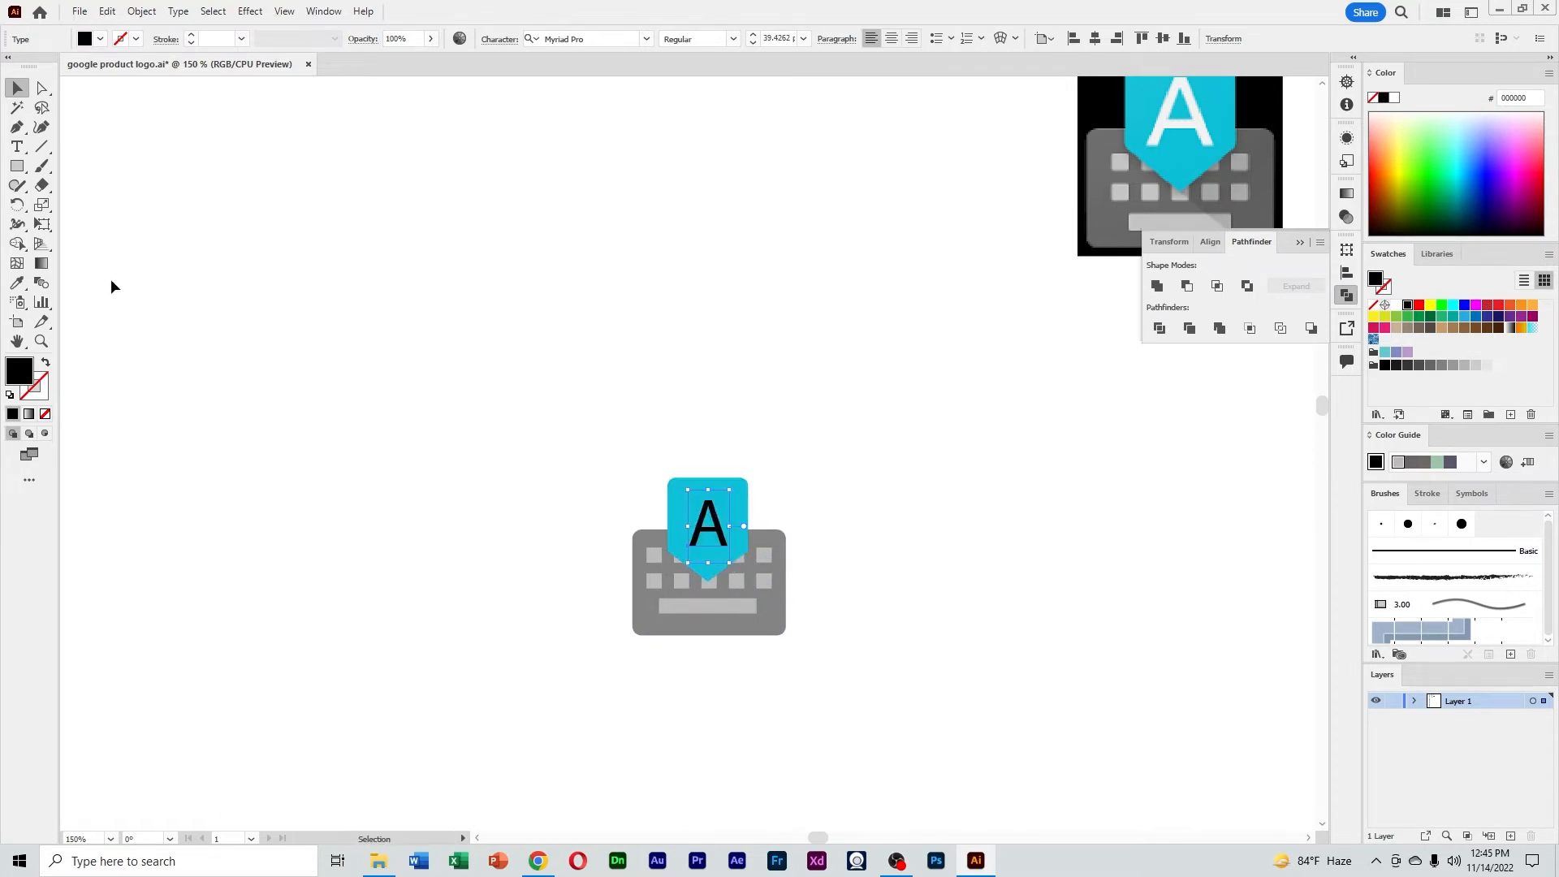
Fill the letter A with the grey sampled from the keyboard's space bar
click(16, 283)
click(690, 605)
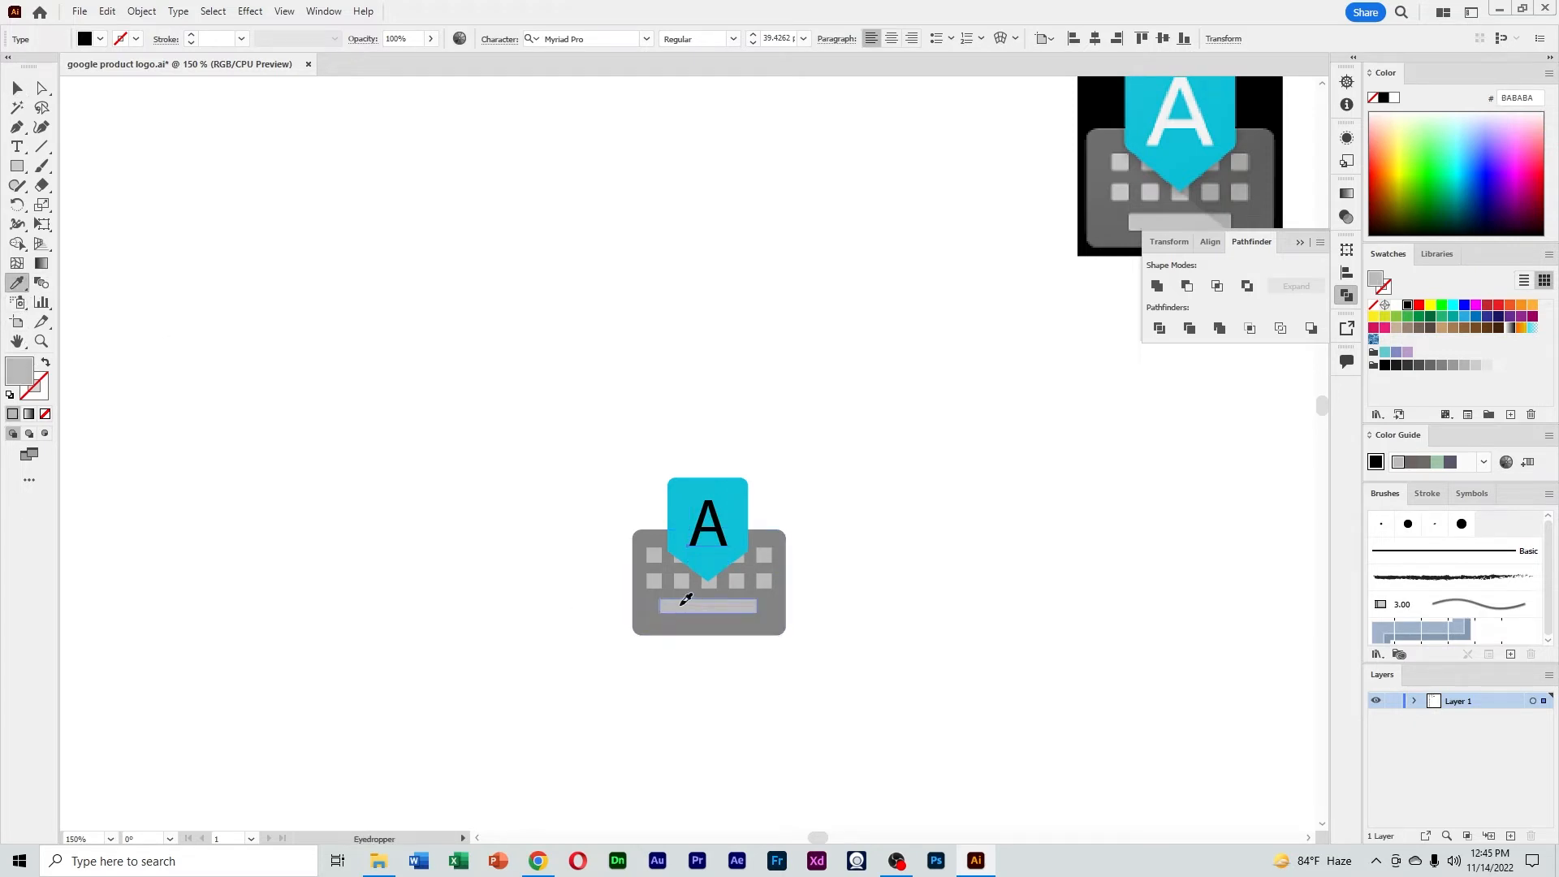
click(20, 88)
click(898, 498)
Set the fill of the letter A on the cyan tag to light grey DDDDDD
ctrl+click(797, 517)
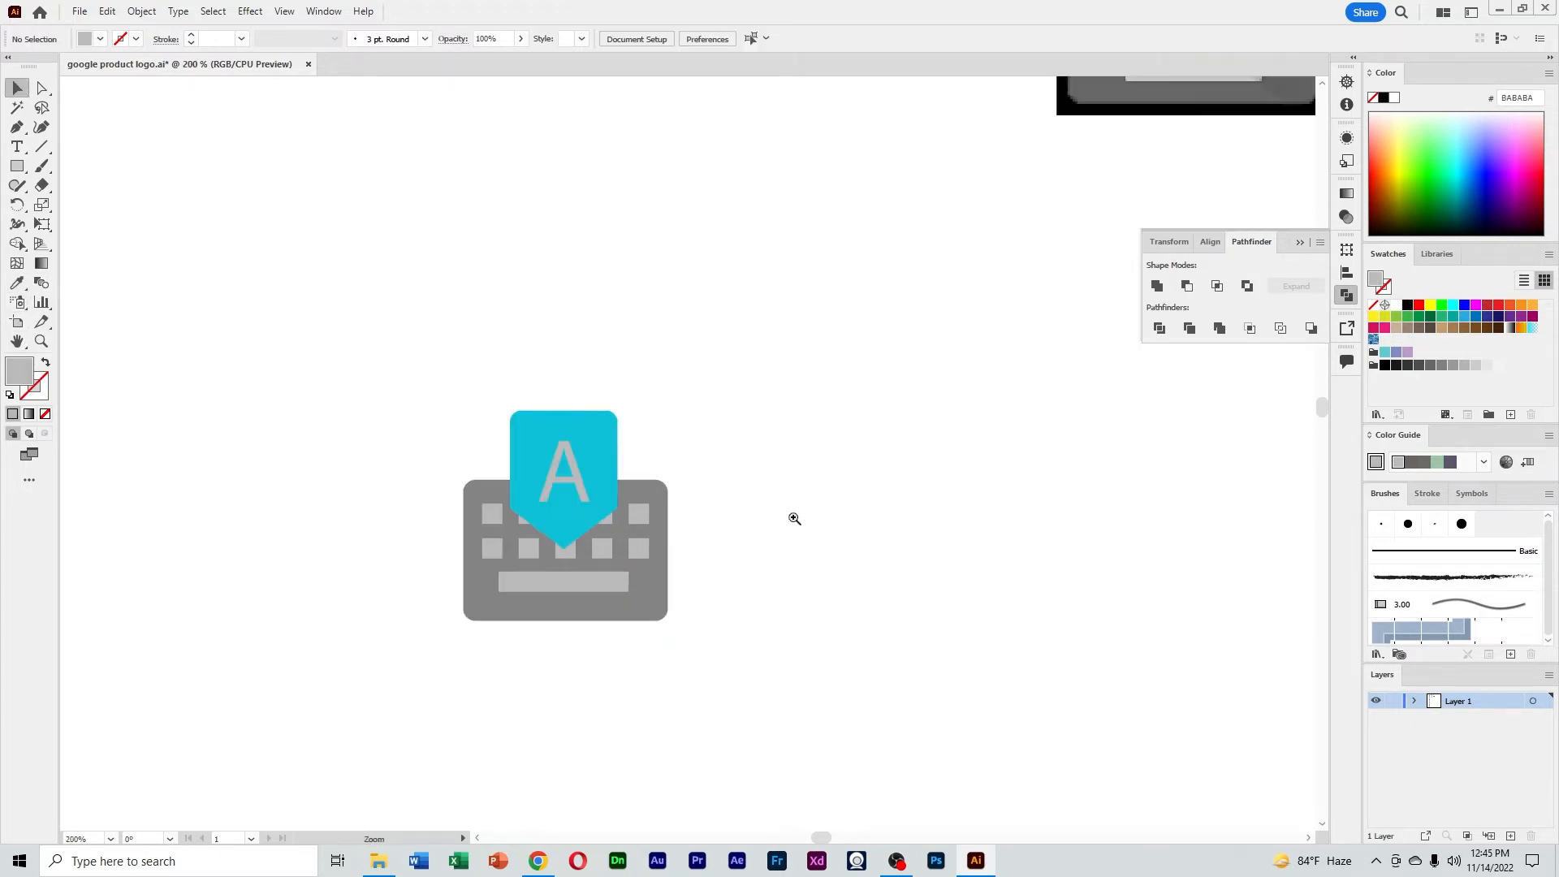
drag(833, 502, 756, 507)
ctrl+alt+click(746, 494)
ctrl+alt+click(745, 495)
ctrl+alt+click(745, 494)
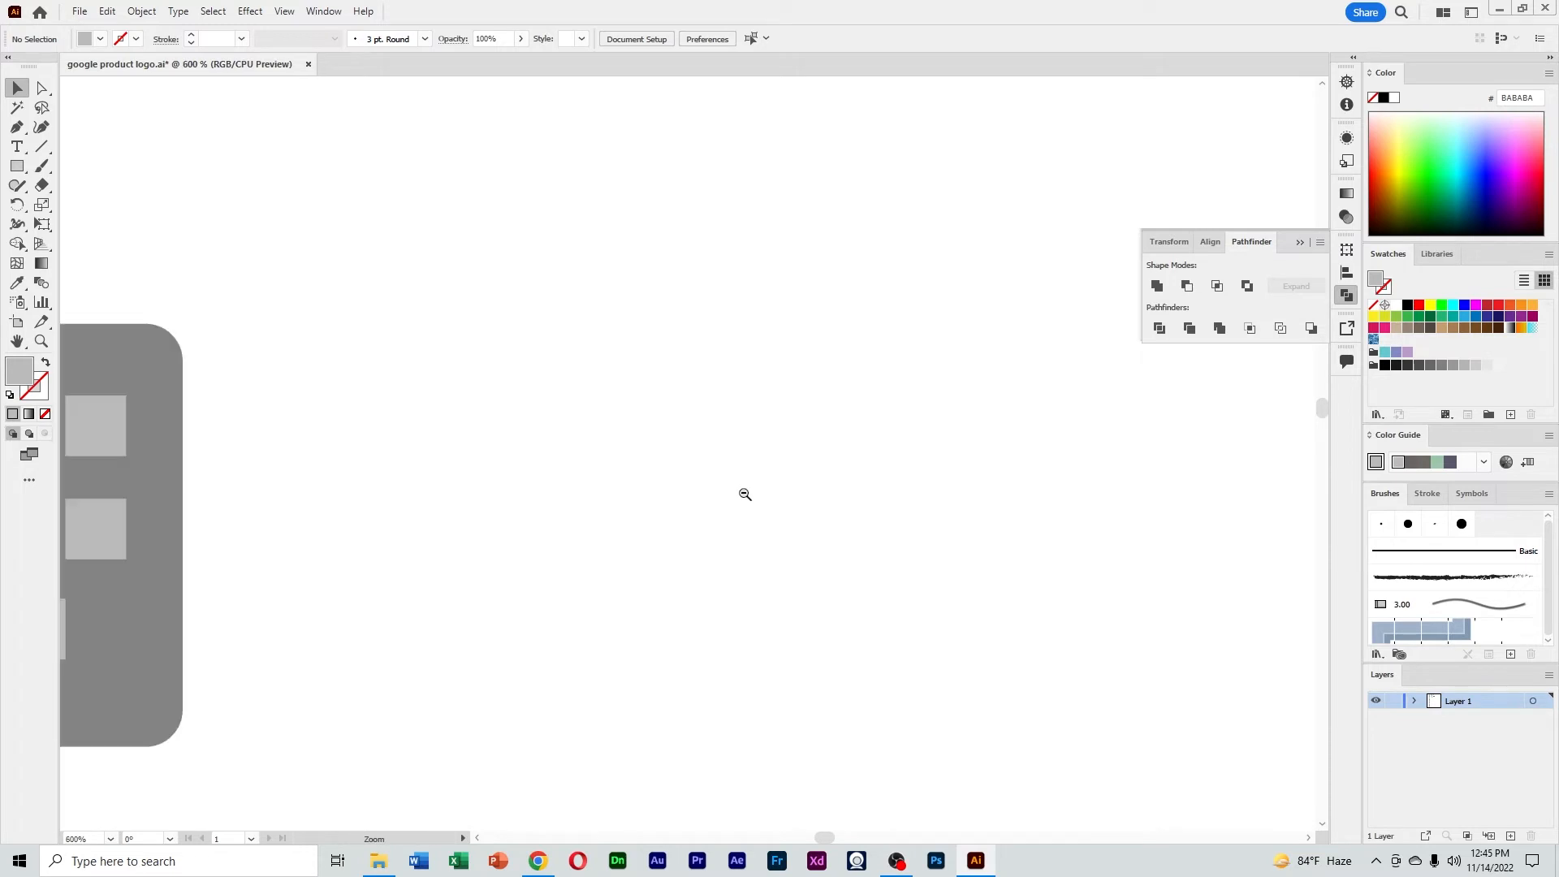
ctrl+alt+click(745, 494)
ctrl+alt+click(745, 494)
ctrl+alt+click(746, 494)
drag(463, 421, 765, 536)
drag(823, 464, 807, 573)
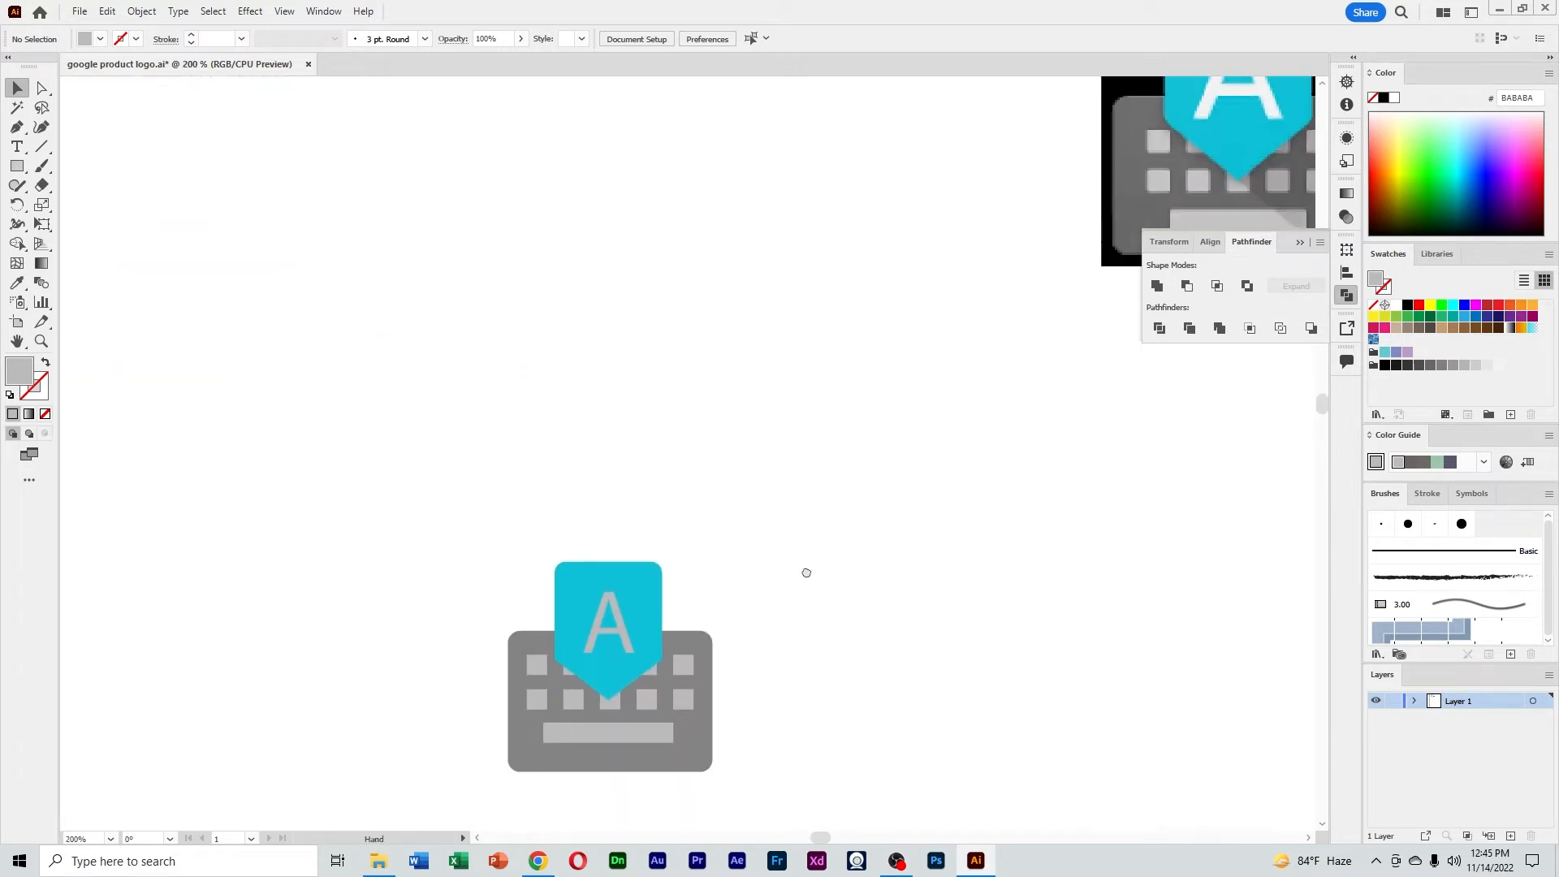
click(608, 620)
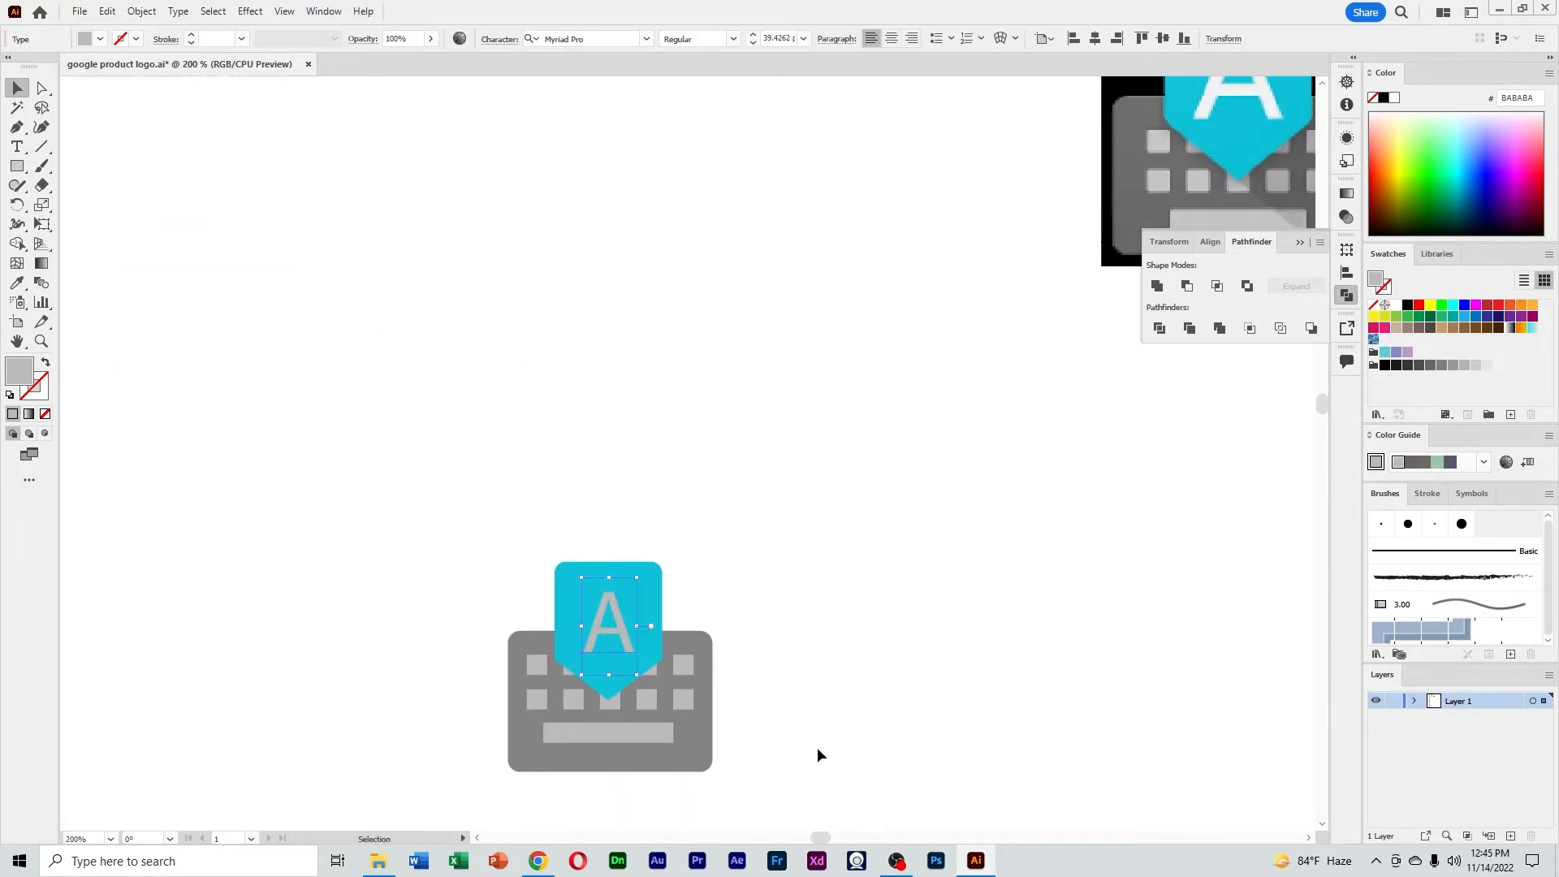
double_click(22, 370)
drag(858, 338, 808, 317)
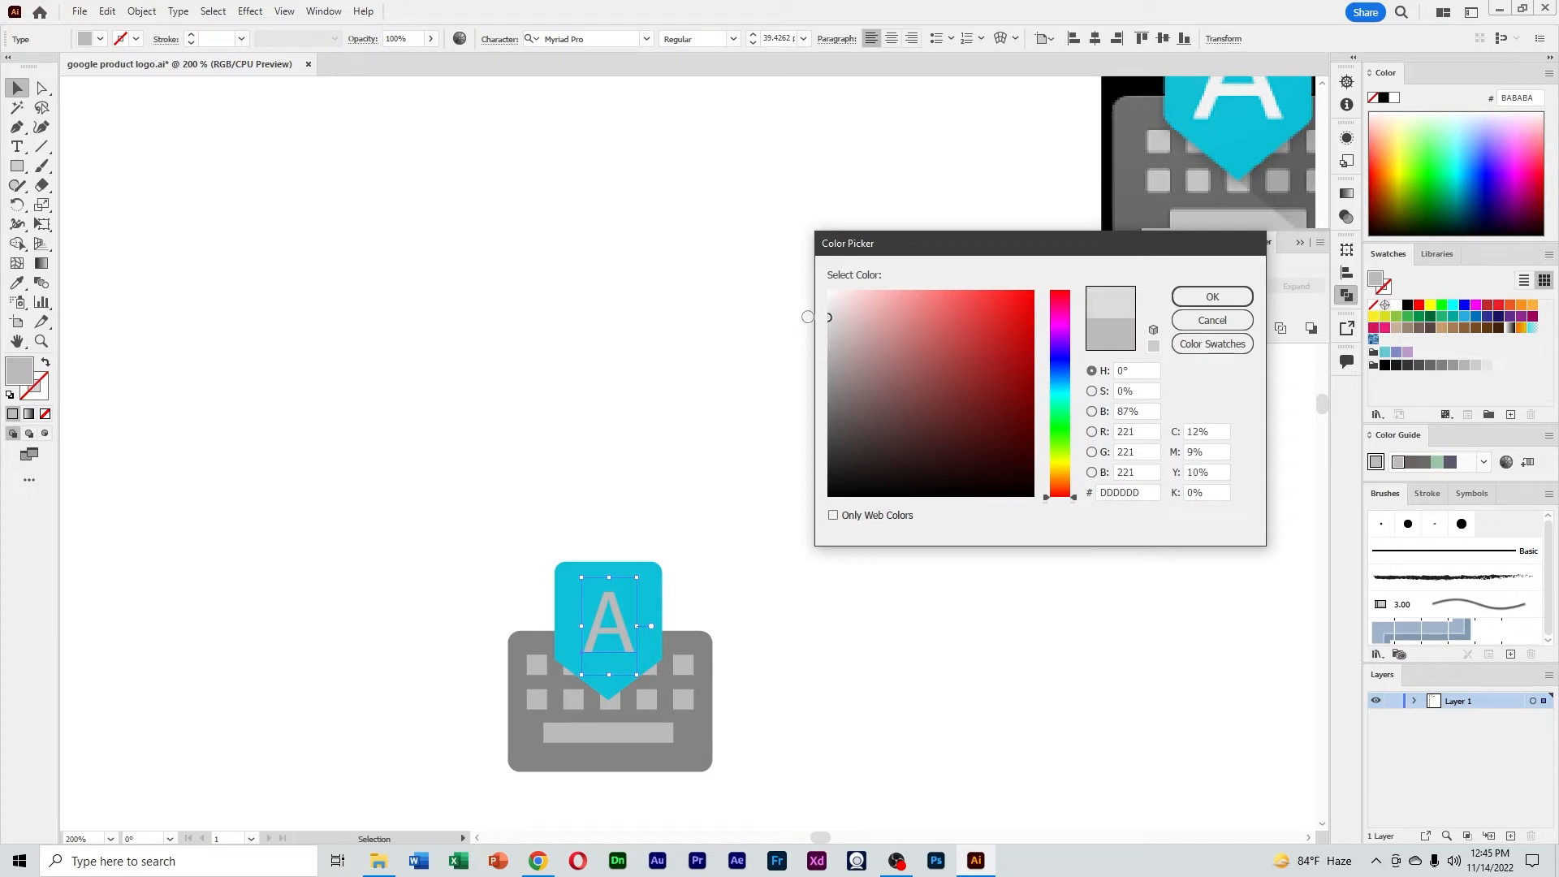
click(1212, 297)
click(872, 566)
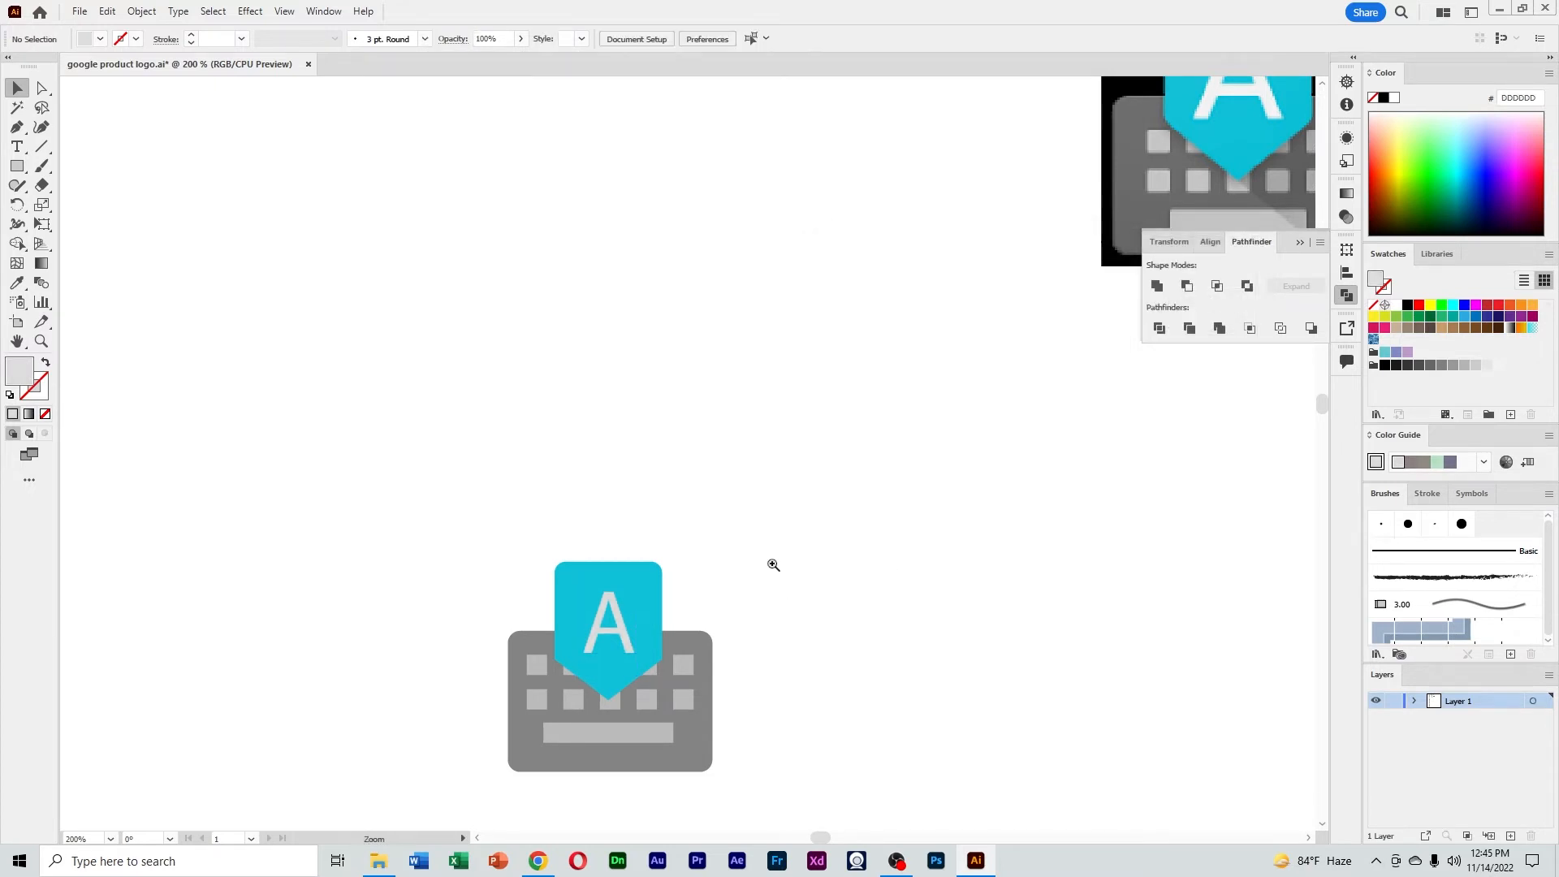
ctrl+alt+click(754, 529)
drag(698, 453, 806, 535)
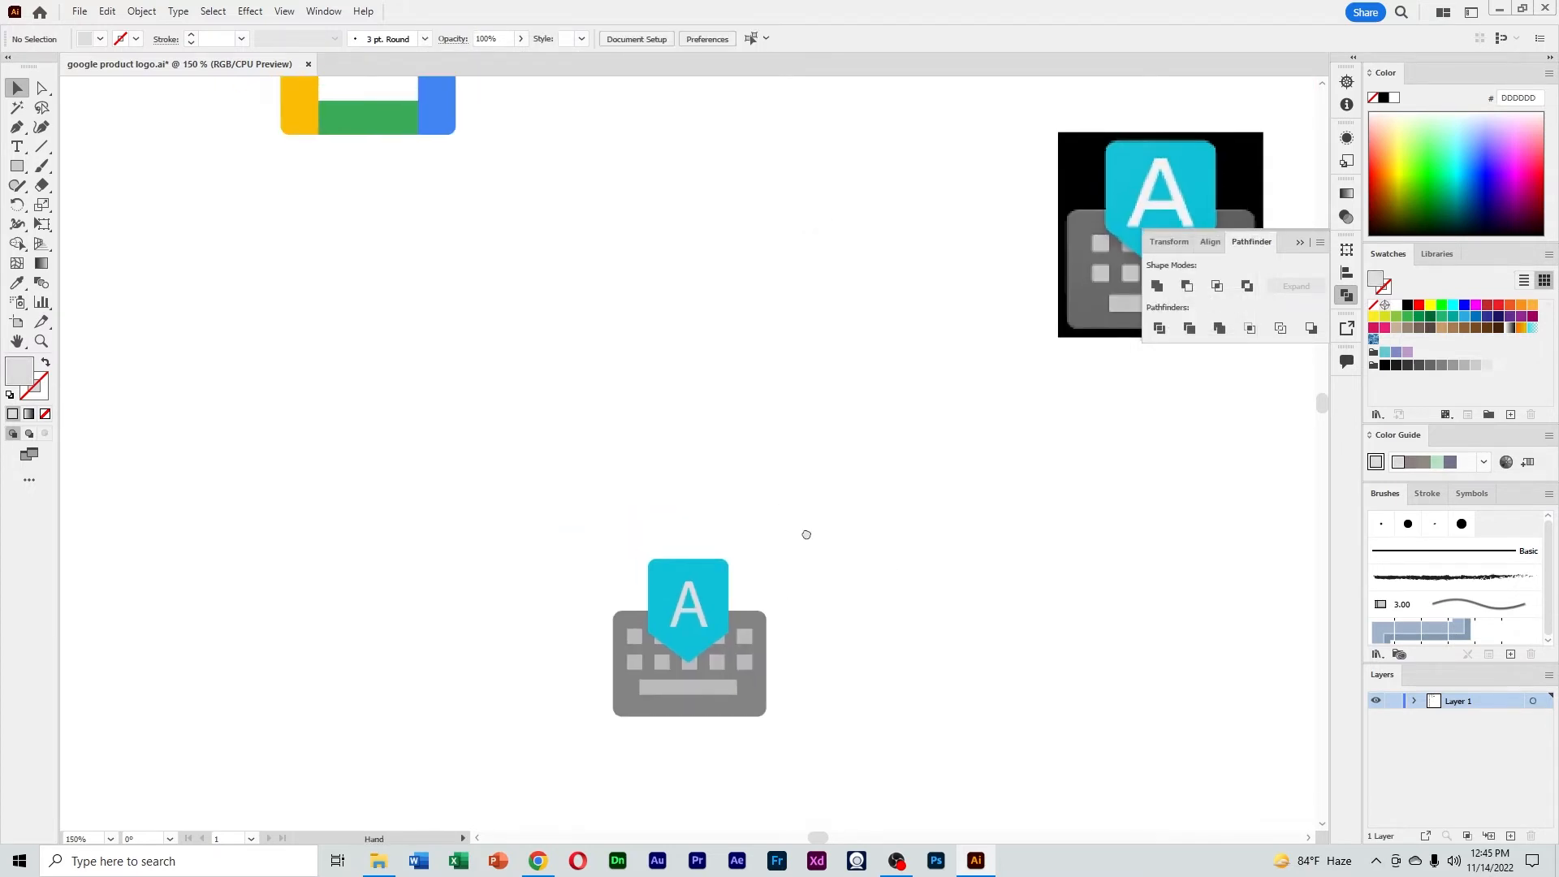
Draw a light grey rectangle about 142 by 158 px covering the right part of the keyboard icon
click(1347, 295)
key(ctrl+minus)
drag(992, 415, 1017, 395)
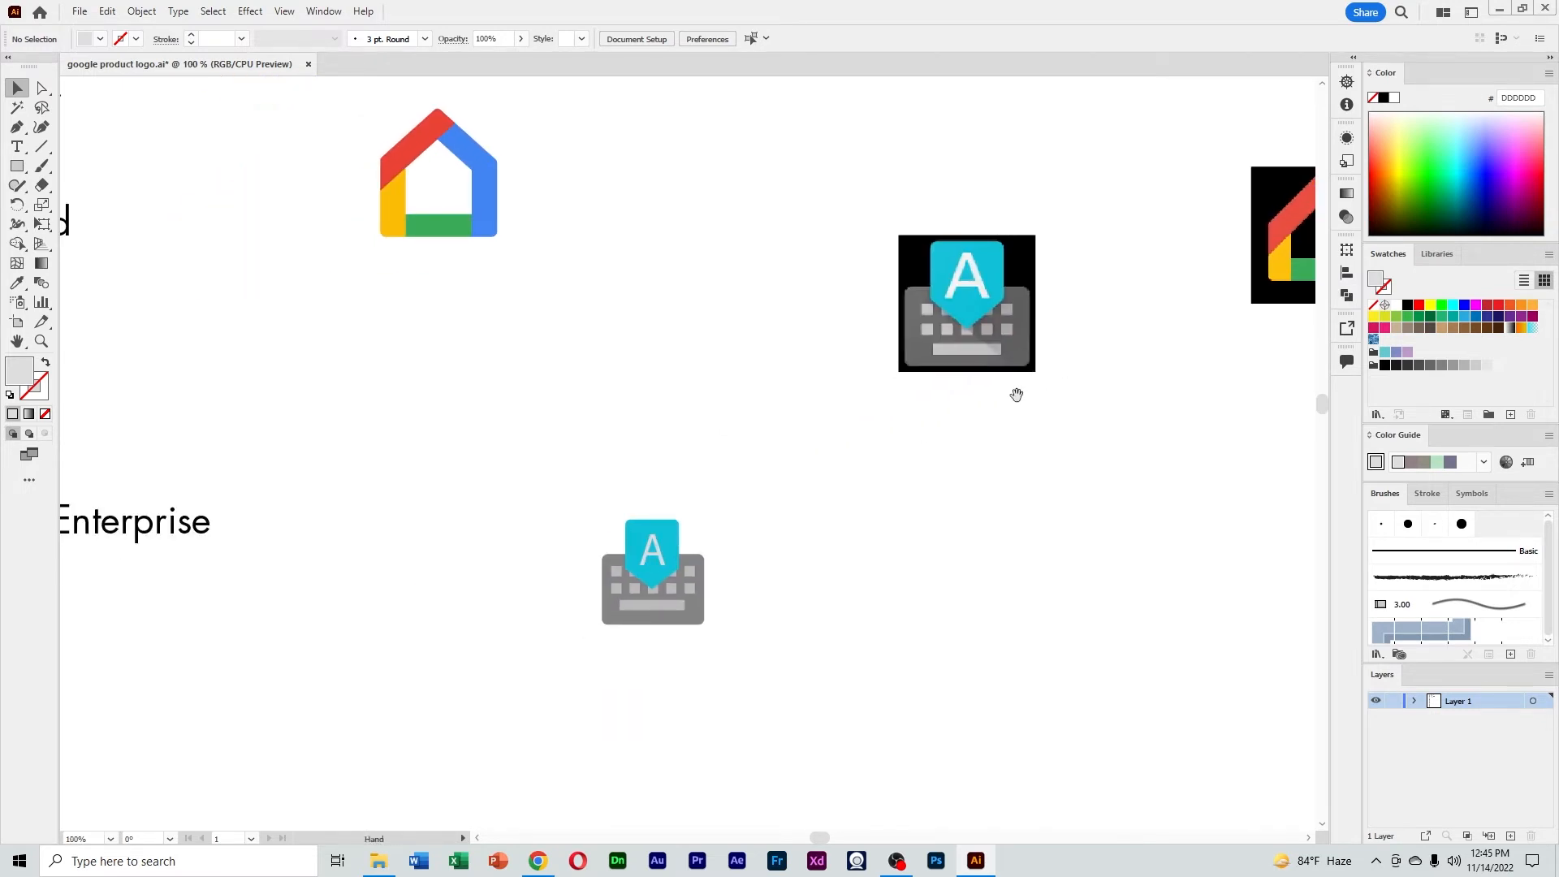
drag(827, 538, 830, 564)
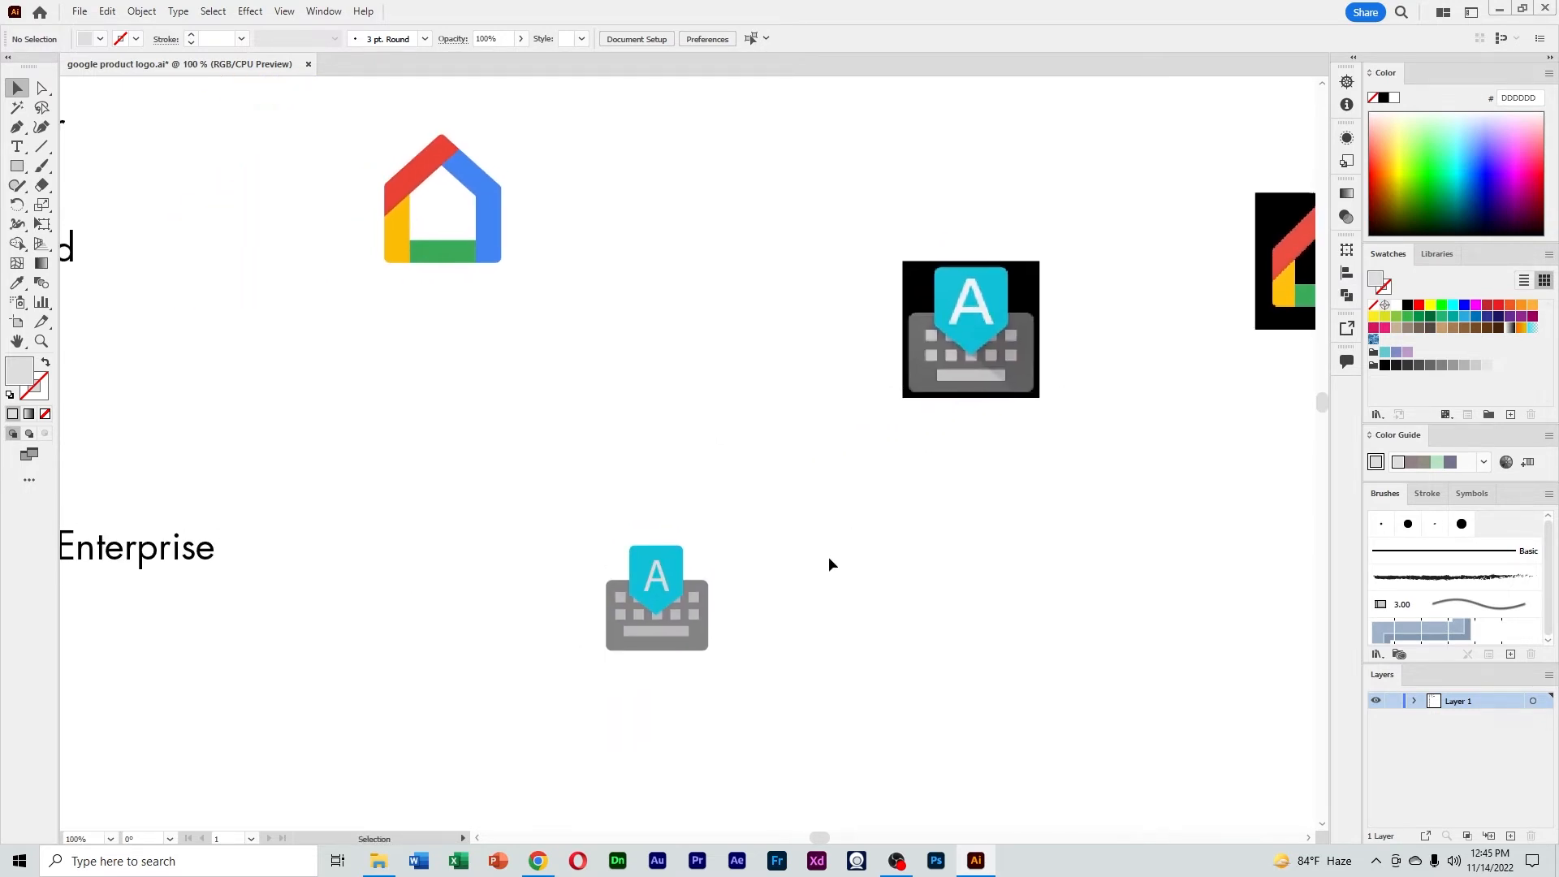
drag(836, 623, 836, 630)
key(m)
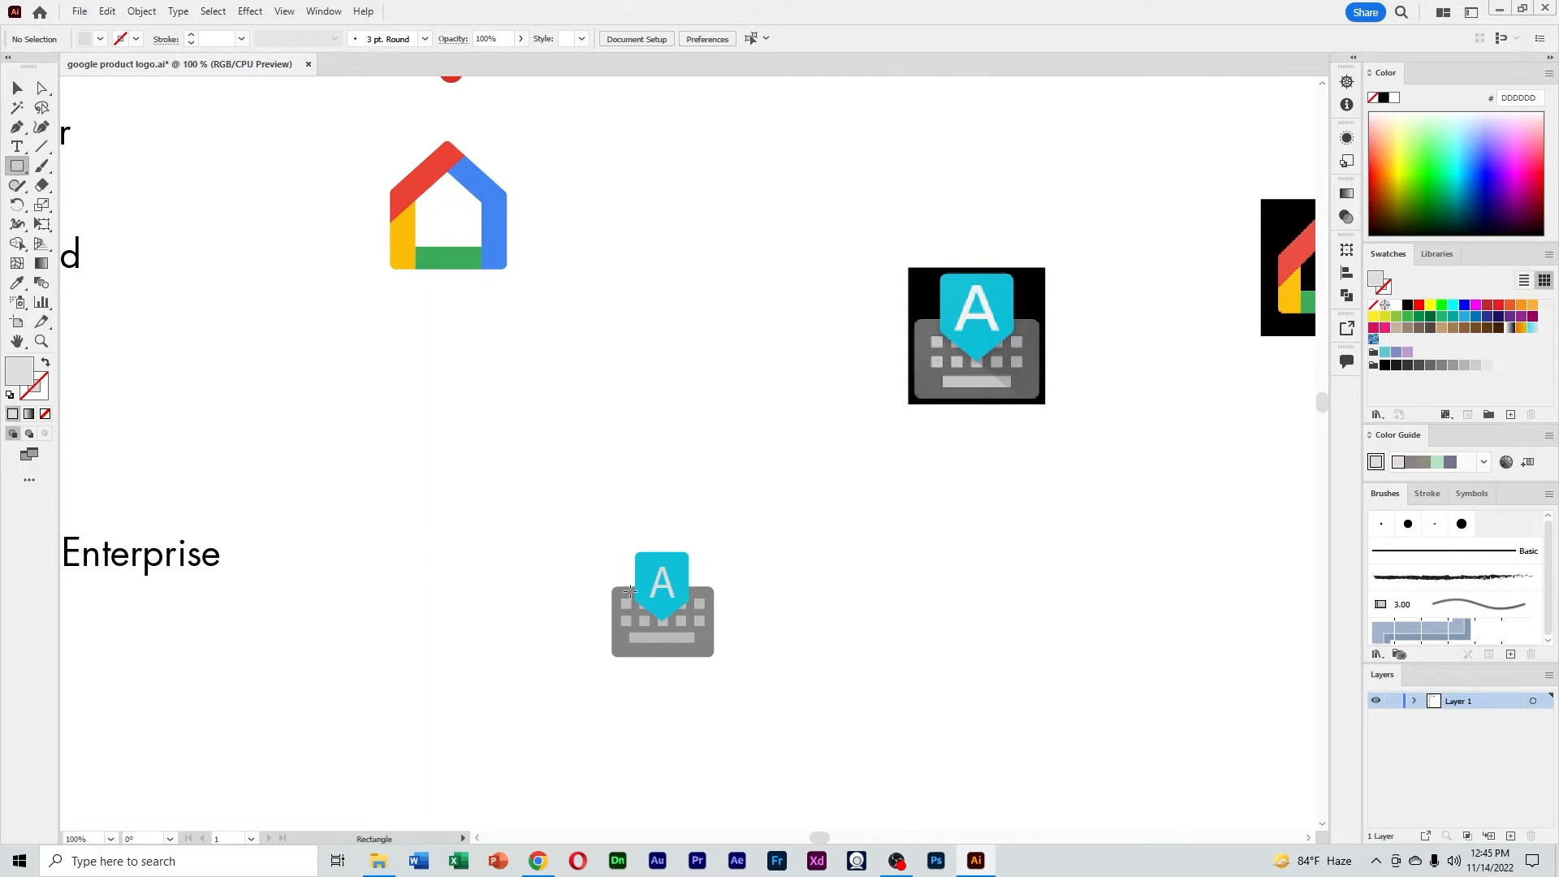
drag(645, 523, 807, 701)
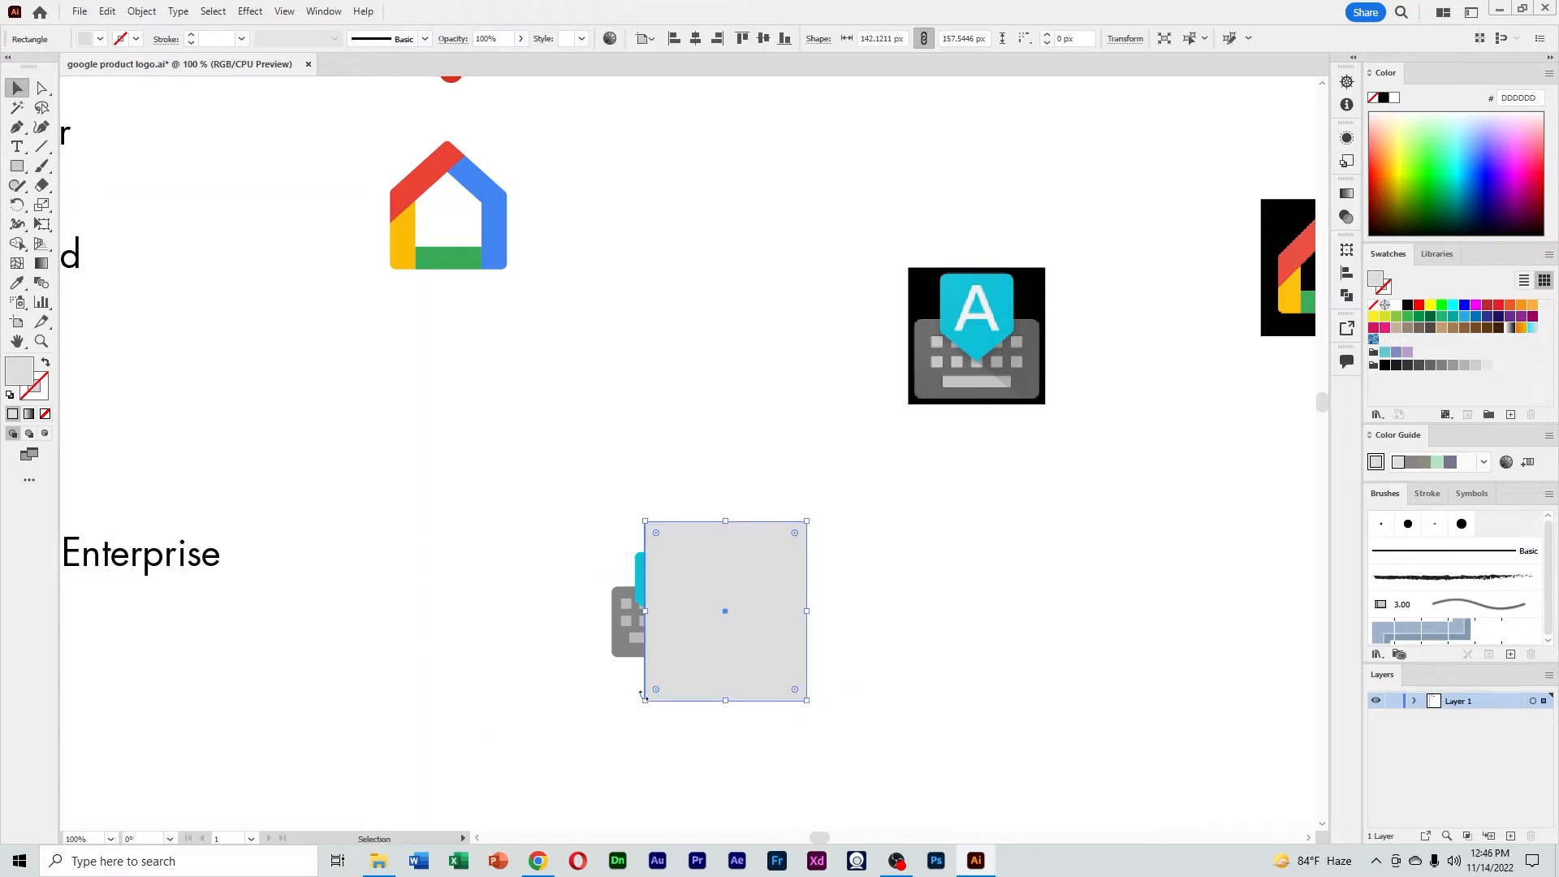
Reshape the grey rectangle's corner points into a slanted shadow that fans out rightwards from the cyan tag's left edge
key(a)
drag(645, 701, 699, 706)
key(ctrl+z)
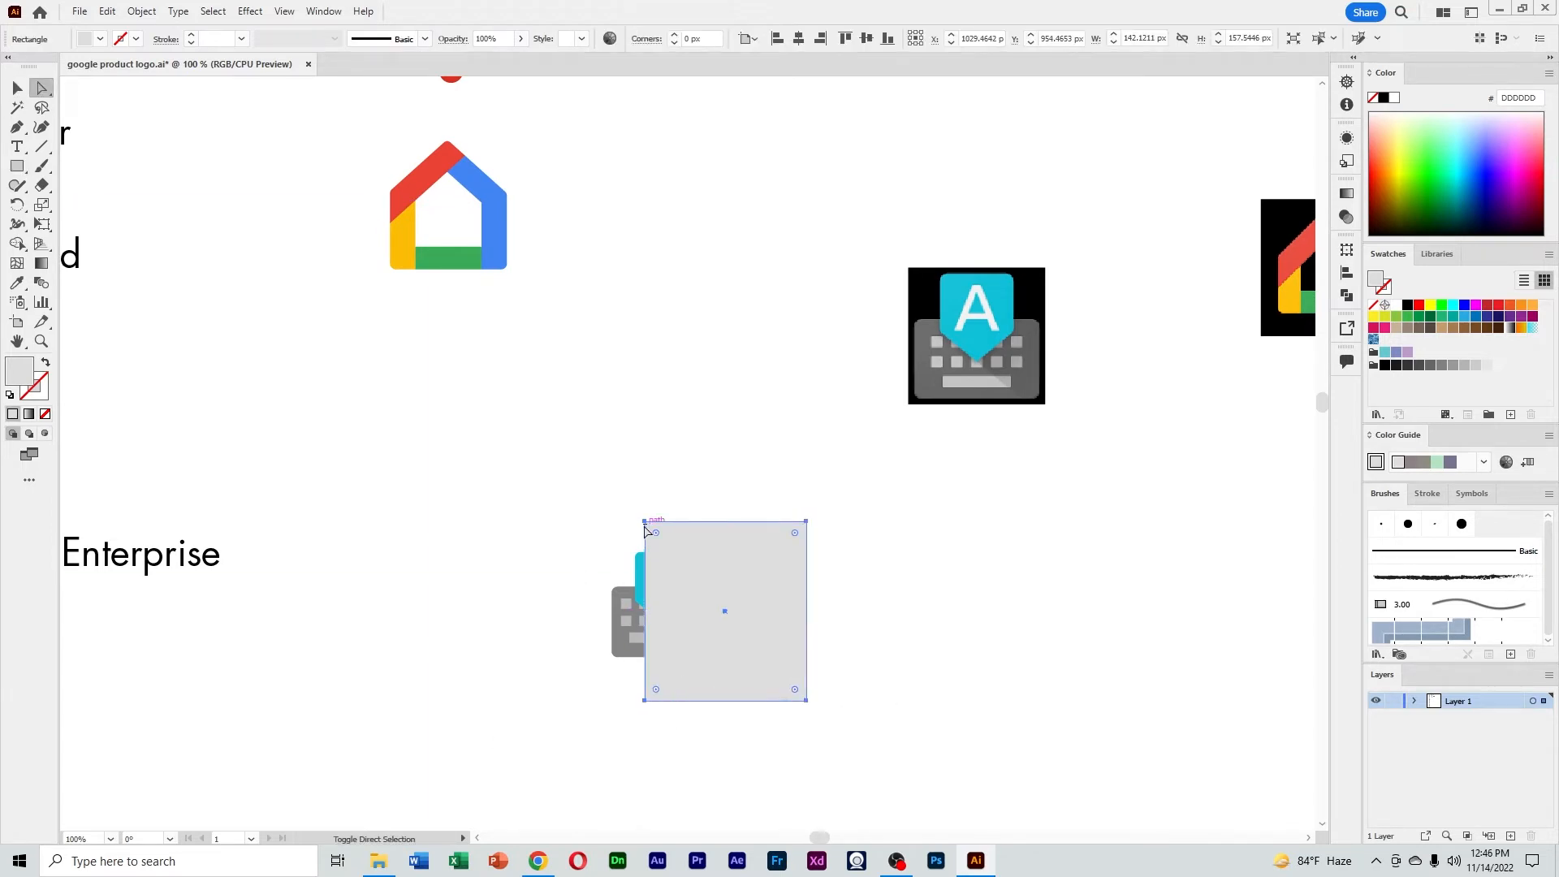
drag(644, 523, 682, 524)
drag(645, 700, 743, 699)
drag(681, 524, 635, 602)
drag(807, 521, 848, 531)
key(v)
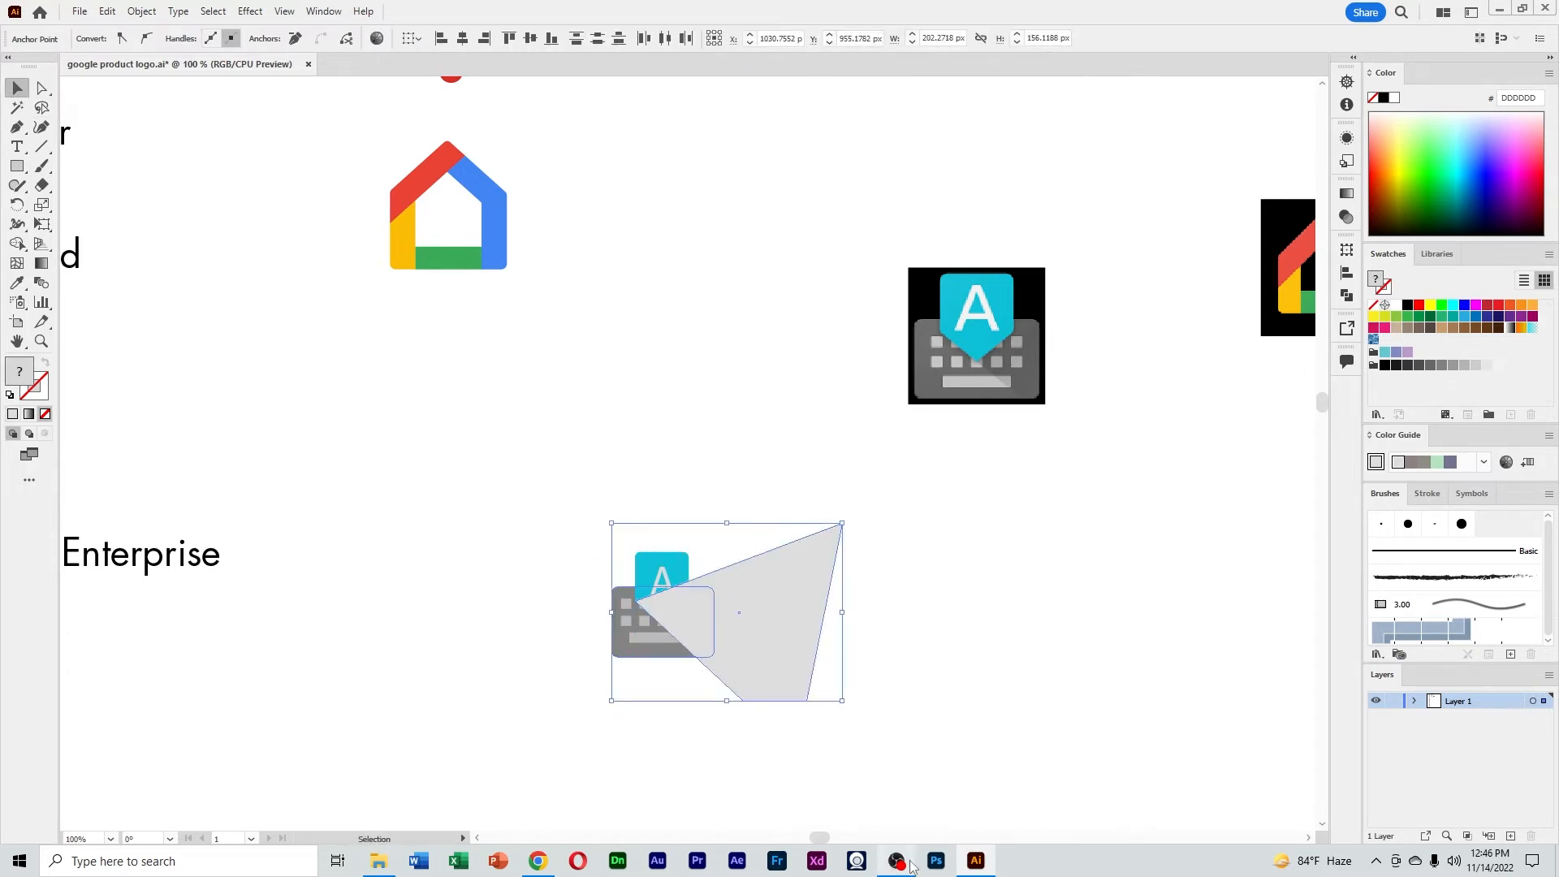
Remove the part of the shadow shape outside the keyboard outline with the Shape Builder tool
click(897, 861)
click(908, 867)
click(20, 244)
alt+click(768, 617)
click(12, 89)
click(365, 406)
Fill the shadow shape with dark grey 4C4C4C and arrange it behind the cyan tag and its letter A
click(662, 619)
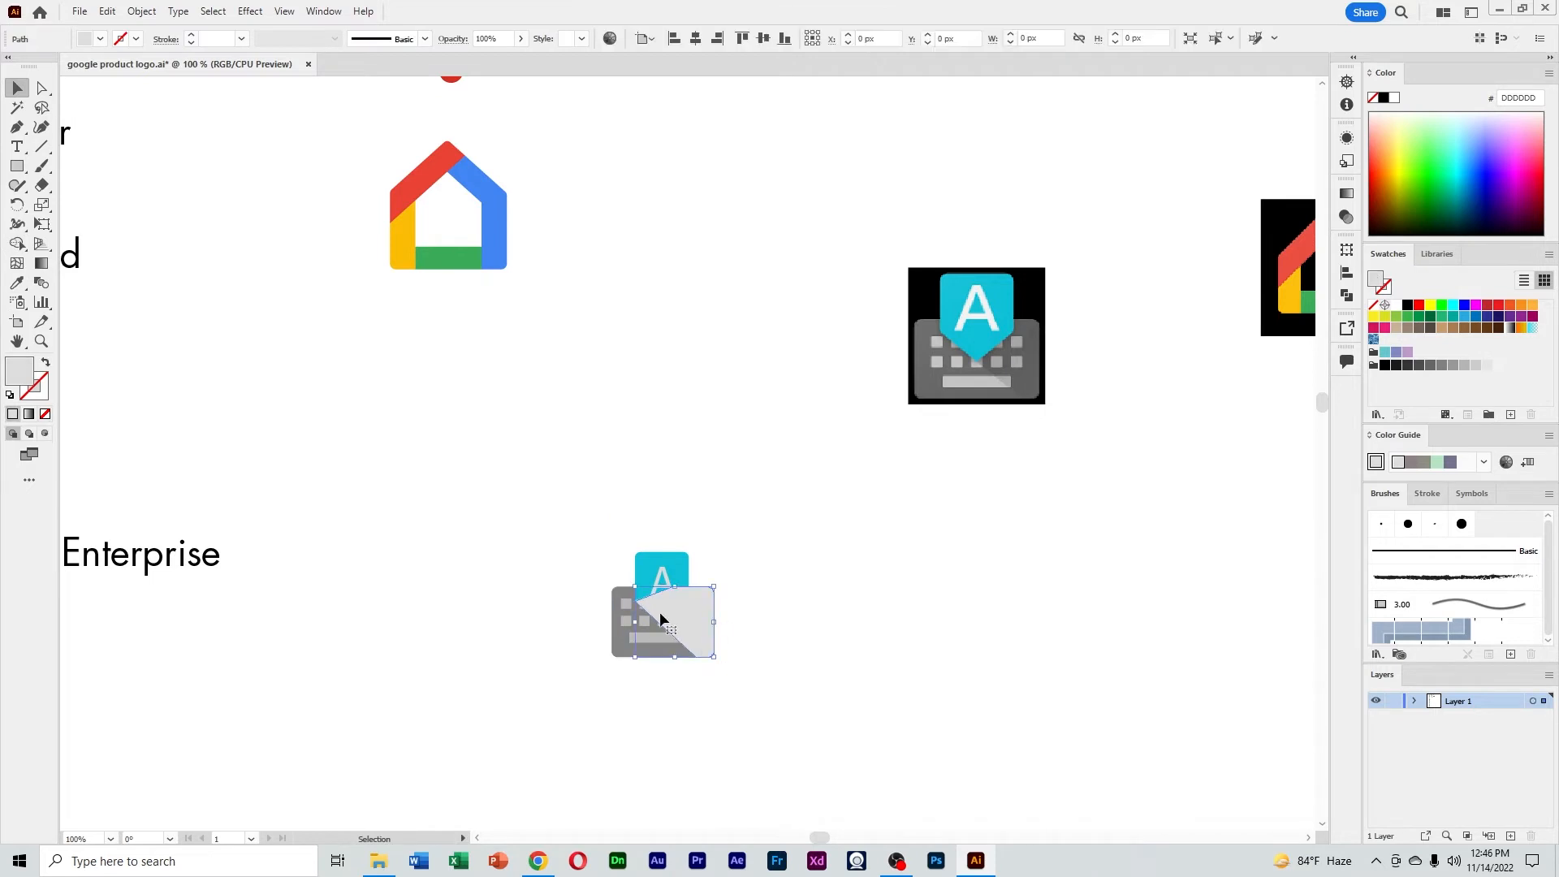
double_click(19, 371)
click(829, 433)
click(1211, 297)
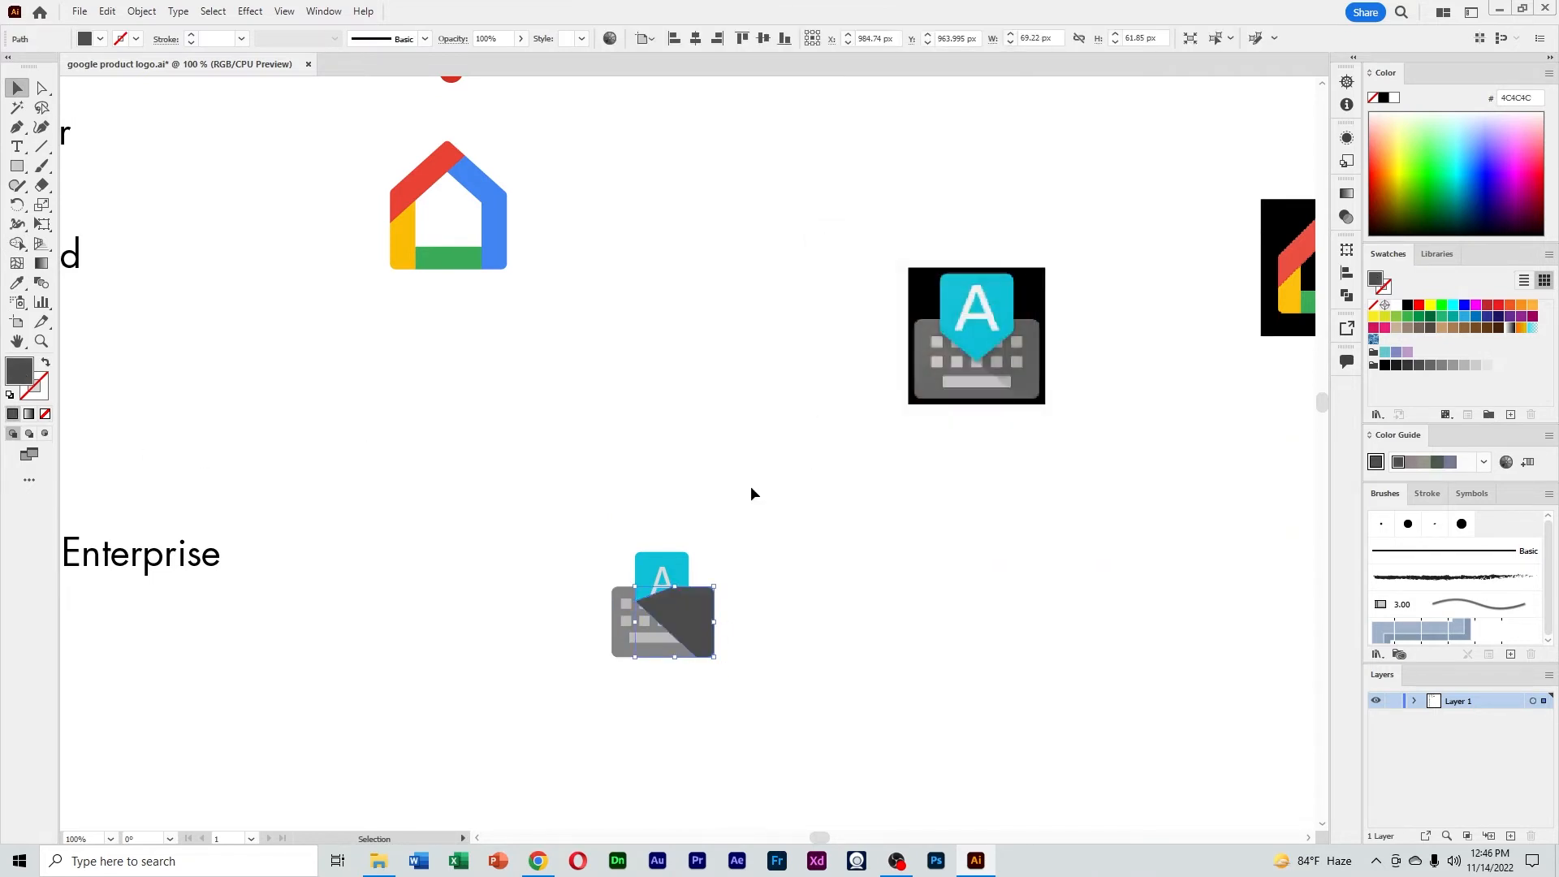
right_click(670, 574)
mouse_move(731, 484)
click(860, 543)
click(744, 602)
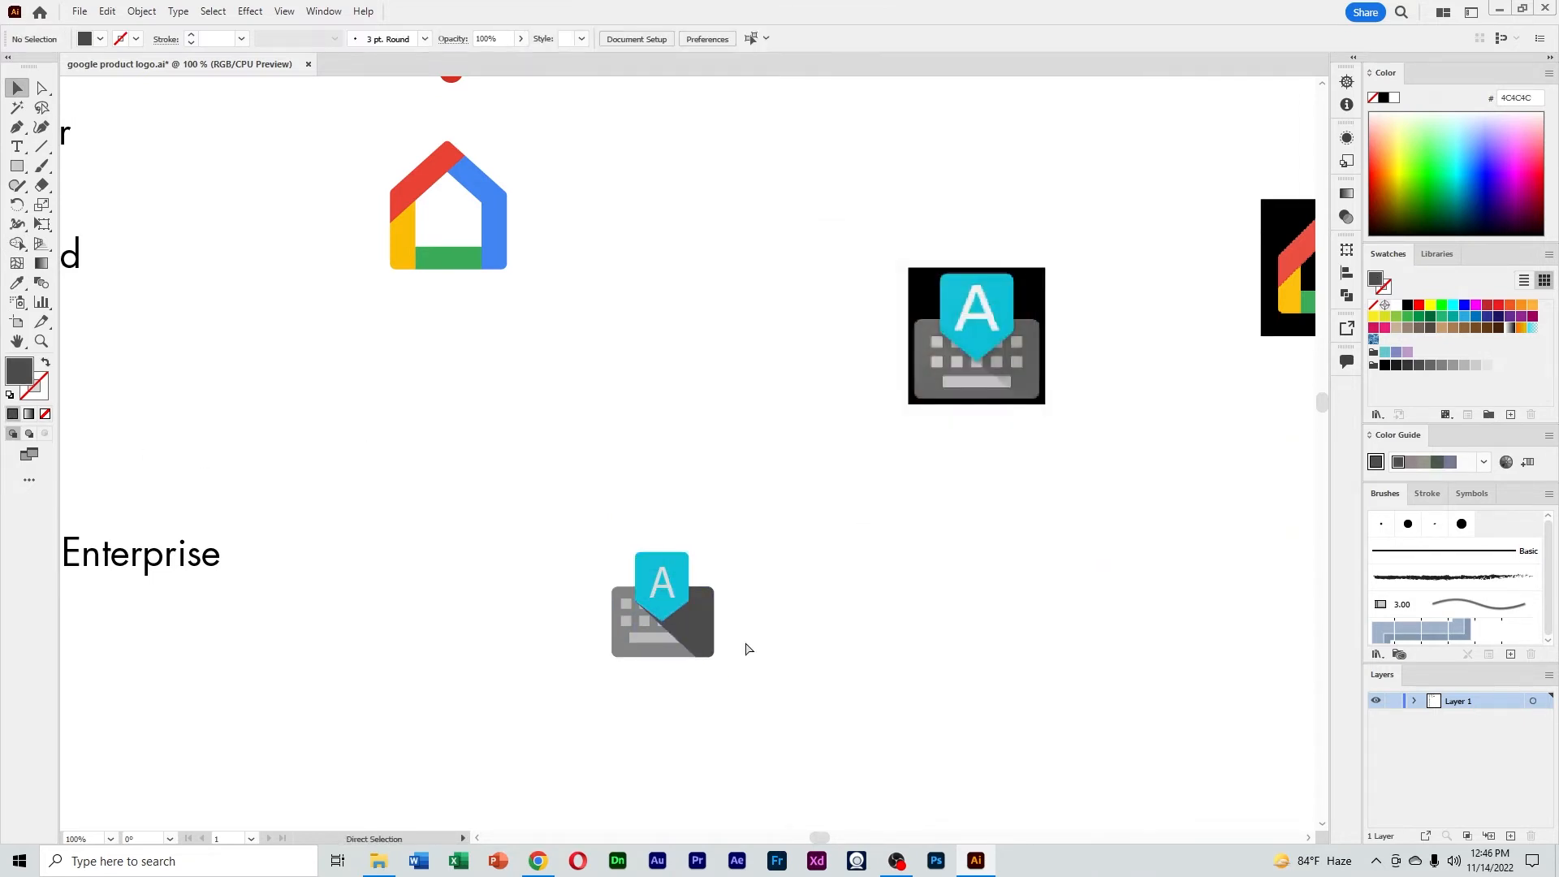
Shift the shadow's lower-left anchor point along the keyboard's bottom edge towards its lower-right corner
scroll(745, 645, up, 2)
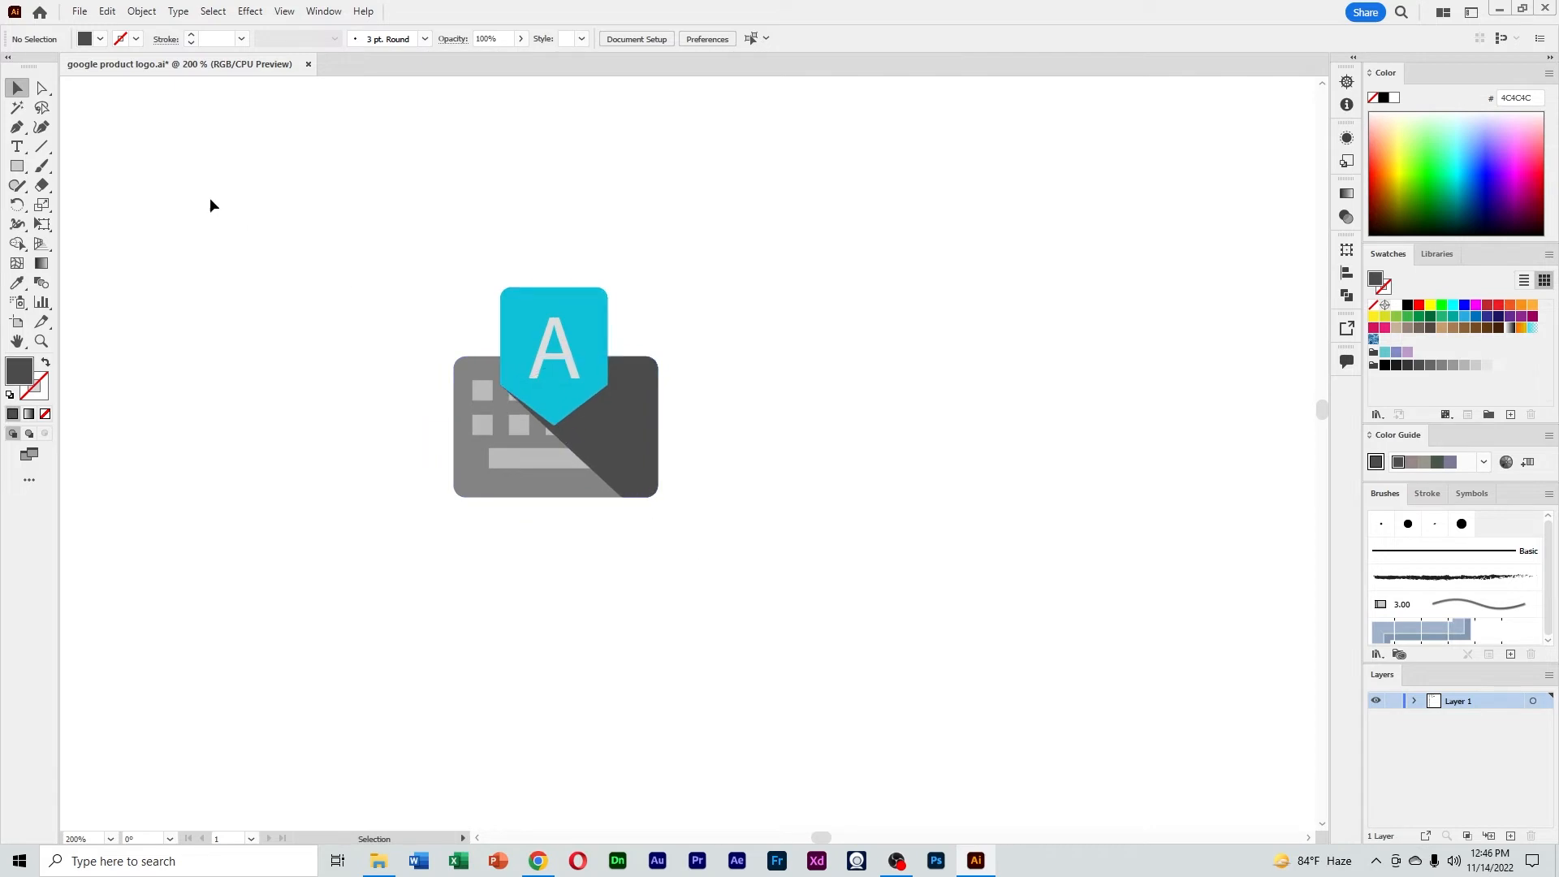
key(a)
drag(627, 494, 646, 497)
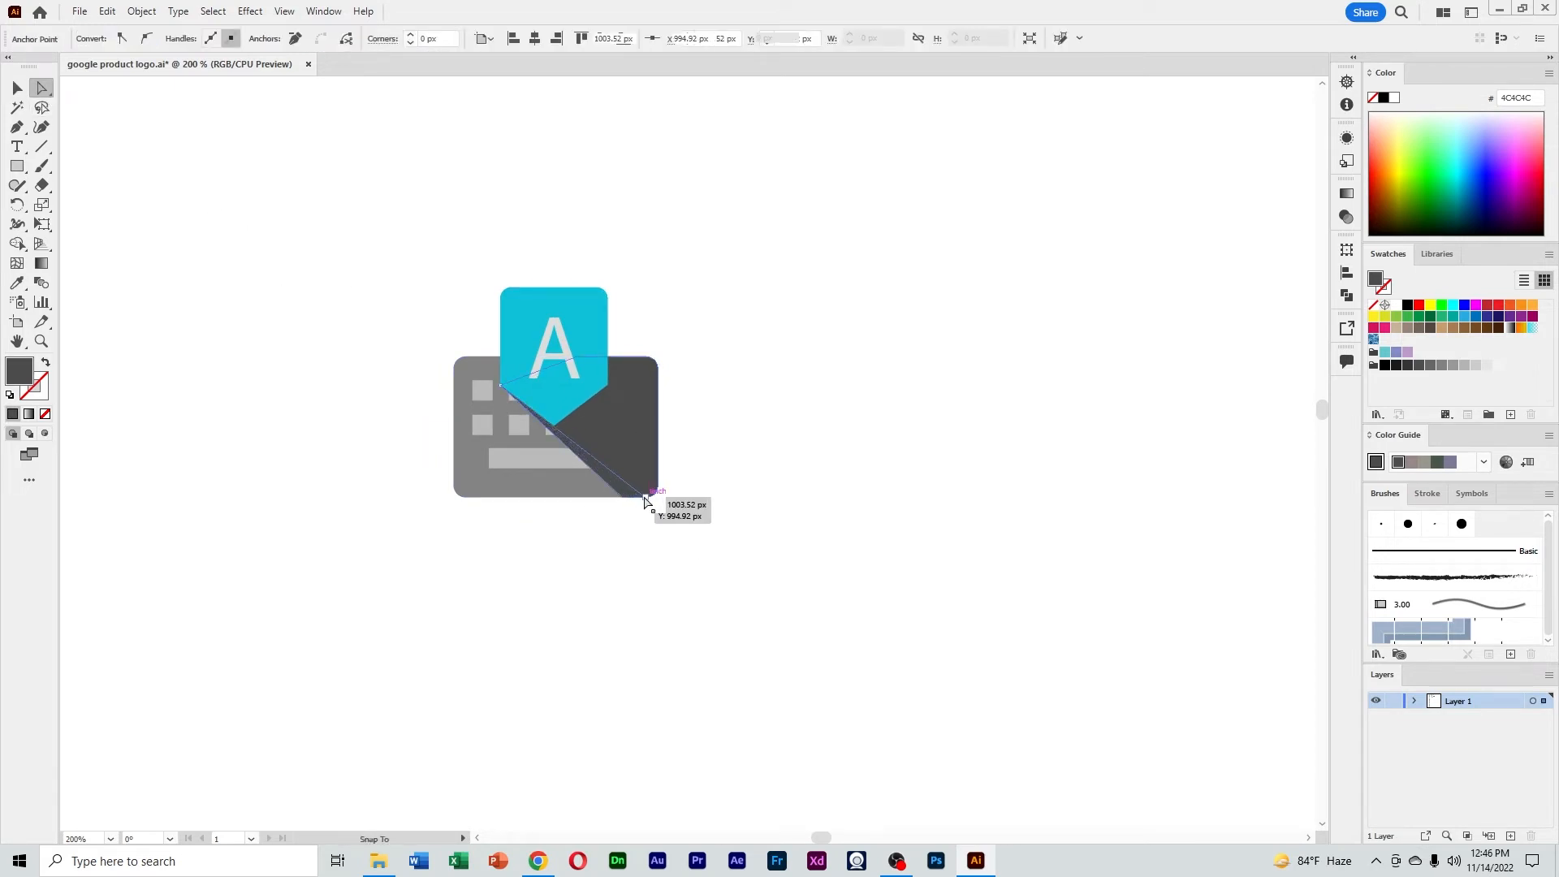
click(132, 213)
Lower the opacity of the dark grey shadow so the keyboard keys show through
click(18, 88)
click(616, 424)
scroll(703, 146, down, 1)
drag(702, 146, 718, 400)
click(489, 39)
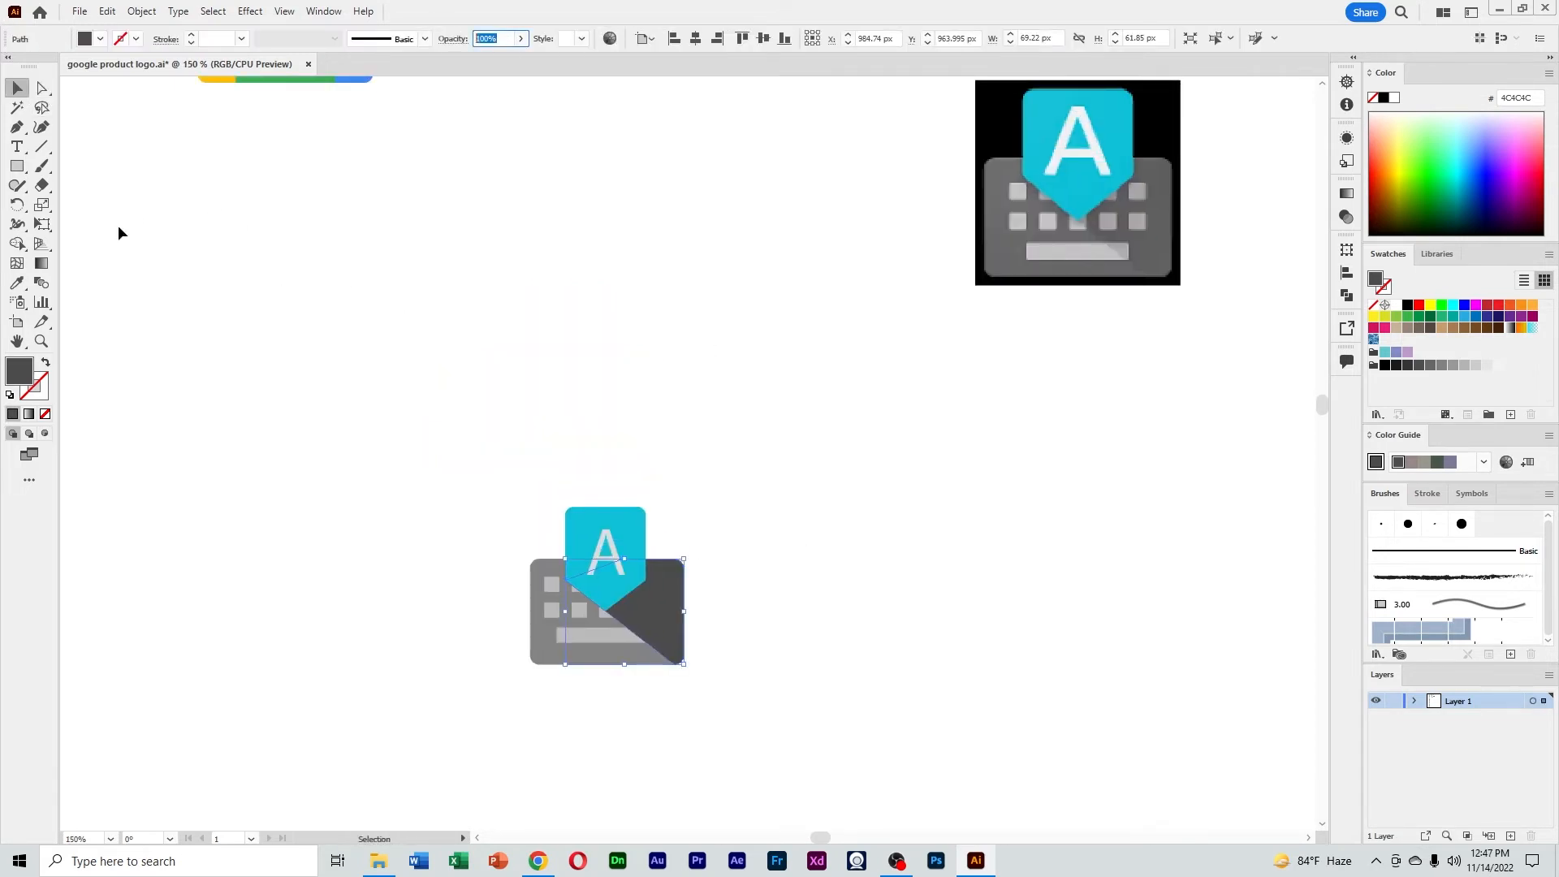
key(Return)
click(747, 514)
Group all parts of the Google Input Tools icon
scroll(746, 507, down, 1)
drag(528, 456, 725, 624)
right_click(647, 546)
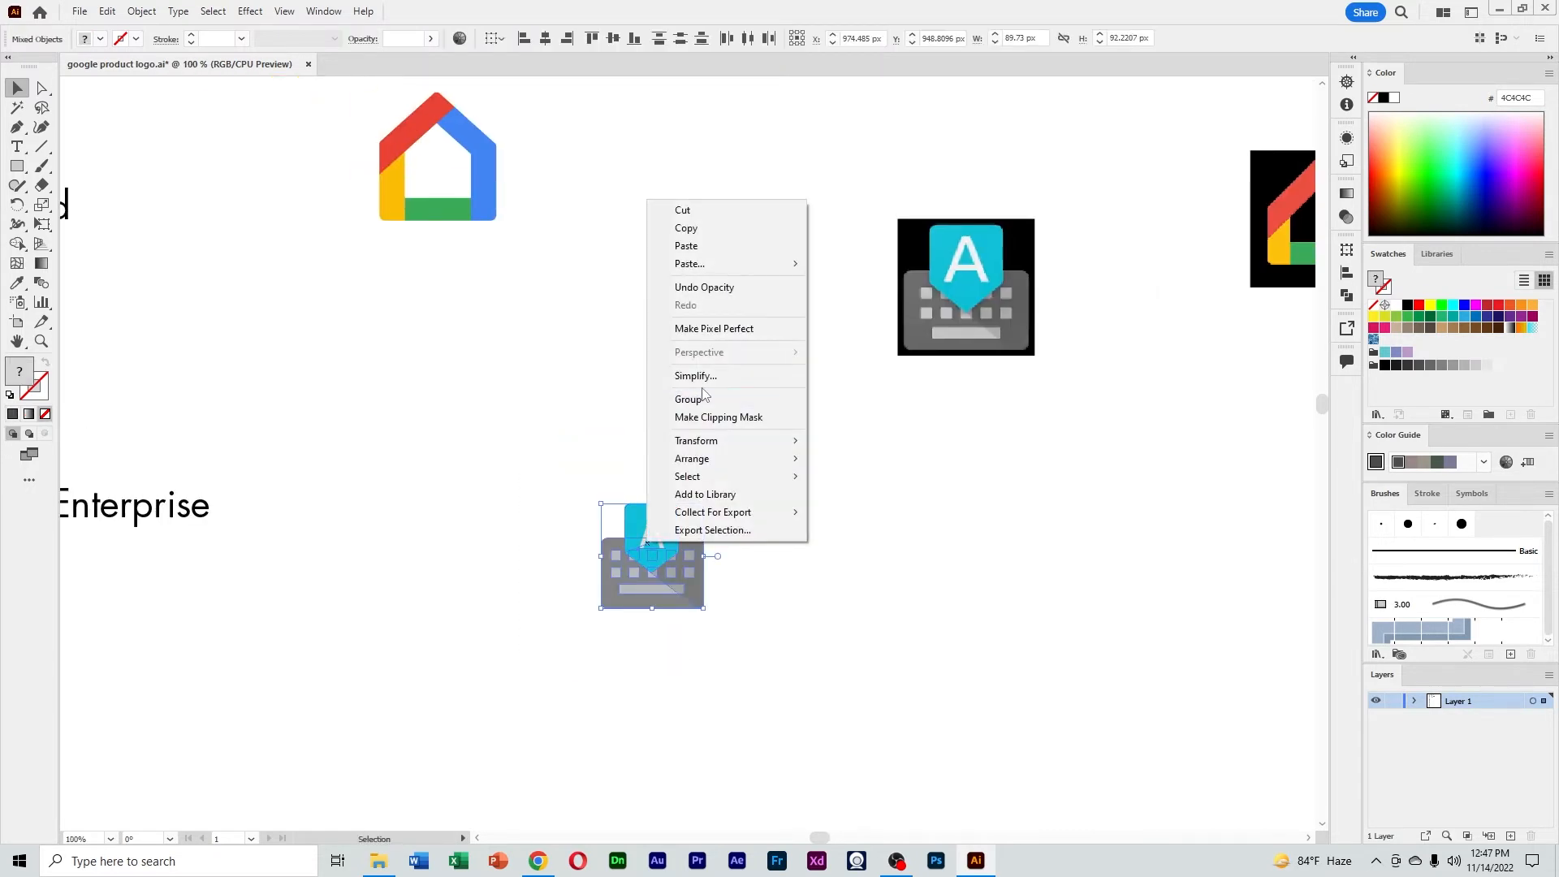
click(697, 397)
click(861, 455)
Move the Input Tools icon directly below the Google Home logo and delete the two black-background reference images
scroll(865, 455, down, 1)
drag(822, 492, 867, 524)
drag(747, 590, 602, 423)
scroll(689, 443, down, 1)
drag(700, 462, 577, 458)
click(622, 451)
drag(916, 384, 764, 271)
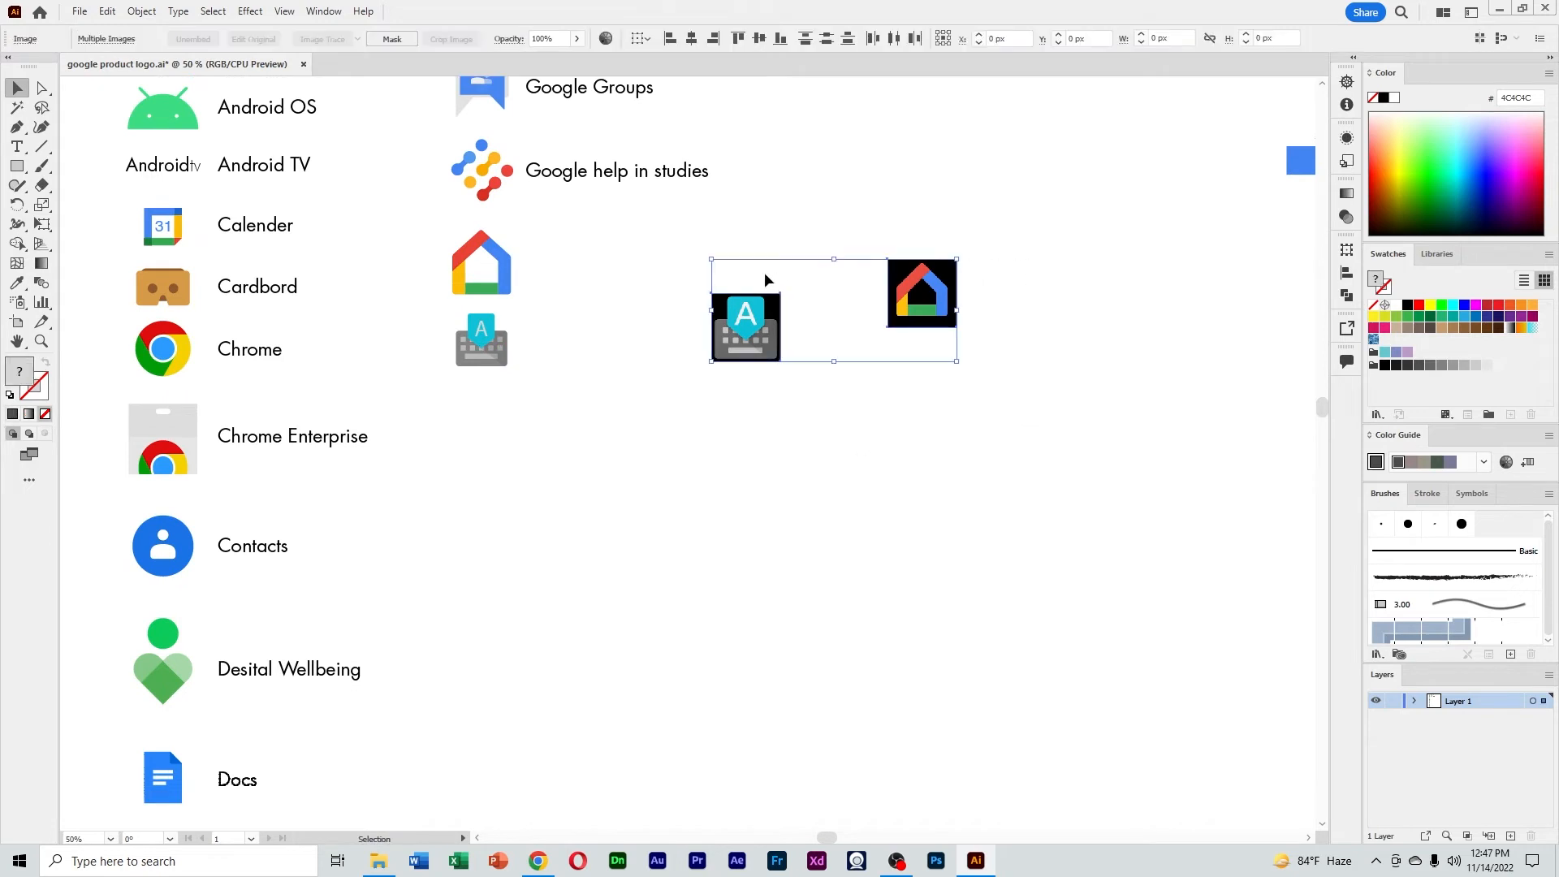
key(Delete)
Scale the Google Home logo down slightly to match the width of the keyboard icon below it
drag(713, 403, 714, 401)
drag(563, 282, 478, 239)
right_click(522, 271)
drag(512, 293, 510, 289)
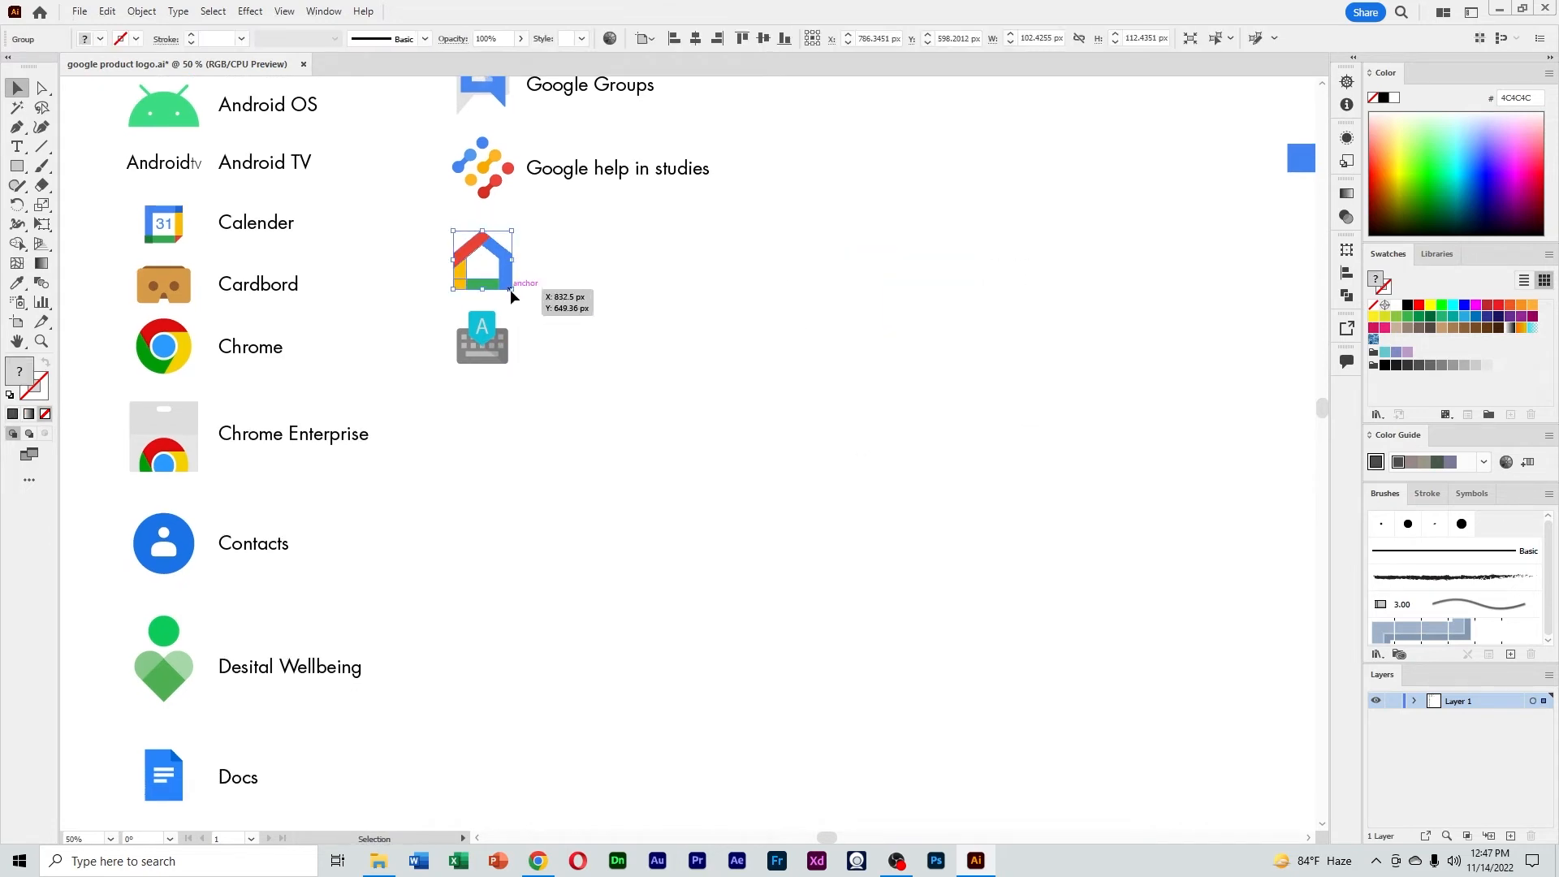
click(627, 317)
scroll(705, 368, down, 1)
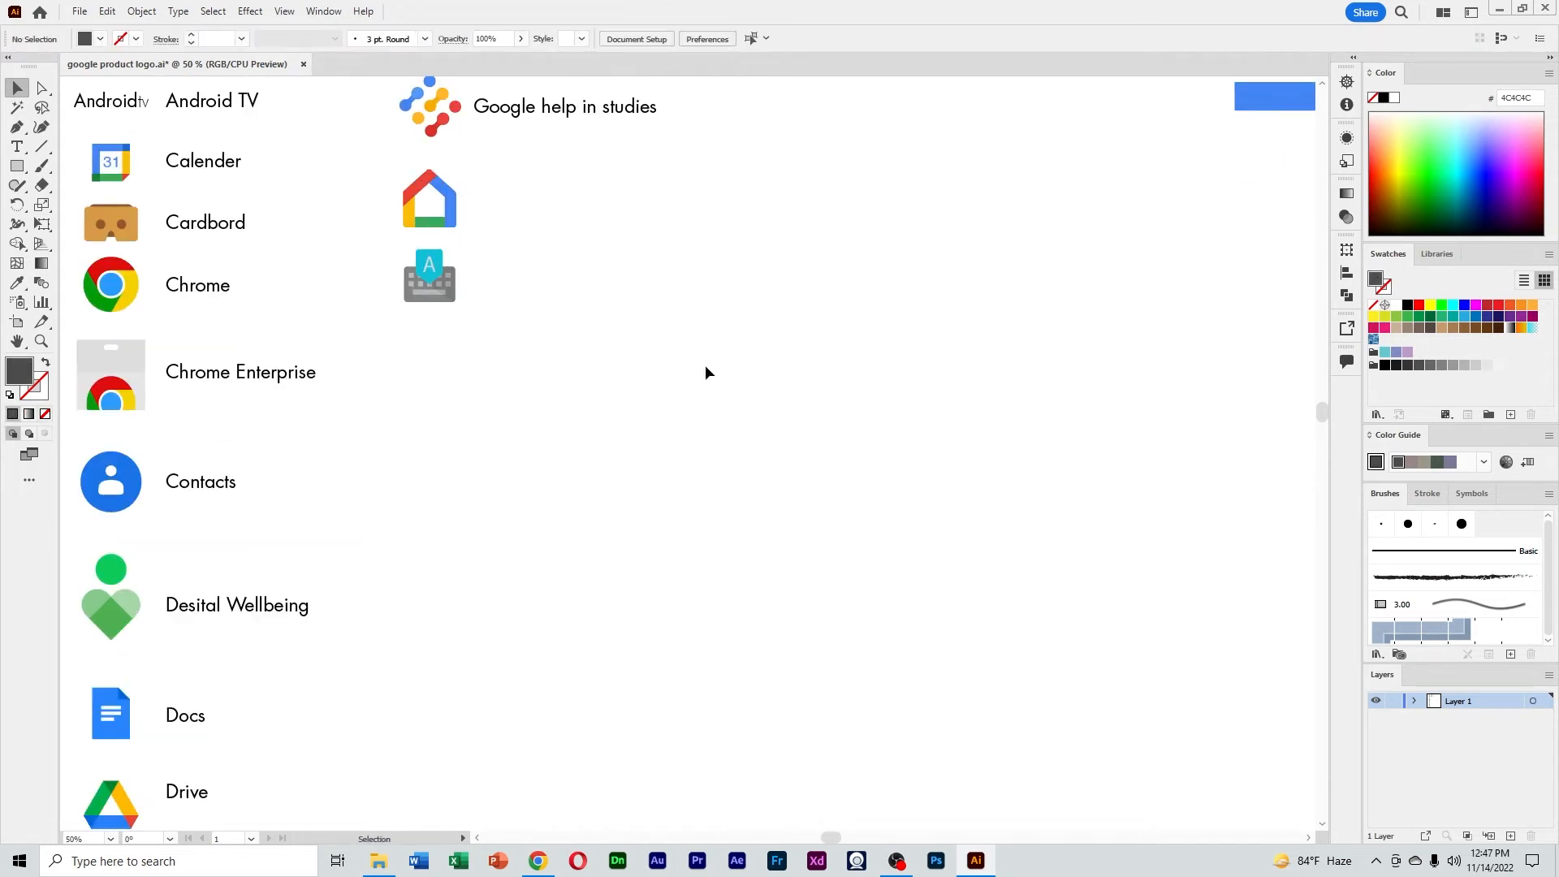
Copy the Google Lens icon from the Google products page in Chrome and paste it into Illustrator as a reference beside the logo columns
click(538, 861)
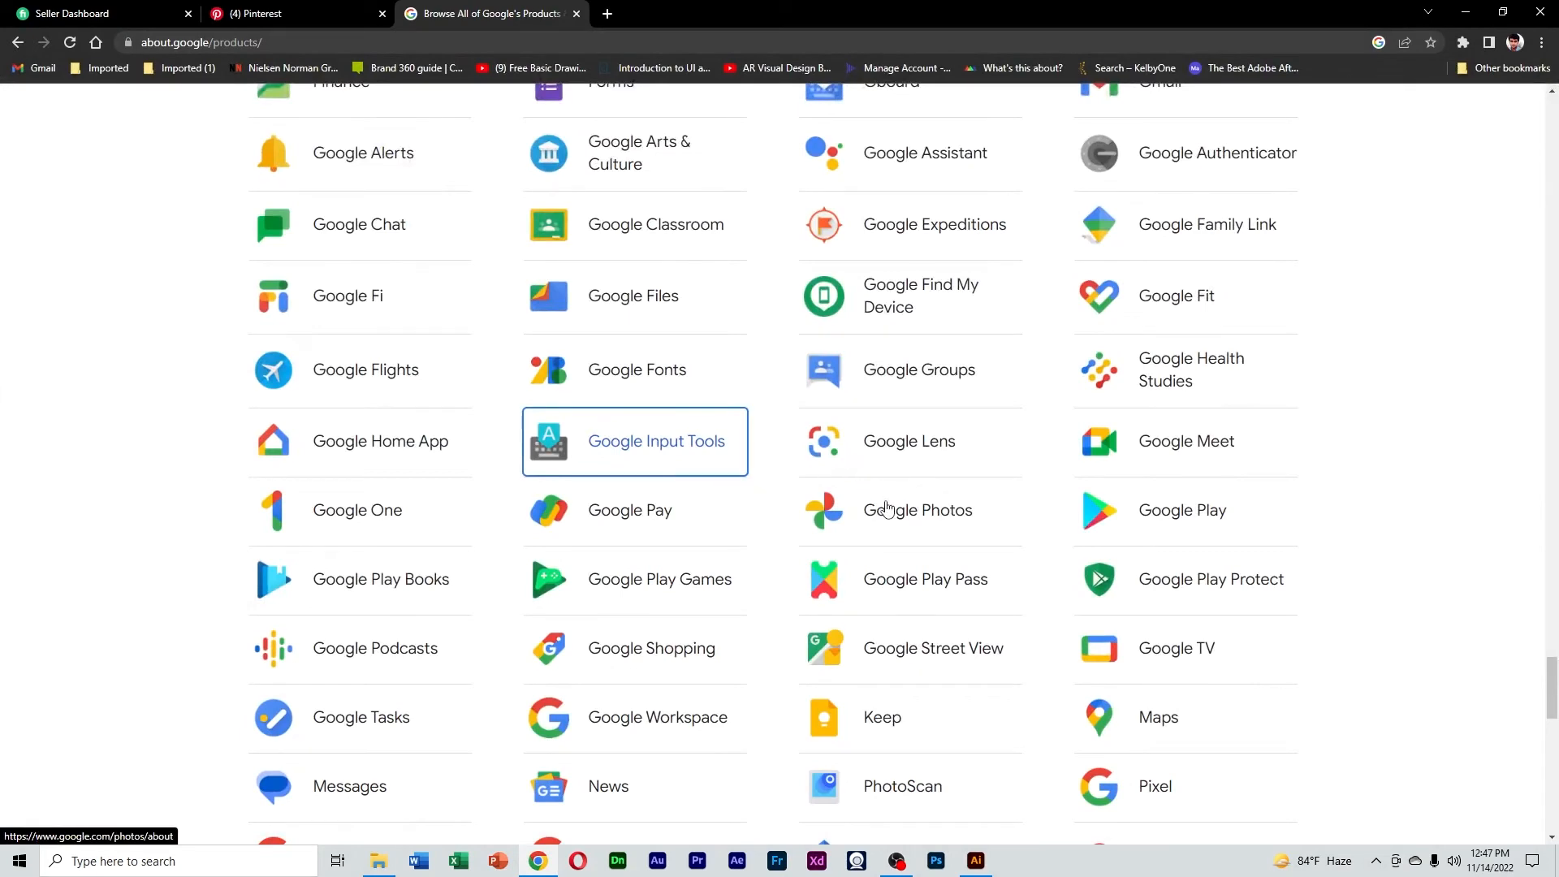
right_click(824, 441)
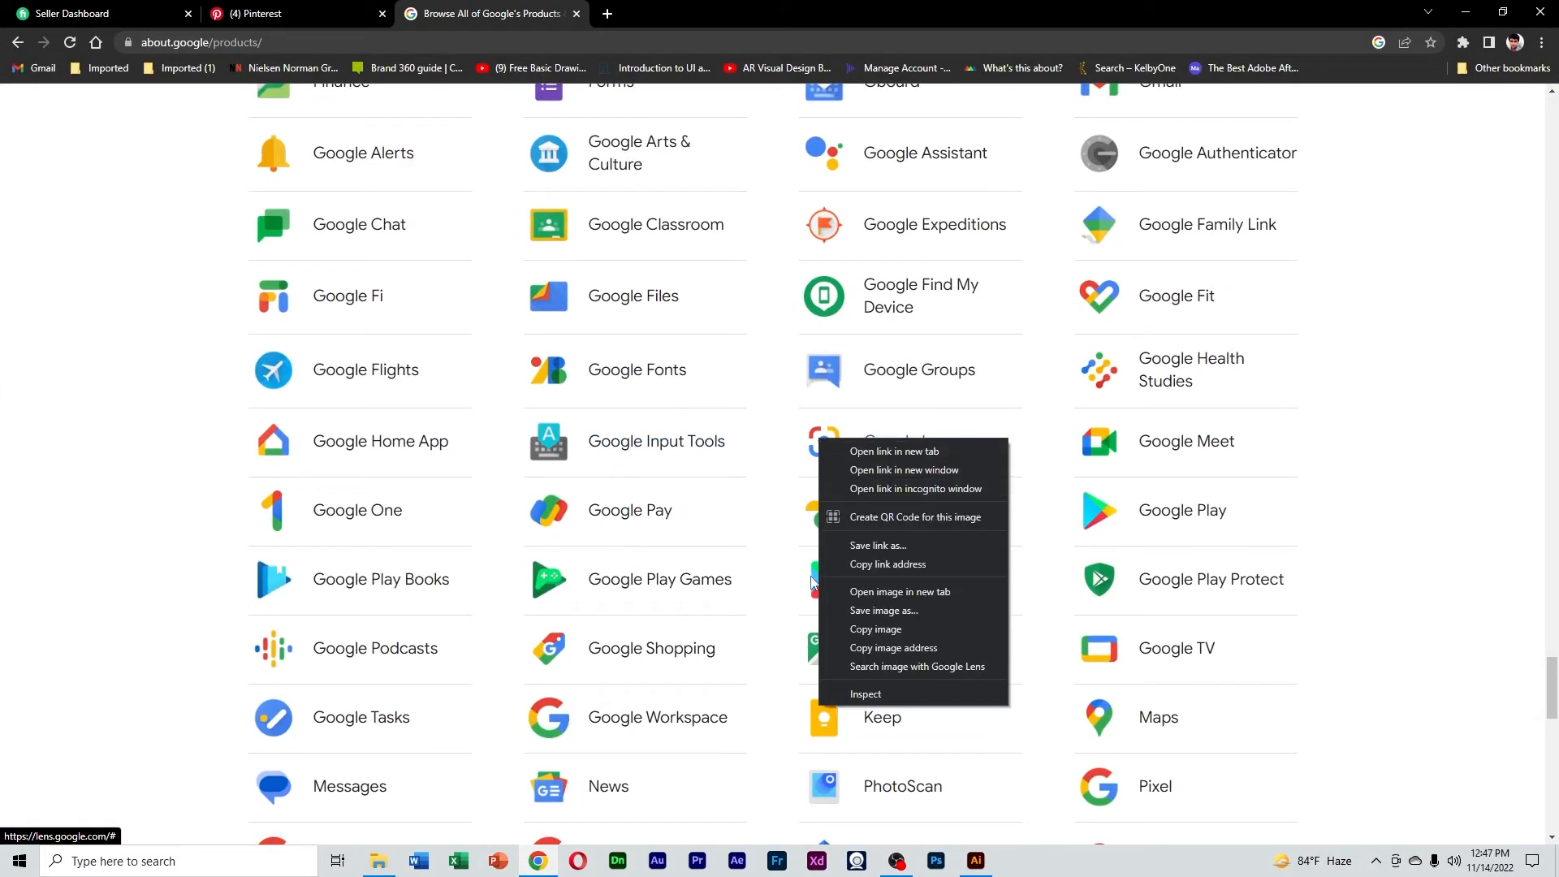
click(861, 627)
key(alt+Tab)
key(ctrl+v)
right_click(701, 449)
click(779, 528)
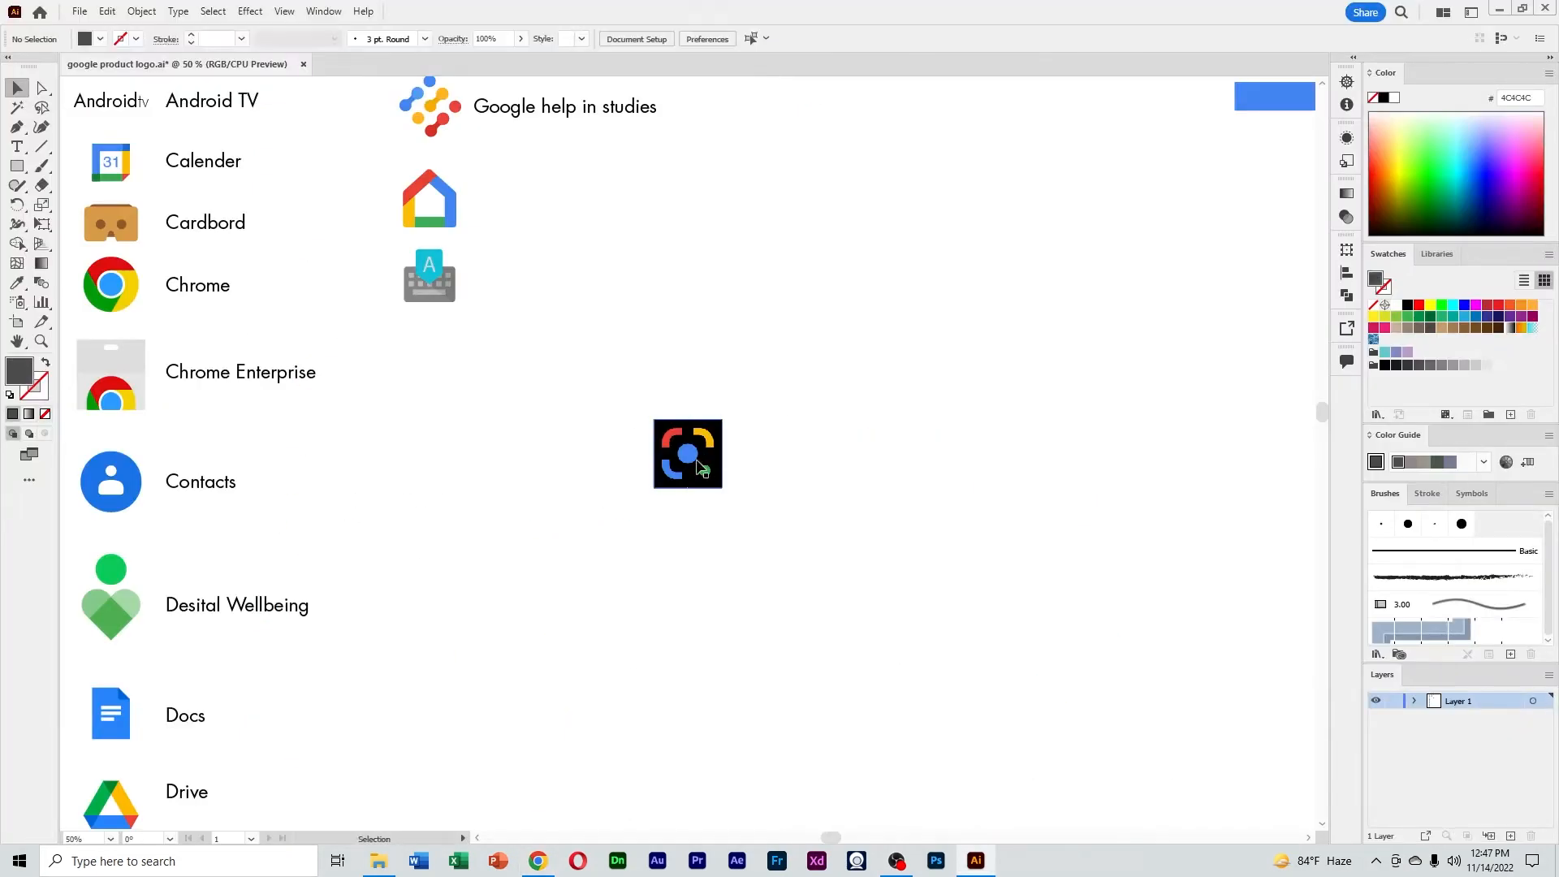
drag(690, 455, 1006, 268)
drag(869, 327, 614, 477)
click(581, 552)
drag(575, 566, 603, 559)
Draw a rounded square about 162.5 px wide with a corner radius of about 31.4 px left of the Lens reference
drag(16, 166, 86, 186)
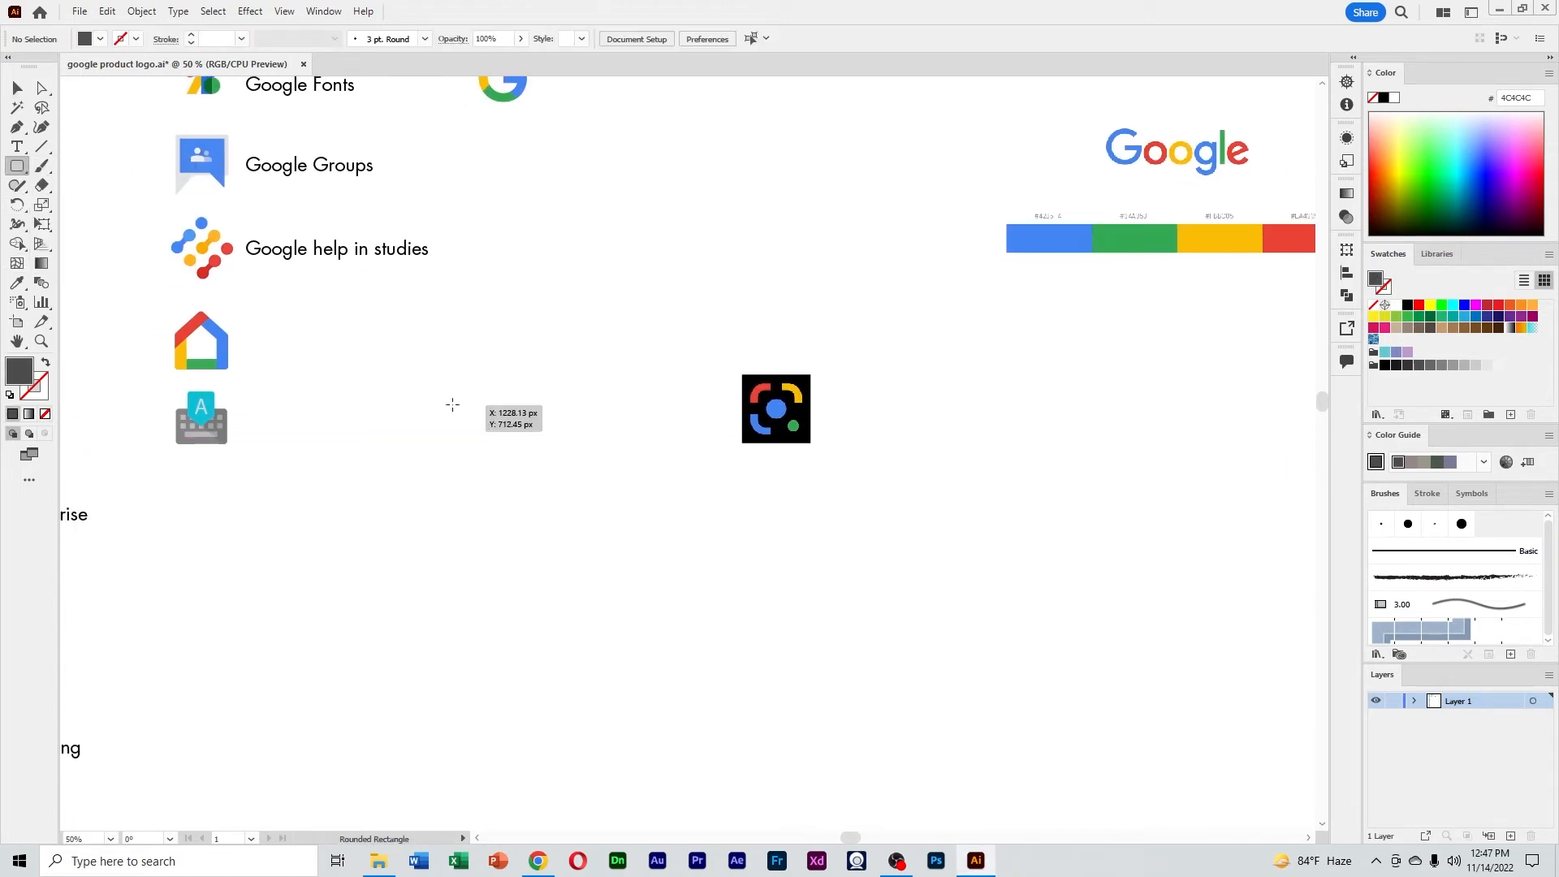
drag(453, 403, 545, 497)
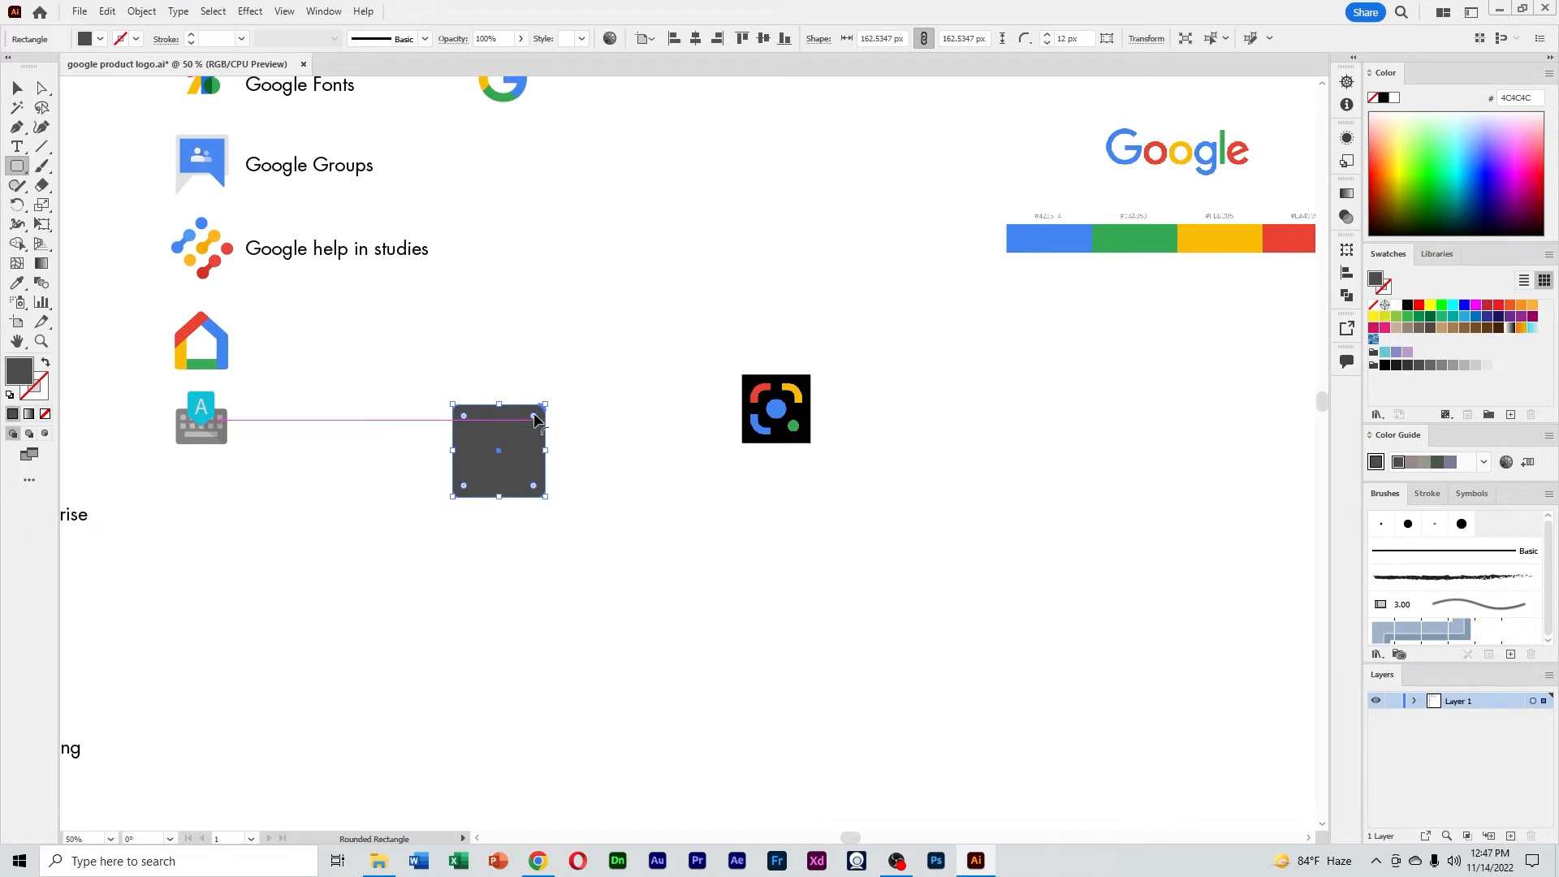
drag(534, 414, 524, 429)
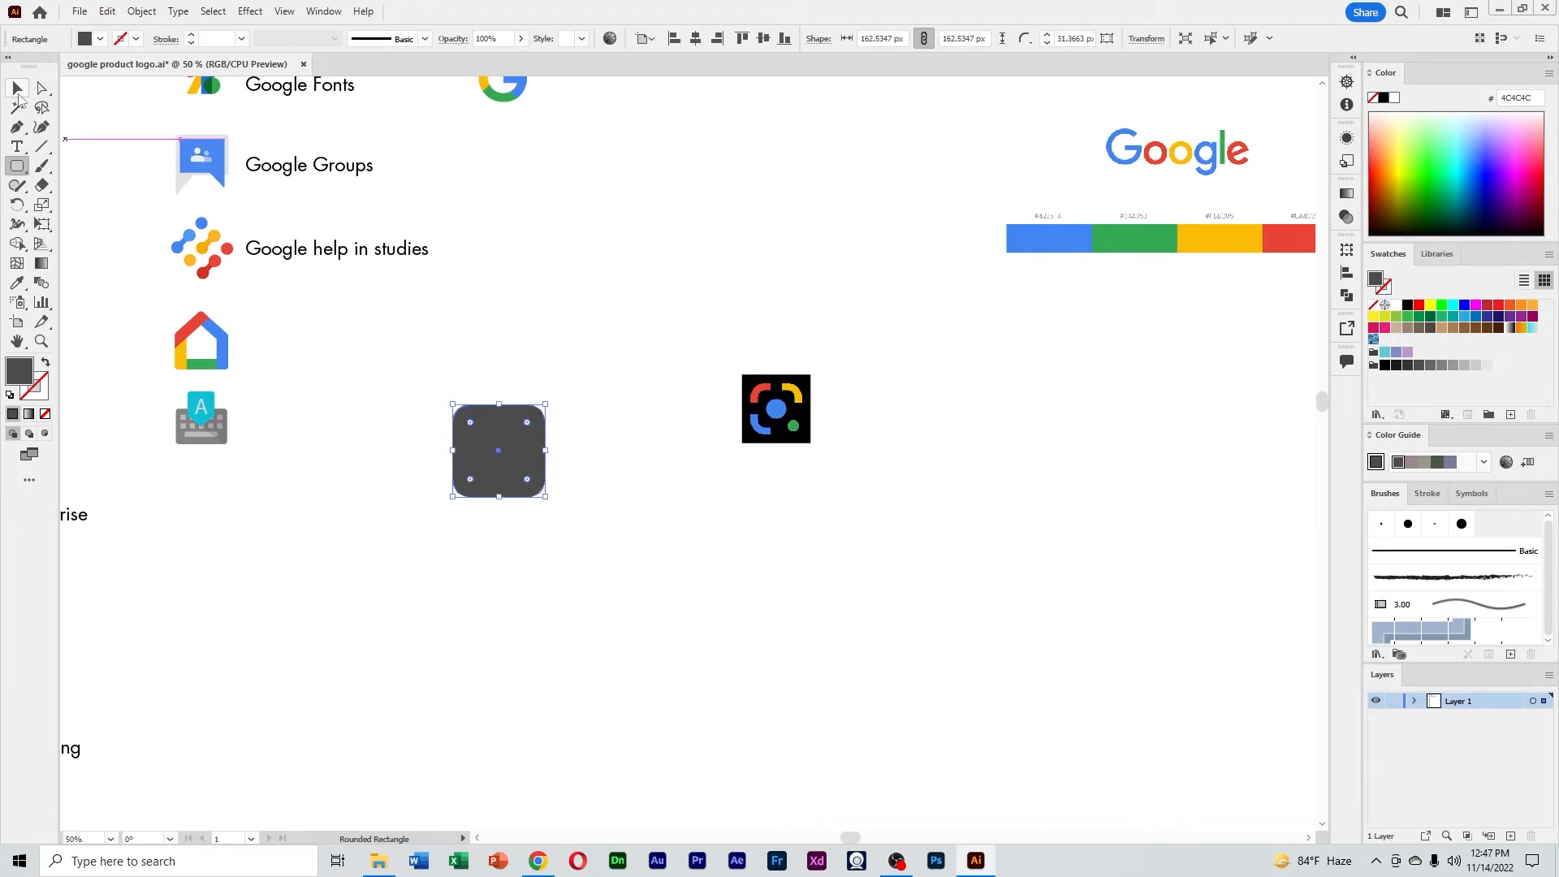
Convert the rounded square to an unfilled 21 pt outline and scale it to about 144 px wide
key(v)
key(shift+x)
click(191, 36)
click(191, 37)
drag(545, 497, 541, 492)
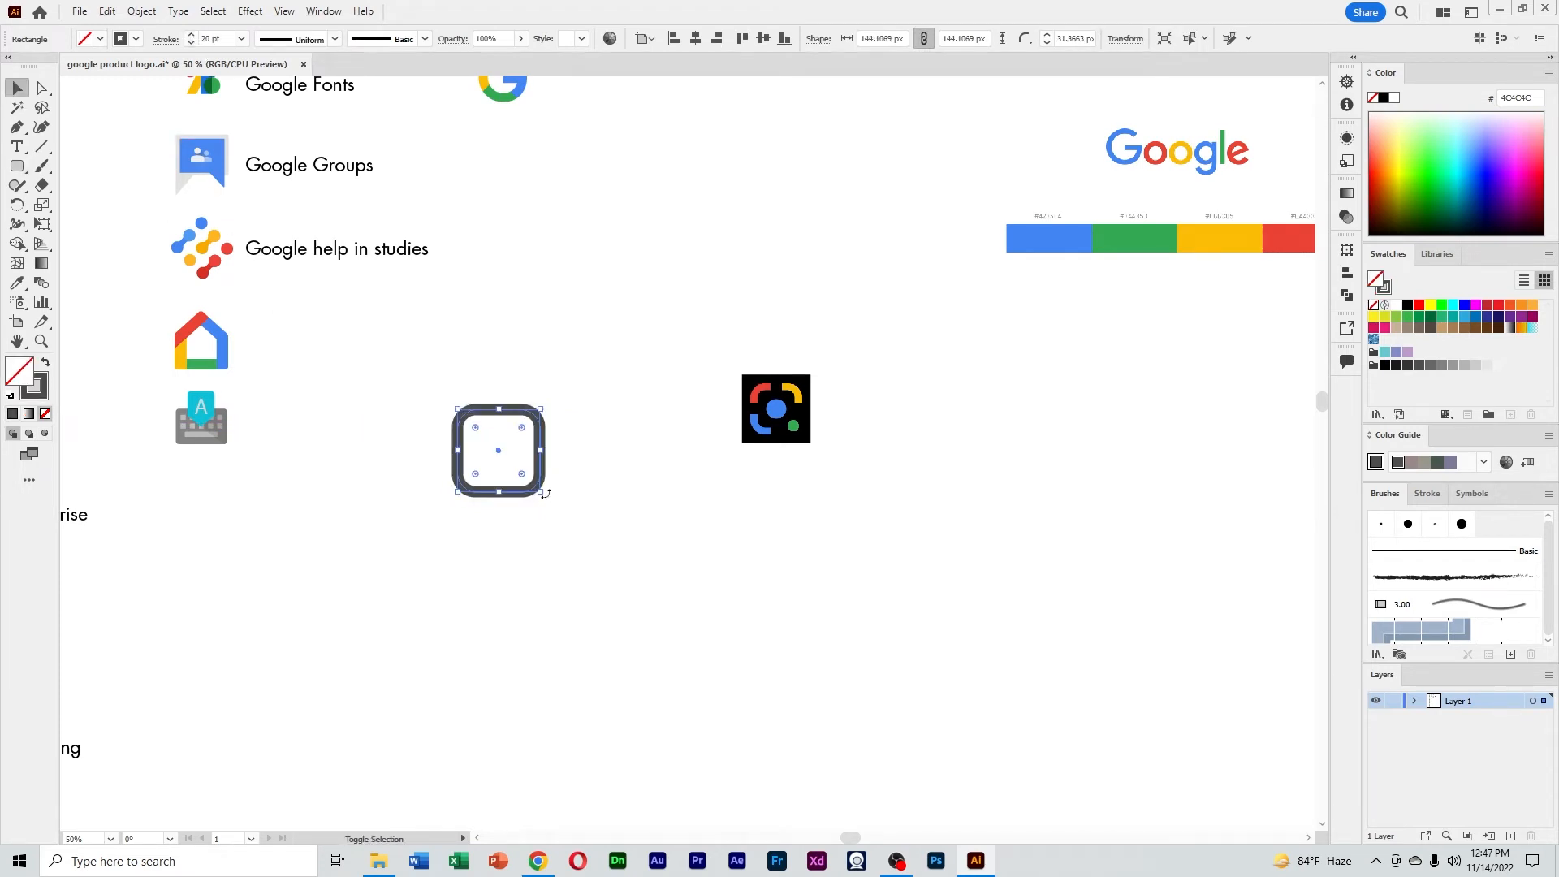
click(191, 36)
Move the rounded square closer to the Lens reference and colour its stroke orange
click(431, 349)
drag(504, 417, 657, 426)
click(44, 390)
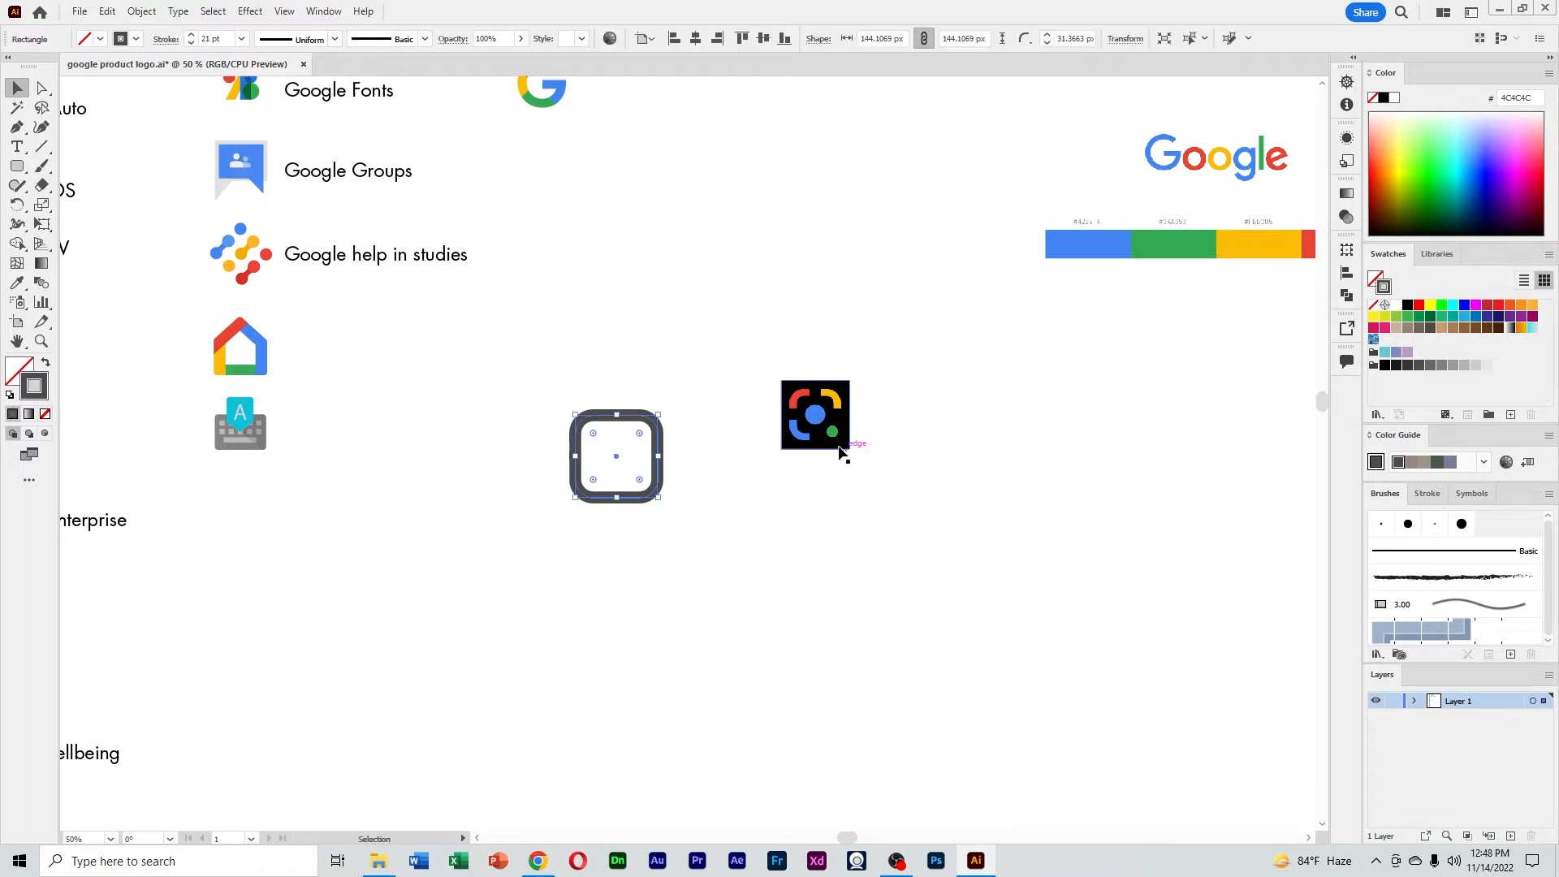
click(1385, 176)
click(679, 551)
scroll(692, 545, up, 1)
drag(692, 545, 681, 590)
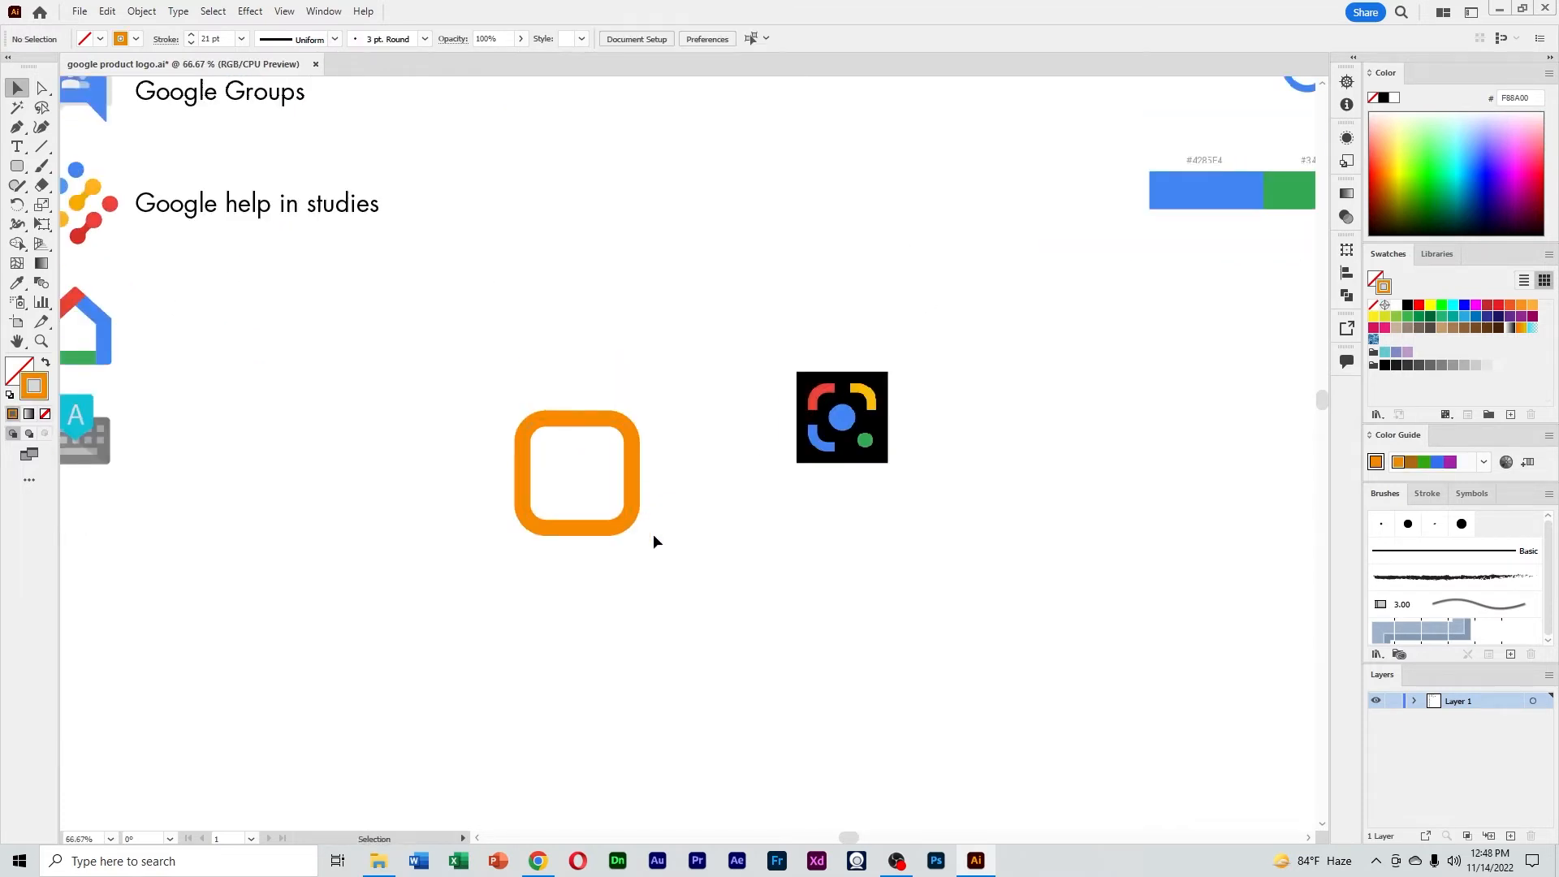
Scale the orange rounded square to about 114 px wide and set its corner radius to about 22.3 px
click(636, 473)
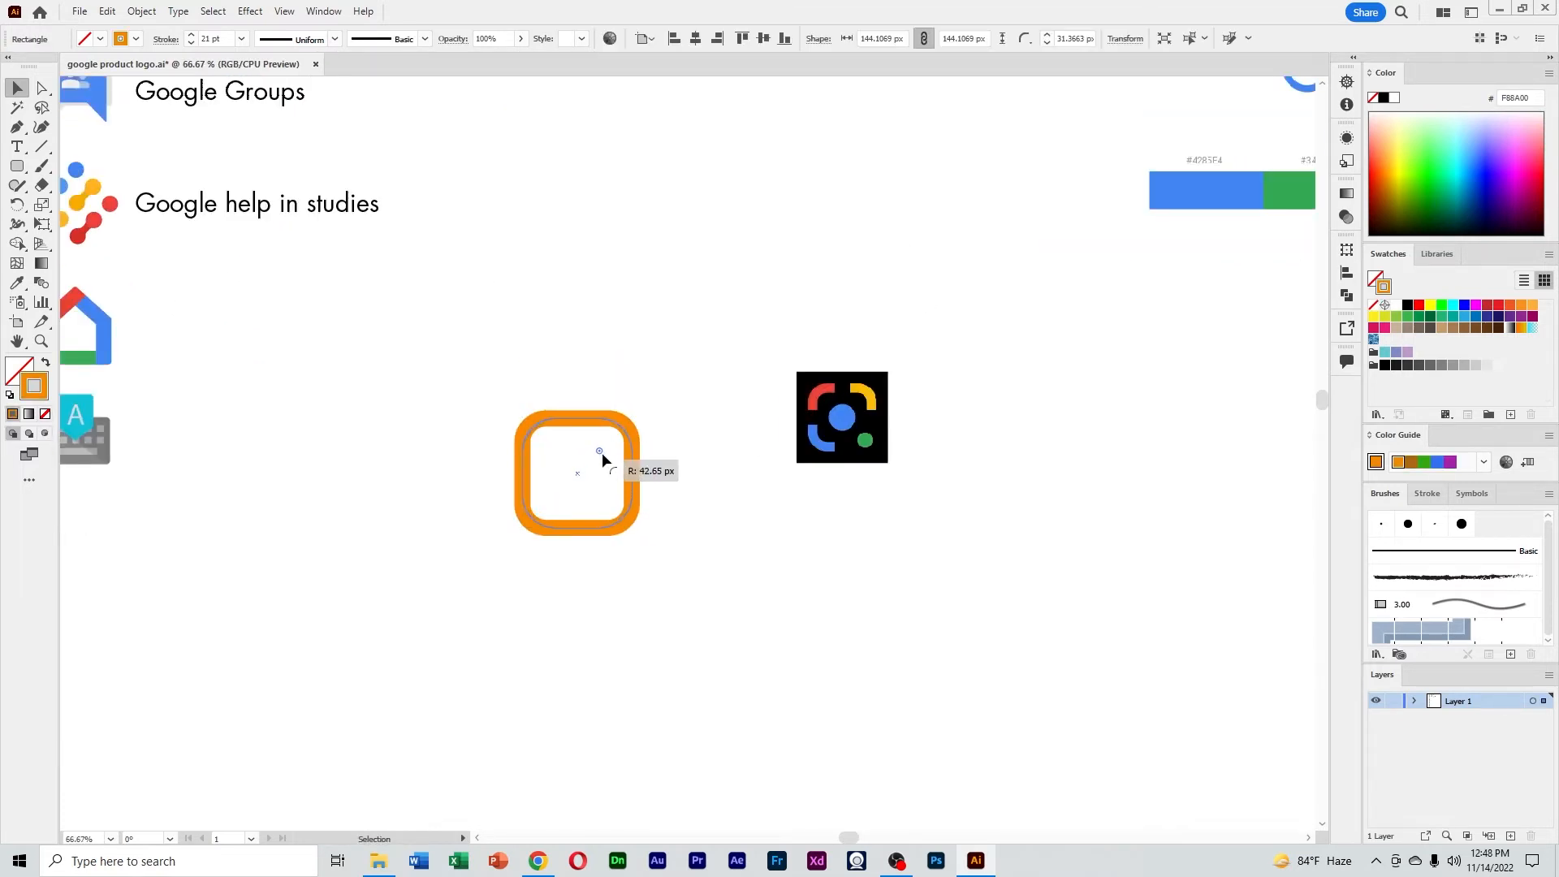
click(723, 505)
click(626, 520)
drag(626, 520, 615, 509)
drag(601, 456, 609, 447)
click(669, 469)
drag(671, 469, 668, 488)
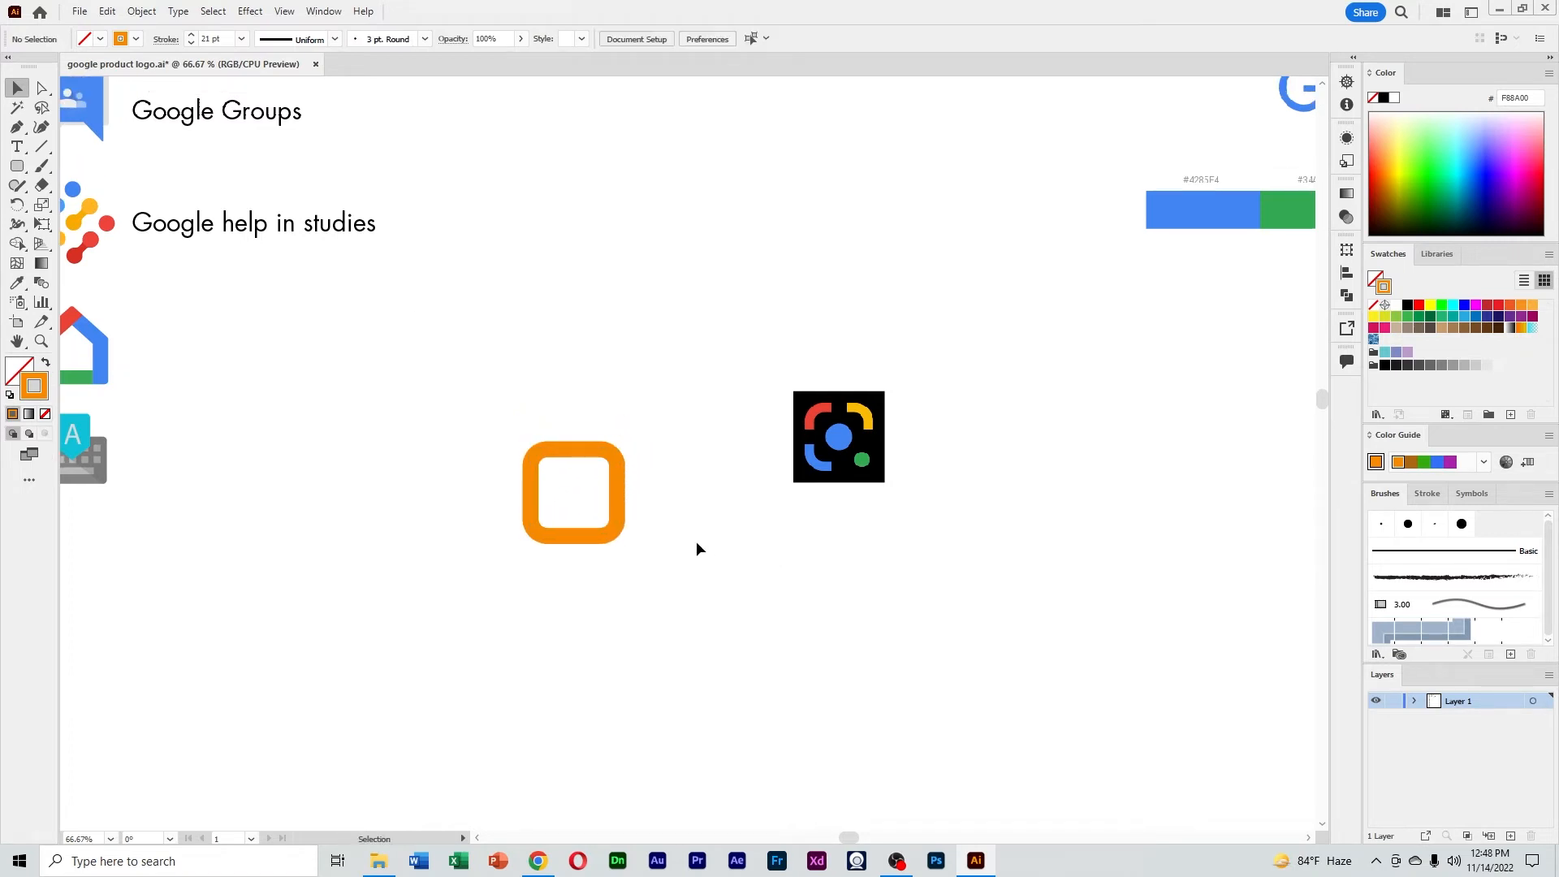
Cut the orange outline on its top and right sides with the Scissors tool and delete everything except the upper-right corner
key(c)
click(564, 450)
key(Return)
click(585, 449)
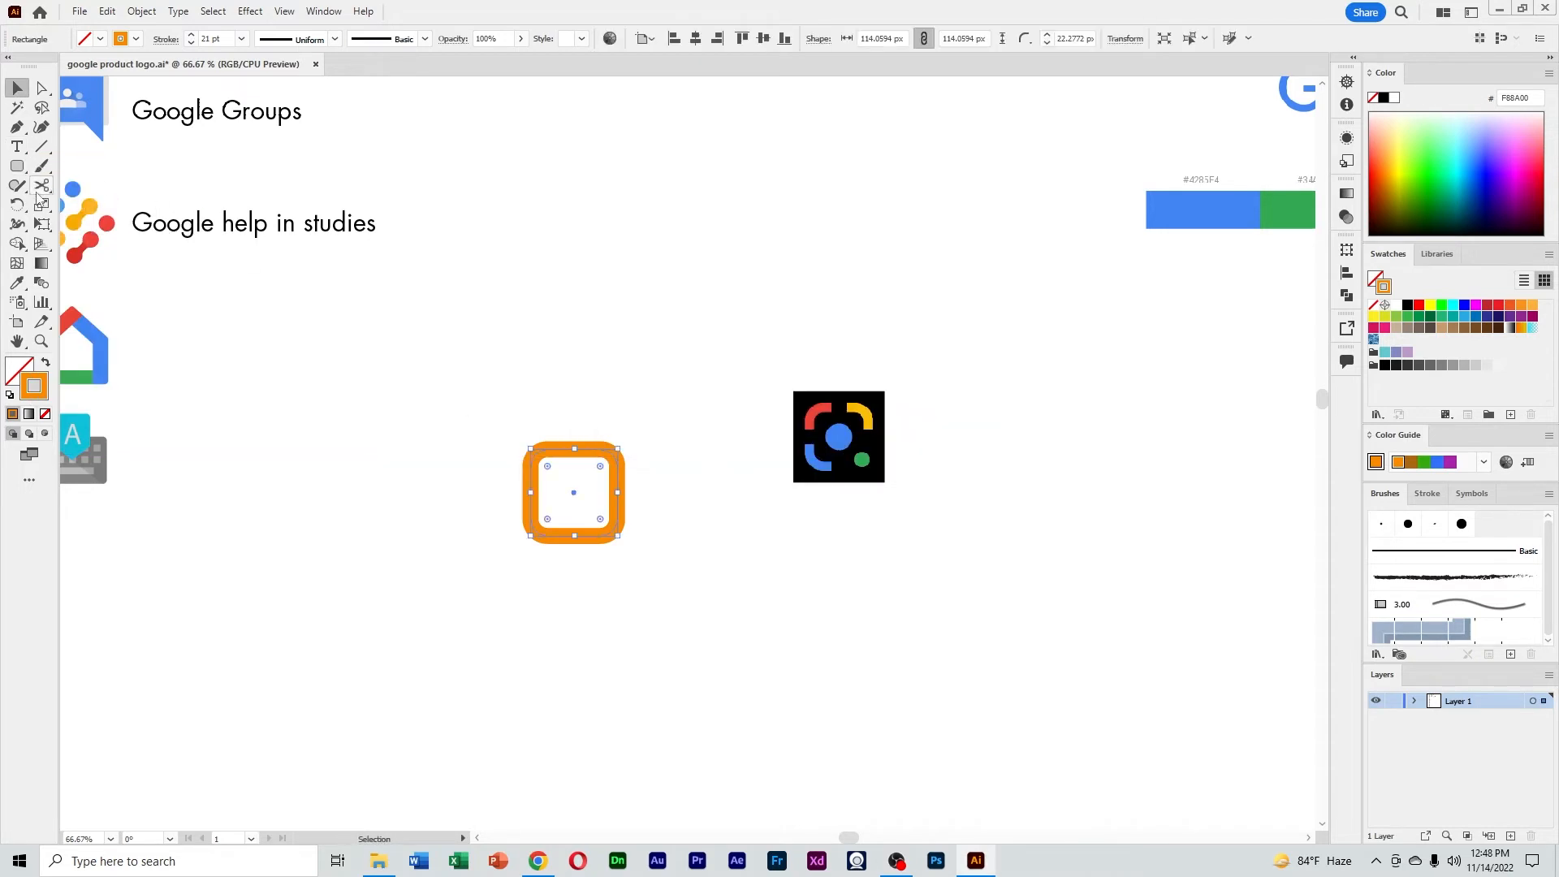
click(617, 482)
key(v)
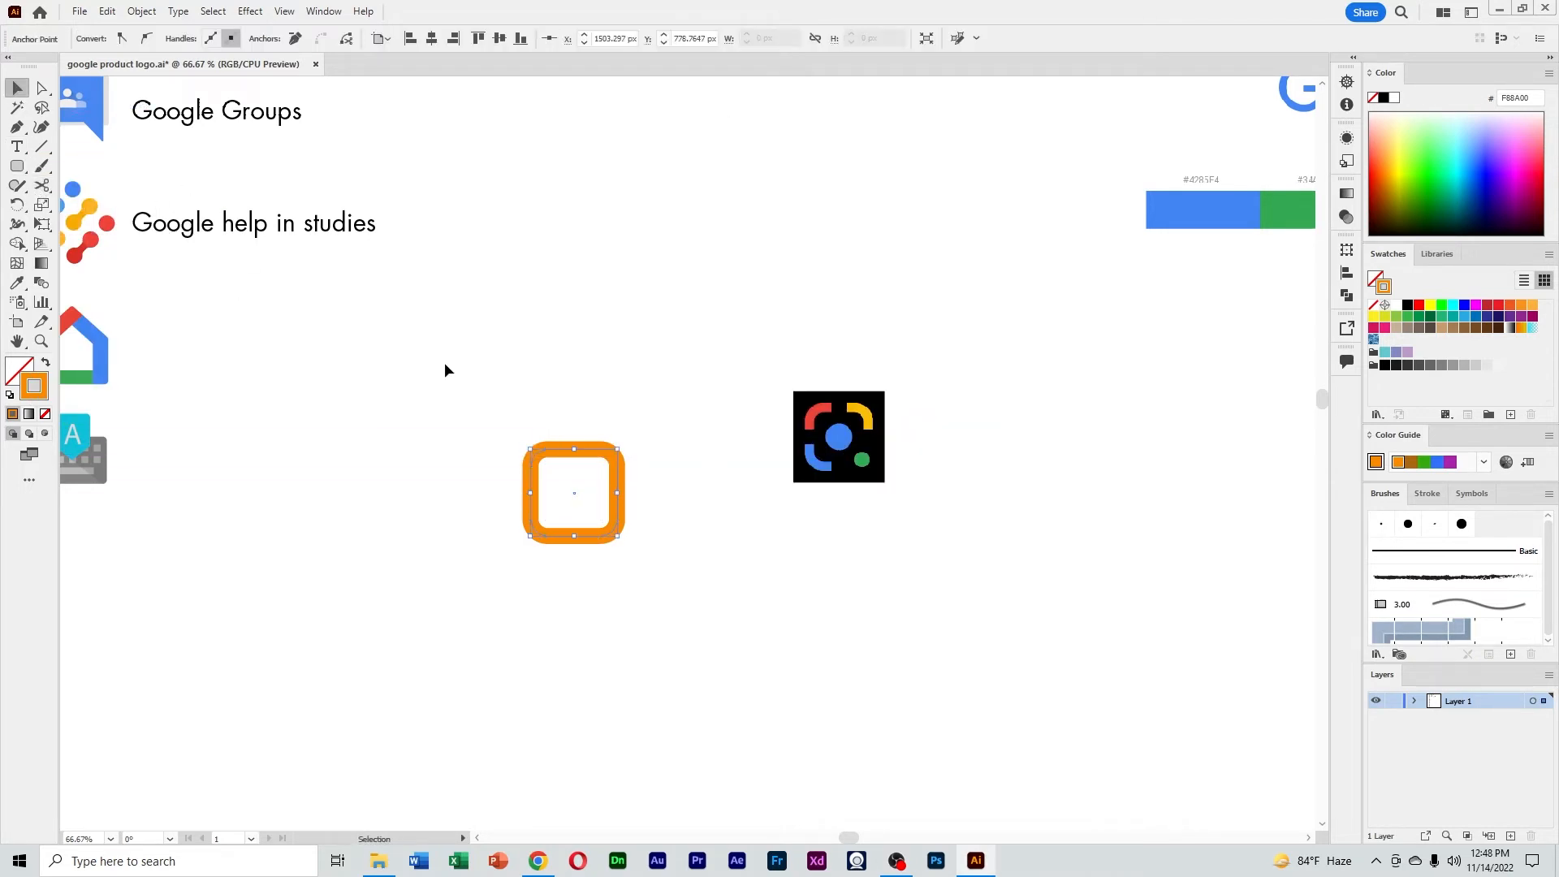
key(Delete)
key(Delete)
click(612, 453)
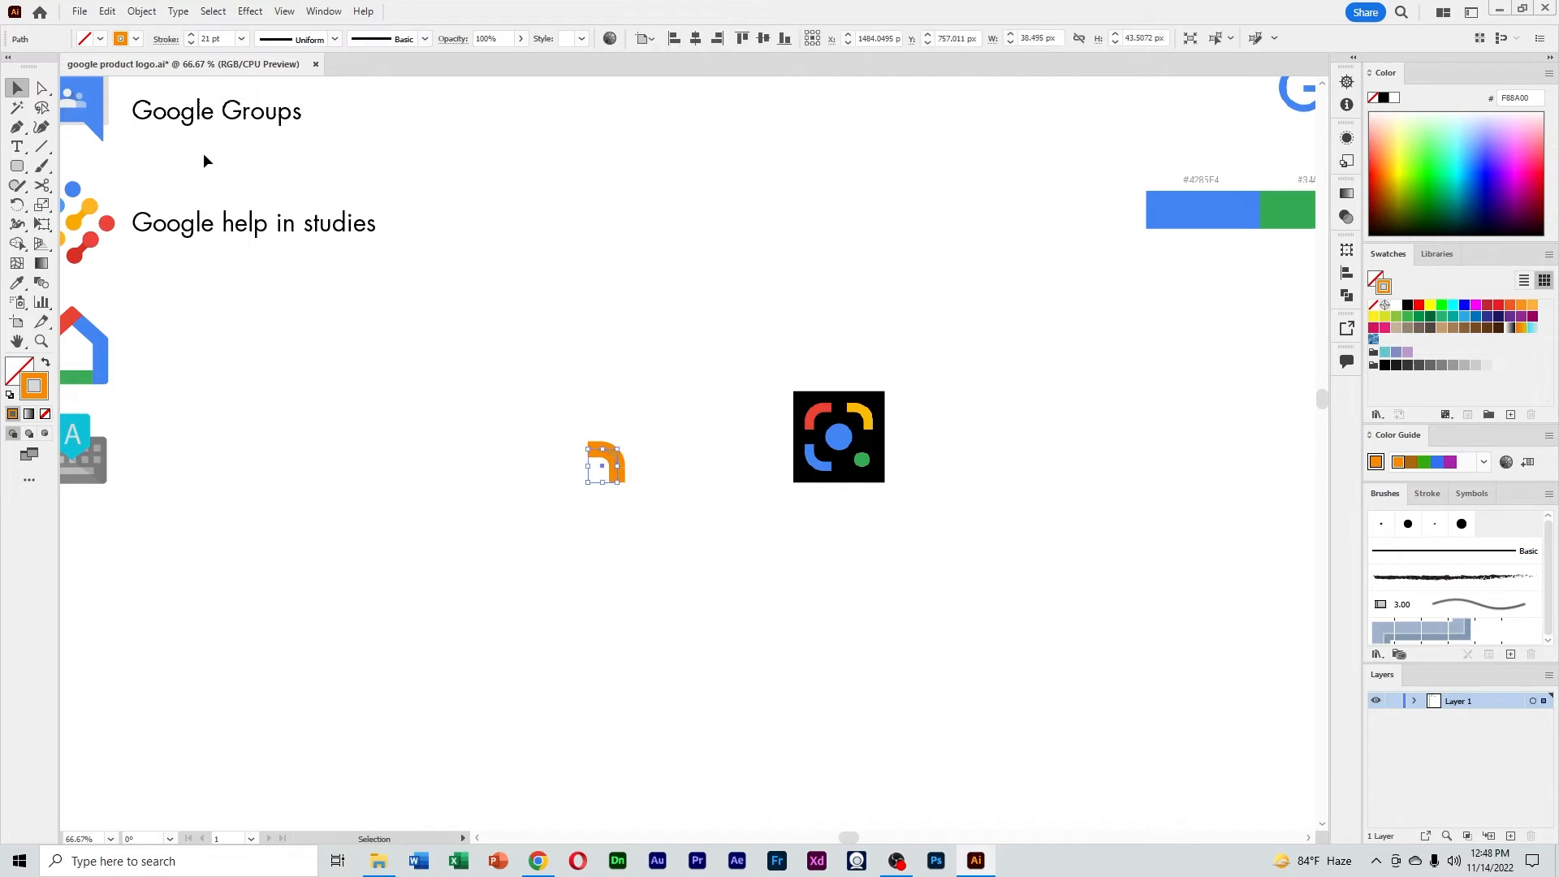
Increase the corner rounding of the remaining orange segment to form a smoother arc
click(42, 89)
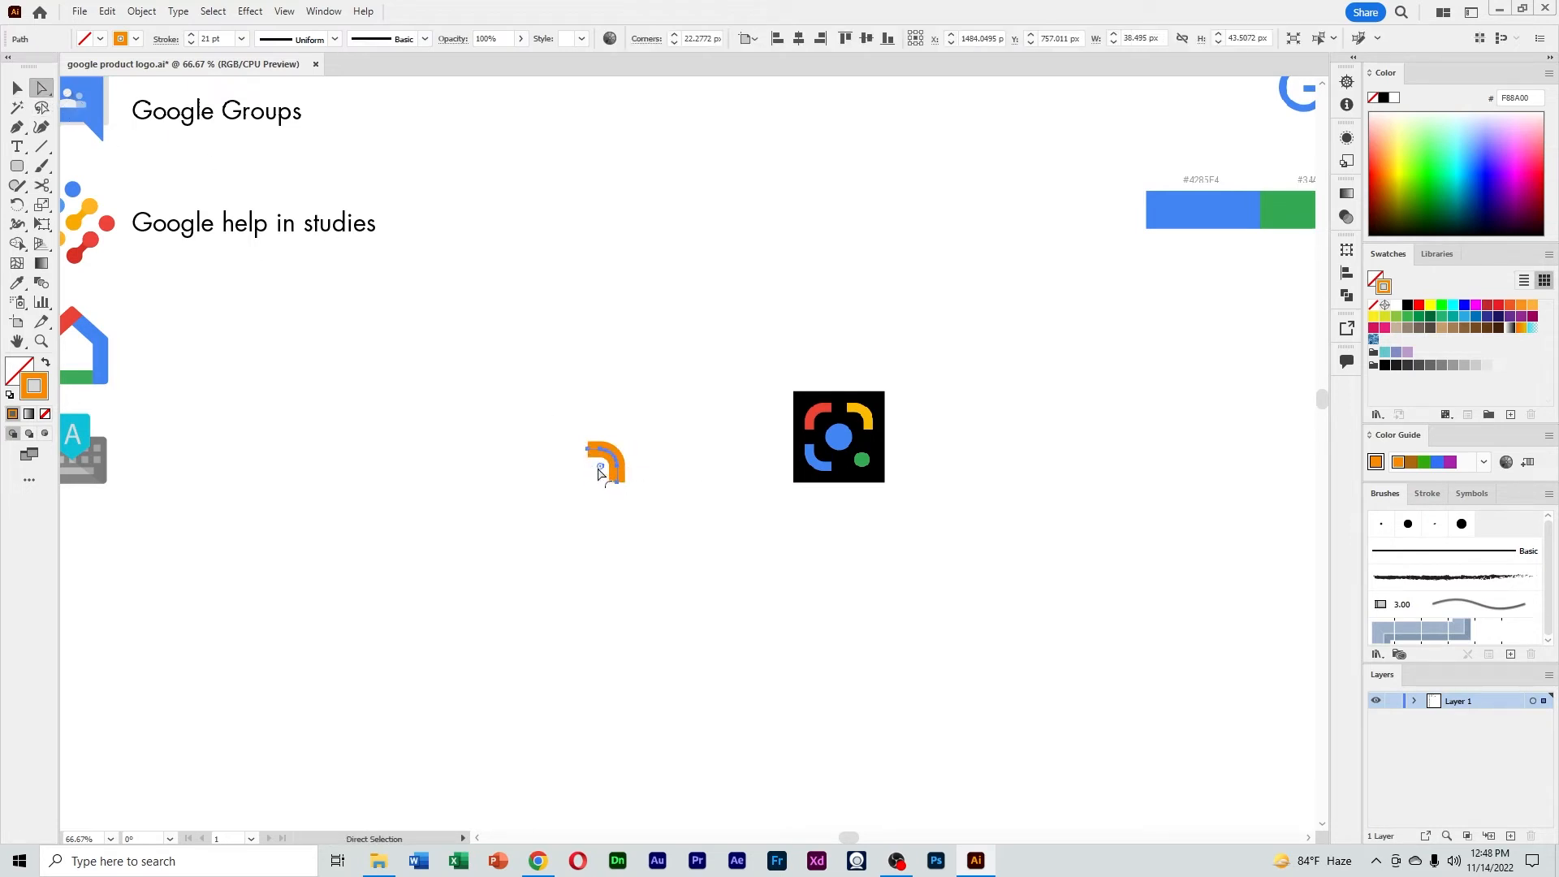
drag(599, 470, 599, 474)
click(689, 511)
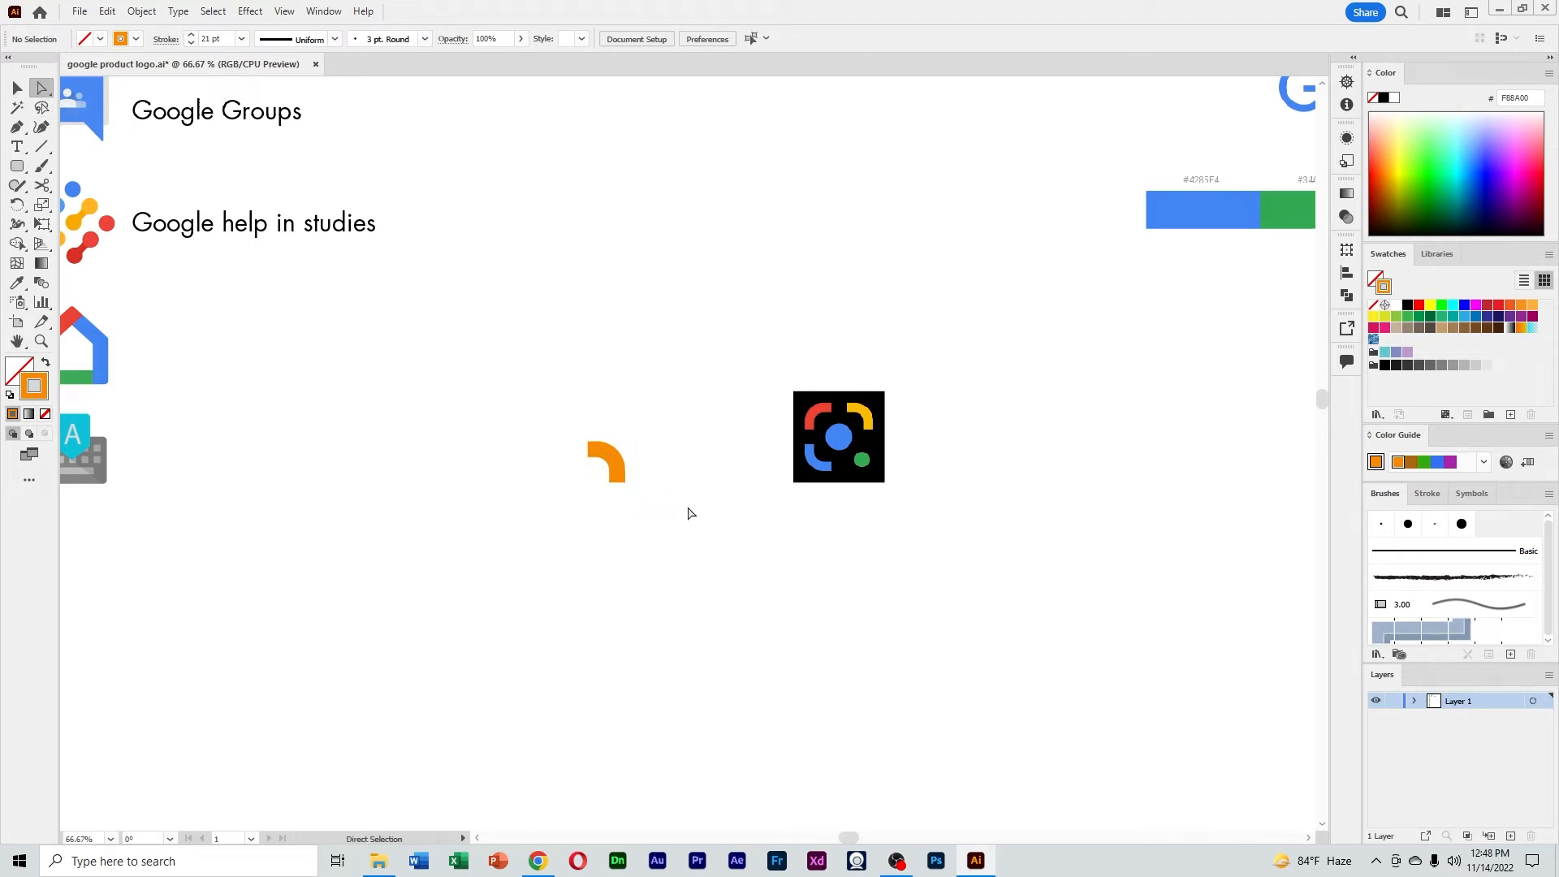
Create a copy of the orange arc reflected across the vertical axis and place it to the left of the original
click(17, 87)
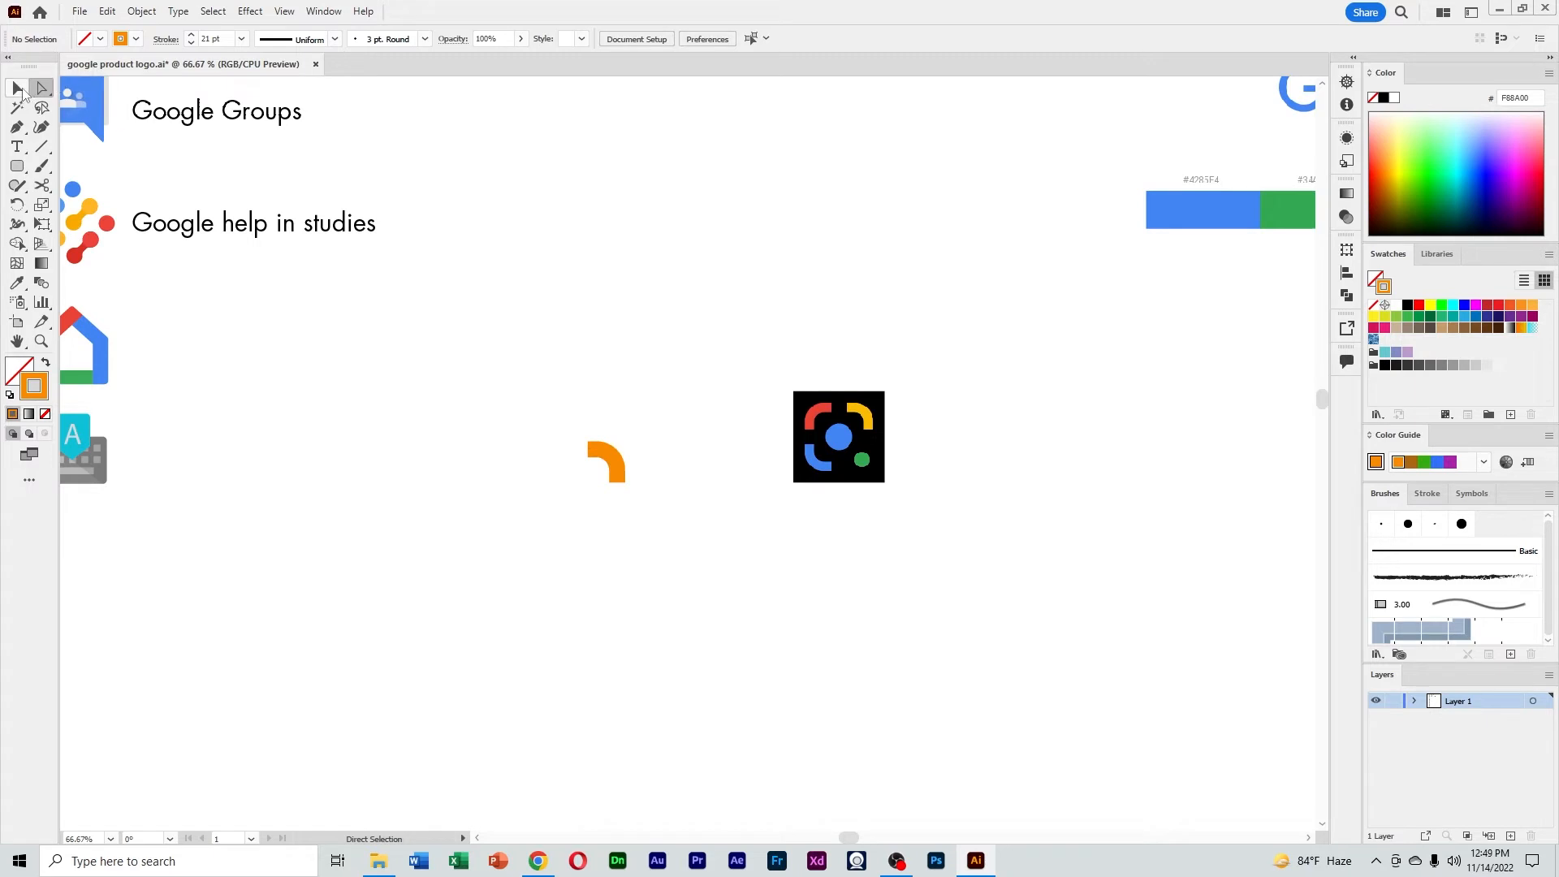
right_click(611, 450)
mouse_move(686, 375)
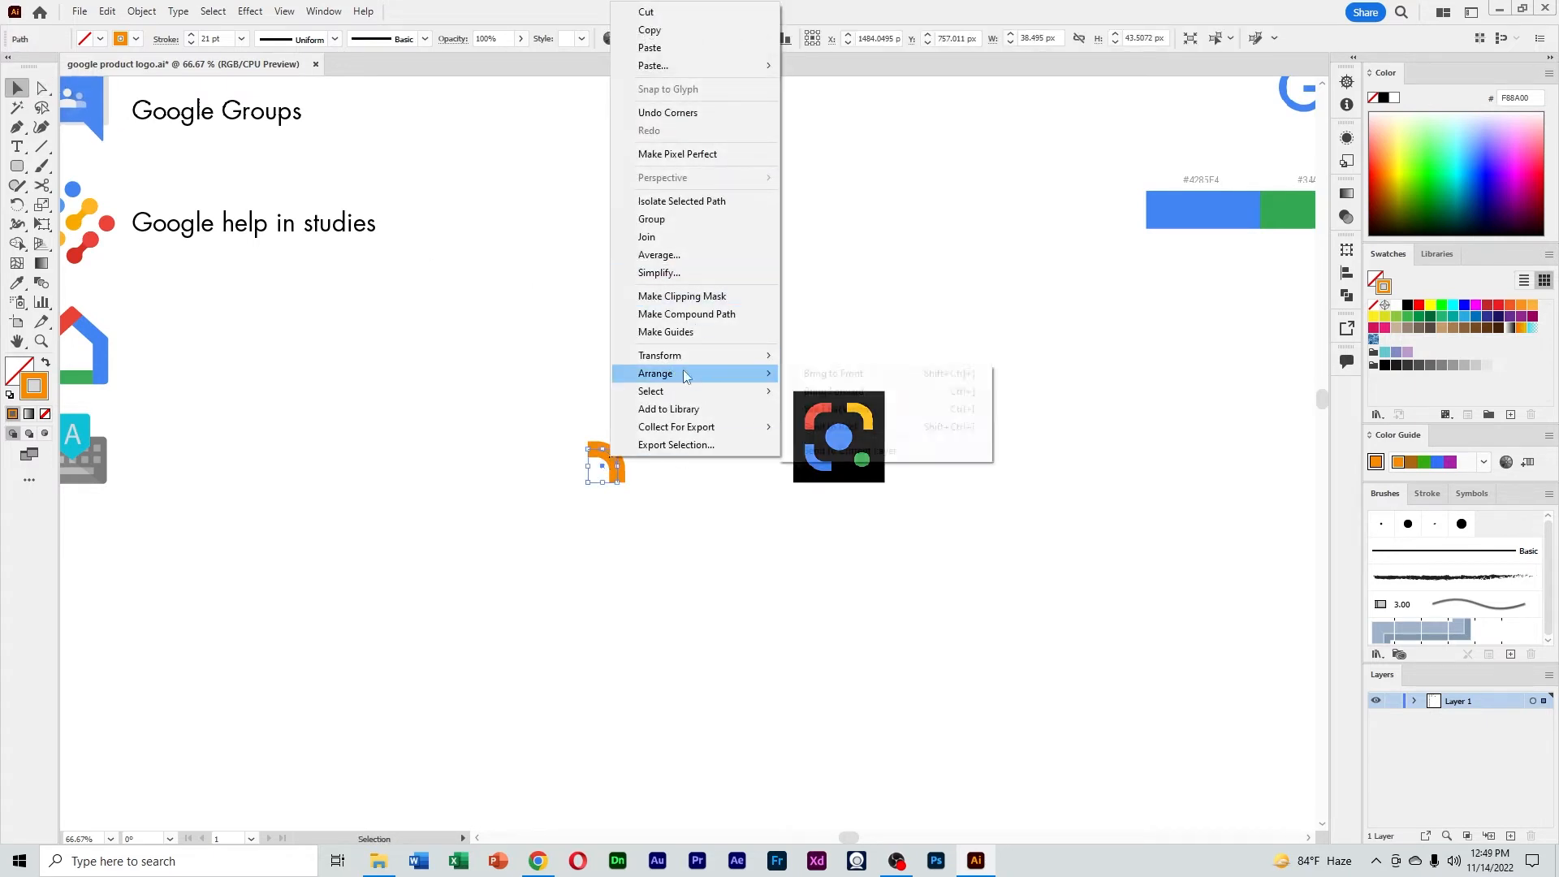
mouse_move(733, 359)
click(851, 414)
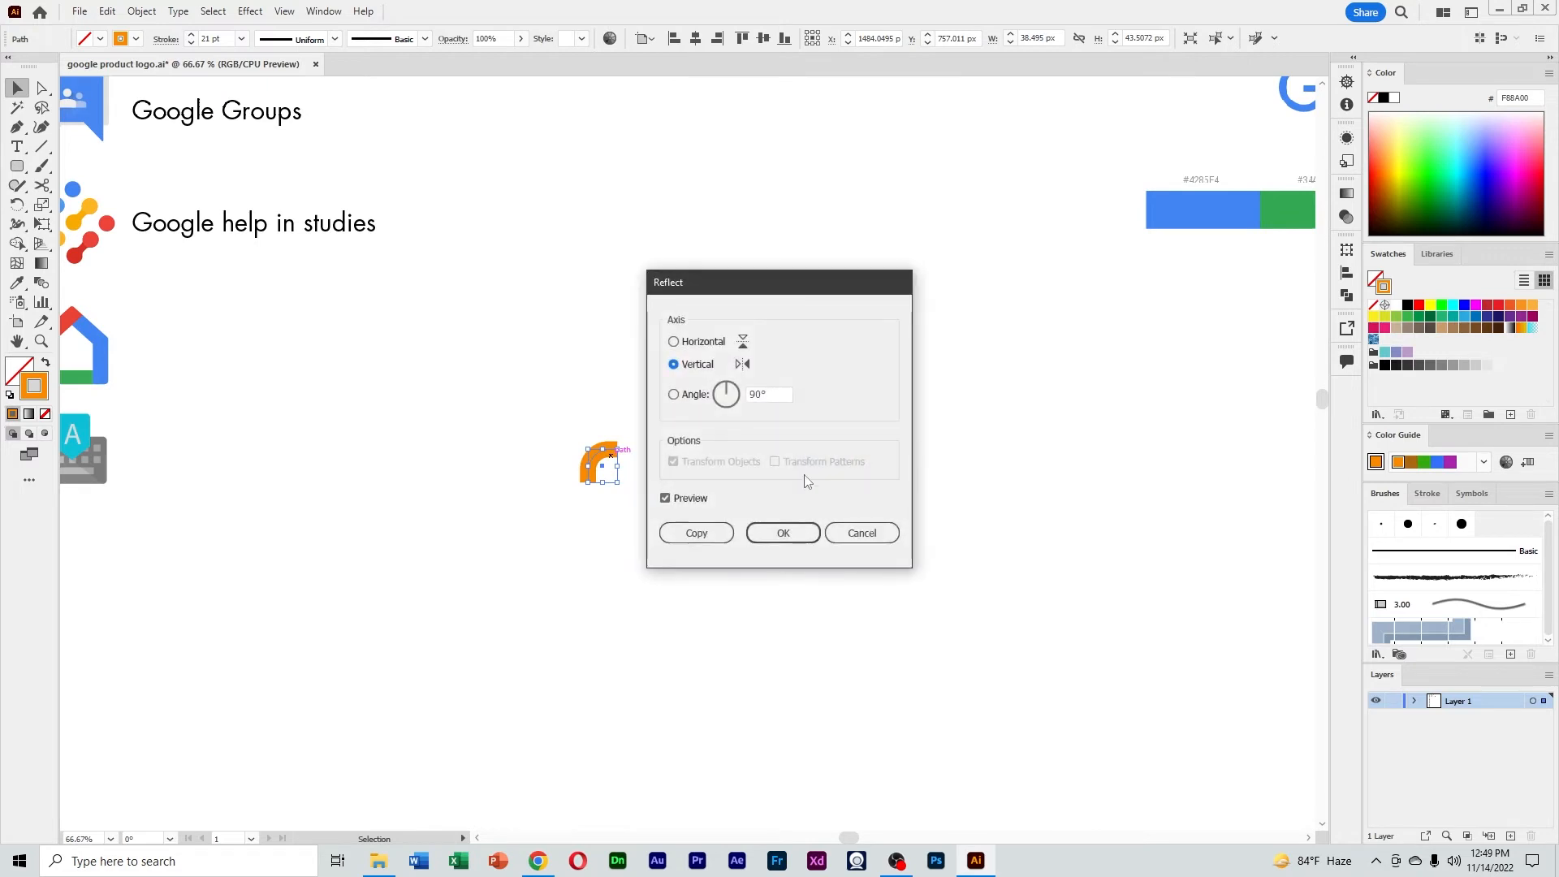
click(690, 529)
click(675, 523)
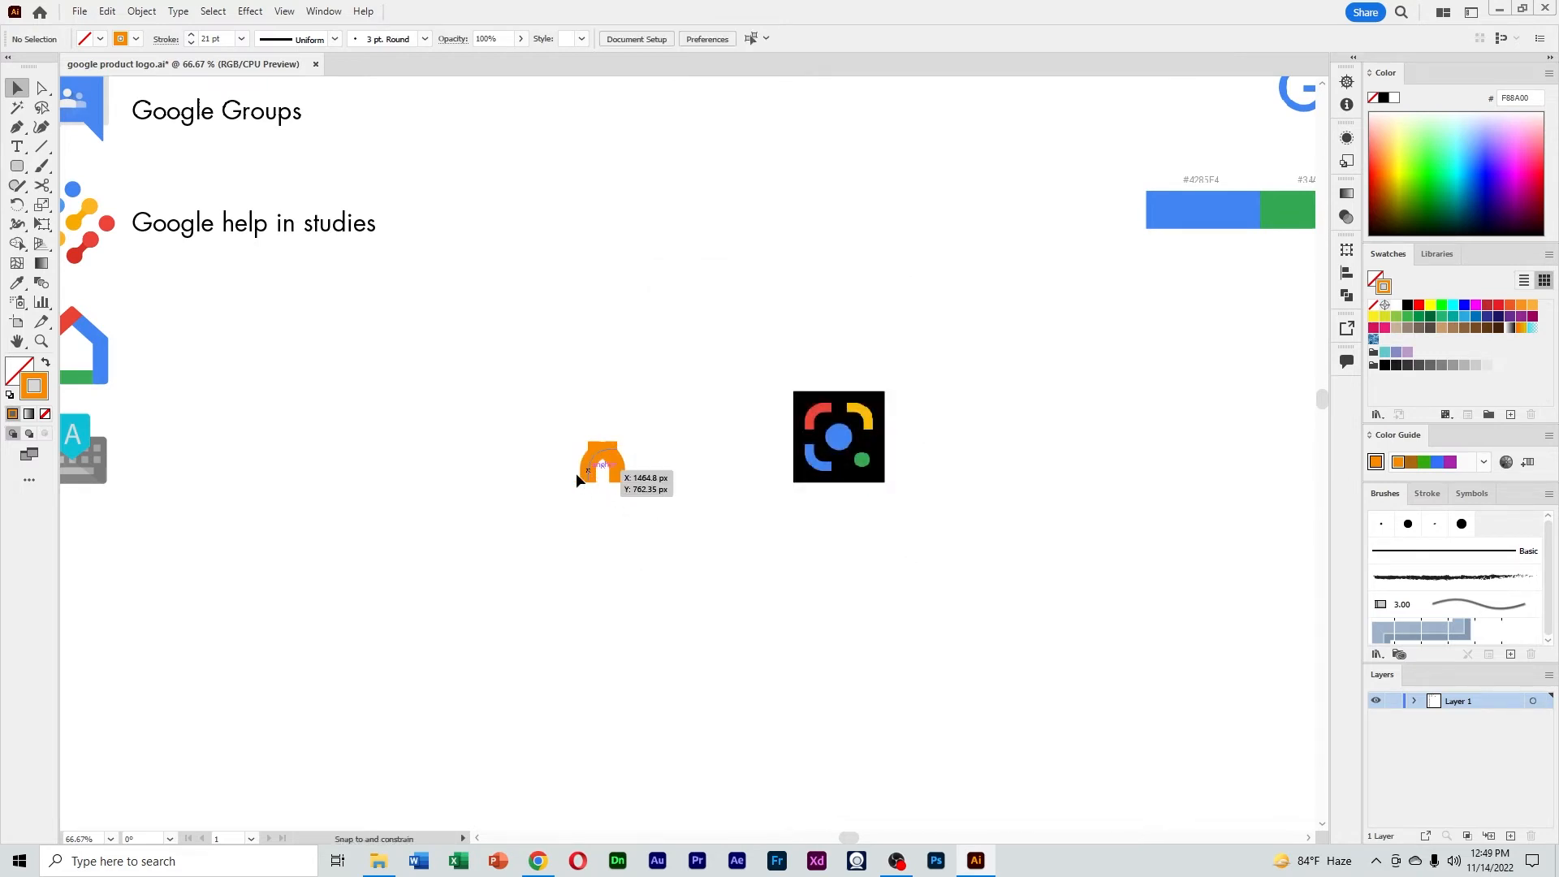
drag(578, 474, 541, 477)
Create a copy of both arcs reflected across the horizontal axis and place it just below them with a small gap
drag(692, 541, 491, 405)
right_click(567, 450)
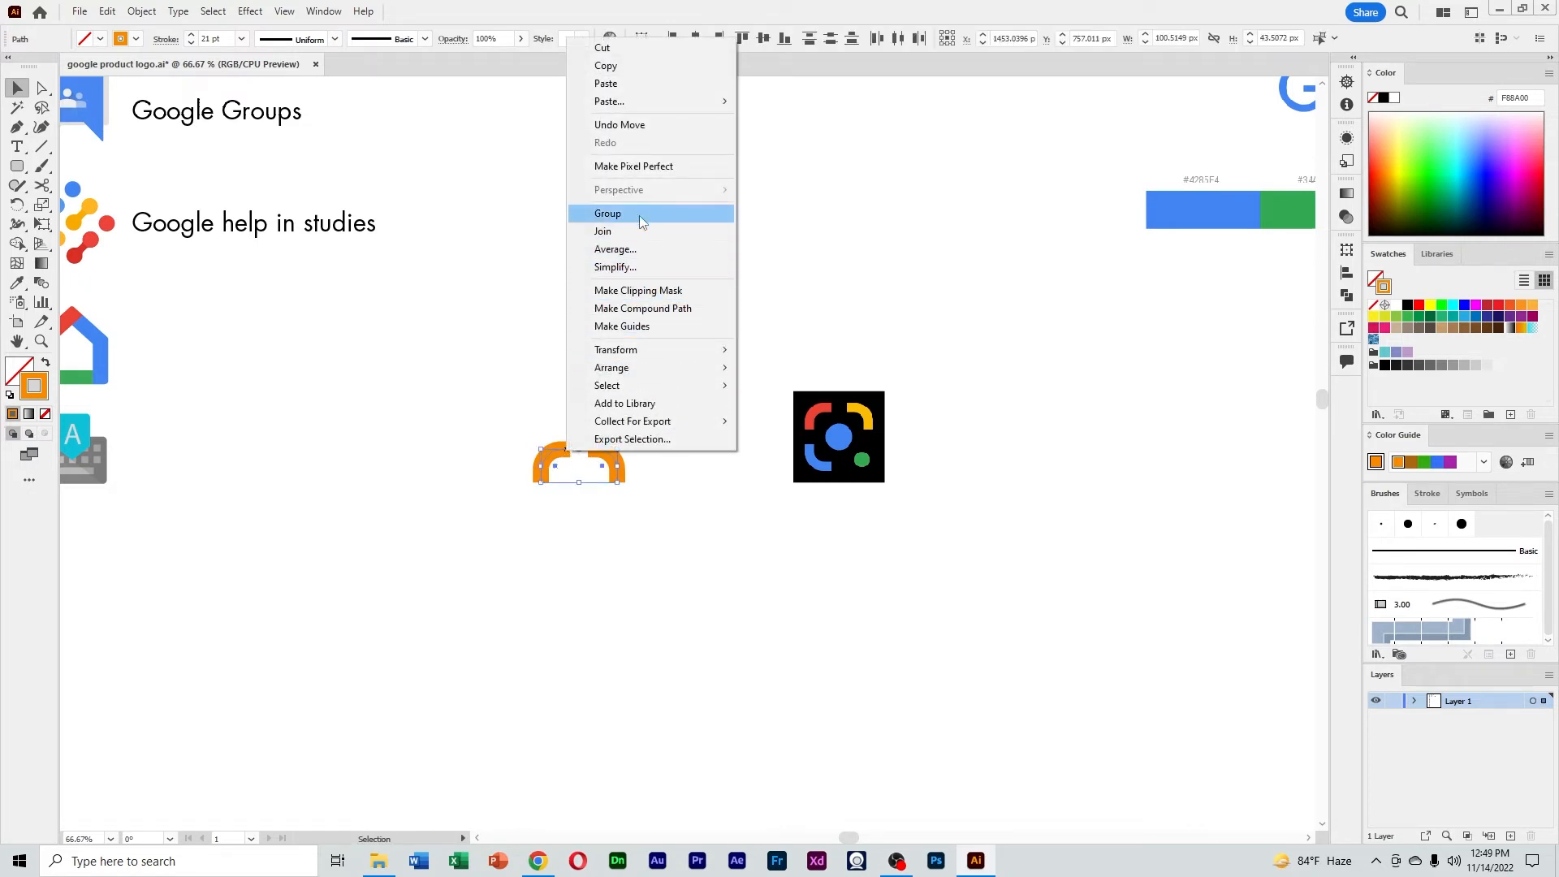
mouse_move(657, 372)
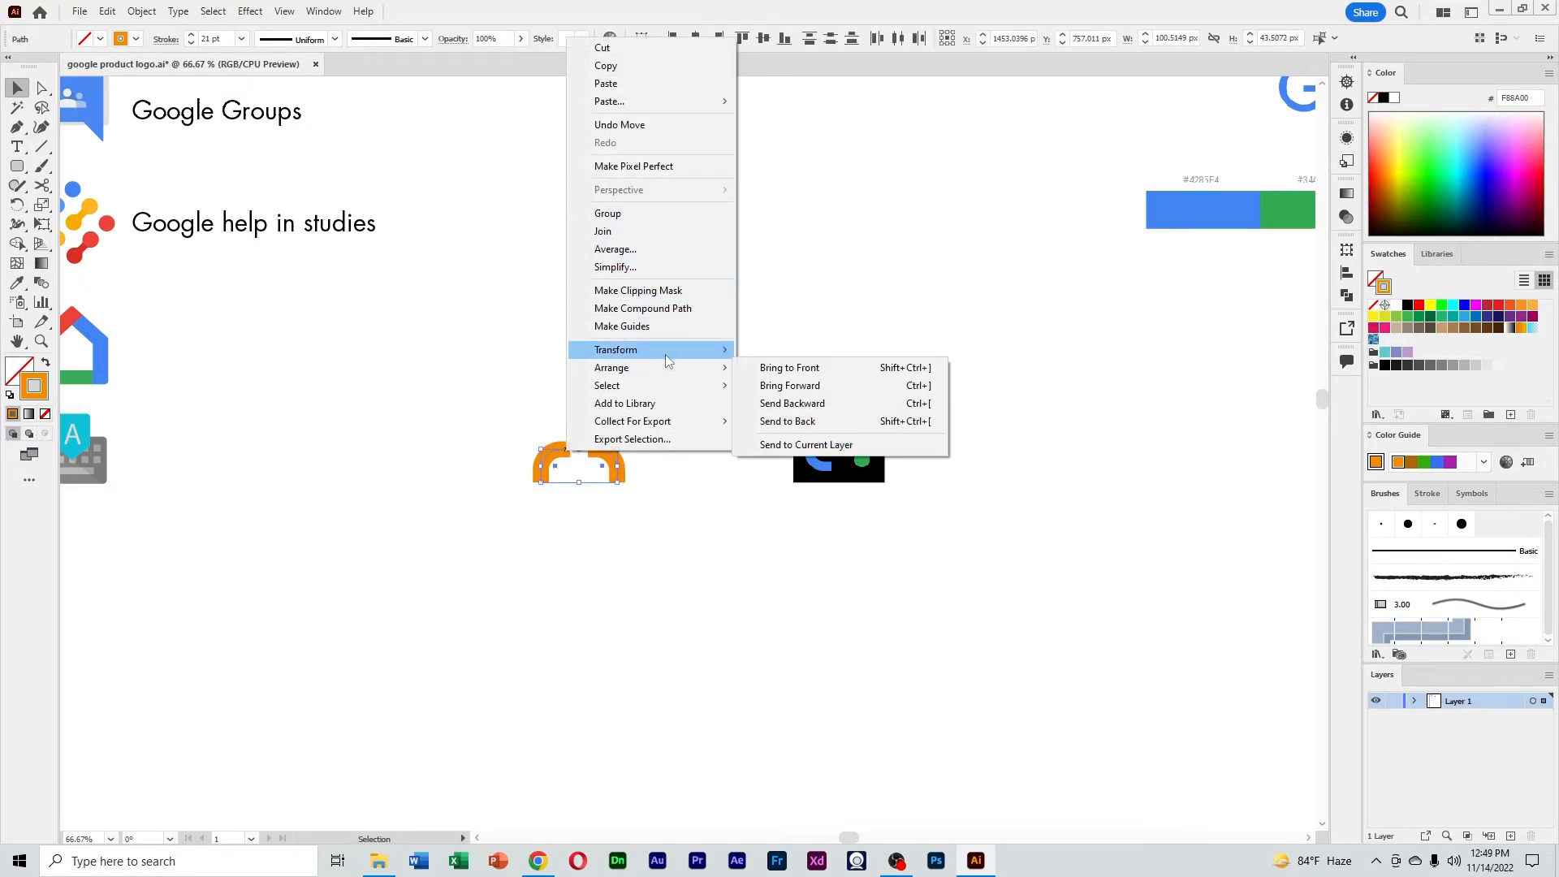
click(801, 402)
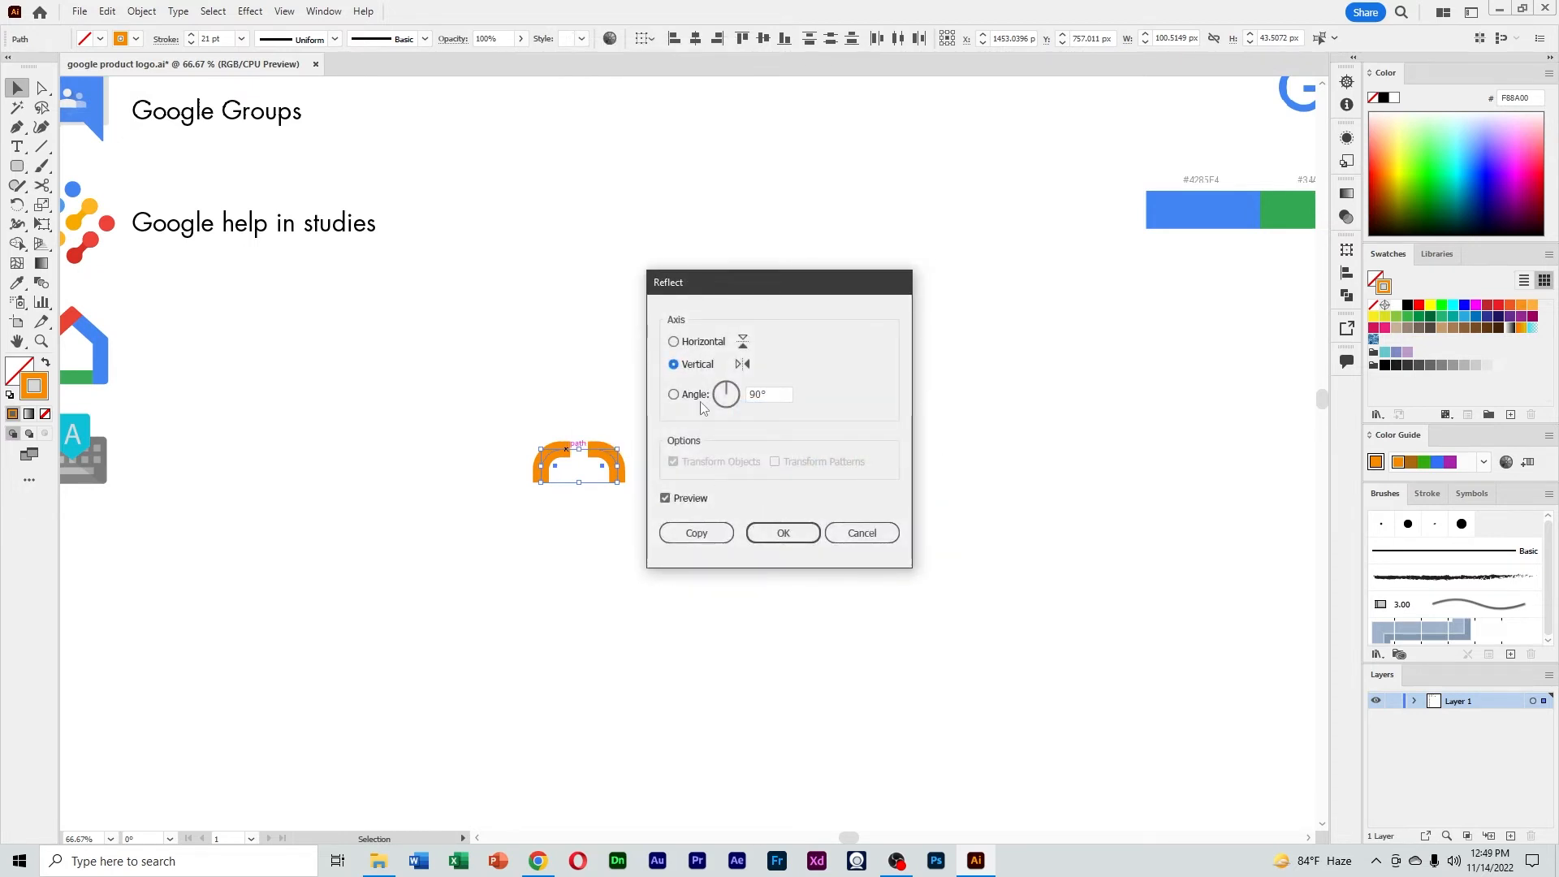
drag(716, 293, 821, 306)
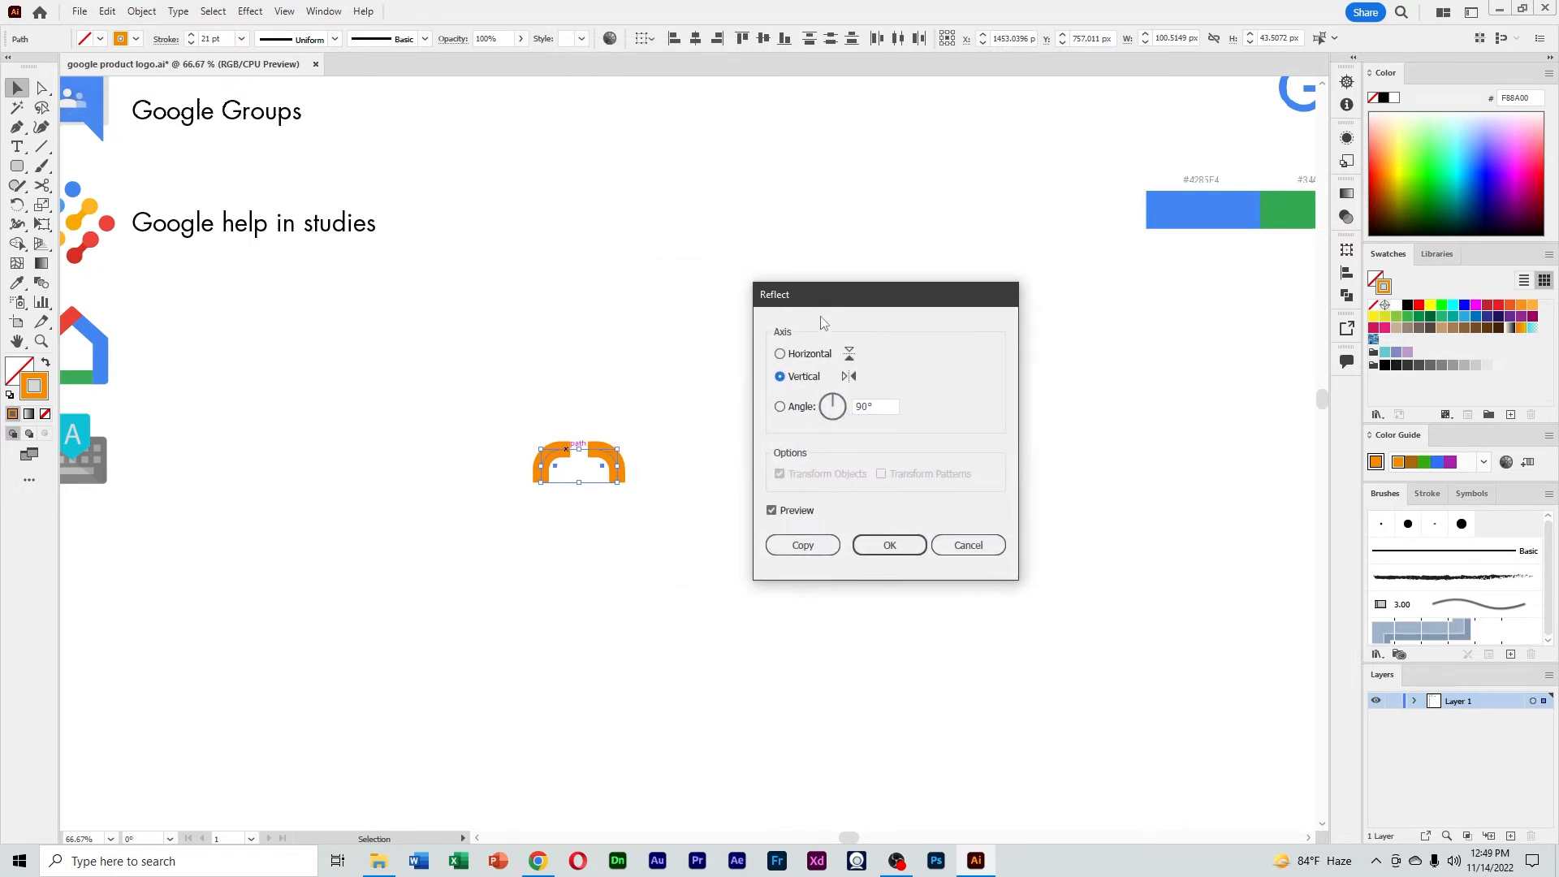
click(781, 355)
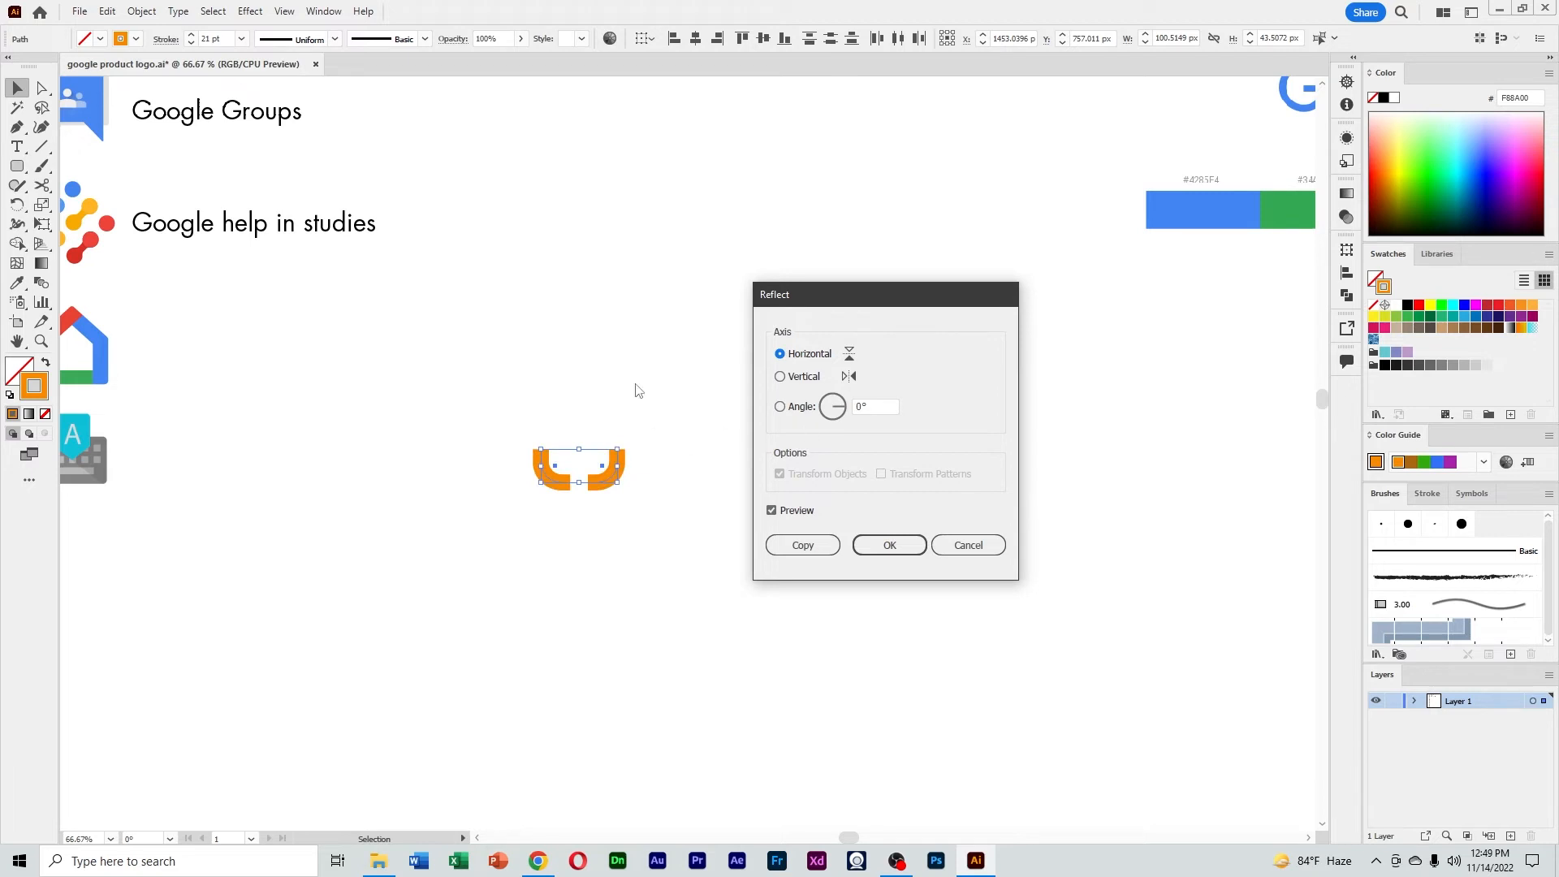
click(822, 545)
drag(614, 473, 614, 517)
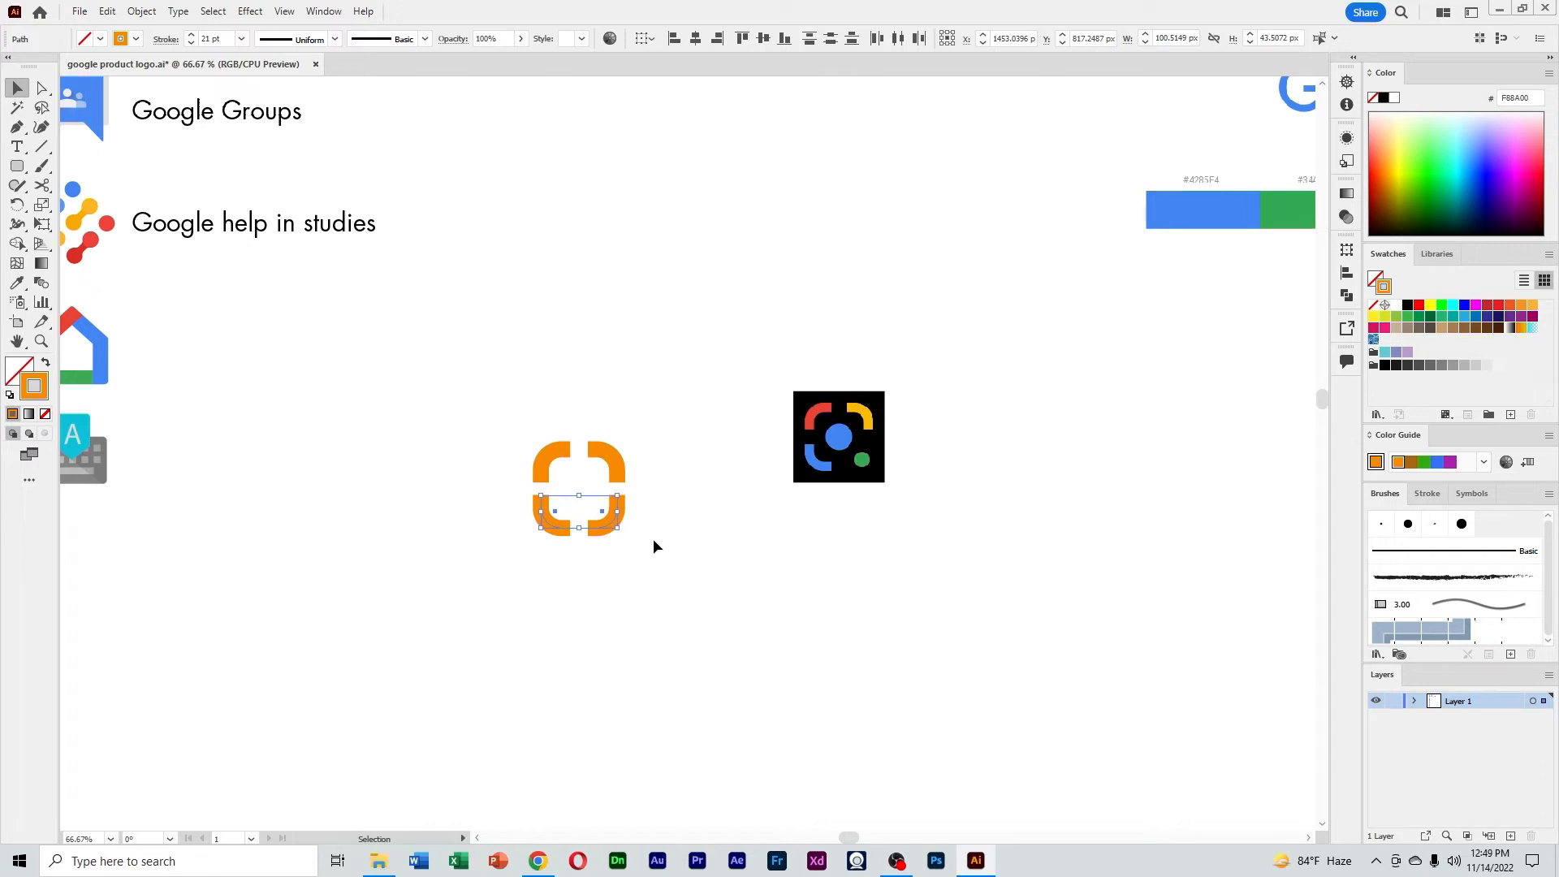
key(Down)
key(Down)
key(Down)
key(Down)
Delete the lower-right arc of the orange frame
click(653, 538)
click(612, 523)
key(Delete)
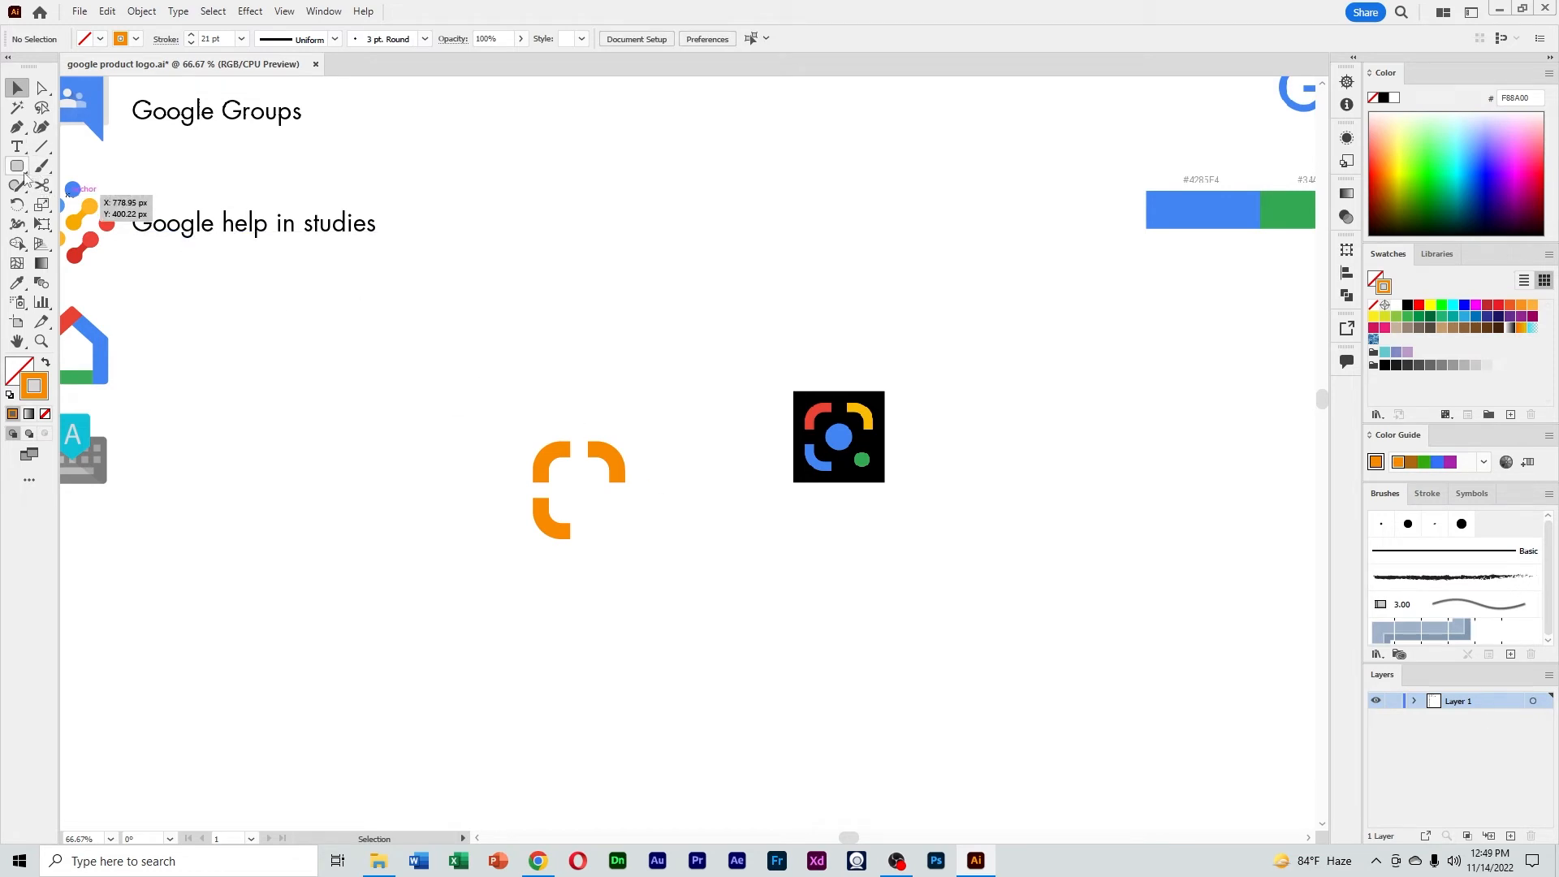
Draw a circle about 26.6 px wide in the frame's open lower-right corner, with an orange fill and no stroke
drag(16, 165, 81, 203)
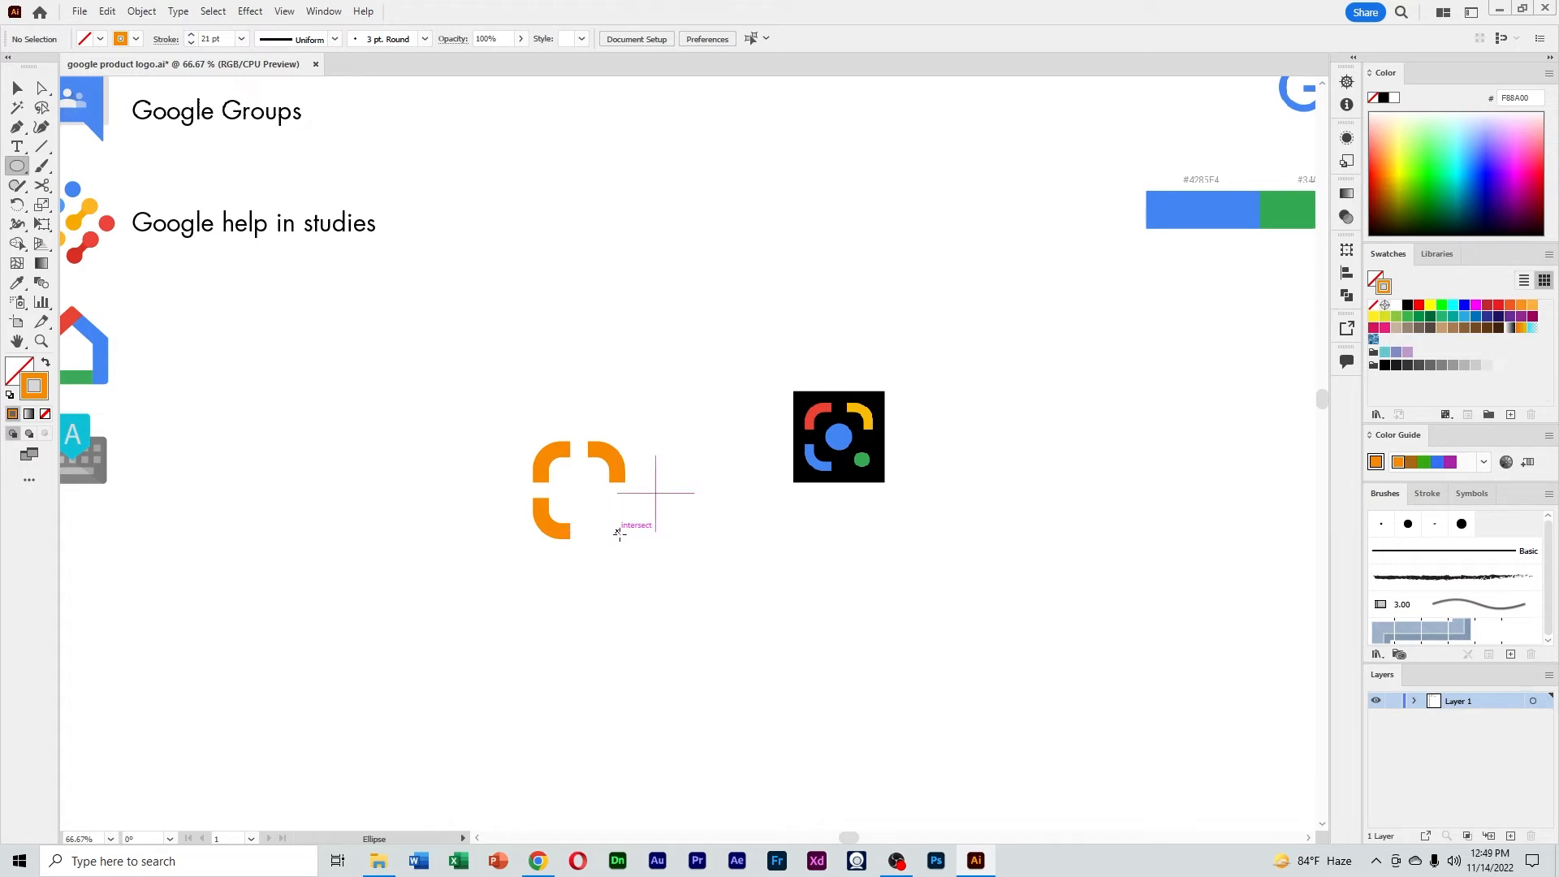
drag(619, 534, 626, 541)
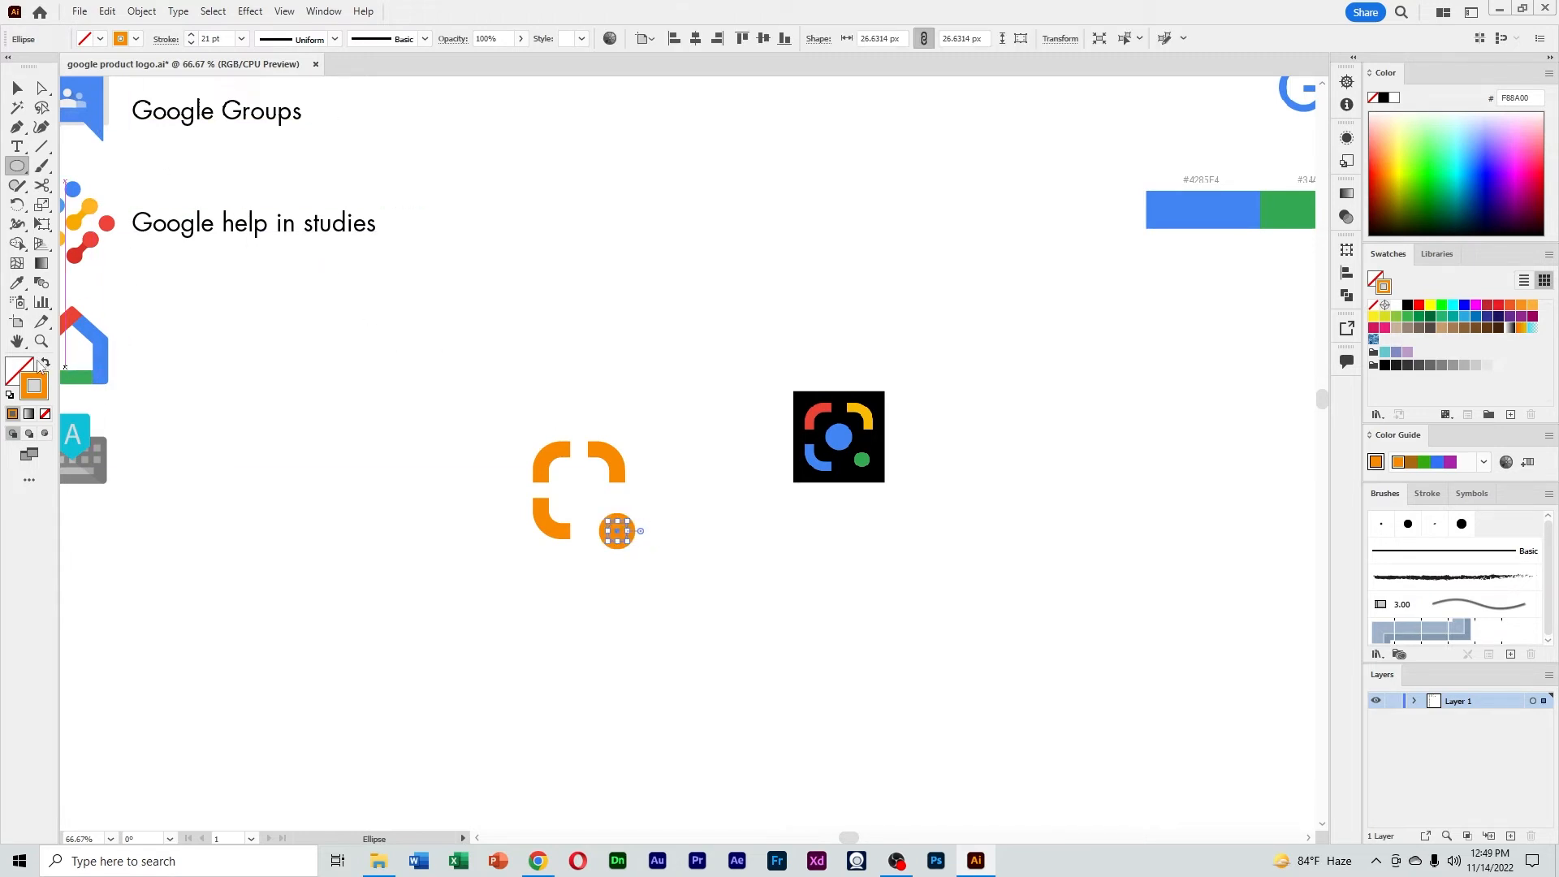
click(47, 364)
click(16, 90)
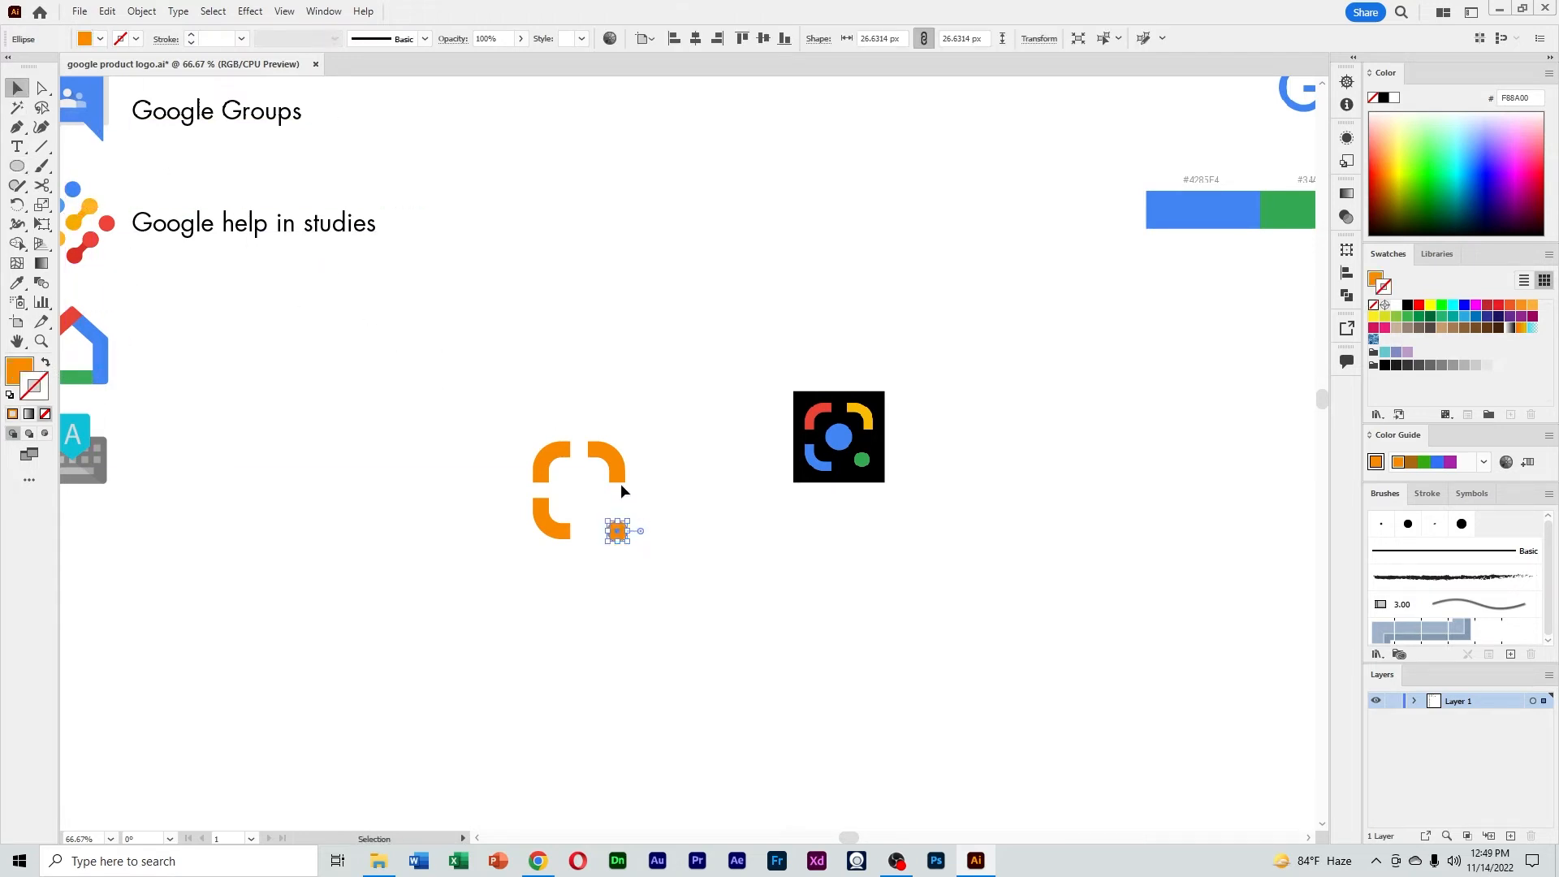
click(501, 611)
scroll(501, 610, up, 1)
drag(673, 499, 666, 490)
Expand the fill and stroke of the three orange arcs into filled shapes
drag(482, 289, 683, 429)
shift+click(571, 491)
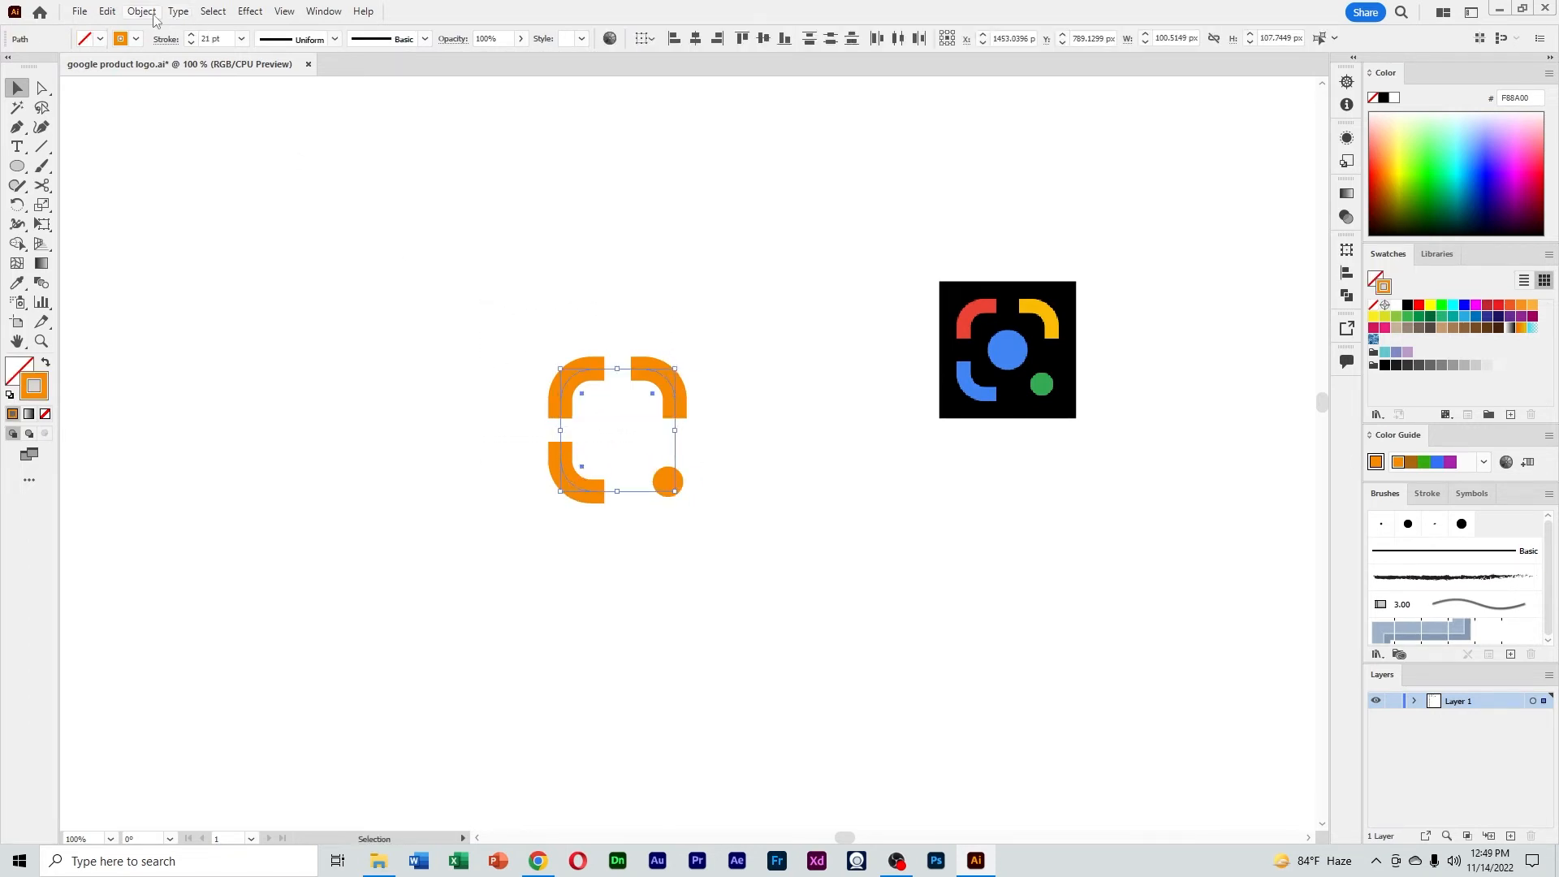
click(154, 15)
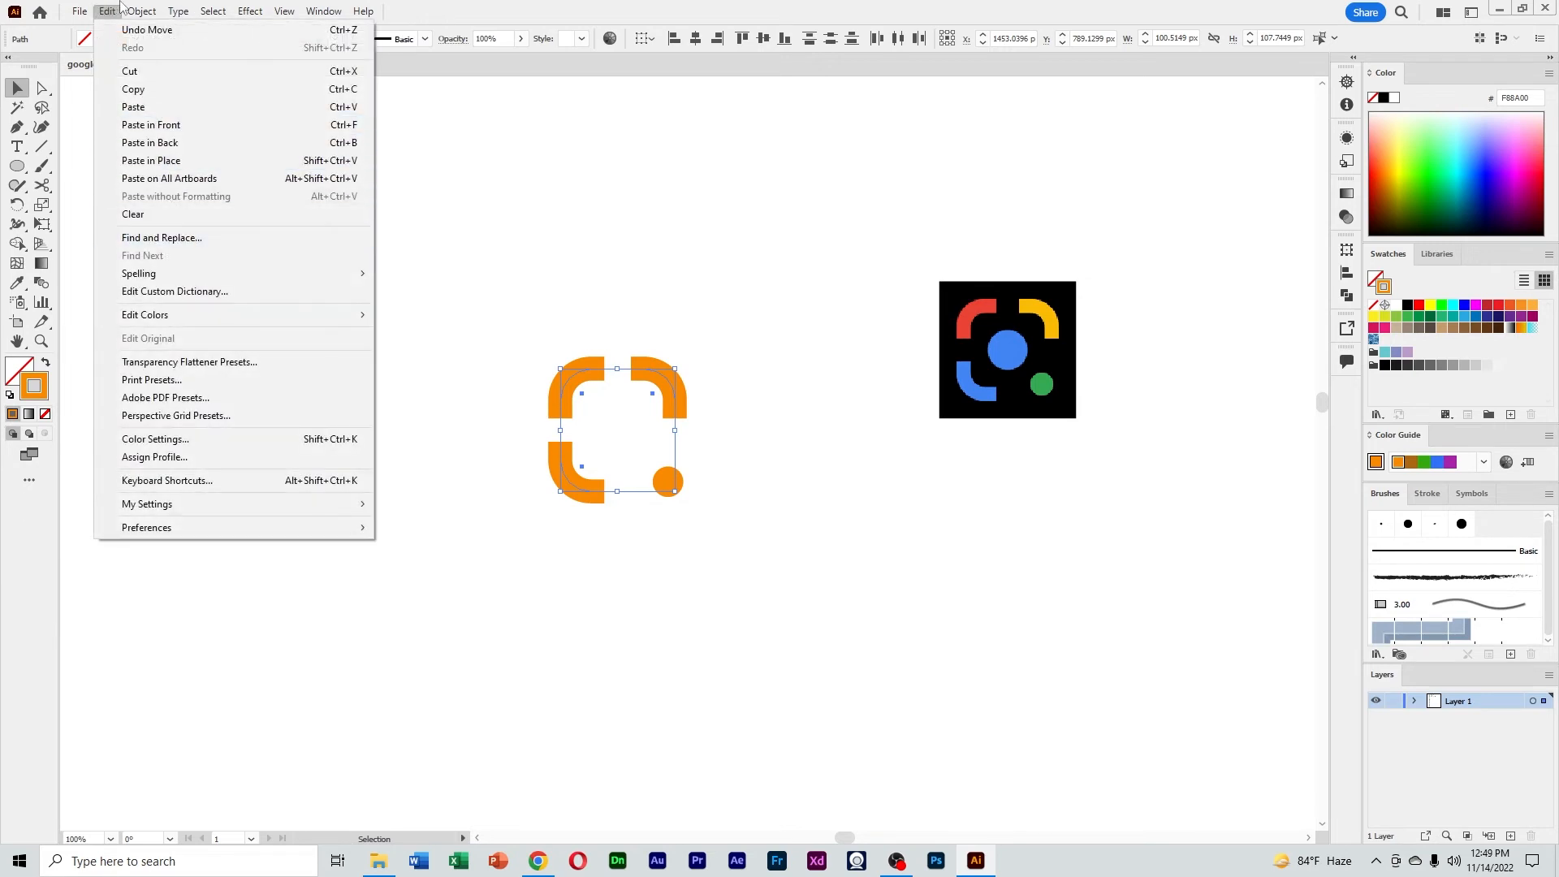
click(195, 220)
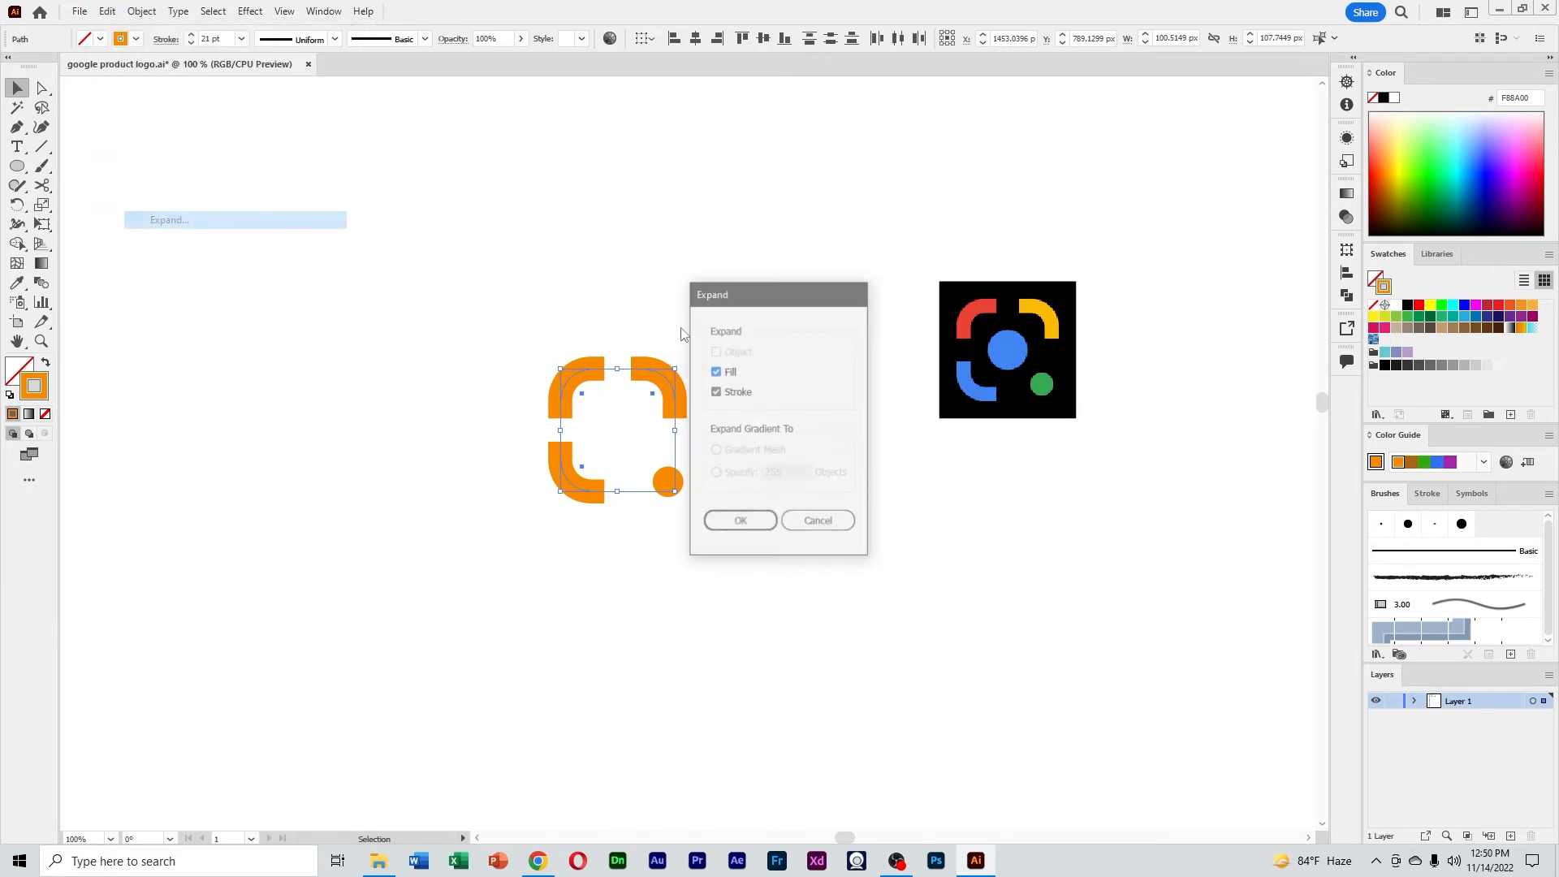
click(733, 524)
click(694, 499)
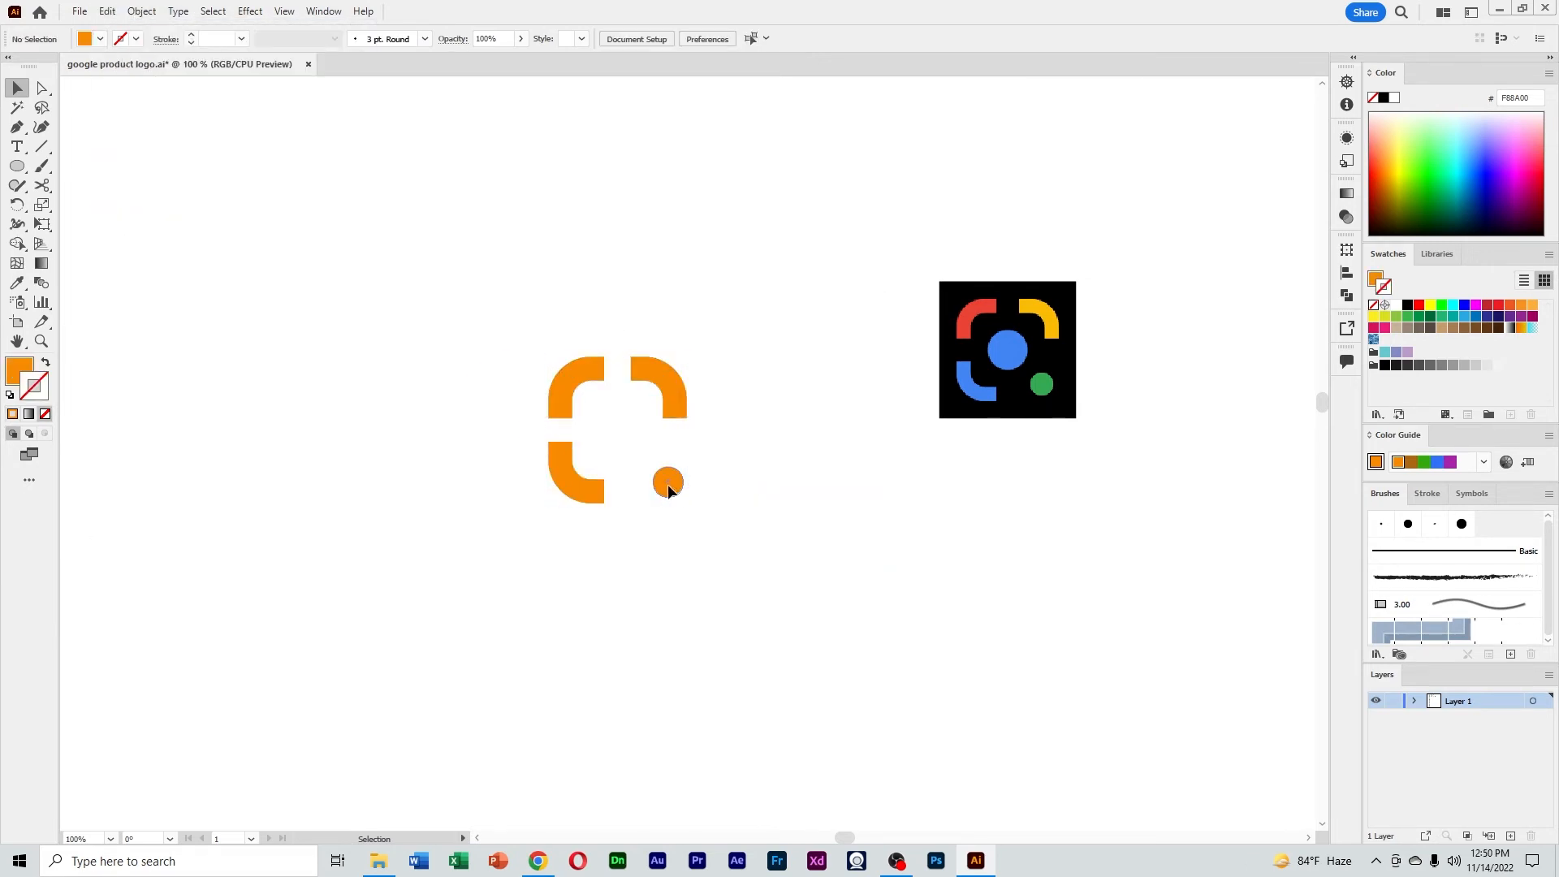
Colour the upper-left arc red and the upper-right arc yellow with the Eyedropper, sampling the Lens reference
drag(667, 490, 747, 511)
click(759, 505)
ctrl+alt+click(729, 461)
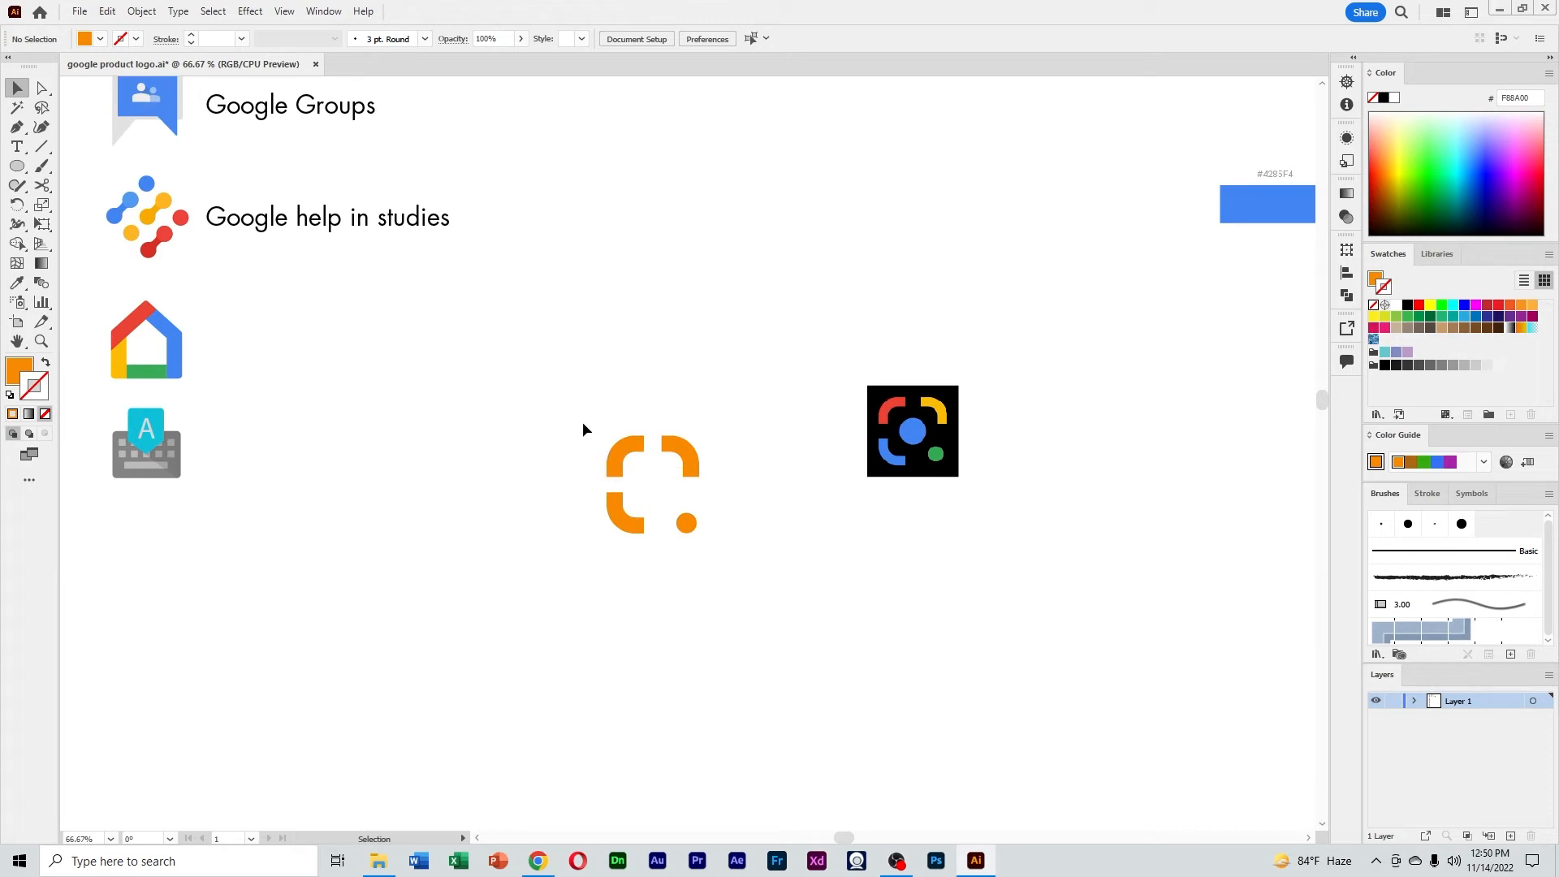
click(632, 461)
key(i)
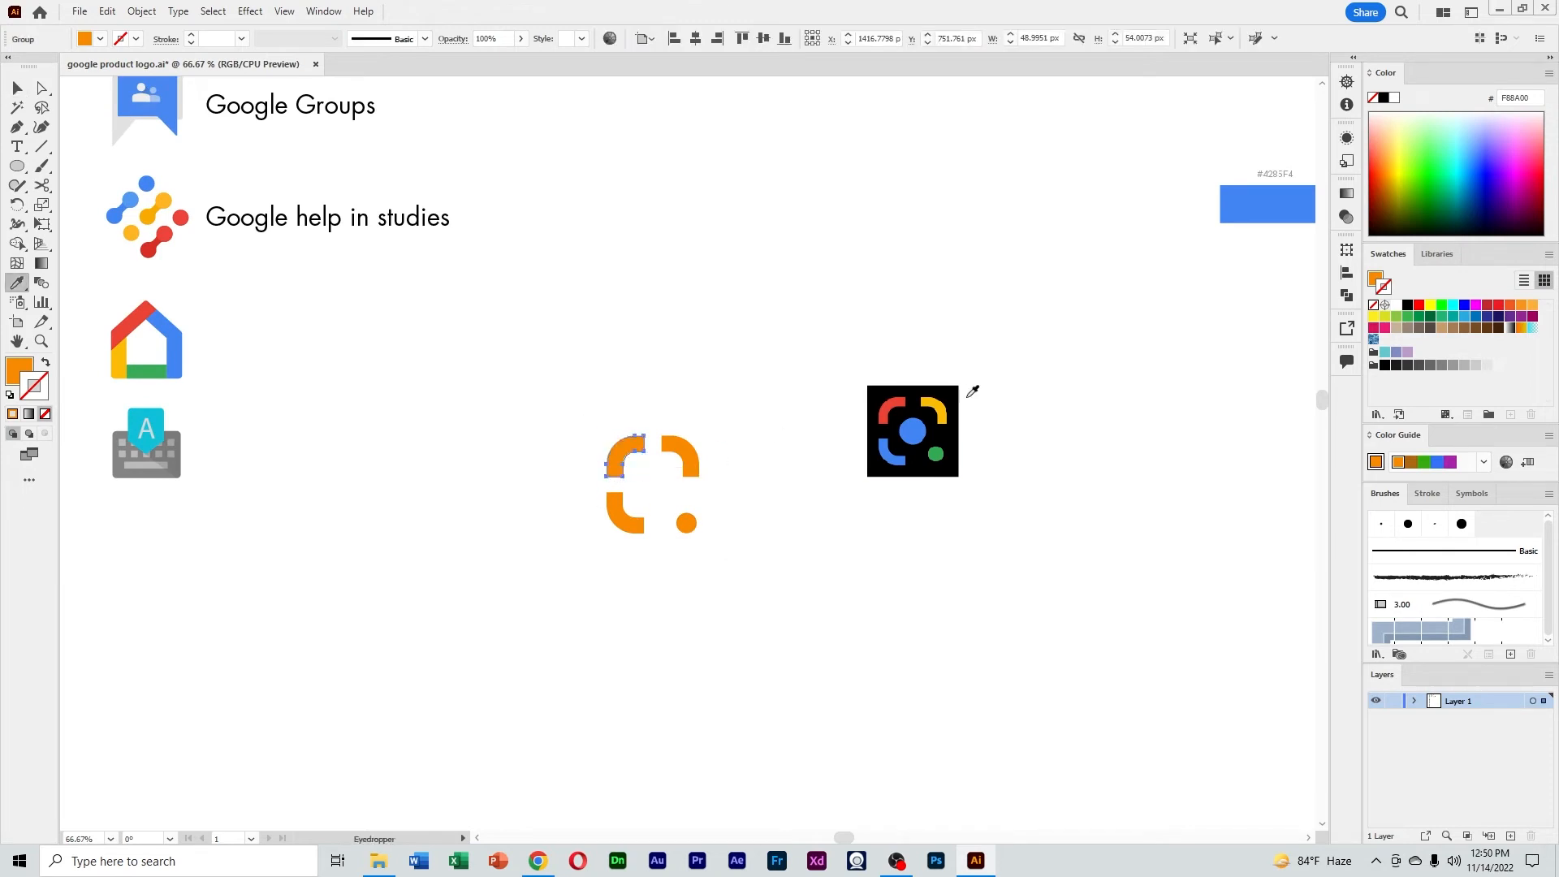
click(886, 406)
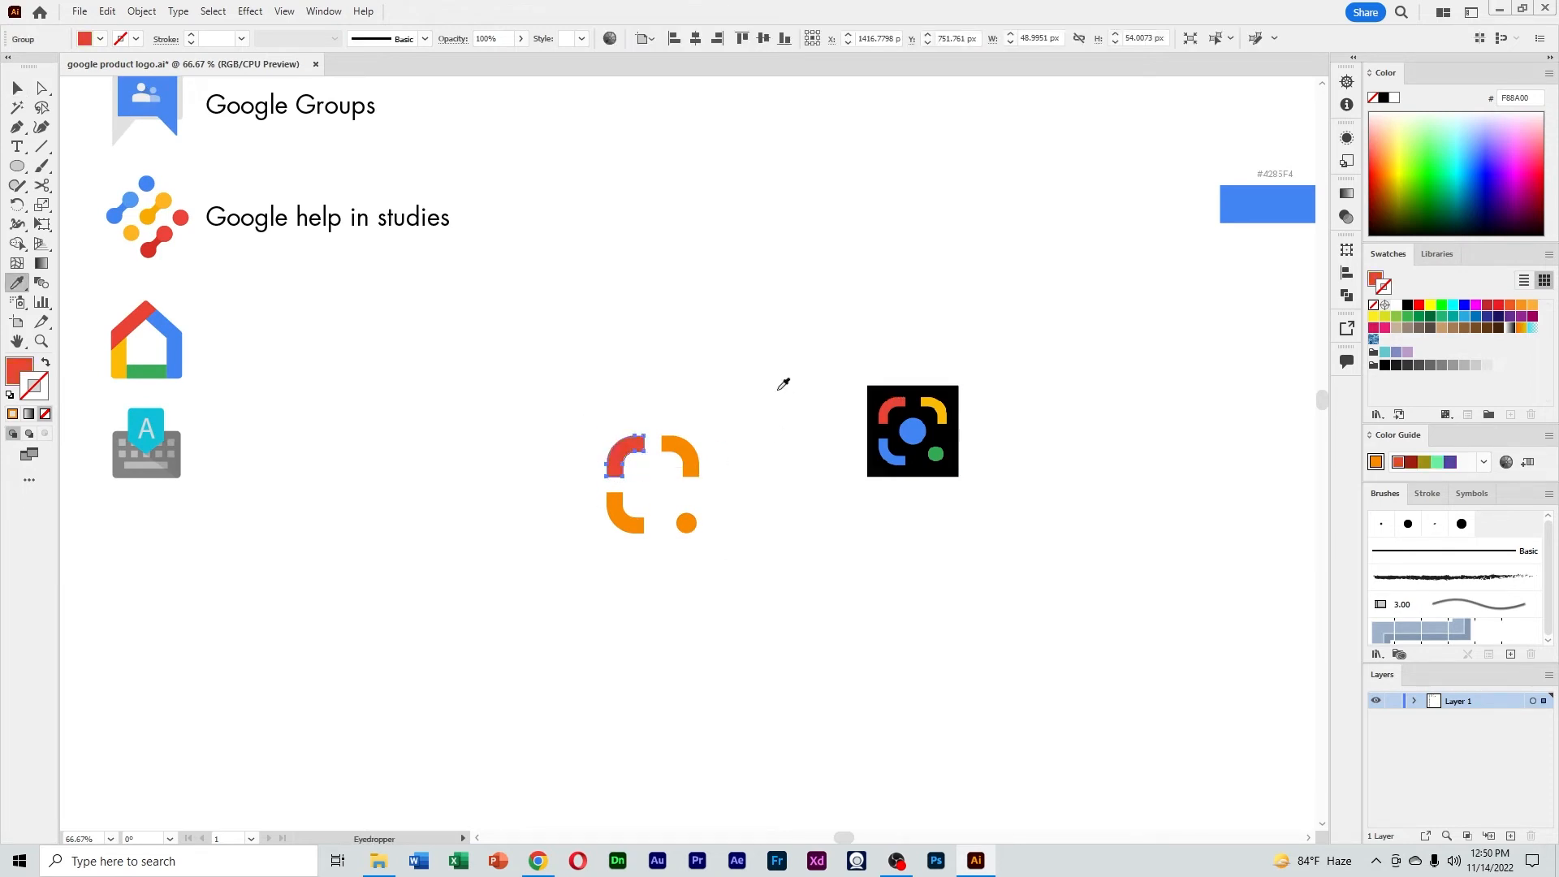
ctrl+click(691, 462)
click(946, 402)
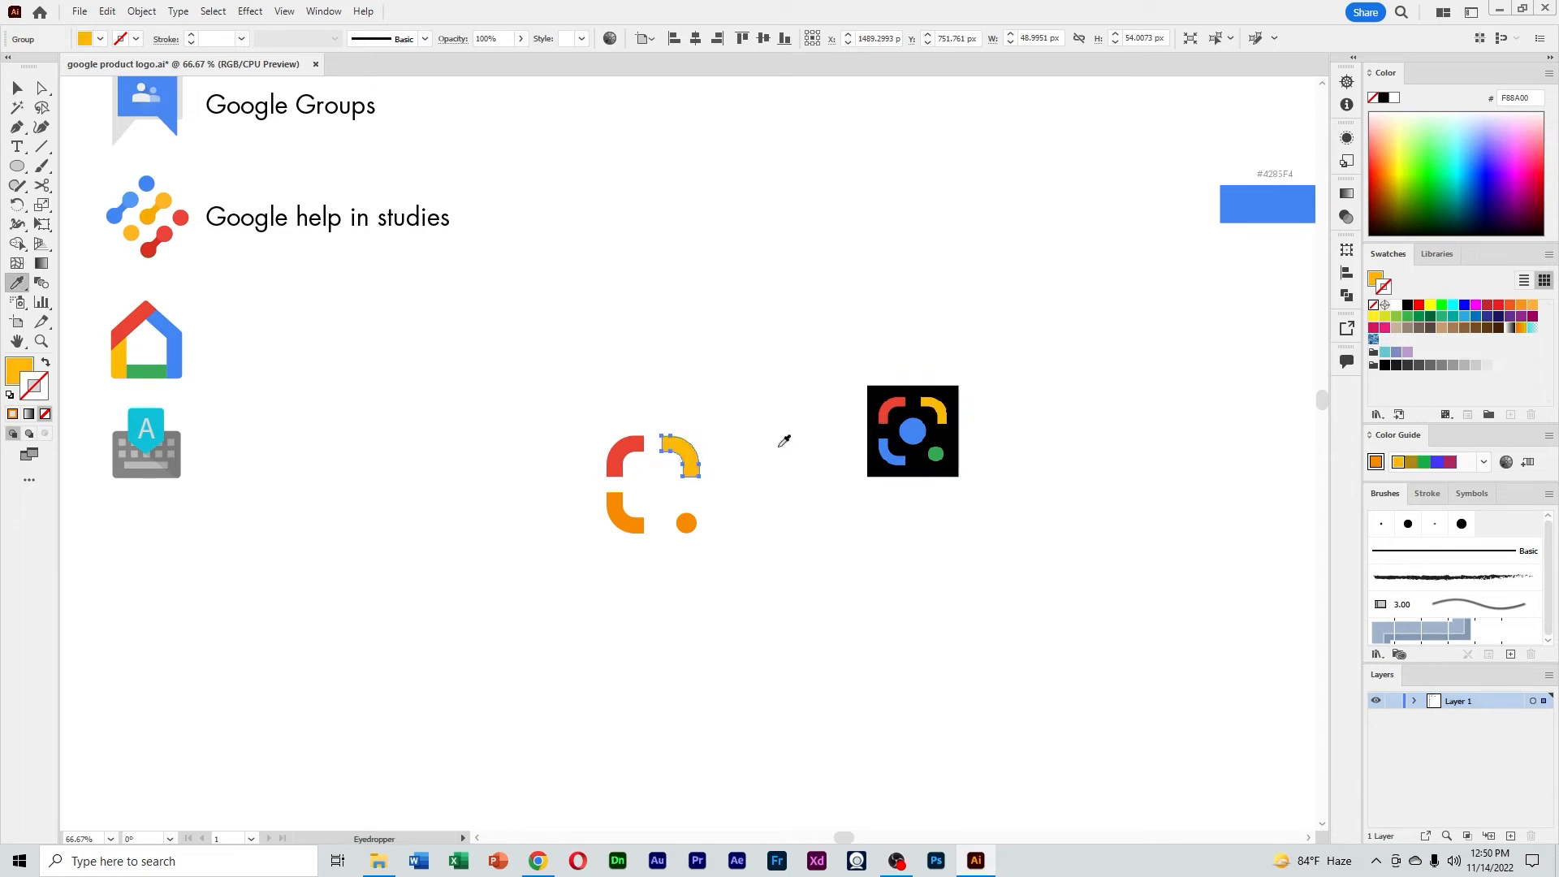
Colour the lower-left arc blue with the Eyedropper, sampling the matching arc in the Lens reference
key(v)
click(627, 515)
key(i)
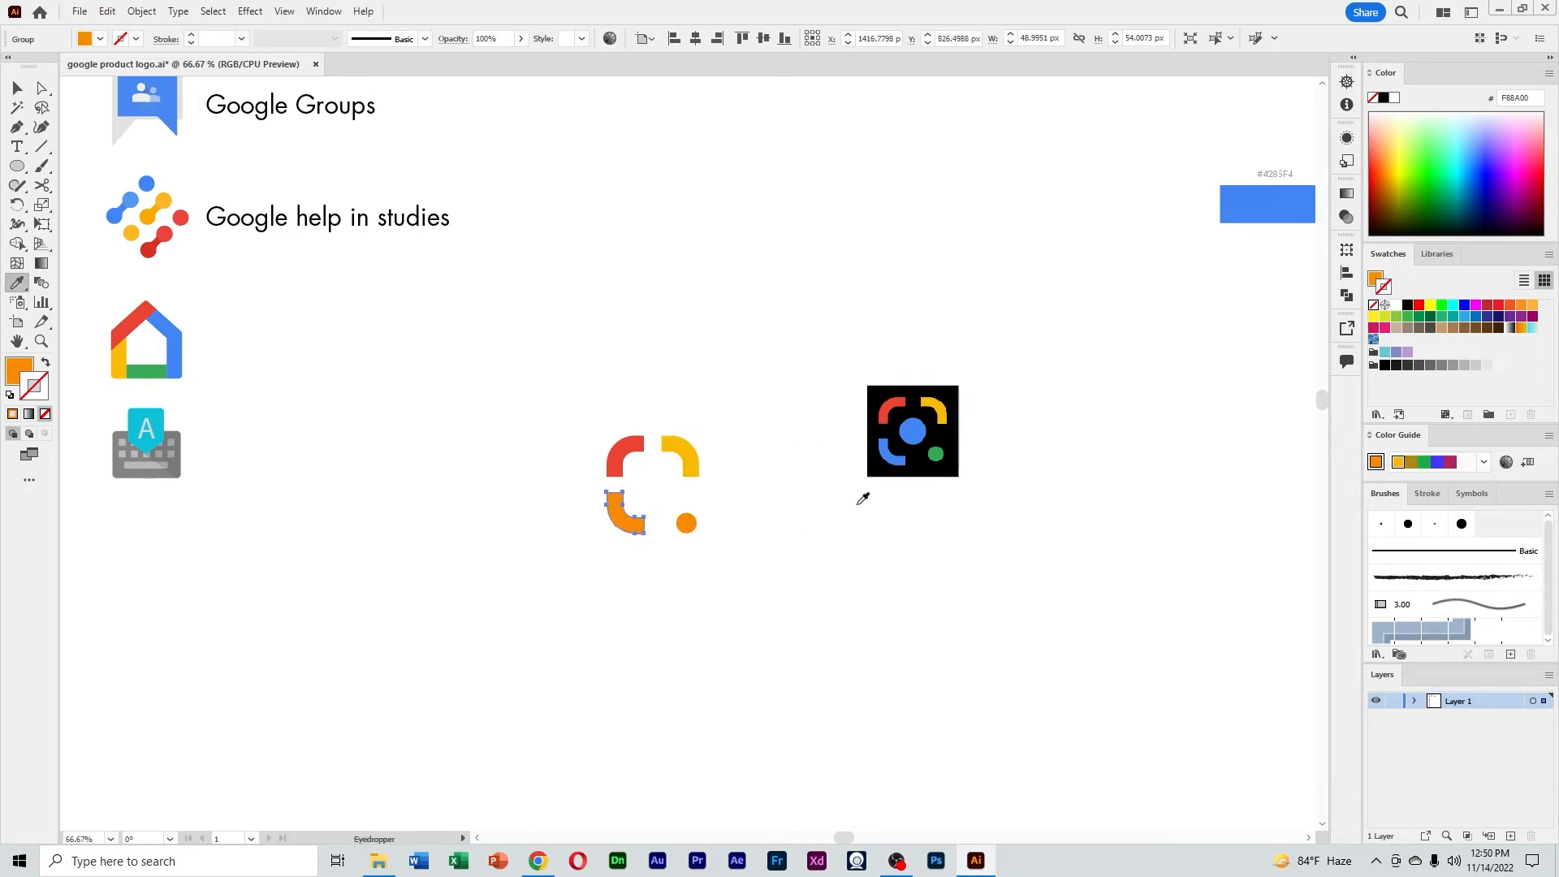
click(891, 458)
key(v)
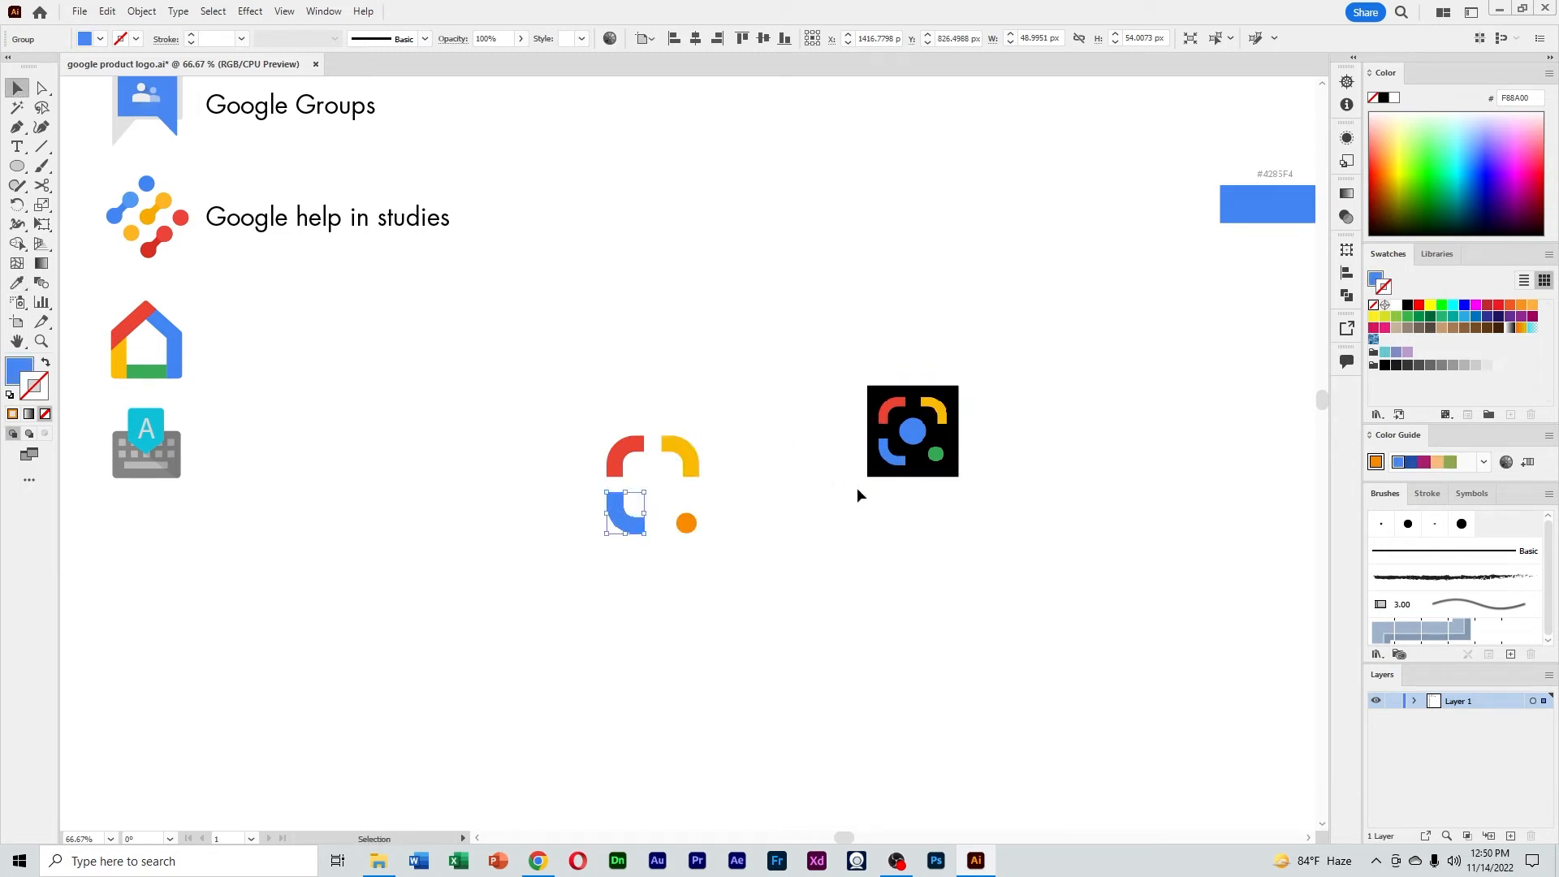
Copy the small orange dot to the centre of the arcs at about 36.9 px diameter and colour it the reference's blue
click(722, 526)
drag(692, 526, 662, 490)
click(756, 509)
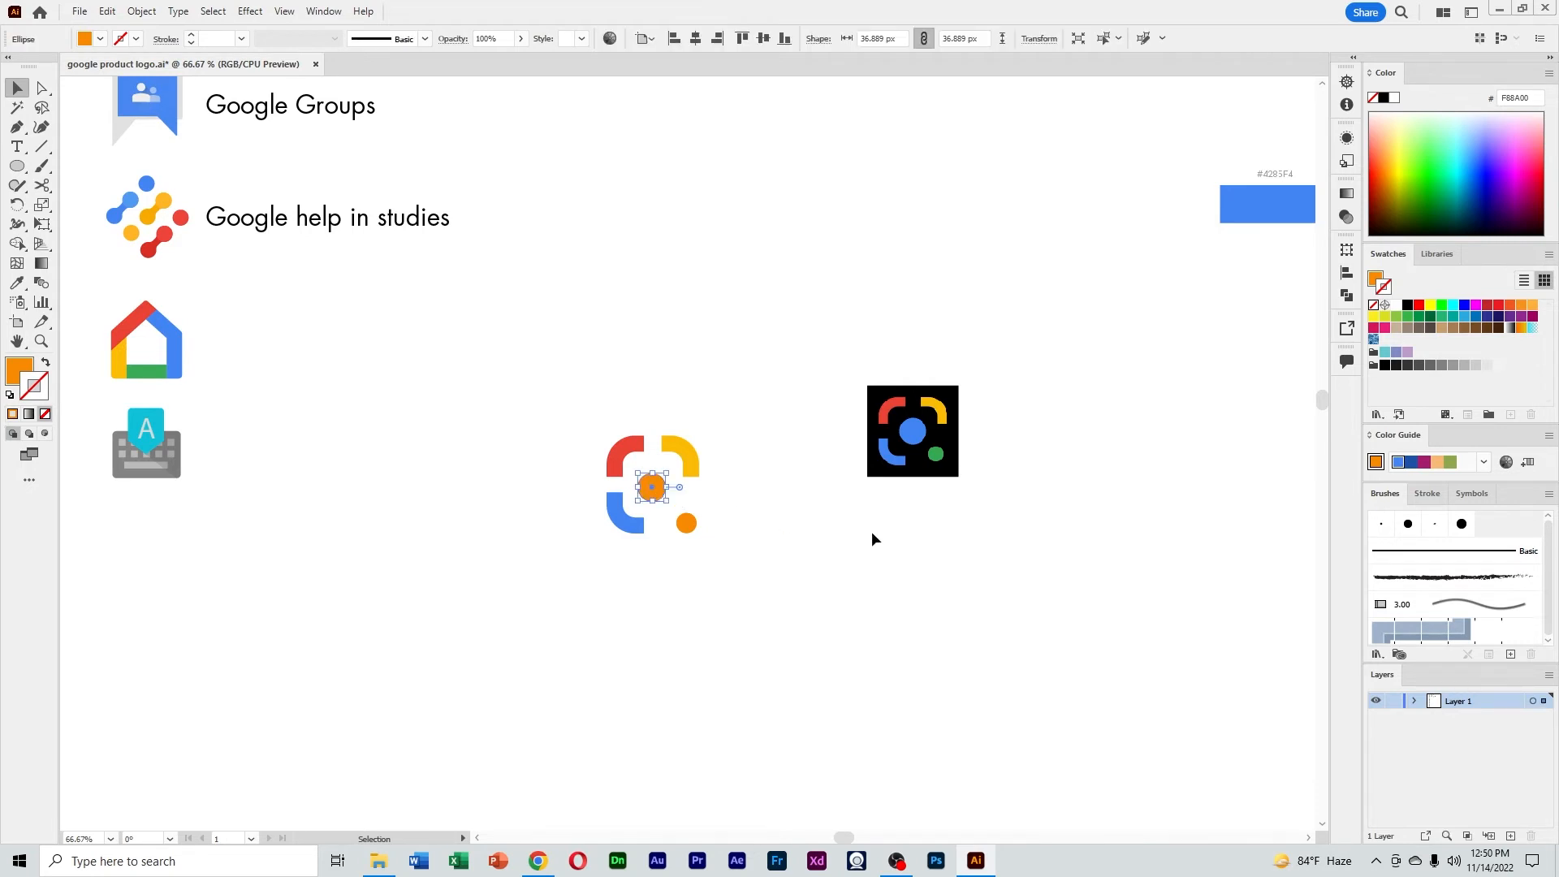
click(651, 481)
click(17, 283)
click(913, 431)
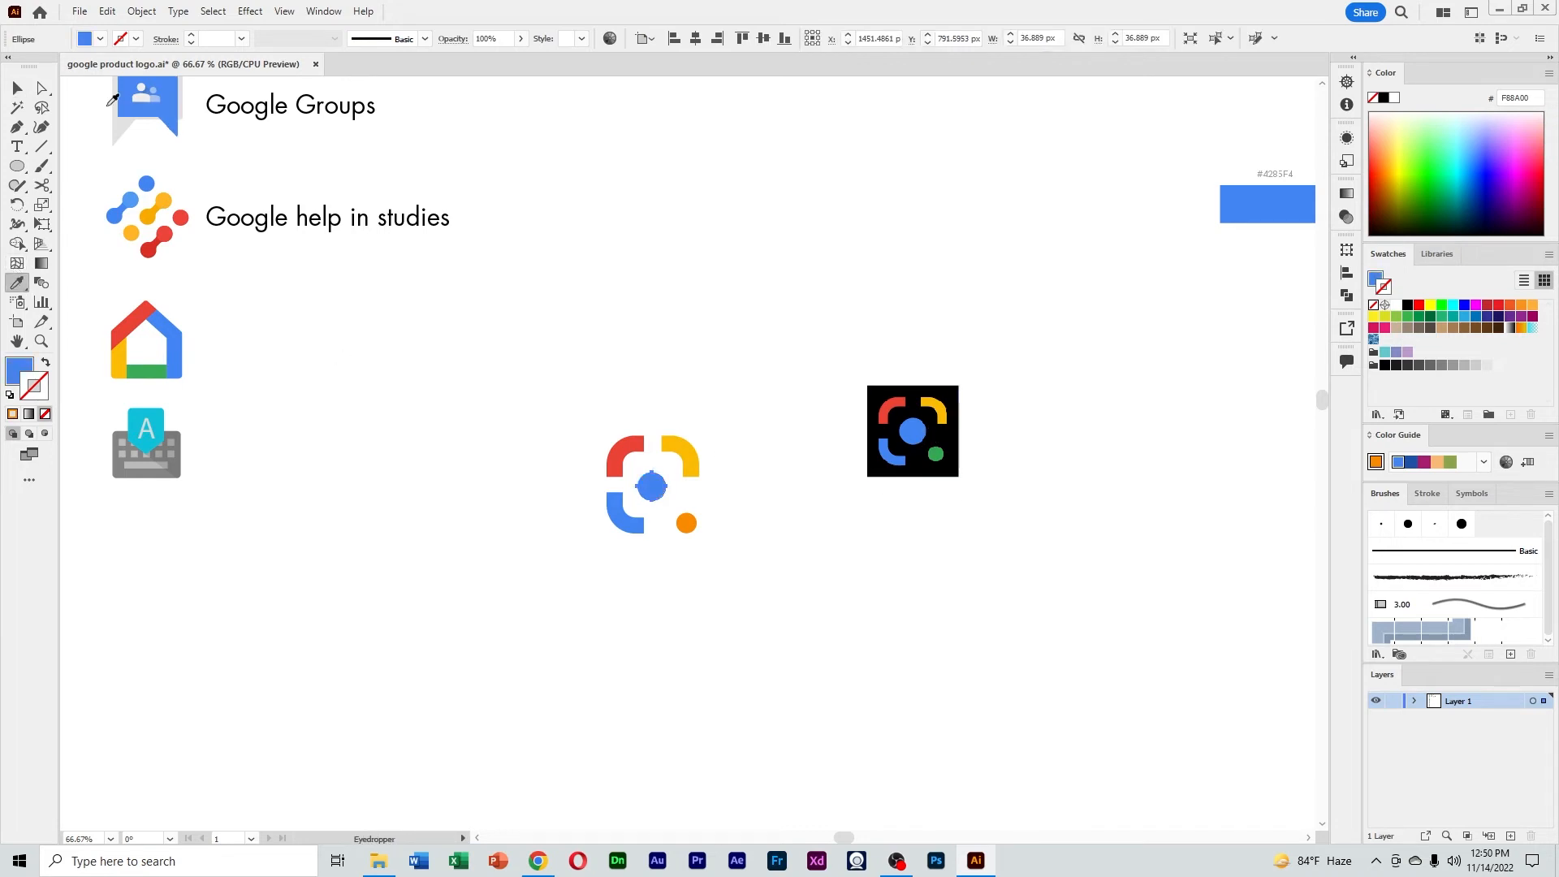
Group all parts of the Lens icon and place it below the keyboard icon, scaled to about 88.7 px wide
click(18, 89)
drag(607, 396, 692, 549)
right_click(640, 496)
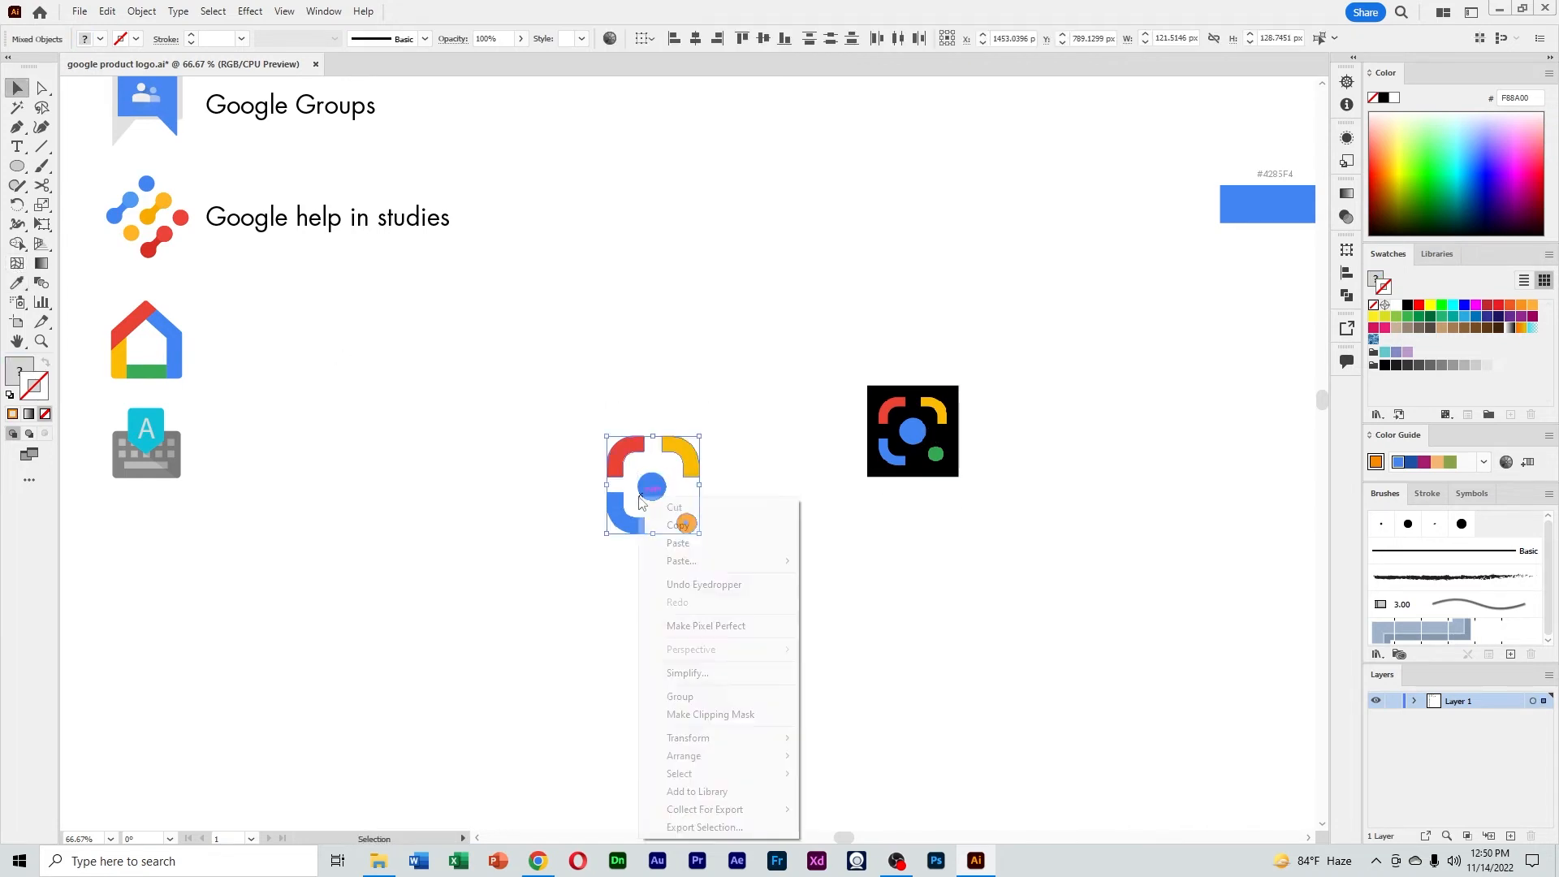
click(681, 696)
click(715, 552)
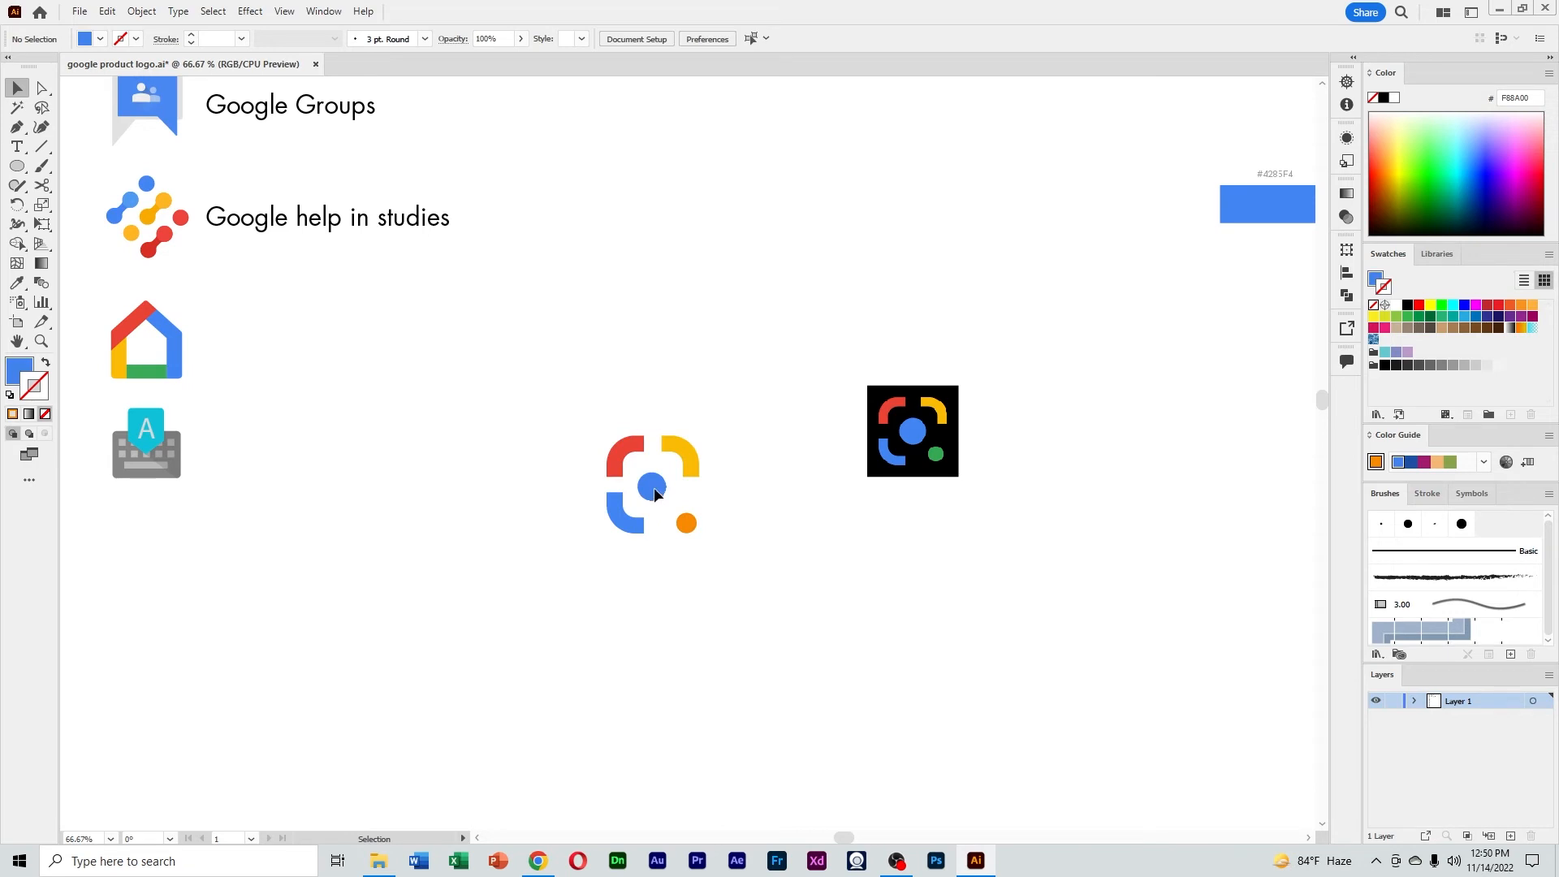
drag(653, 493, 184, 594)
scroll(616, 487, down, 3)
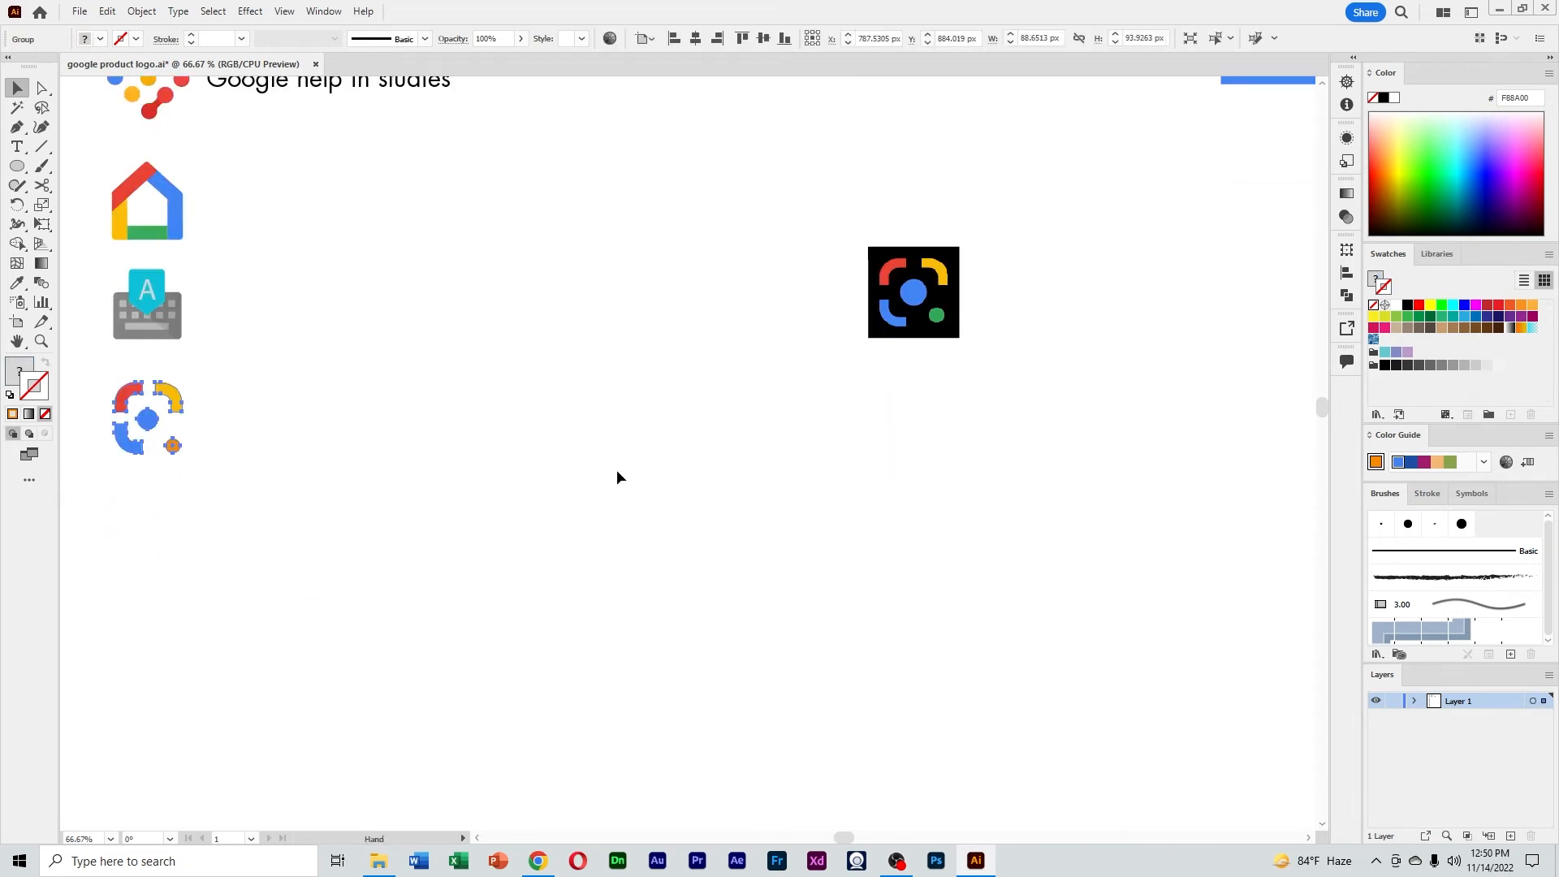
Switch to Chrome and copy the Google Meet logo image from the Google products page
click(538, 861)
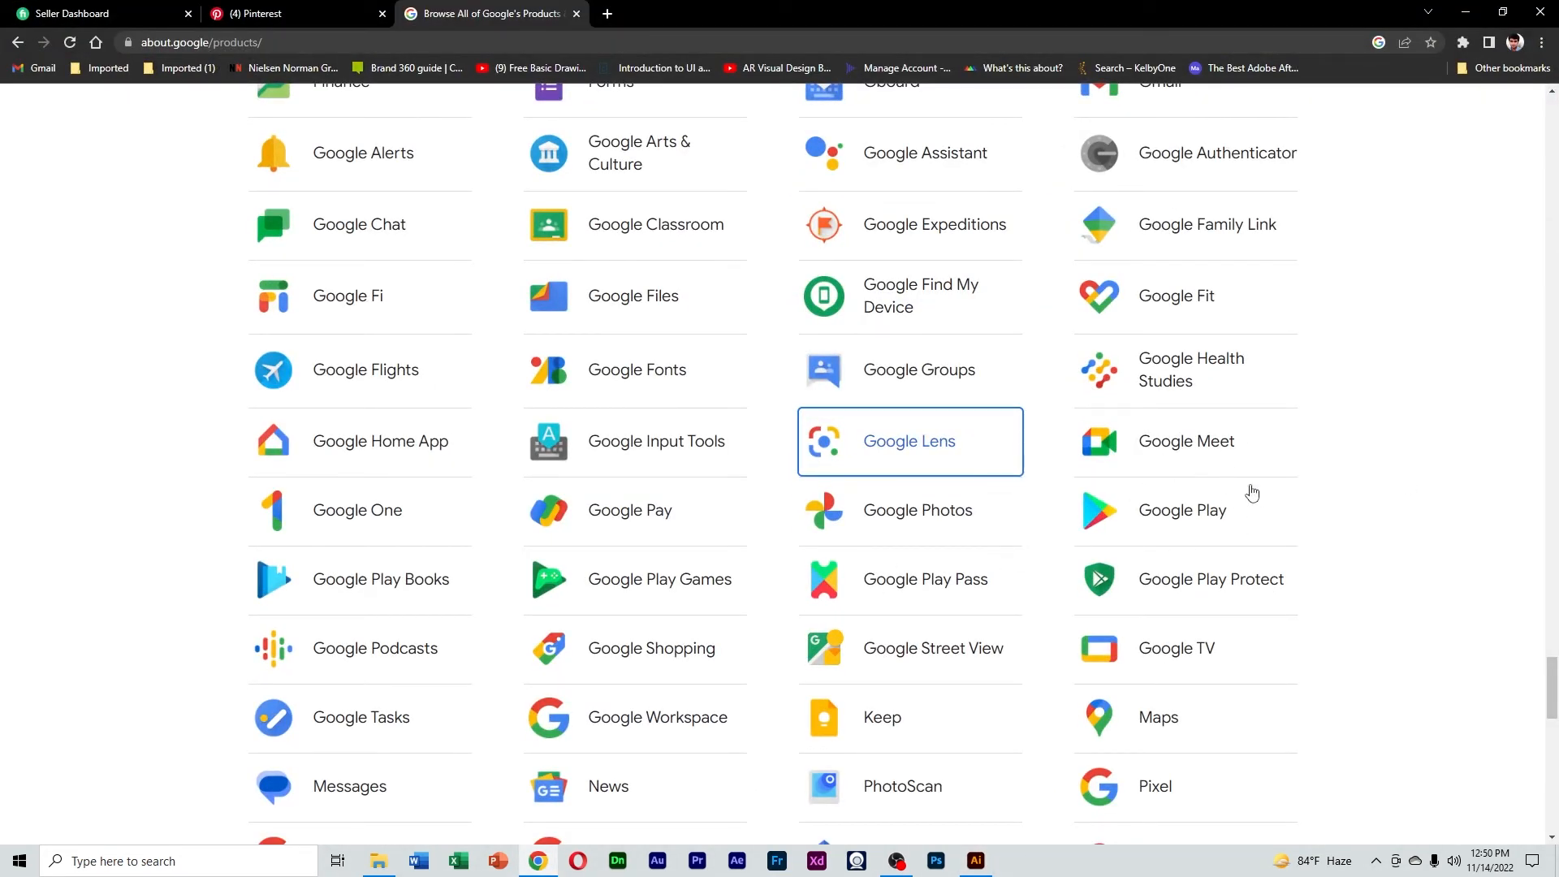
right_click(1101, 455)
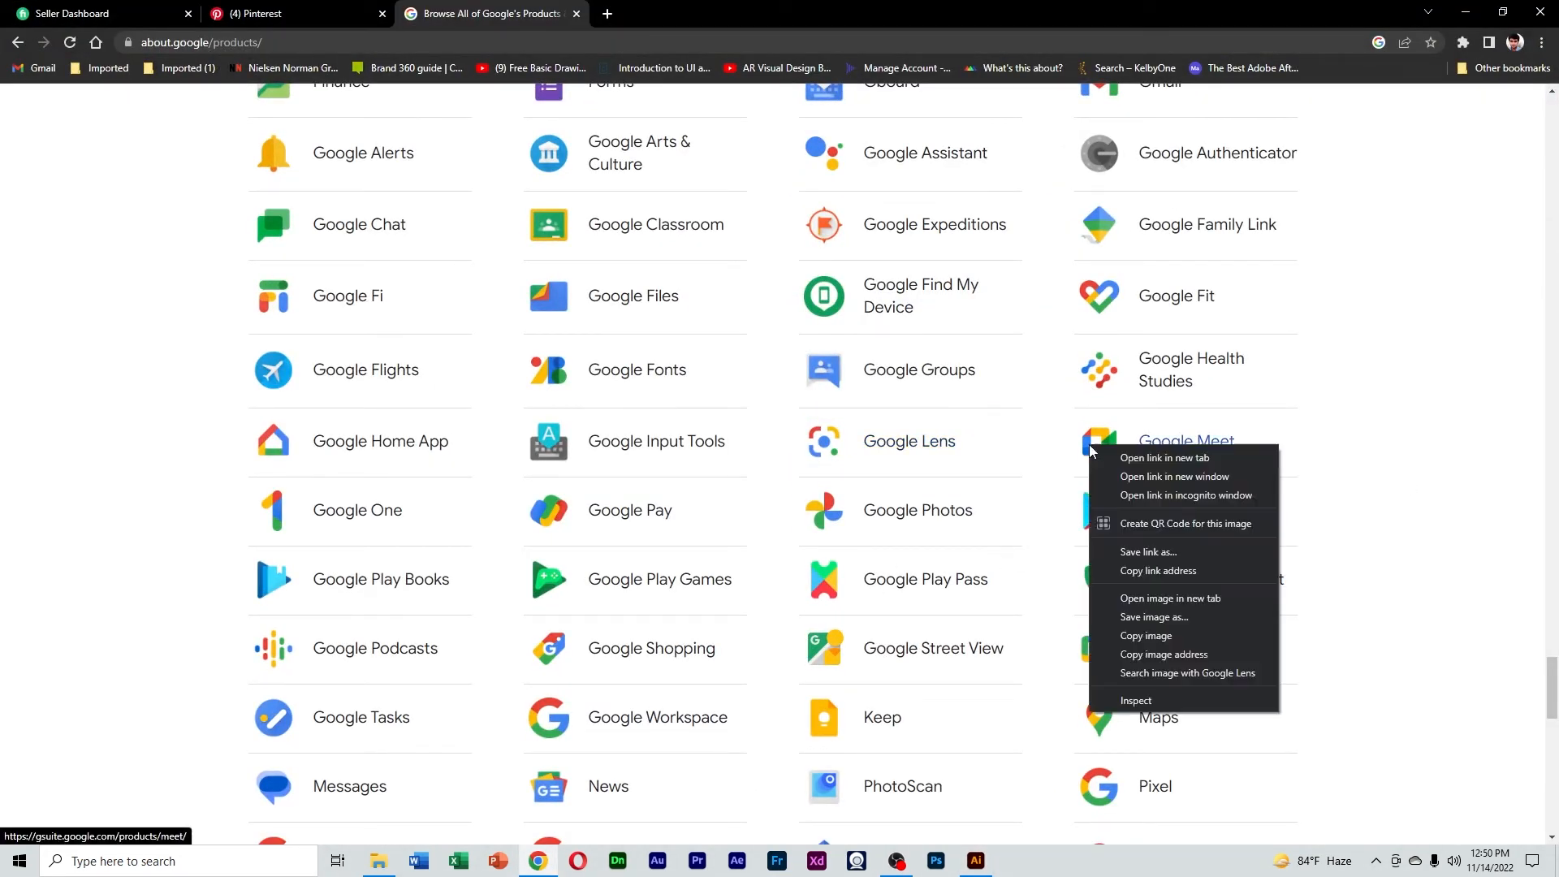
click(1145, 633)
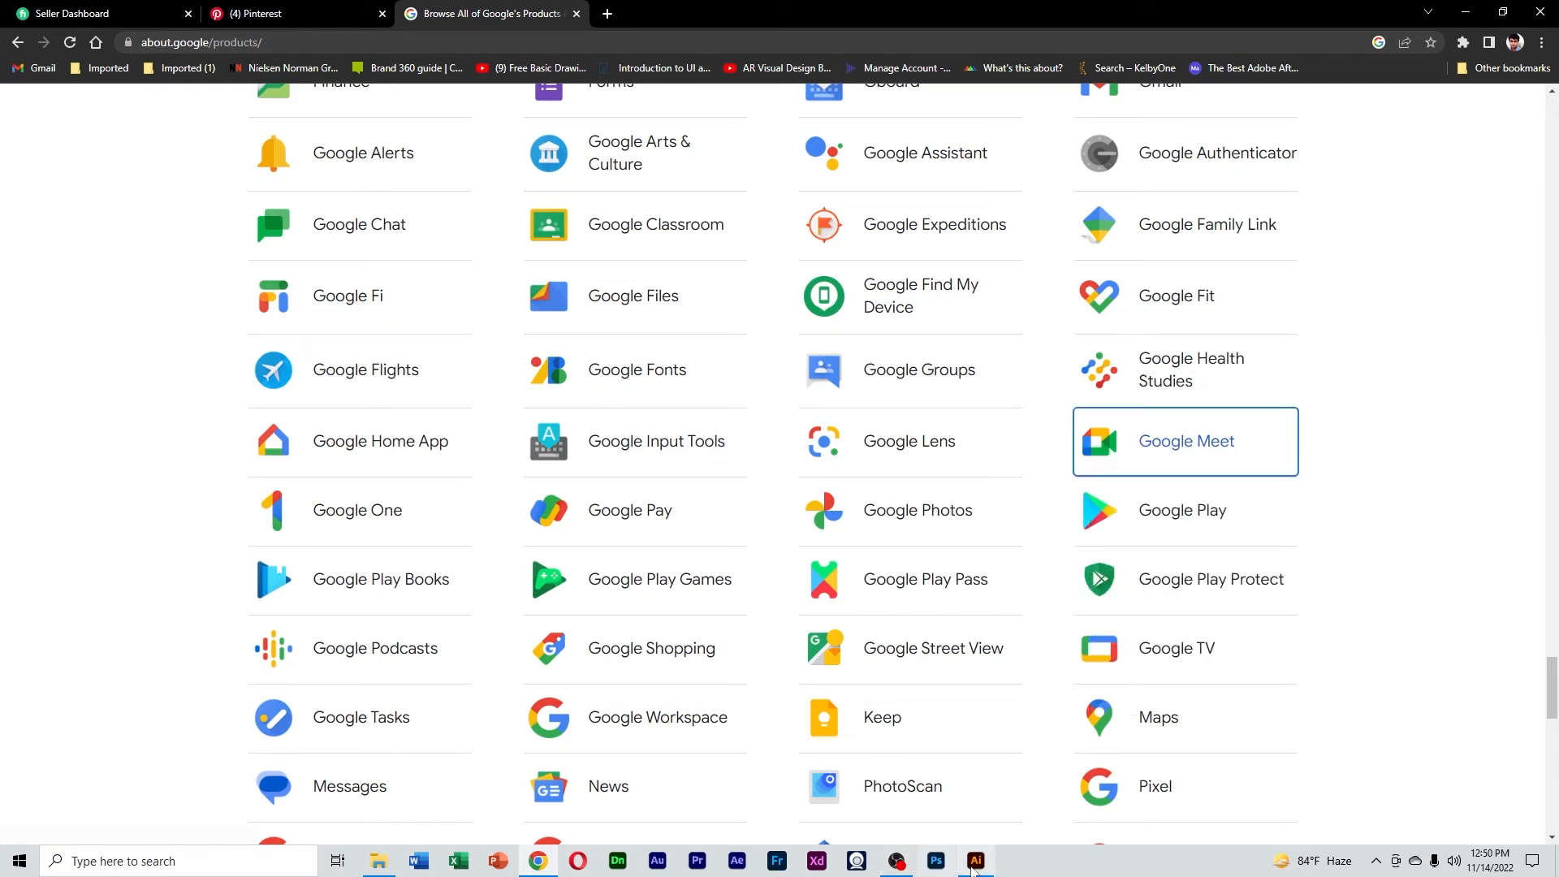
Switch back to Illustrator and paste the Google Meet logo image into the document as a reference
click(975, 860)
click(456, 382)
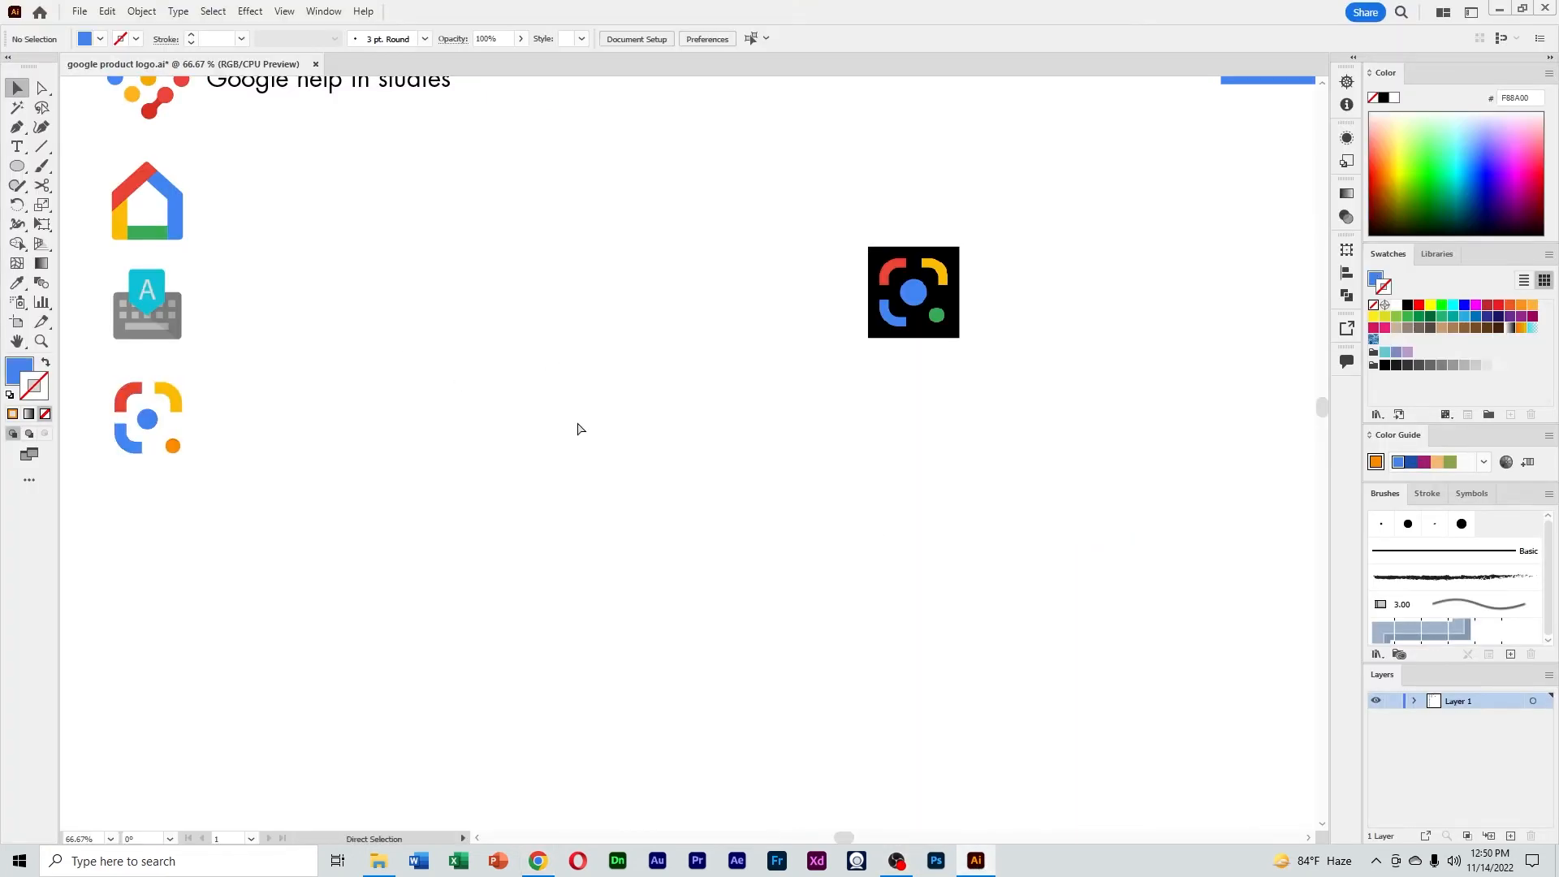
key(ctrl+v)
click(739, 454)
Delete the Lens reference image and move the Google Meet reference a little to the right
click(915, 319)
key(Delete)
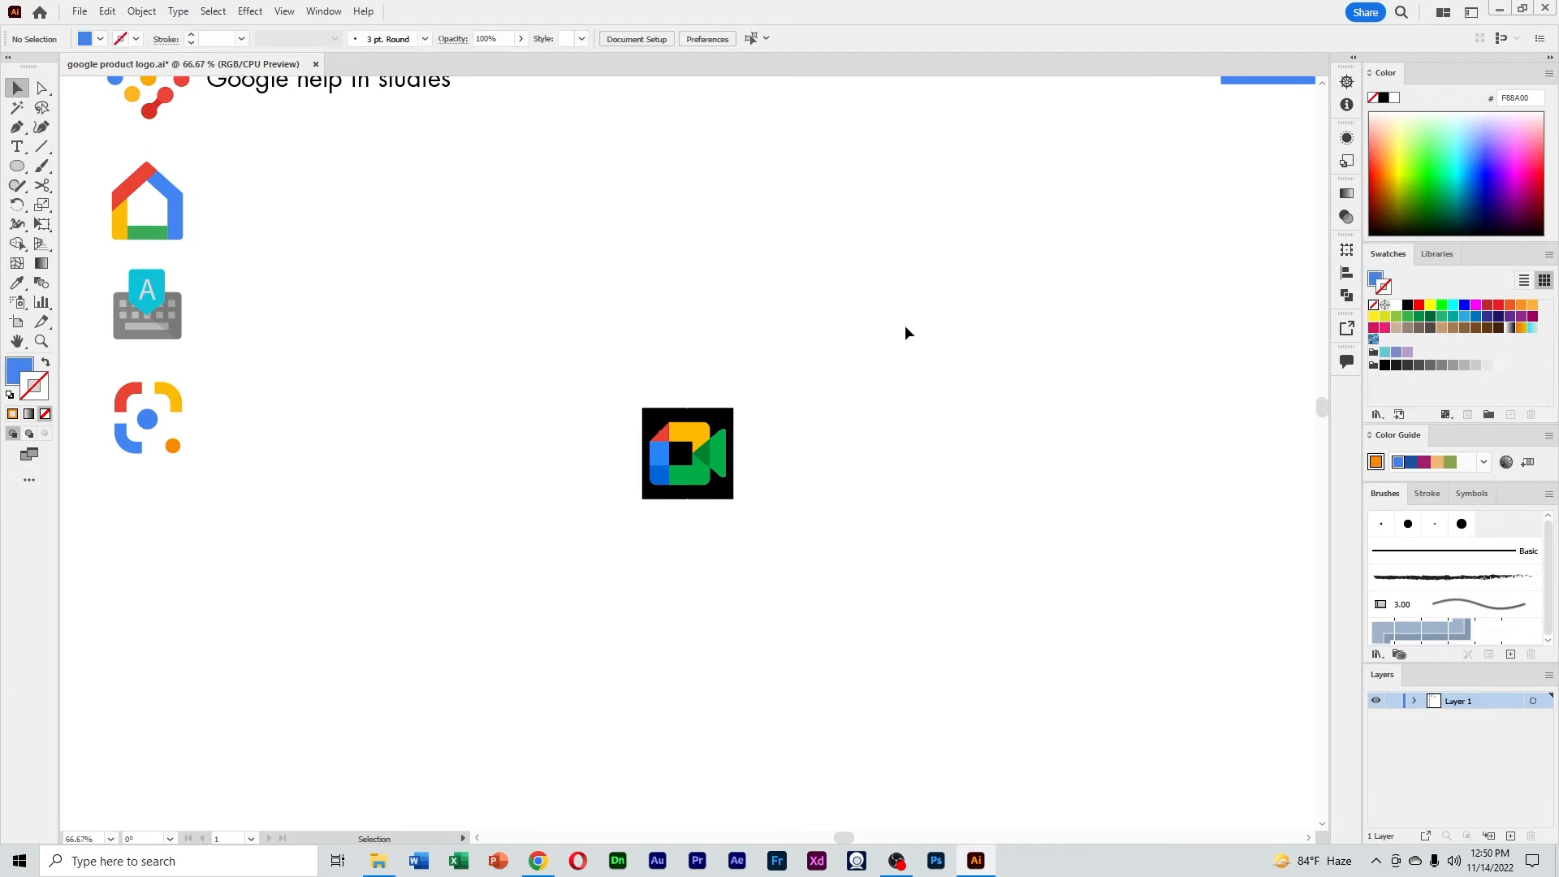
drag(693, 481, 800, 483)
click(520, 358)
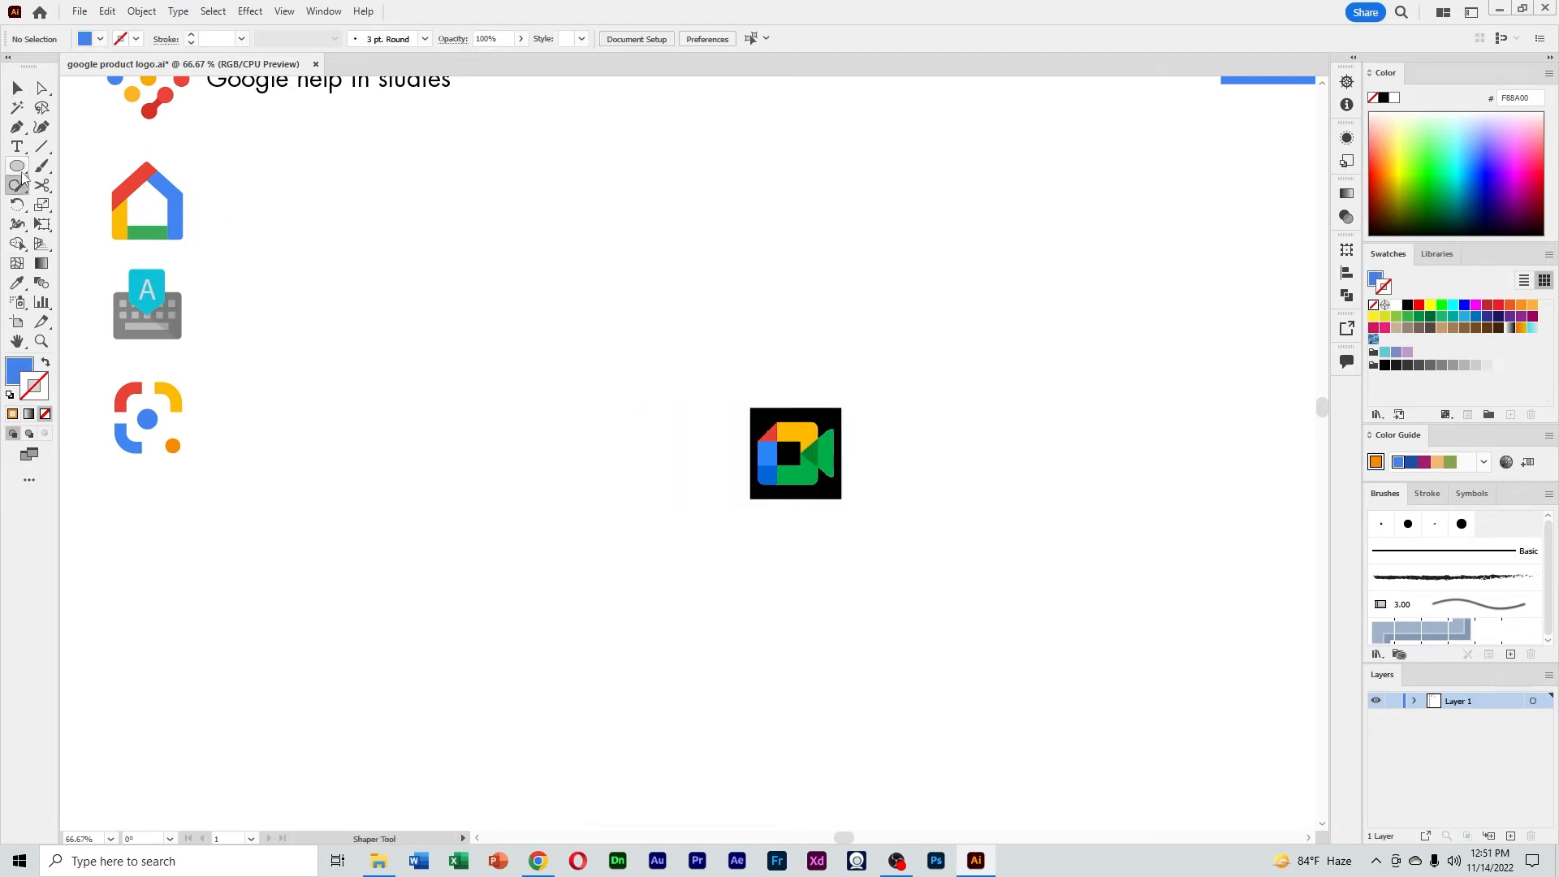
Draw a blue bar about 124 by 29 px and add a rotated copy to form an L-shaped corner
click(17, 166)
click(81, 164)
drag(487, 331, 558, 348)
key(v)
click(592, 365)
mouse_move(581, 420)
mouse_down()
mouse_move(473, 330)
mouse_move(569, 447)
mouse_up()
Duplicate the L-shaped pair of bars, turn the copy around and fit it against the original as a square frame
drag(680, 510, 522, 355)
drag(640, 459, 567, 367)
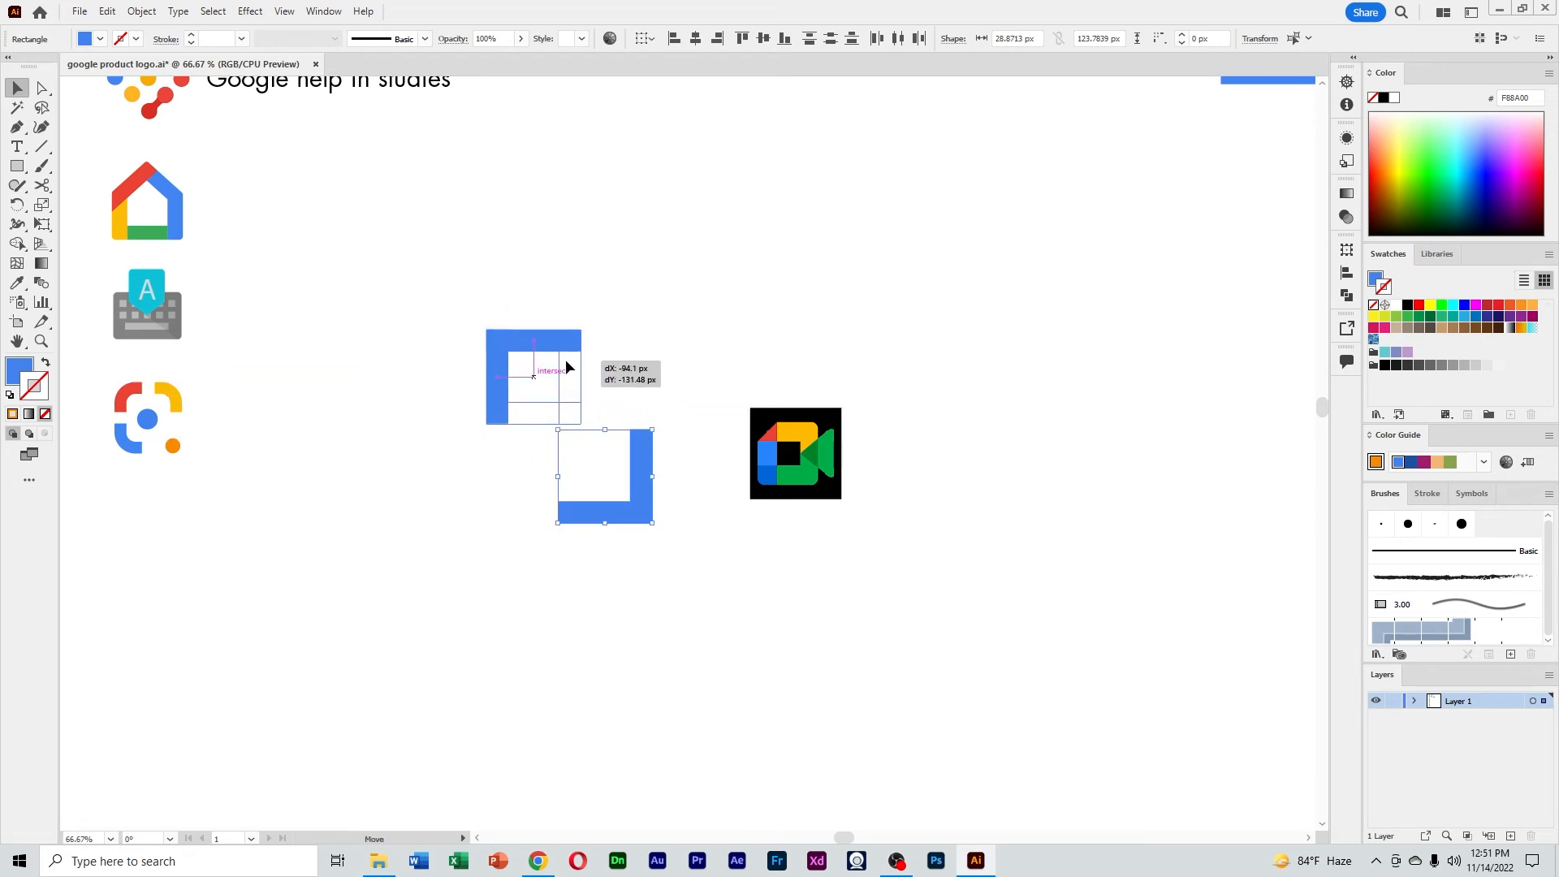
drag(567, 368, 566, 367)
click(654, 414)
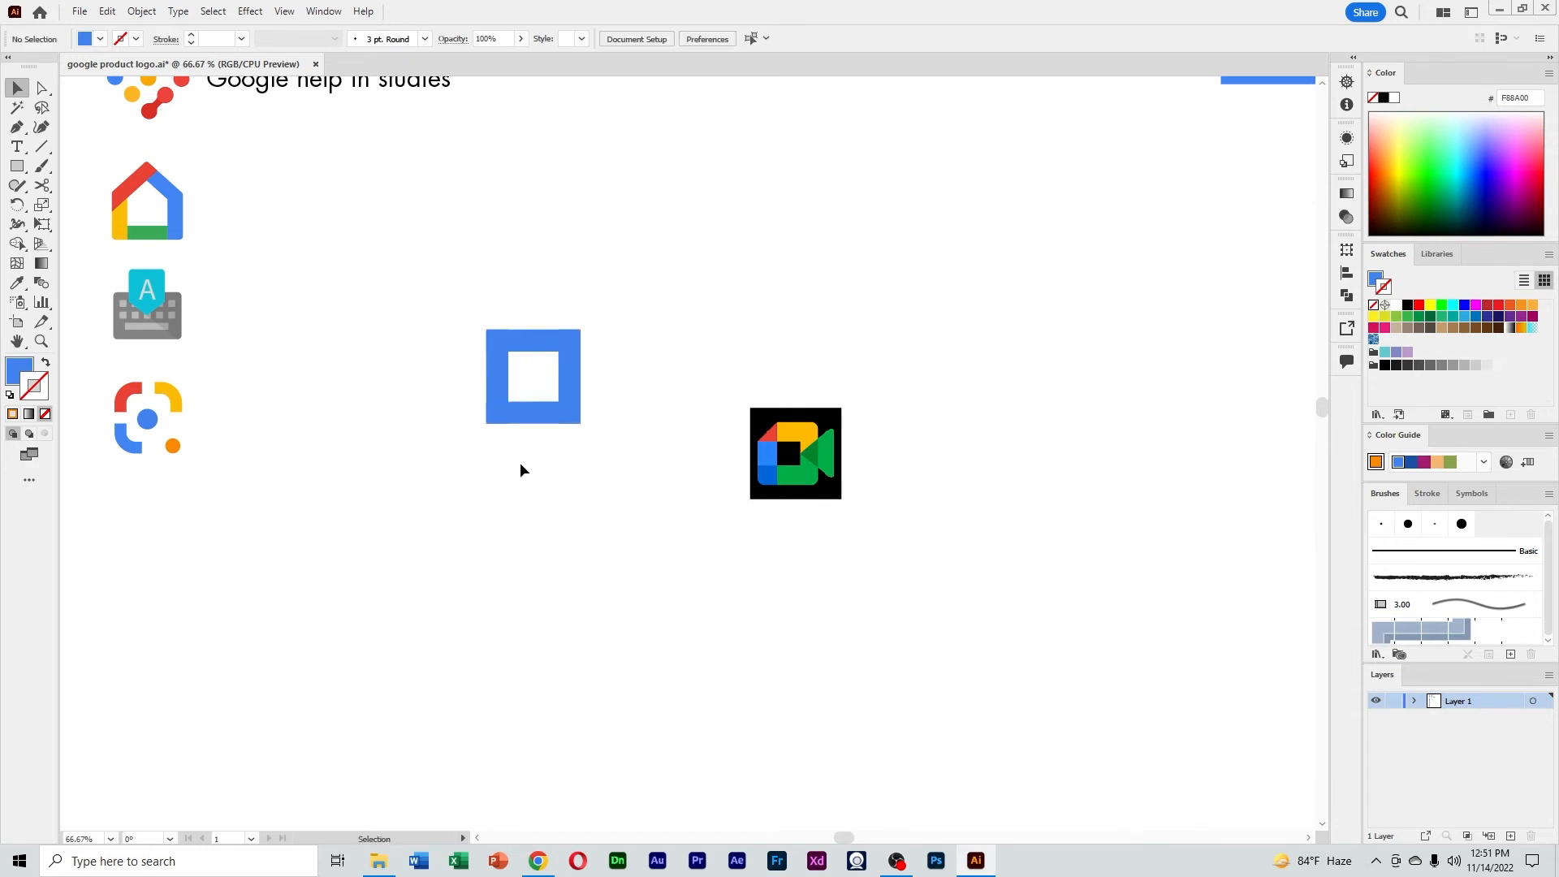
Align the outer edges of neighbouring bars on each side so the square frame is flush
drag(508, 453, 457, 141)
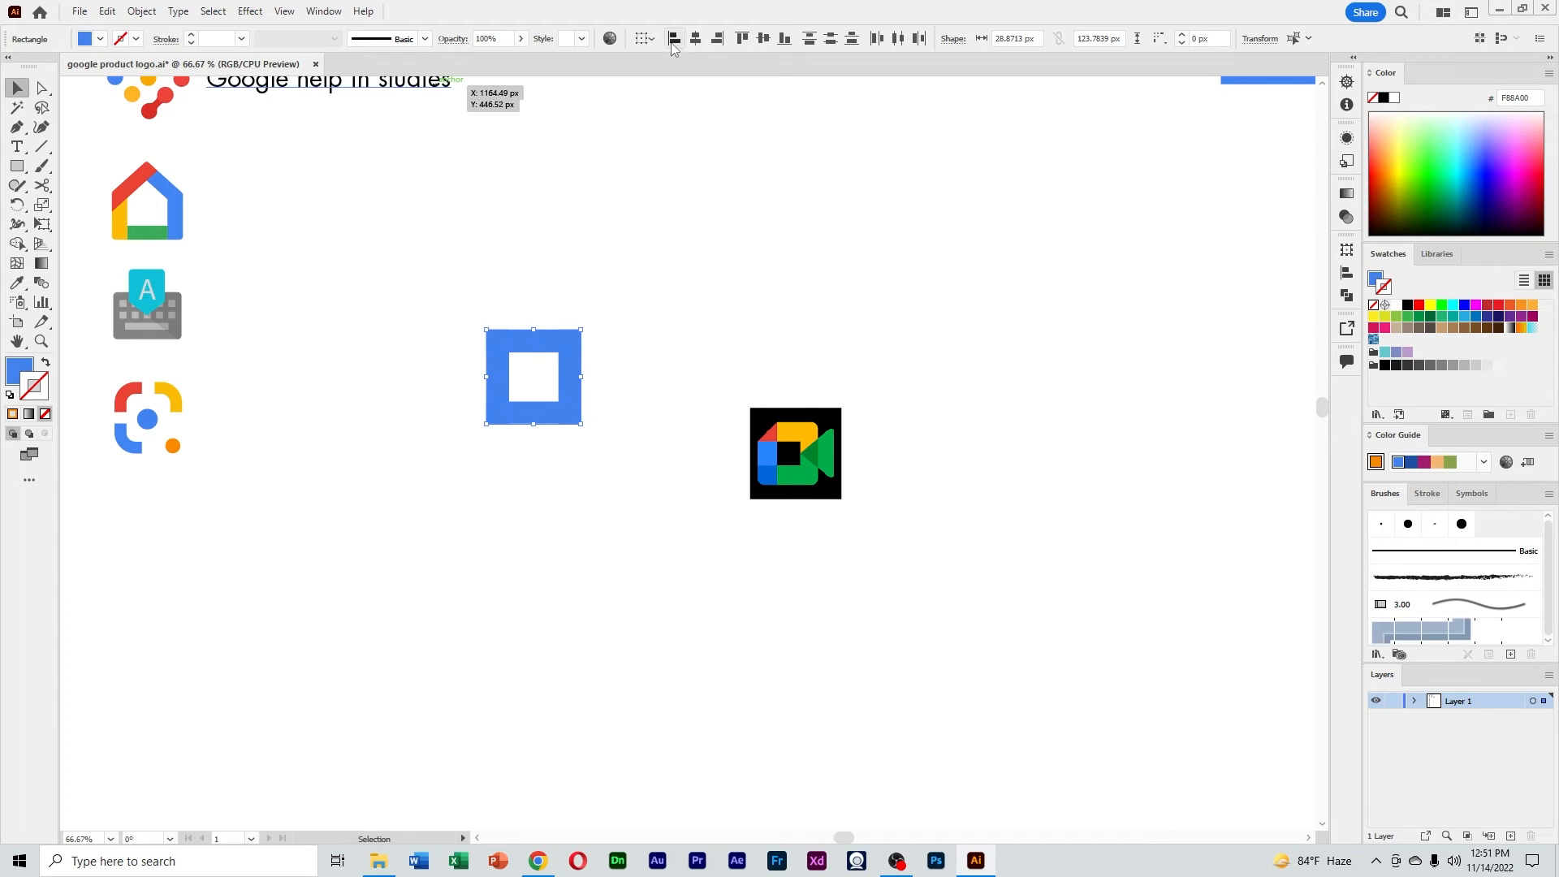
drag(609, 459, 449, 415)
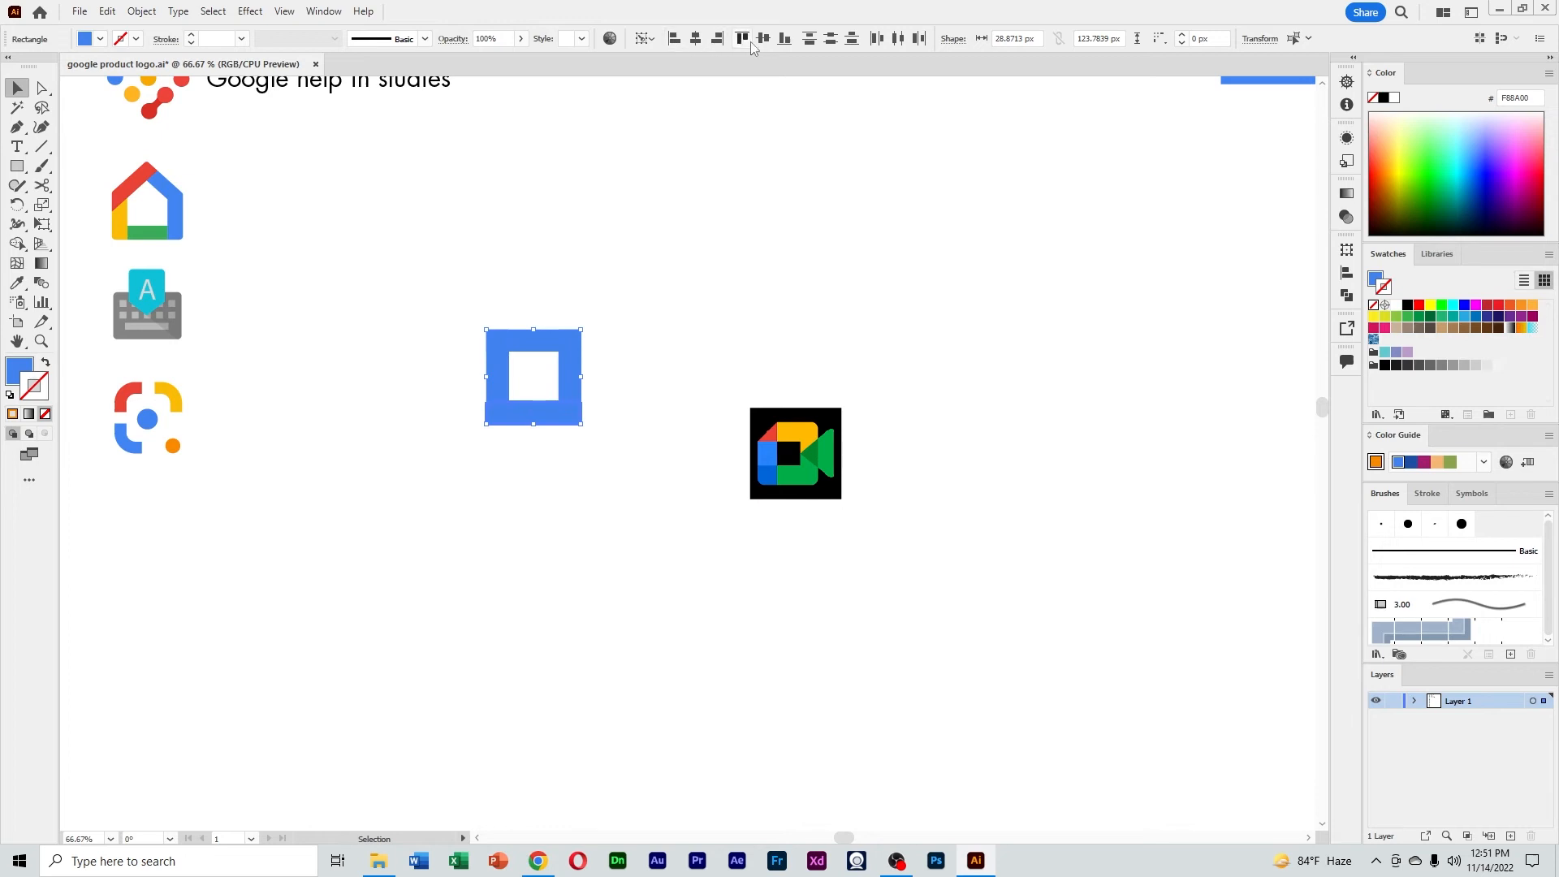
click(633, 357)
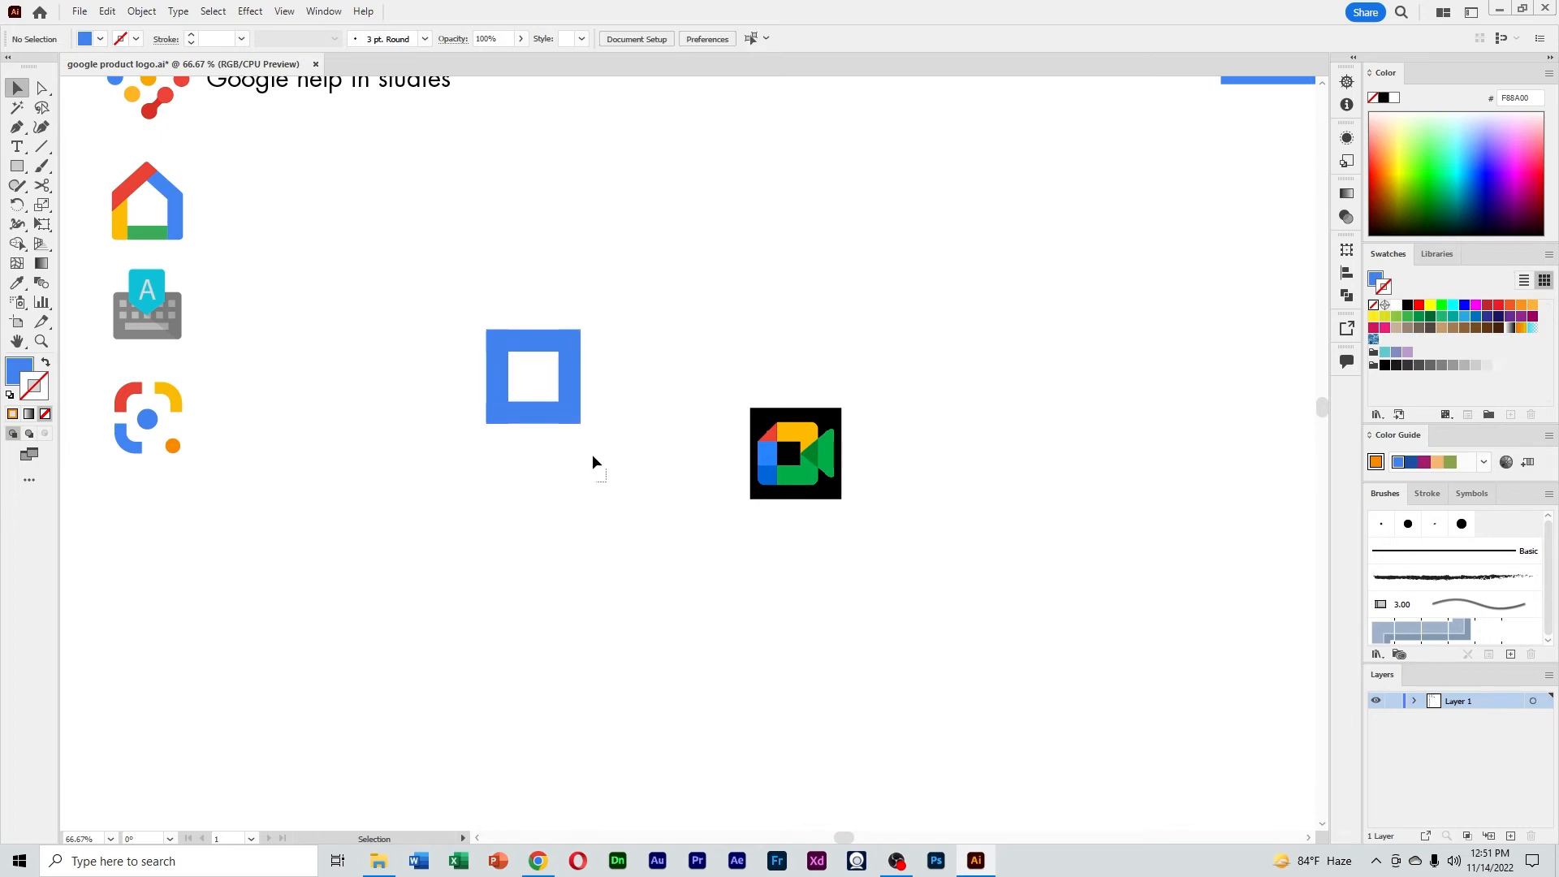
drag(593, 463, 537, 338)
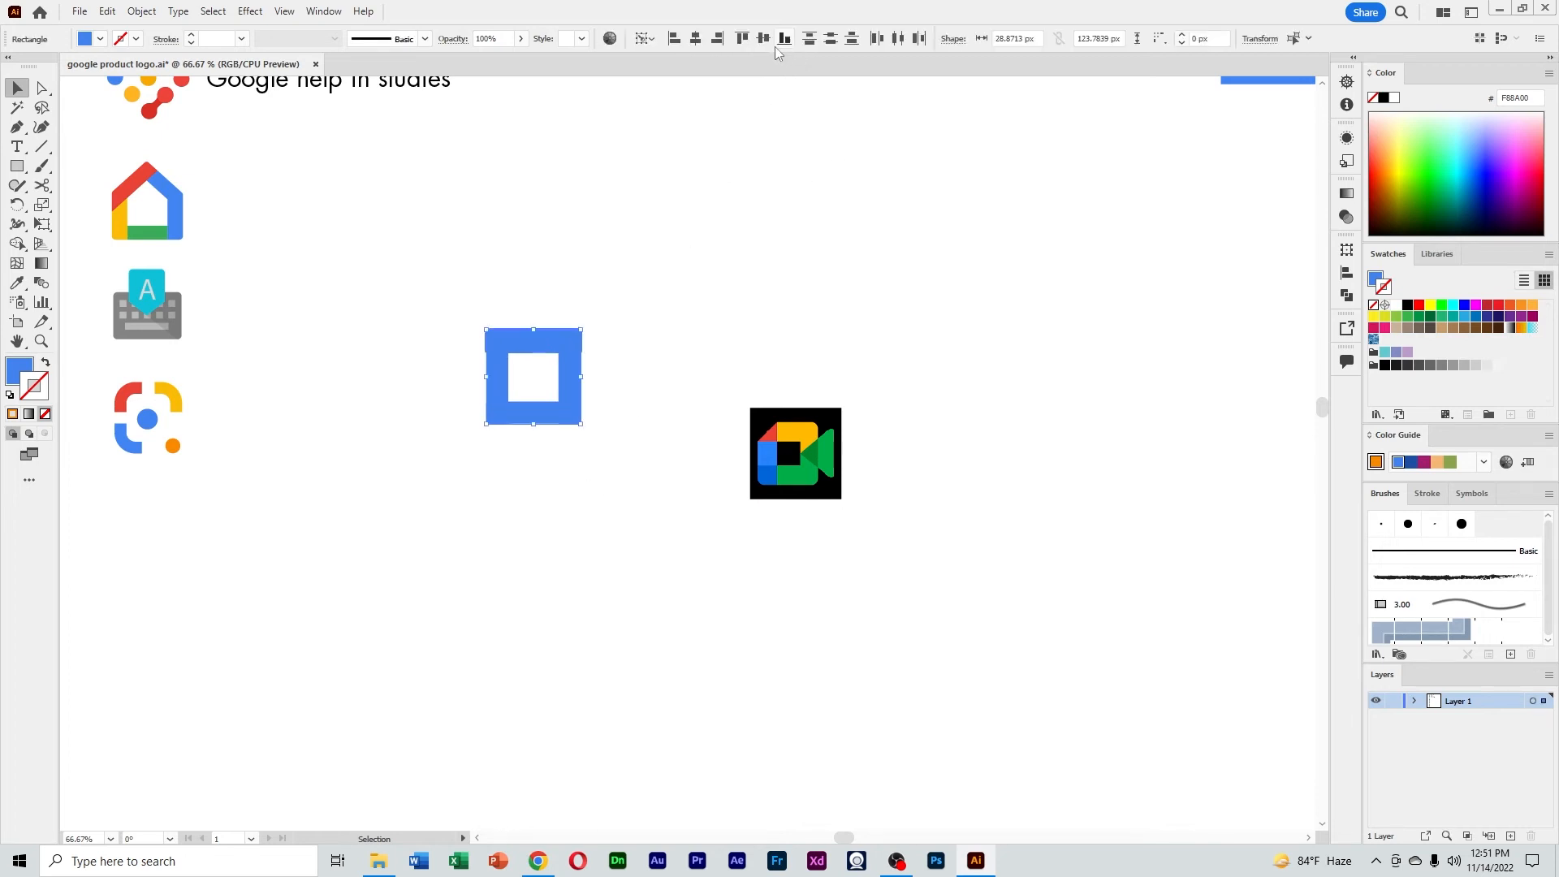
click(608, 343)
drag(429, 280, 613, 385)
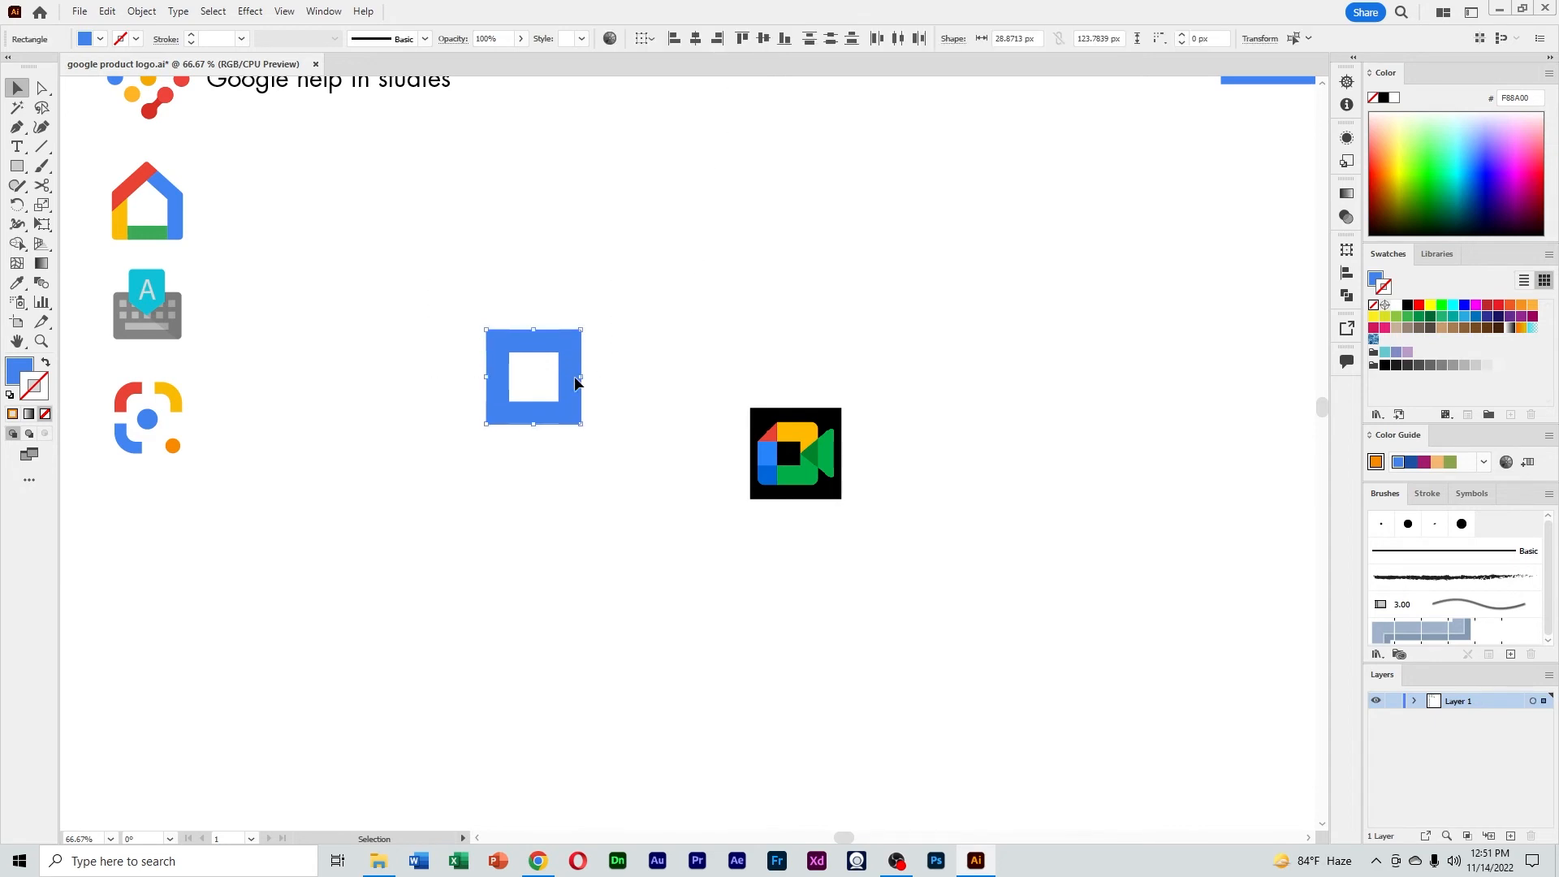
click(719, 244)
drag(477, 320, 558, 387)
click(660, 380)
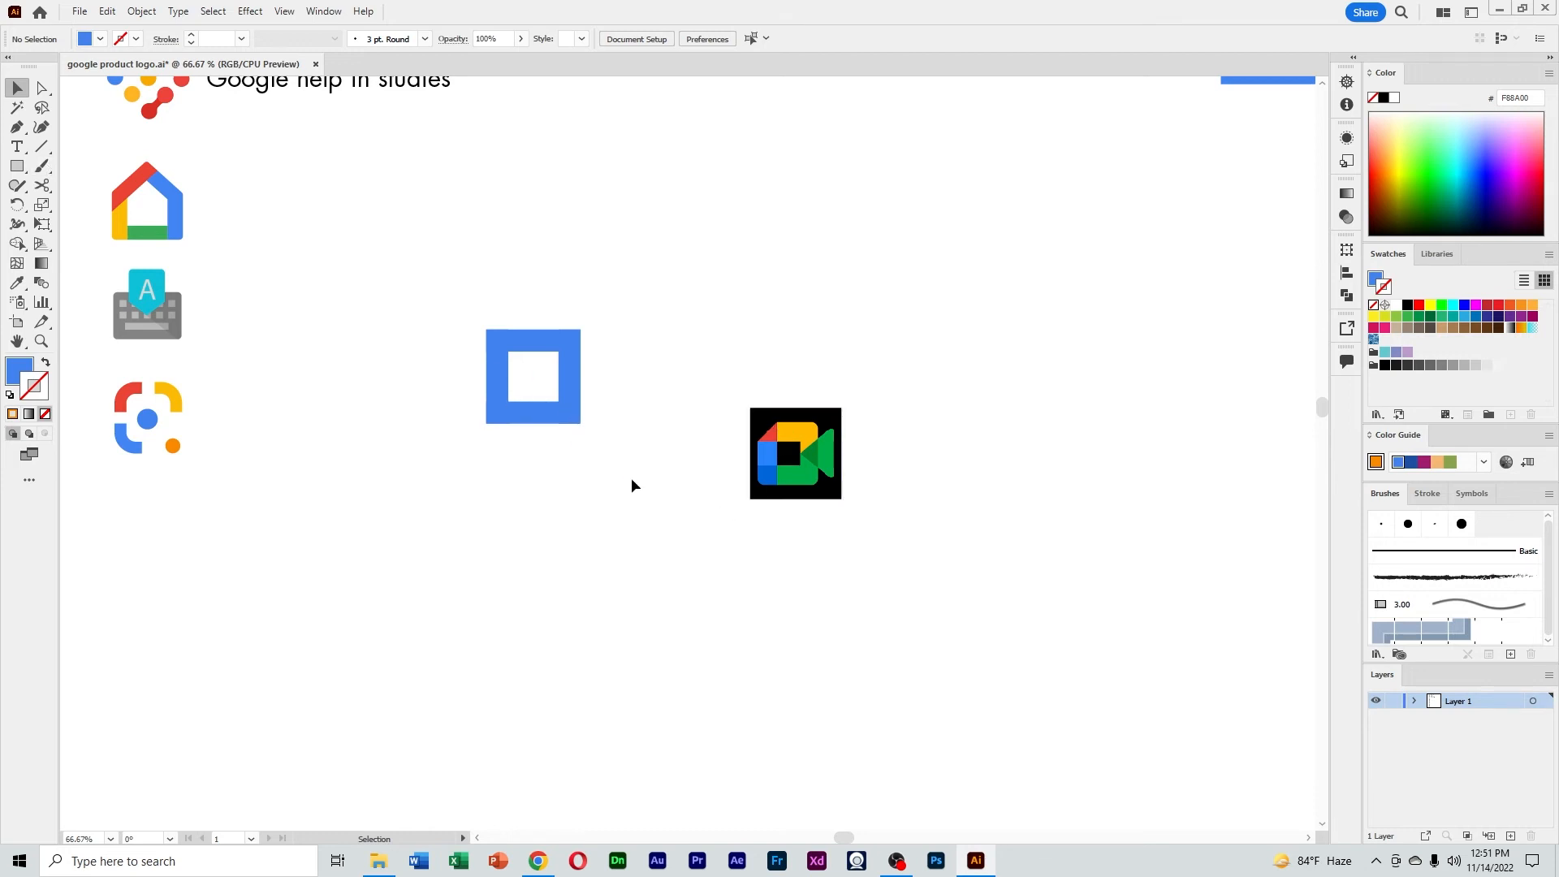
Divide the four overlapping bars of the frame with Pathfinder and ungroup the resulting pieces
mouse_move(632, 485)
mouse_down()
mouse_move(427, 268)
mouse_move(416, 294)
mouse_move(615, 471)
mouse_up()
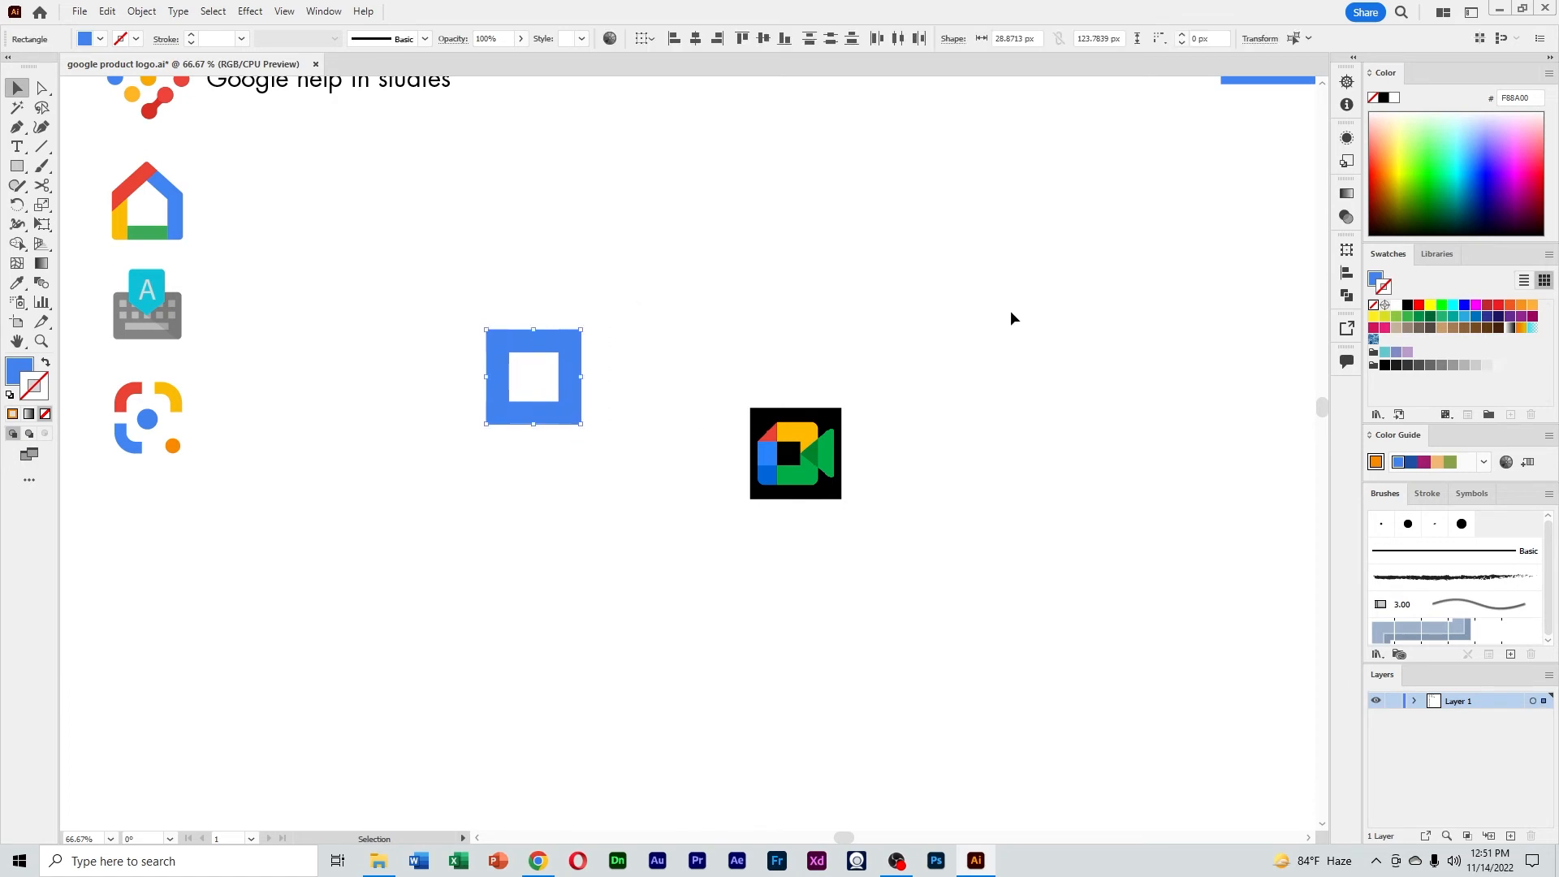
click(1347, 296)
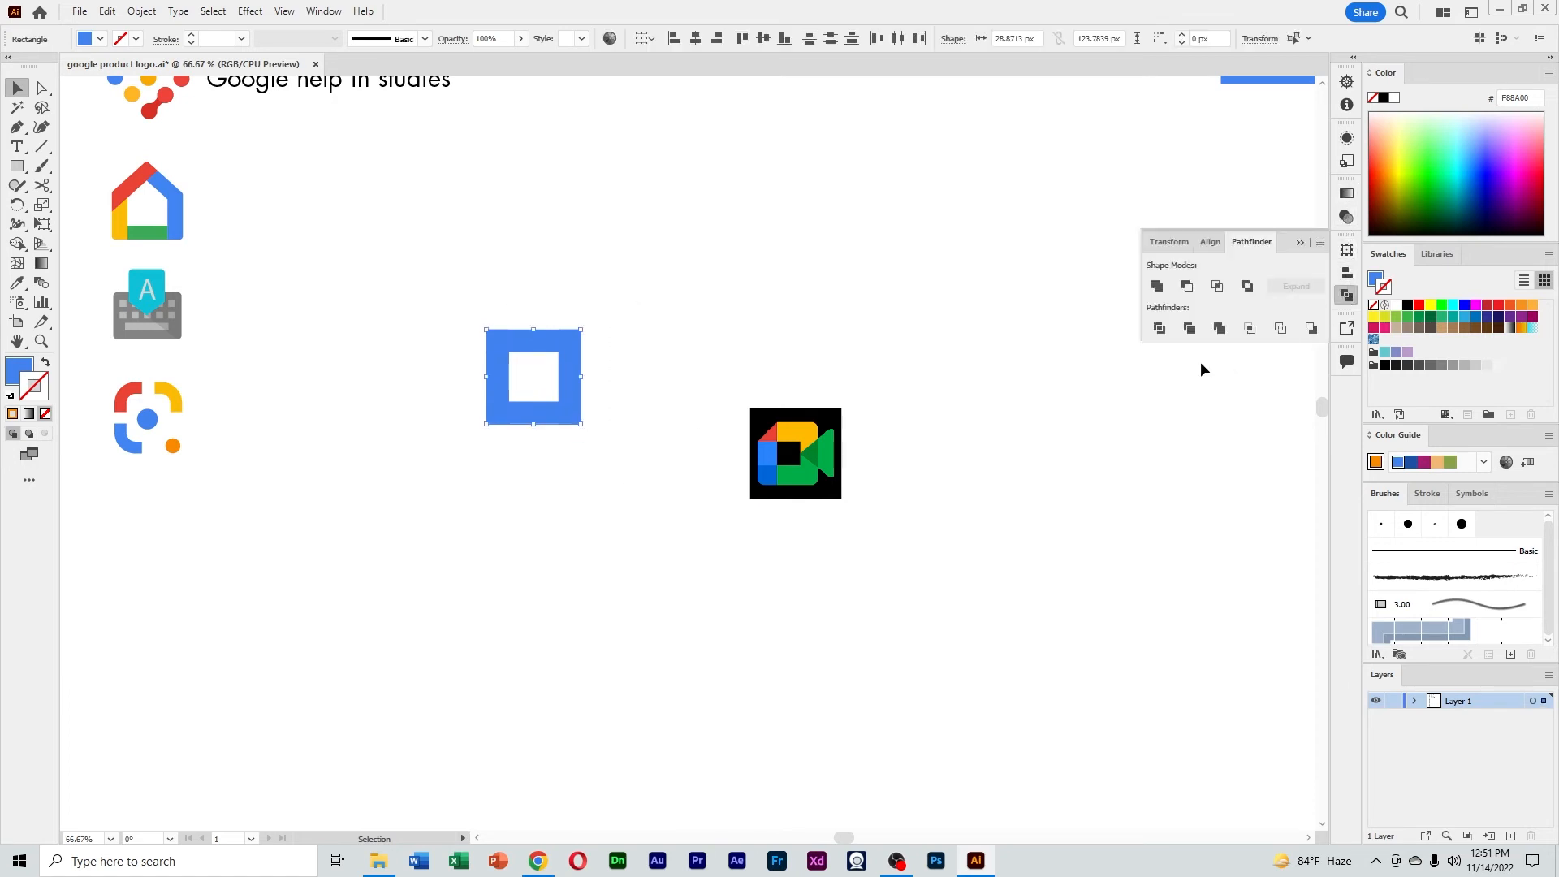
click(1161, 332)
right_click(550, 396)
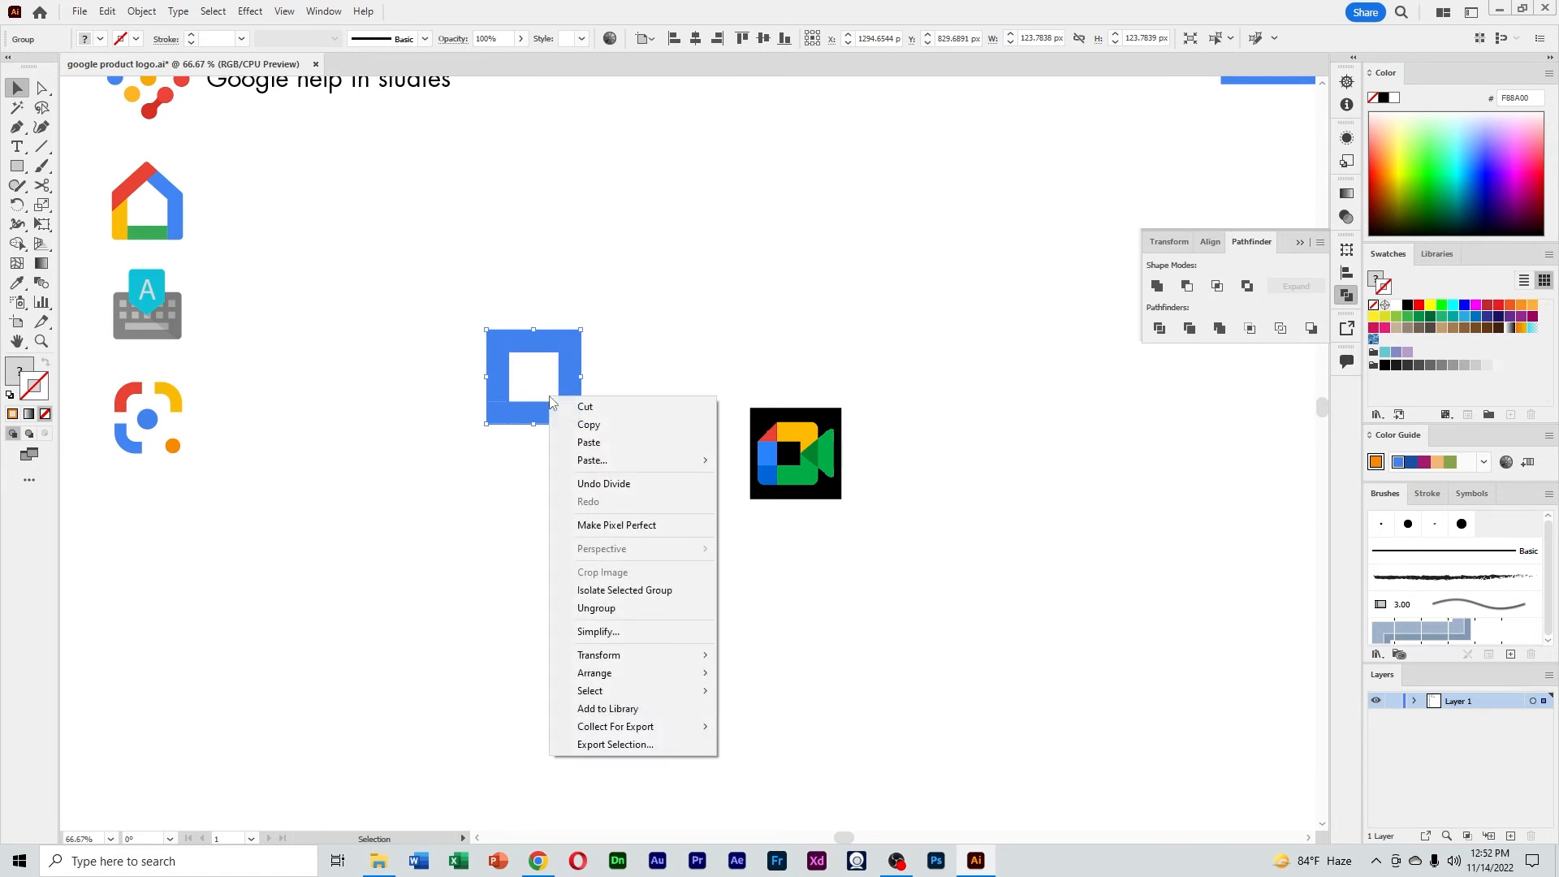
click(595, 608)
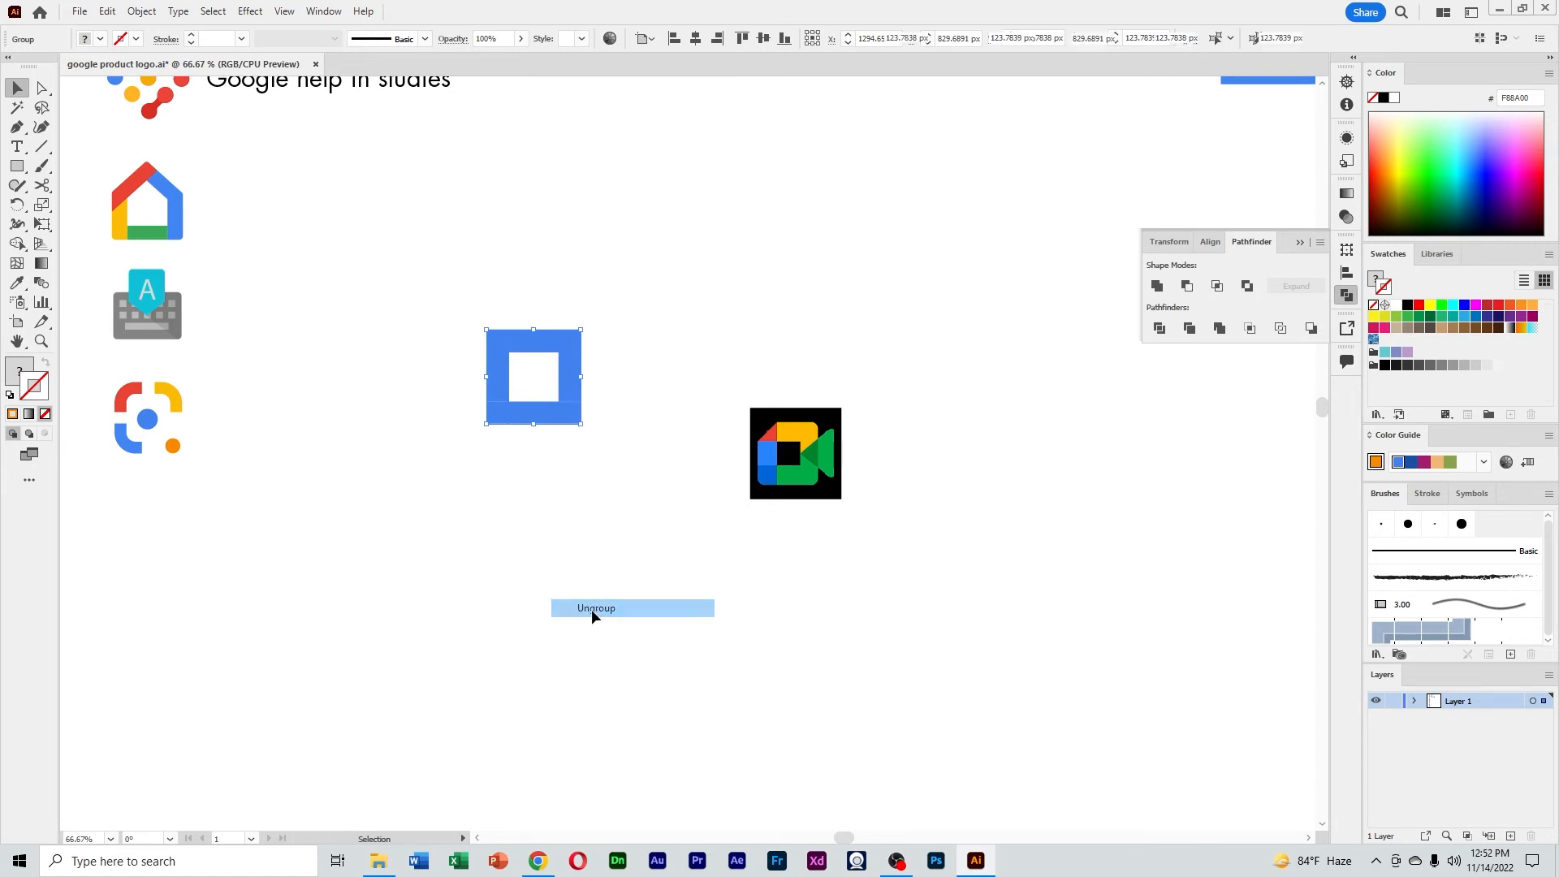
click(621, 514)
Draw a diagonal line across the frame's upper-left corner square, from its upper-right to its lower-left corner
click(503, 348)
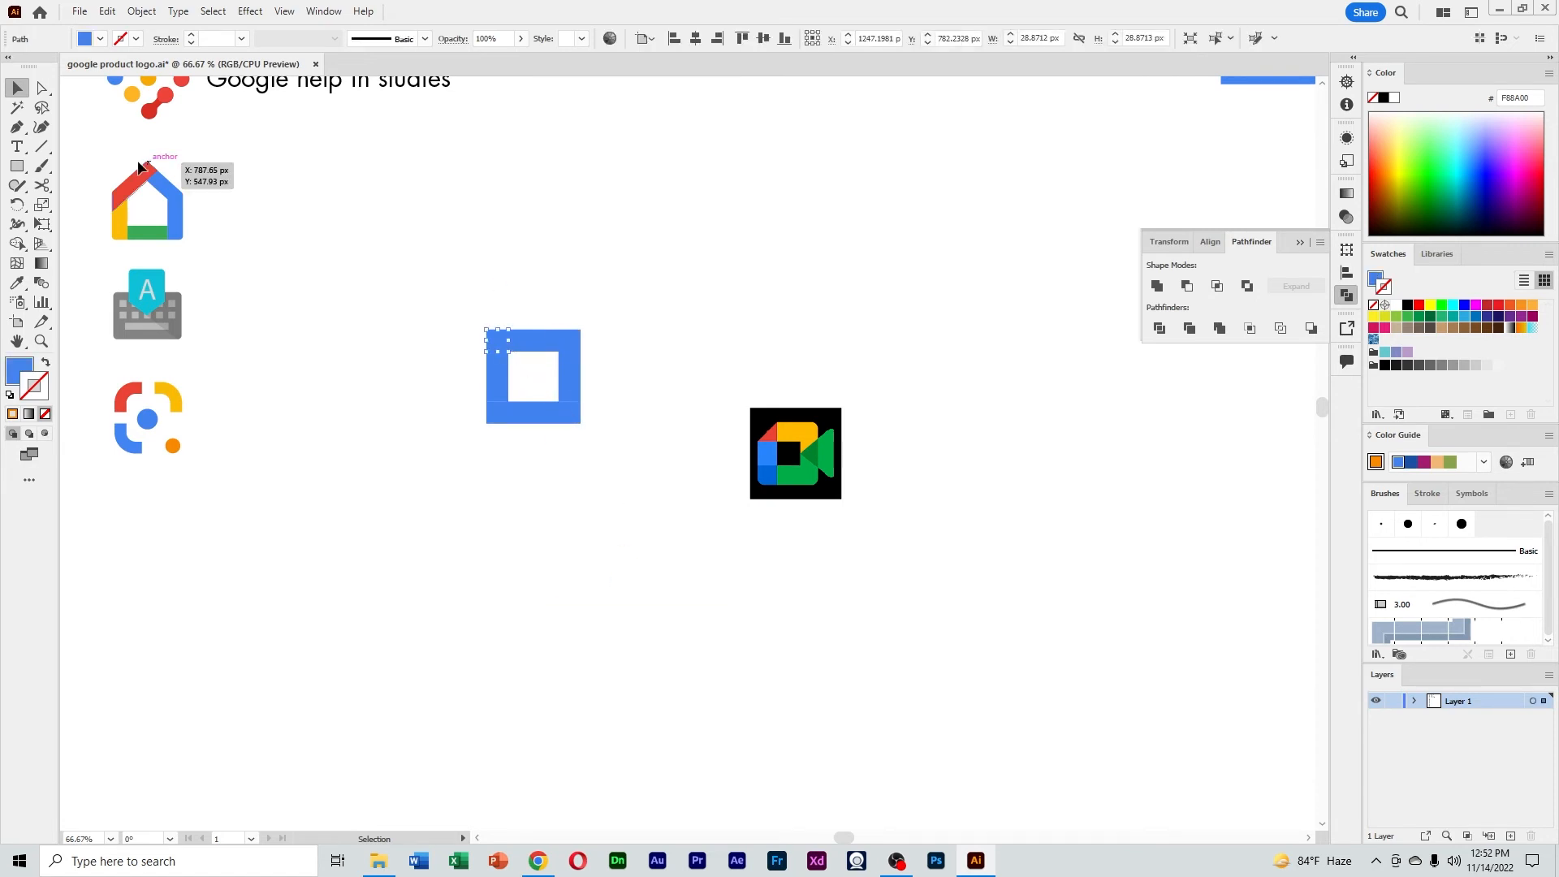
click(41, 146)
drag(508, 329, 486, 351)
click(16, 88)
shift+click(503, 344)
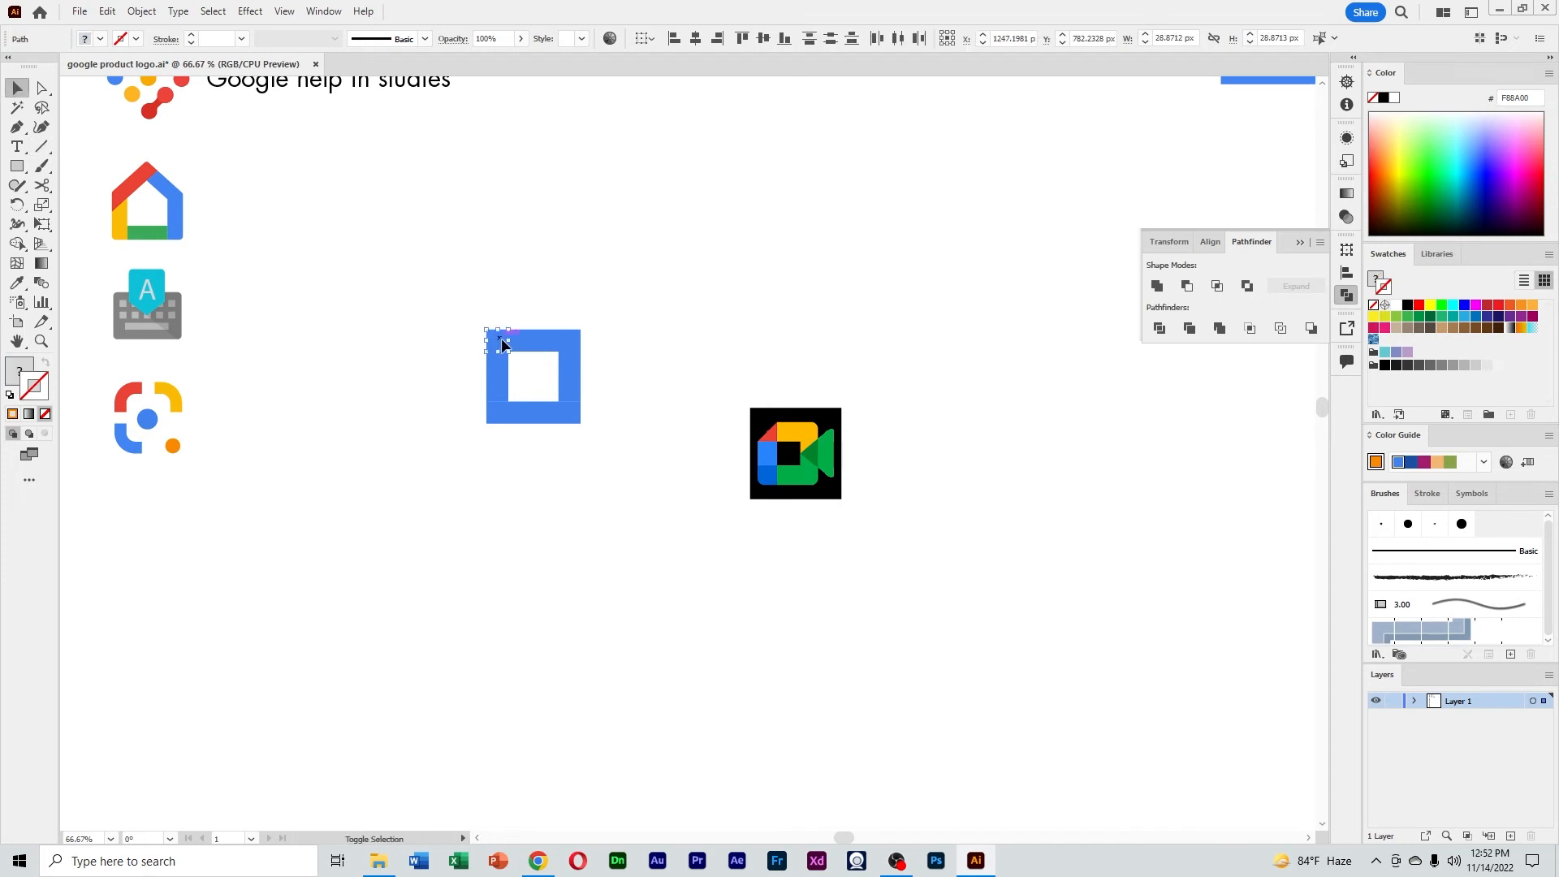
drag(490, 331, 502, 347)
click(540, 273)
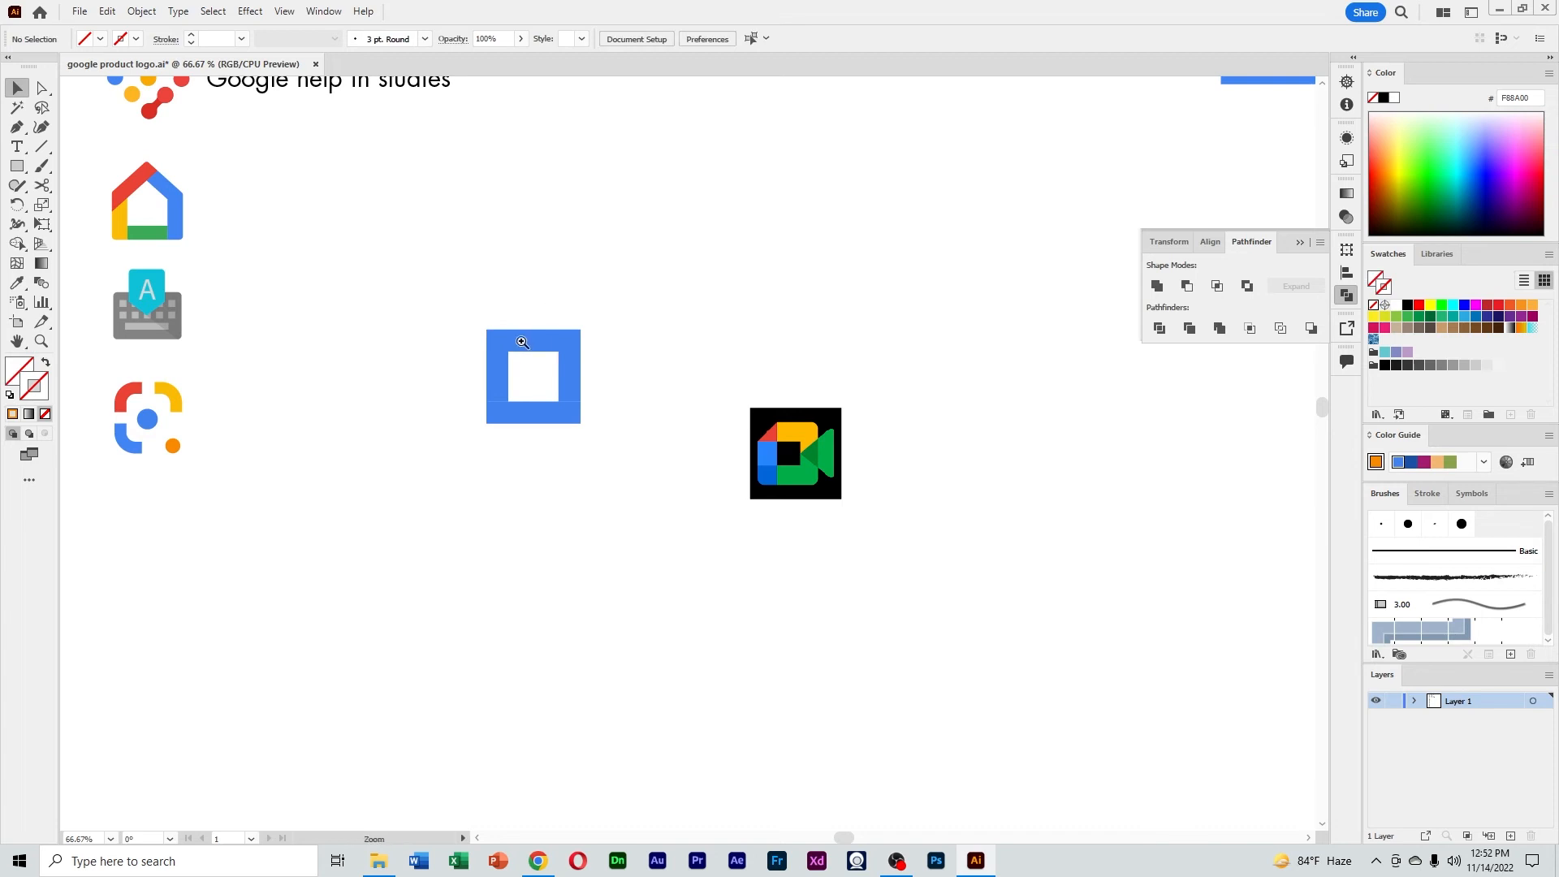
Divide the upper-left corner square along its diagonal line and ungroup the two triangular halves
ctrl+click(522, 340)
drag(565, 303, 573, 351)
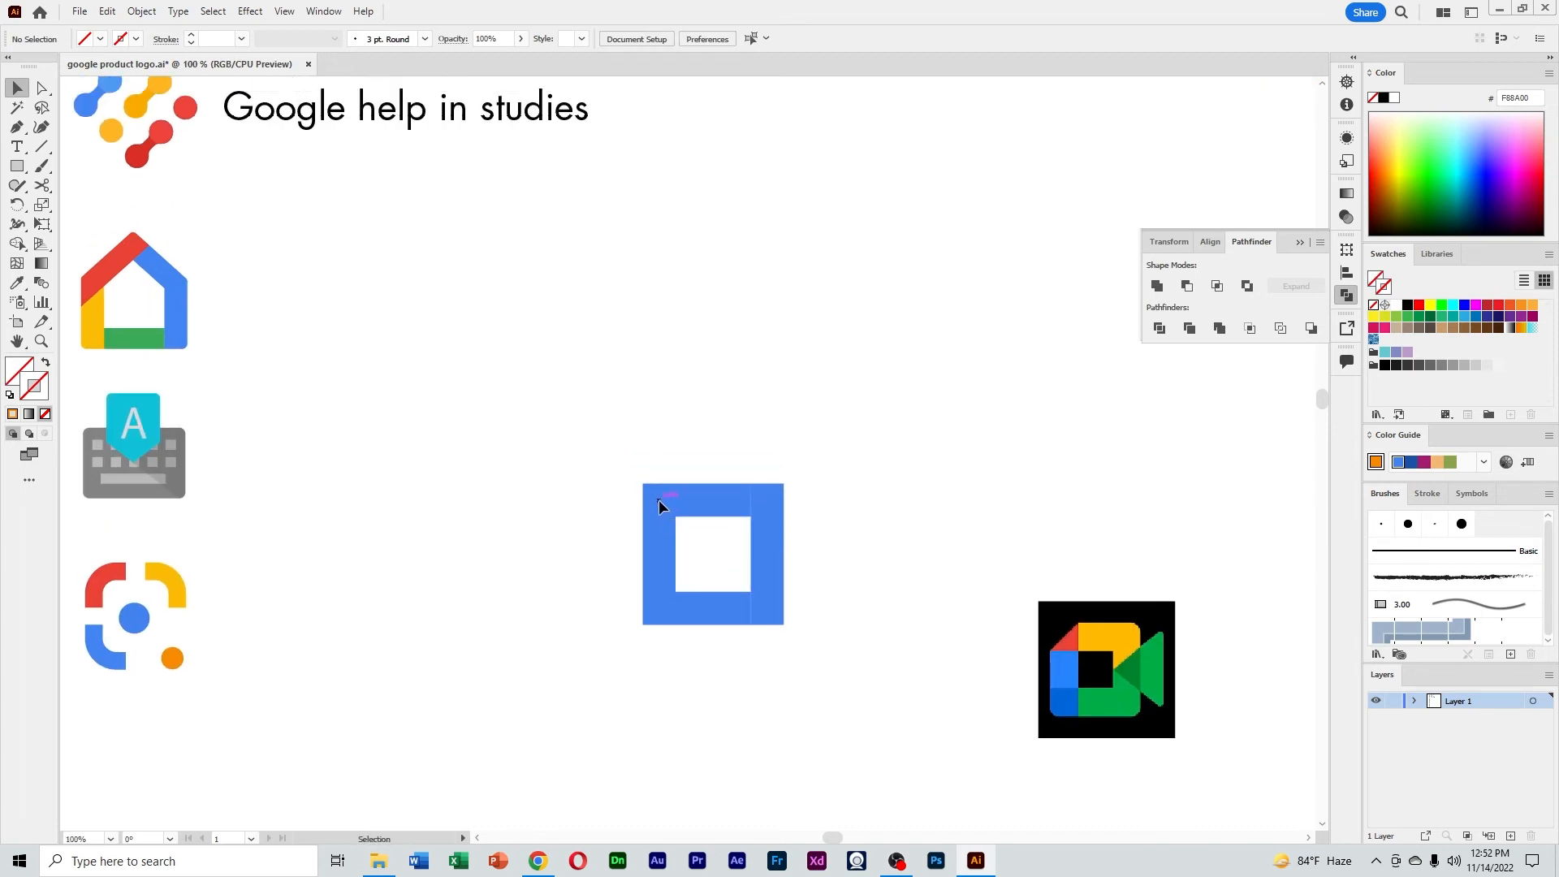
drag(659, 500, 665, 404)
key(ctrl+z)
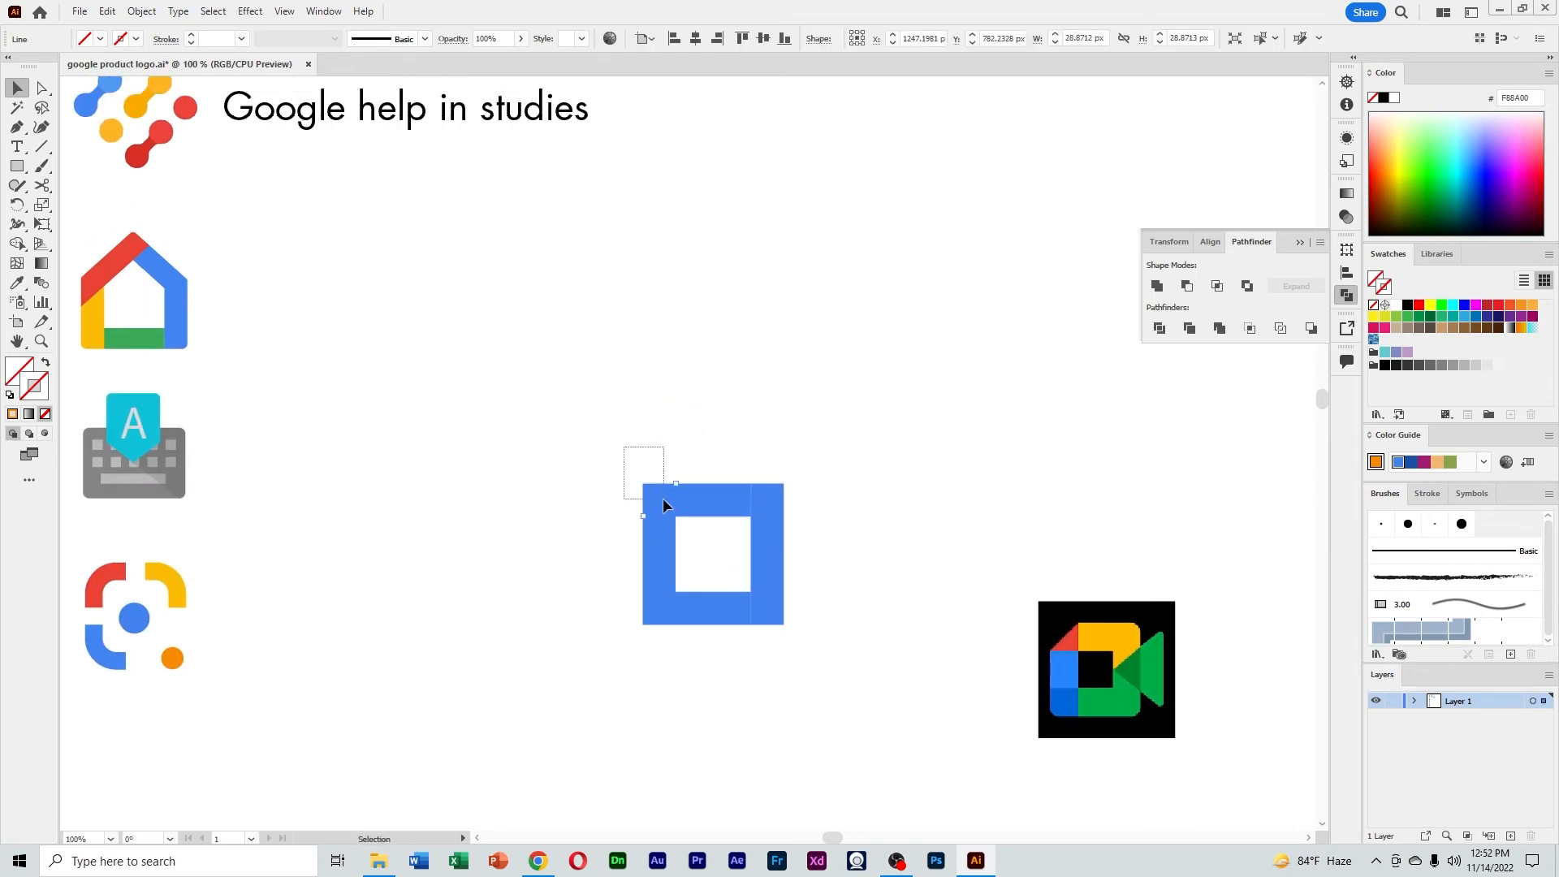
click(666, 509)
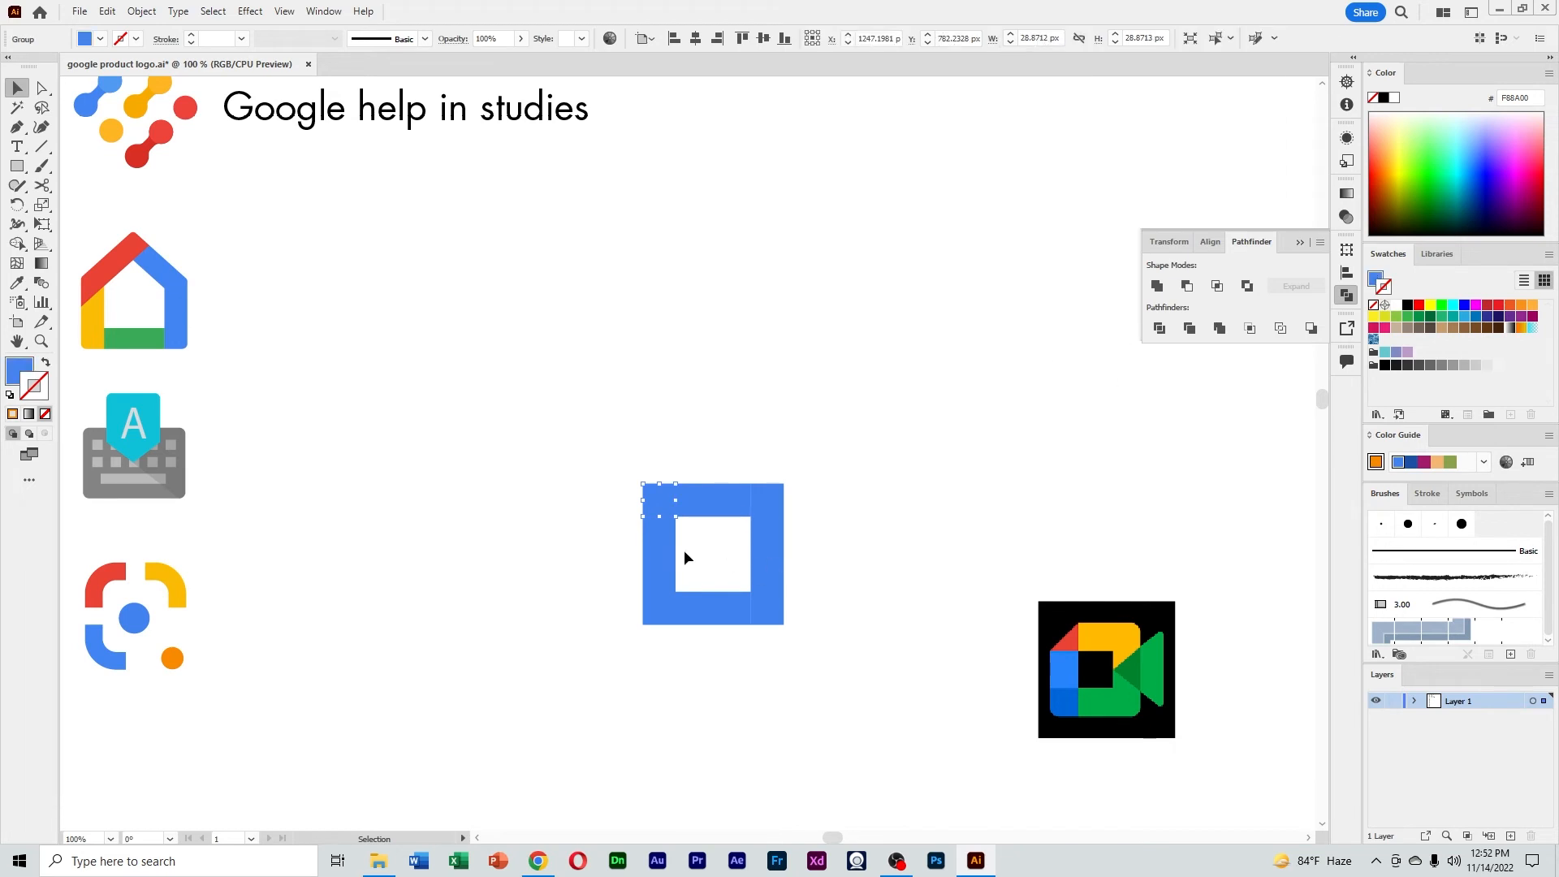
right_click(658, 506)
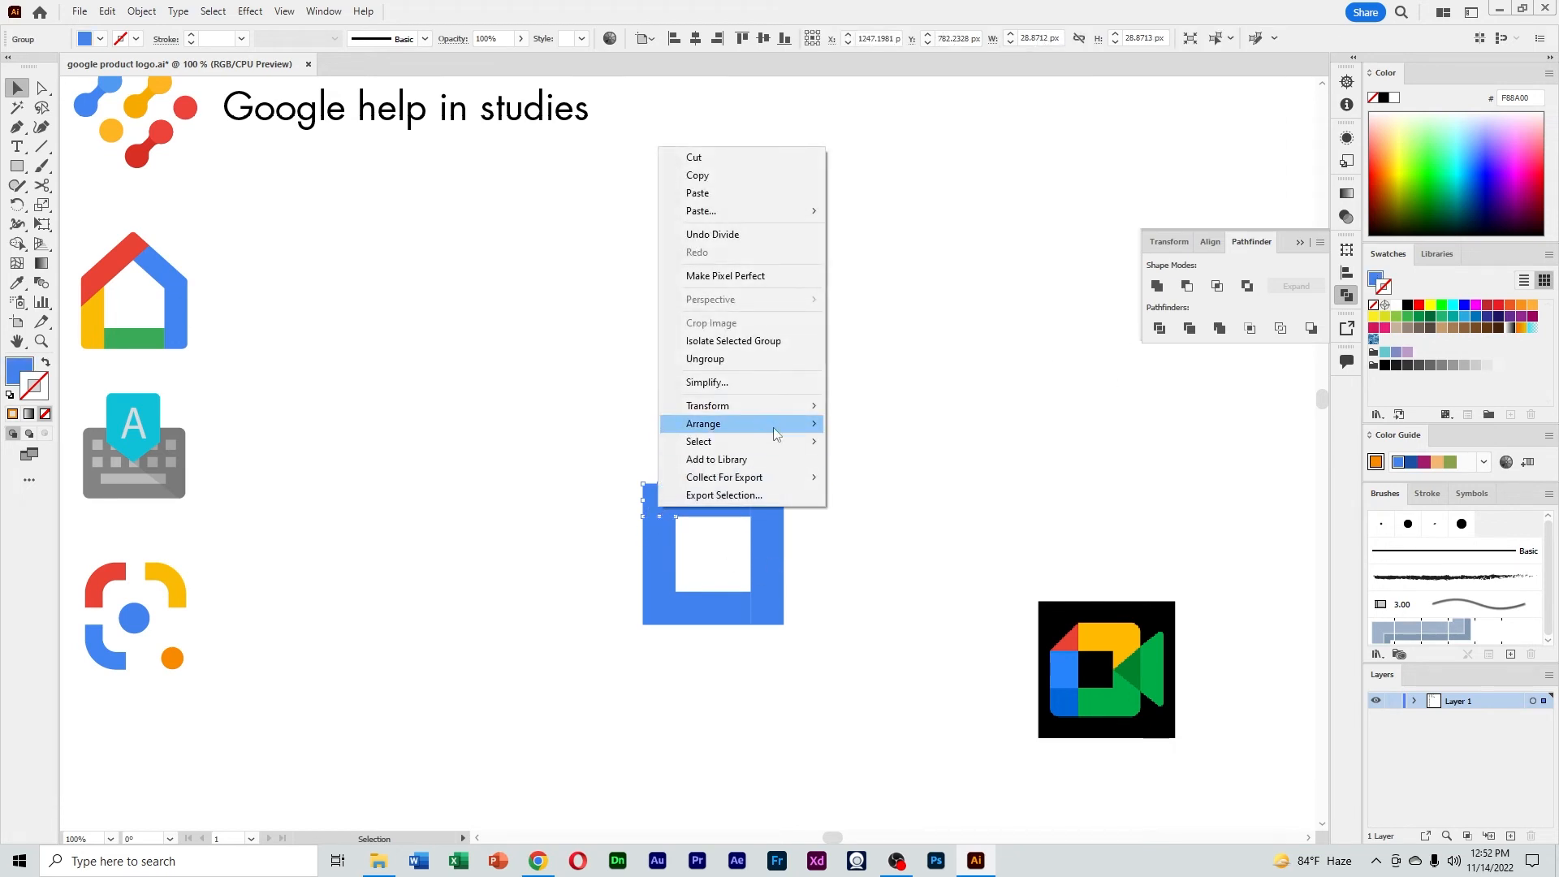
click(729, 363)
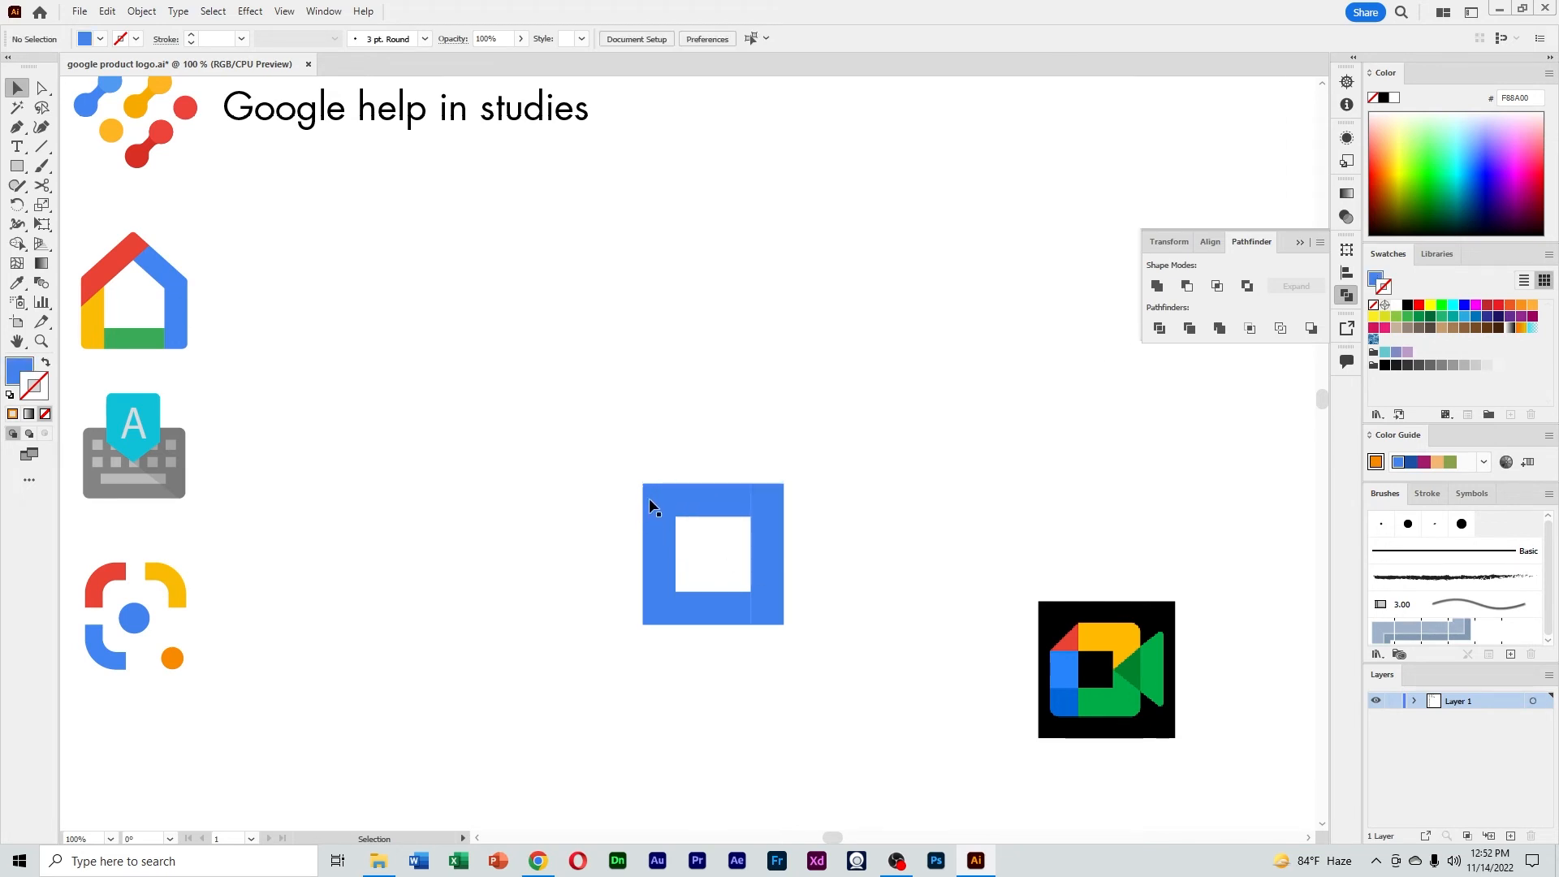
click(825, 436)
Create a three-sided polygon with a 50 px radius and rotate it so it points left
scroll(834, 487, down, 1)
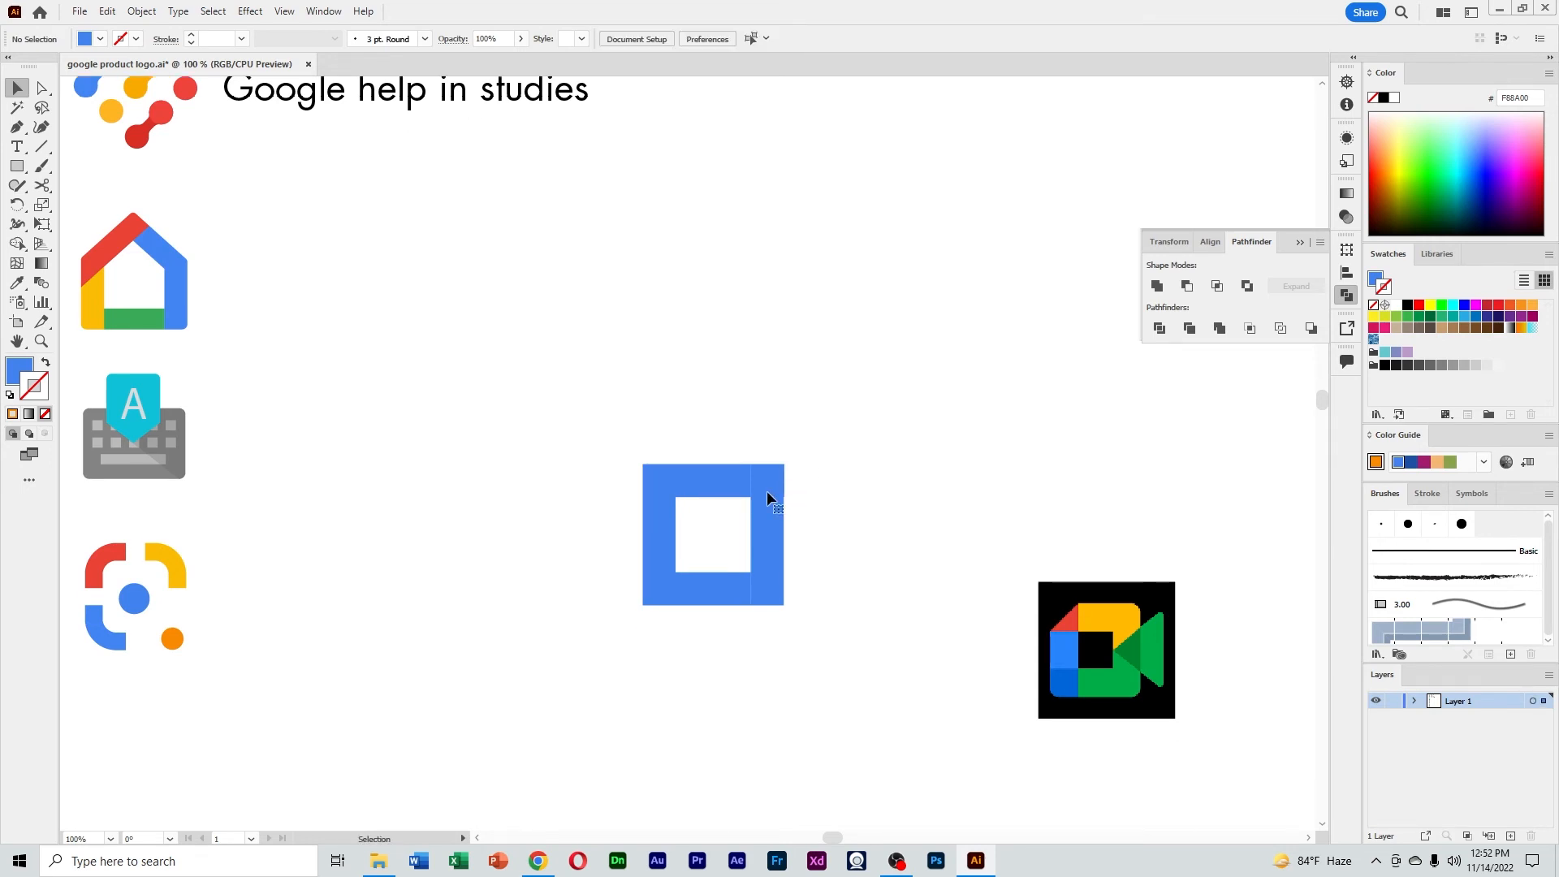
click(767, 490)
click(793, 512)
click(17, 166)
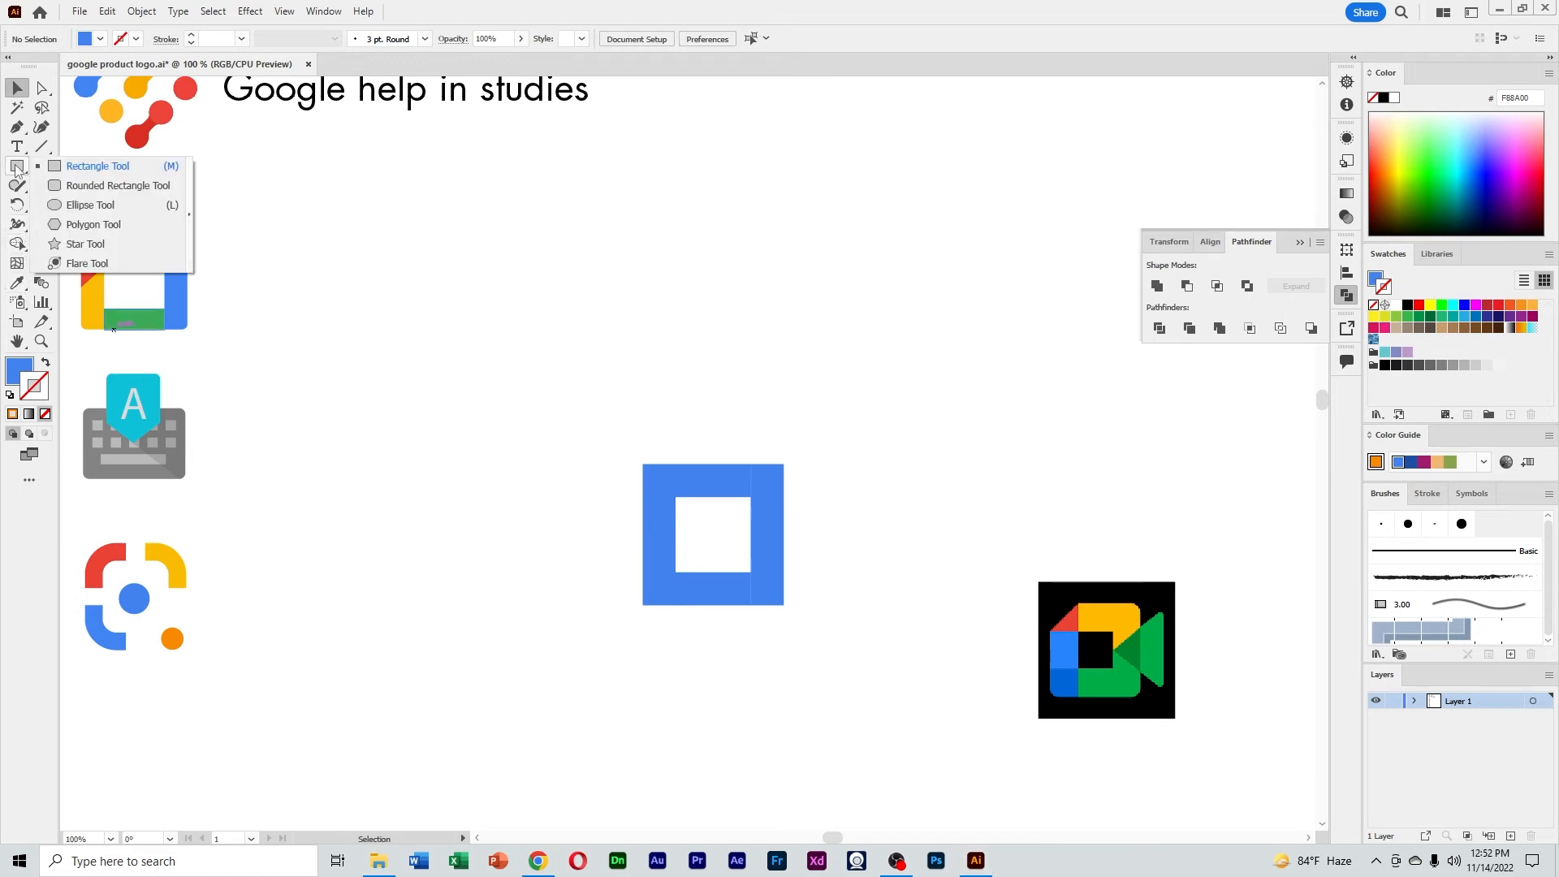
click(89, 228)
click(649, 440)
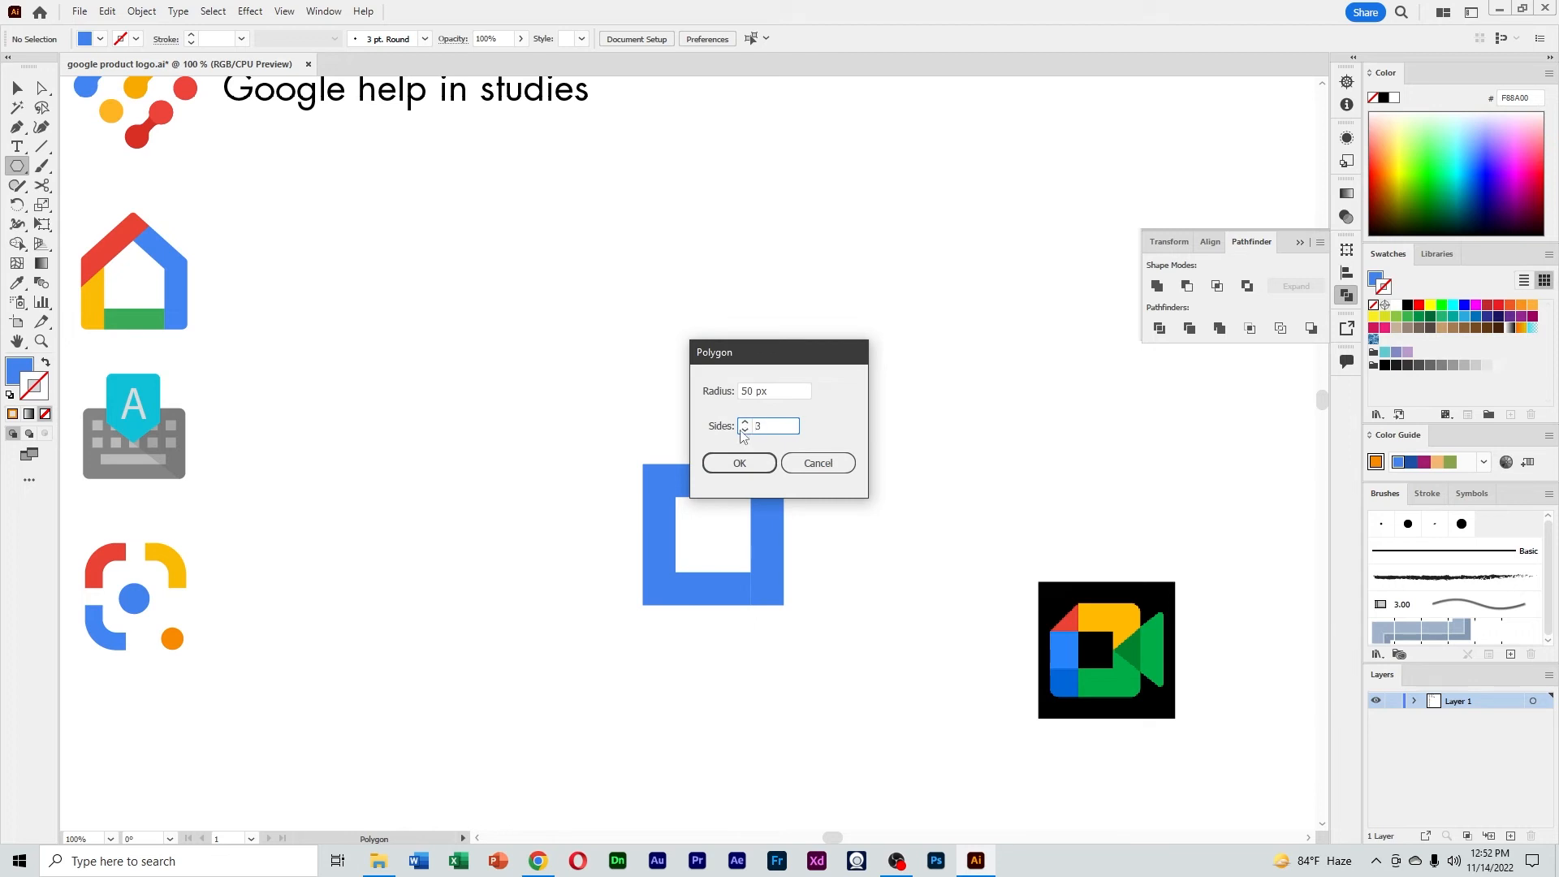
click(754, 471)
key(v)
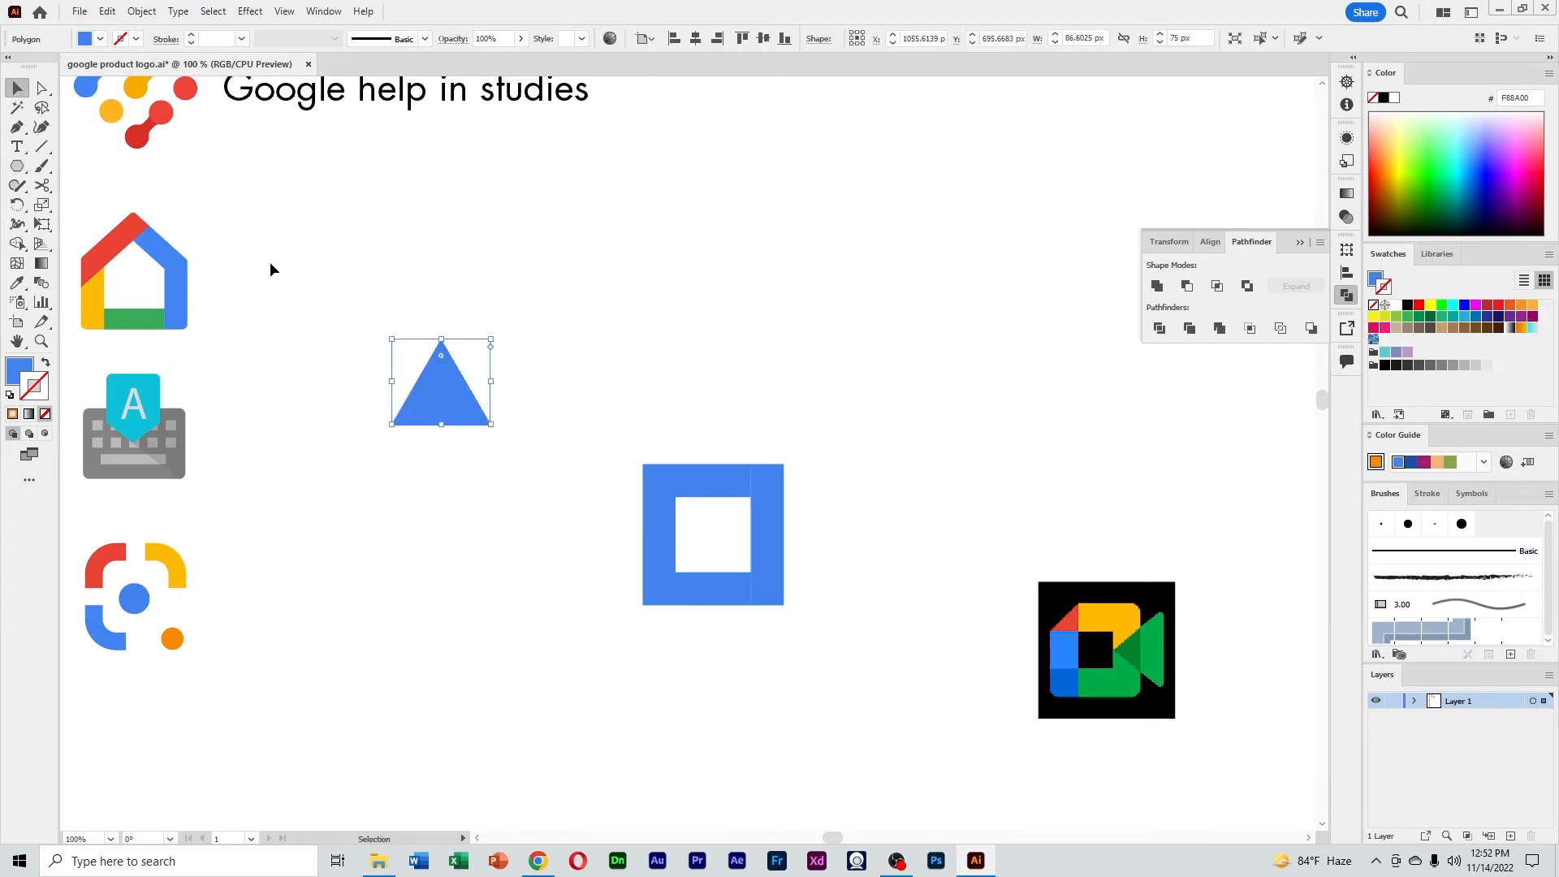
drag(500, 433, 492, 481)
click(525, 487)
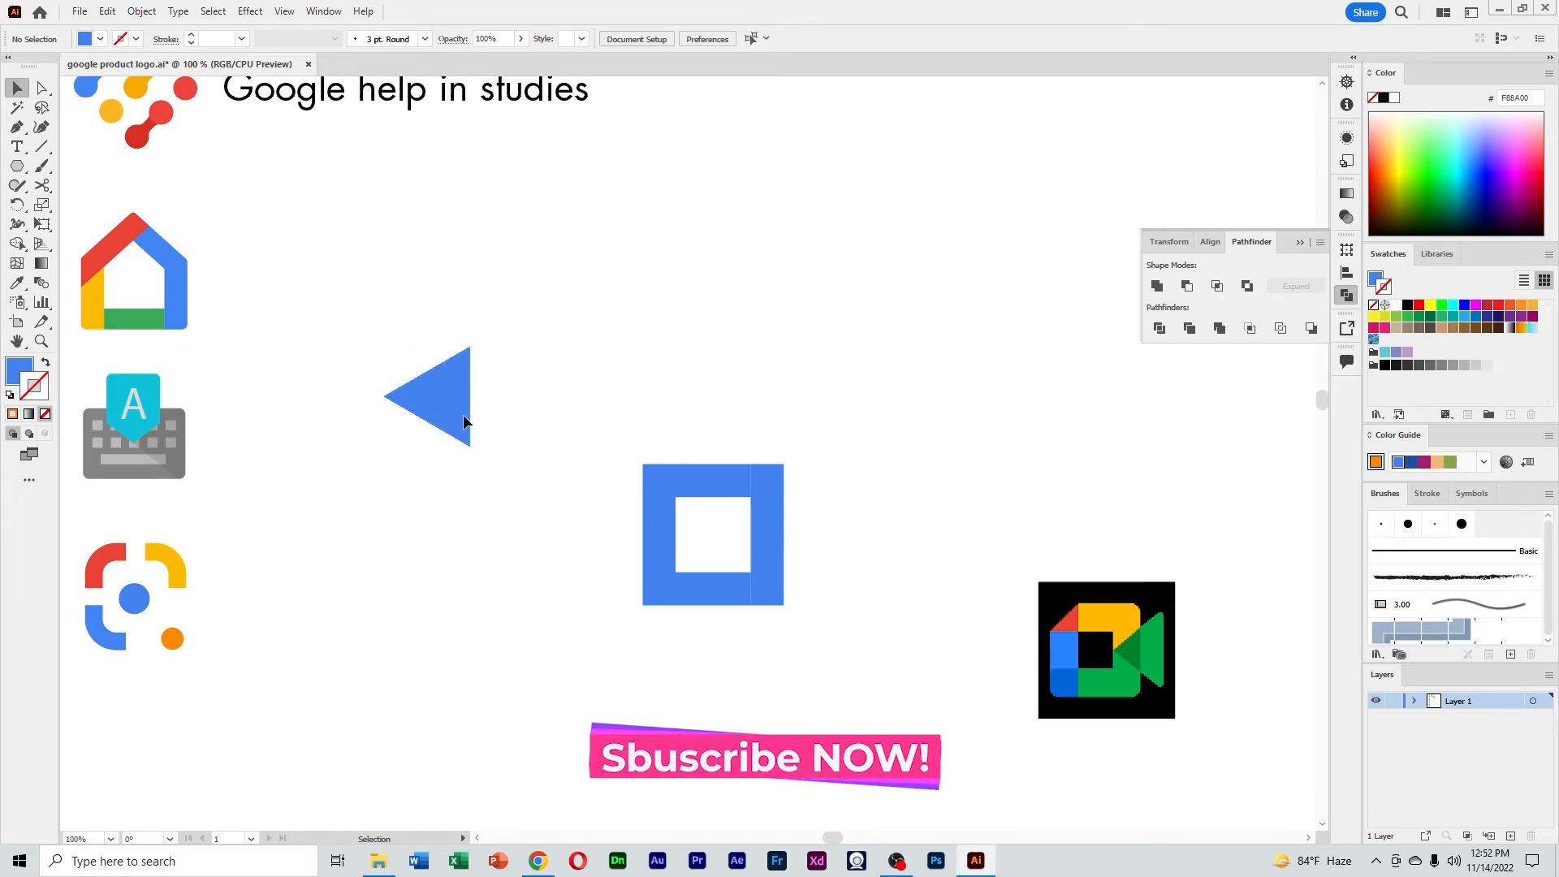
Move the triangle onto the frame's right side, with its tip reaching the inner opening
drag(454, 410, 844, 547)
key(ctrl+z)
click(891, 546)
Nudge the triangle's two right corner points left until it is about 70.3 px wide
key(a)
drag(811, 446, 912, 656)
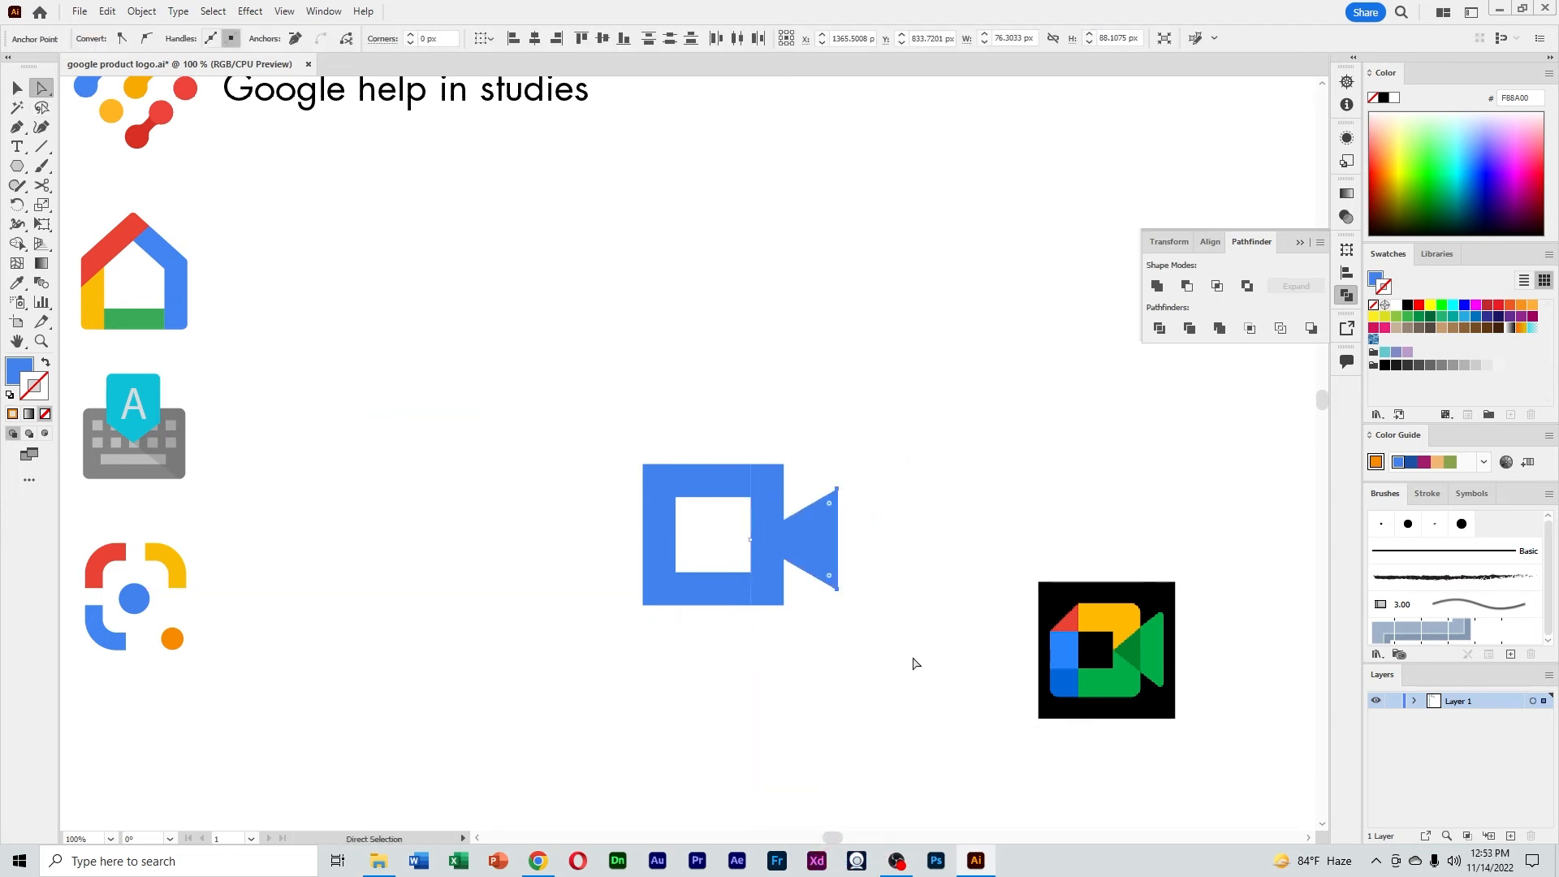
key(Left)
key(Left)
key(Left)
key(Left)
key(Left)
key(Left)
click(912, 662)
Try to make the triangle taller by freely pulling its two right corner points apart, and undo both moves
click(832, 536)
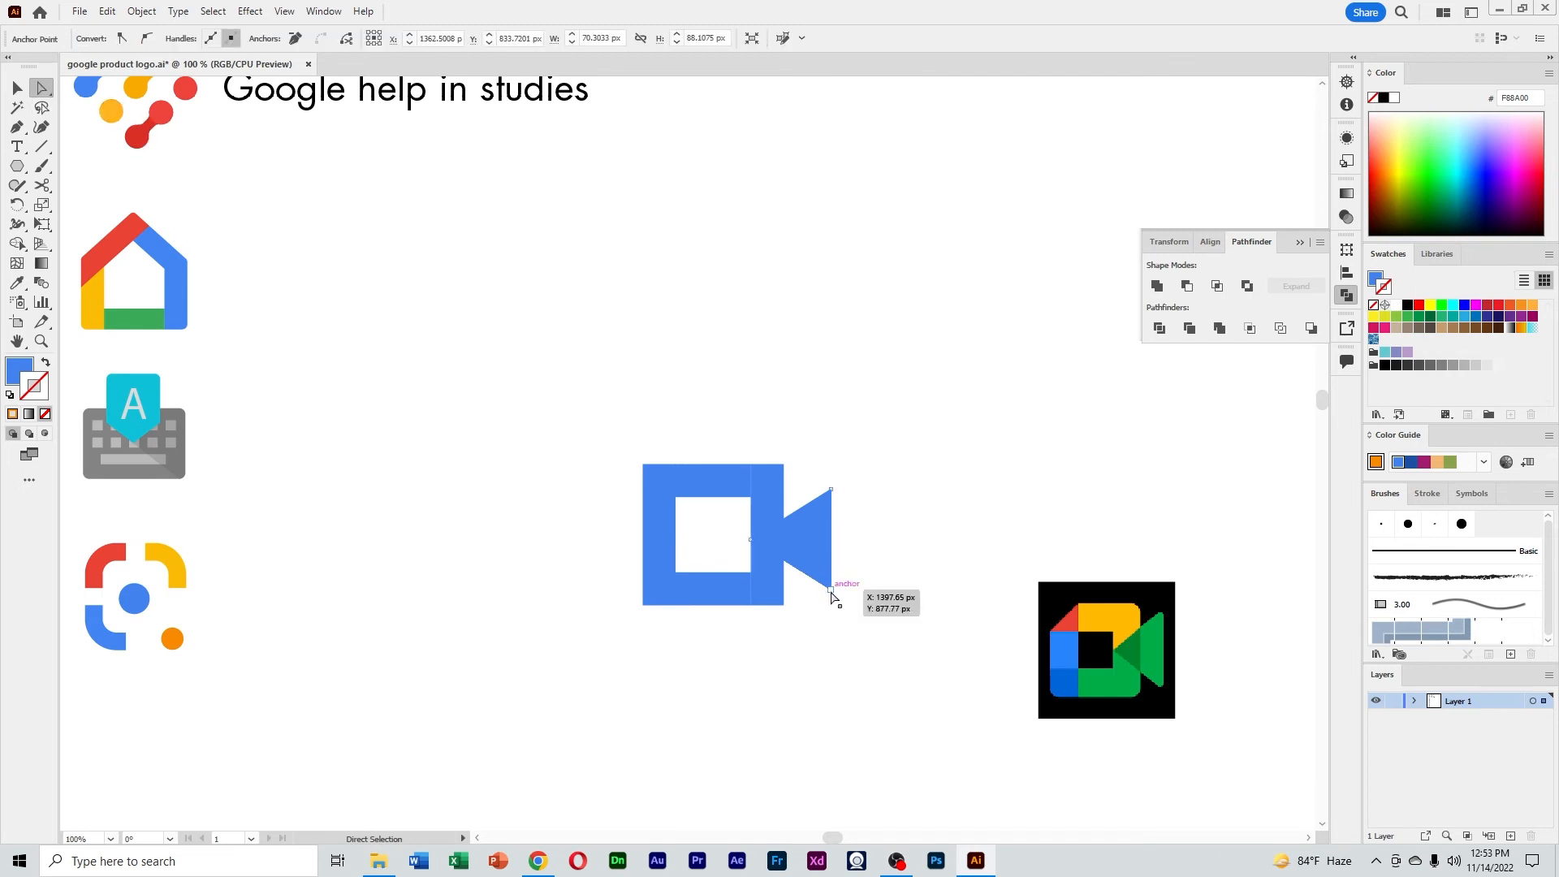
drag(831, 593, 834, 603)
drag(832, 490, 833, 474)
click(907, 550)
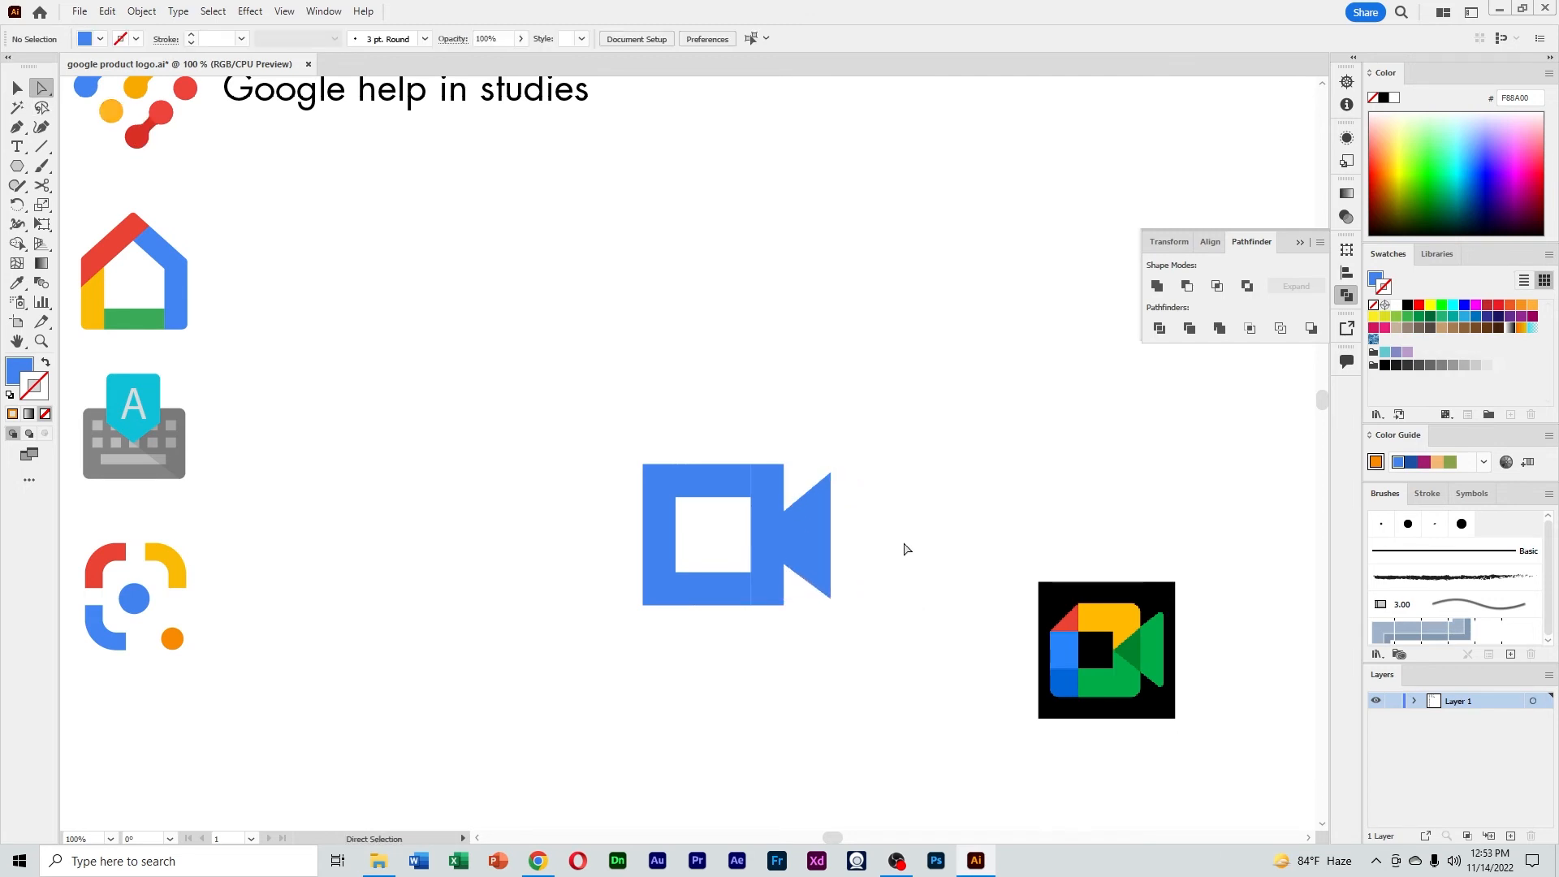
key(ctrl+z)
key(ctrl+z)
Try to widen the triangle's right side with Free Transform distortion, and undo it
click(41, 225)
click(116, 198)
drag(830, 591, 834, 609)
click(118, 221)
key(ctrl+z)
click(116, 198)
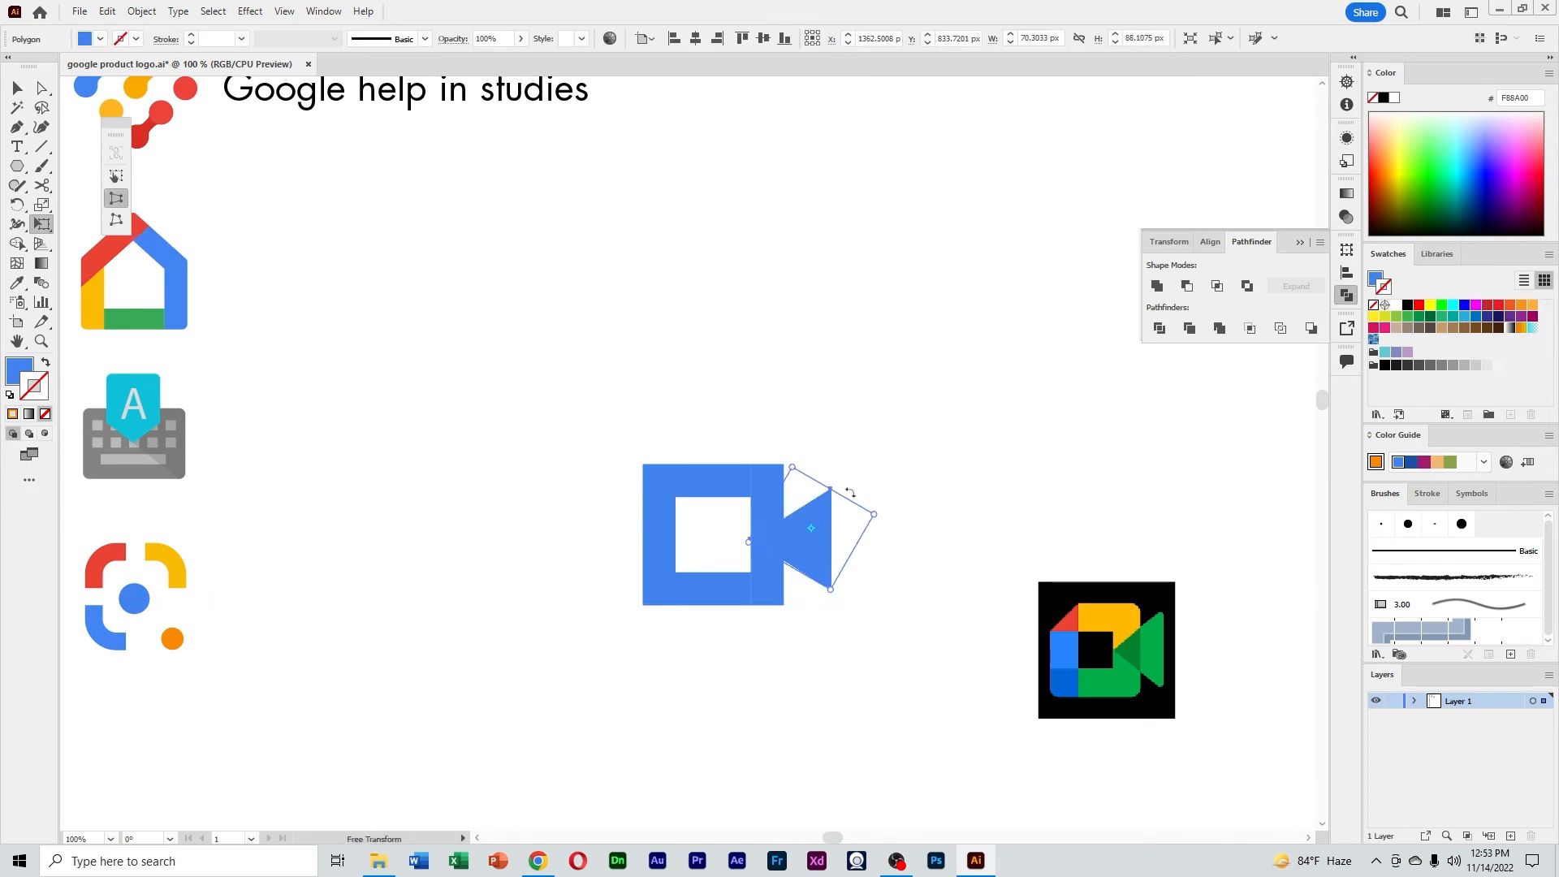
drag(875, 515, 905, 499)
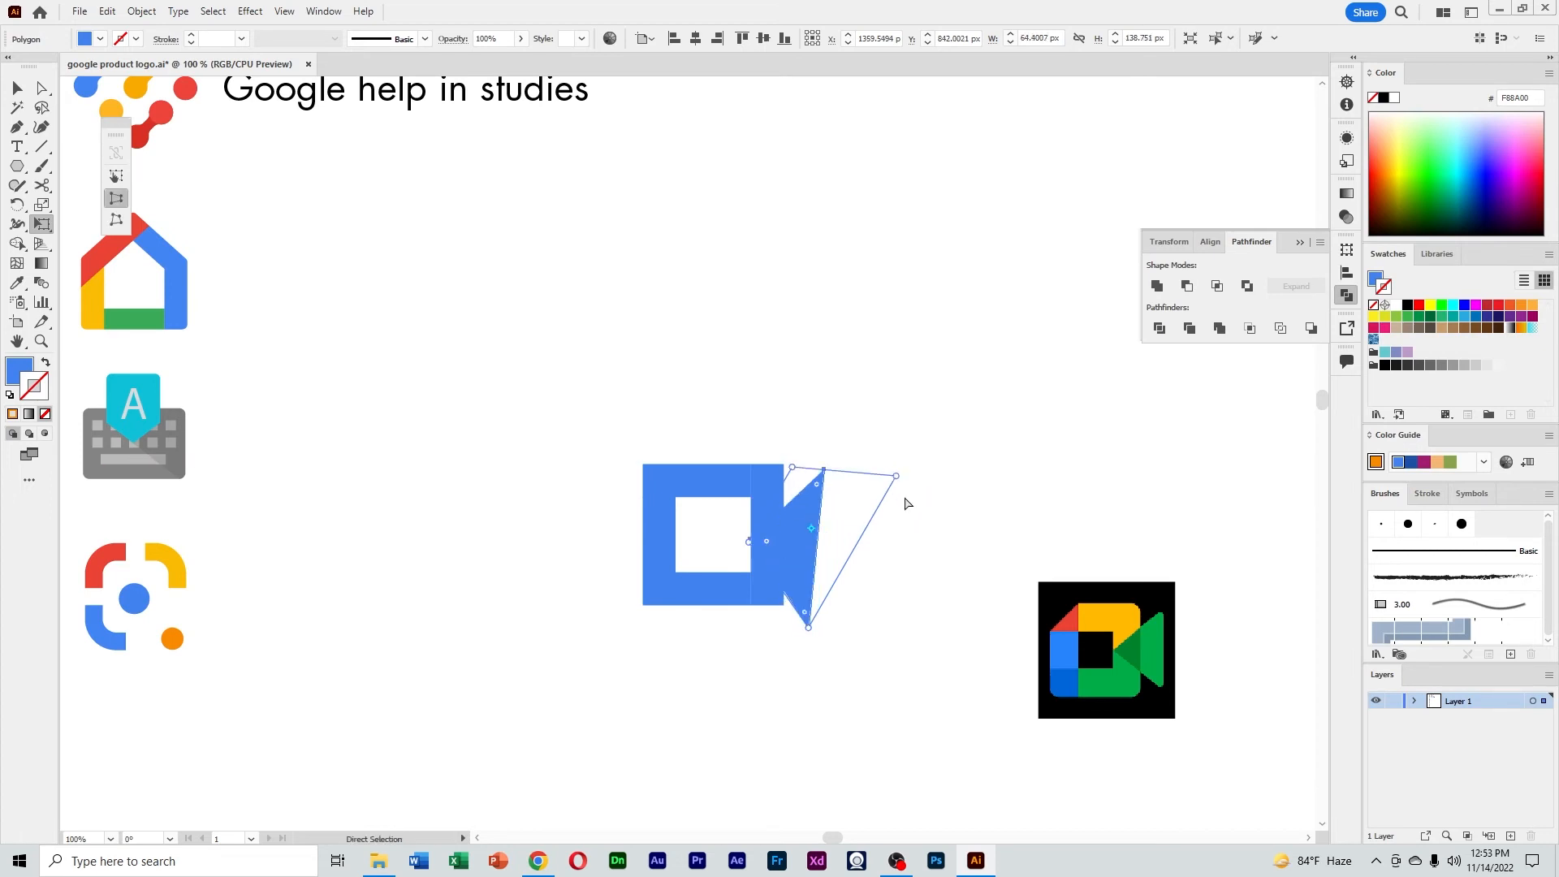
key(ctrl+z)
Nudge the triangle's lower-right point down and its upper-right point up until it is about 101 px tall
click(42, 88)
drag(857, 573, 816, 608)
key(Down)
key(Down)
key(Down)
key(Down)
key(Down)
key(Down)
drag(858, 471, 819, 498)
key(Up)
click(240, 222)
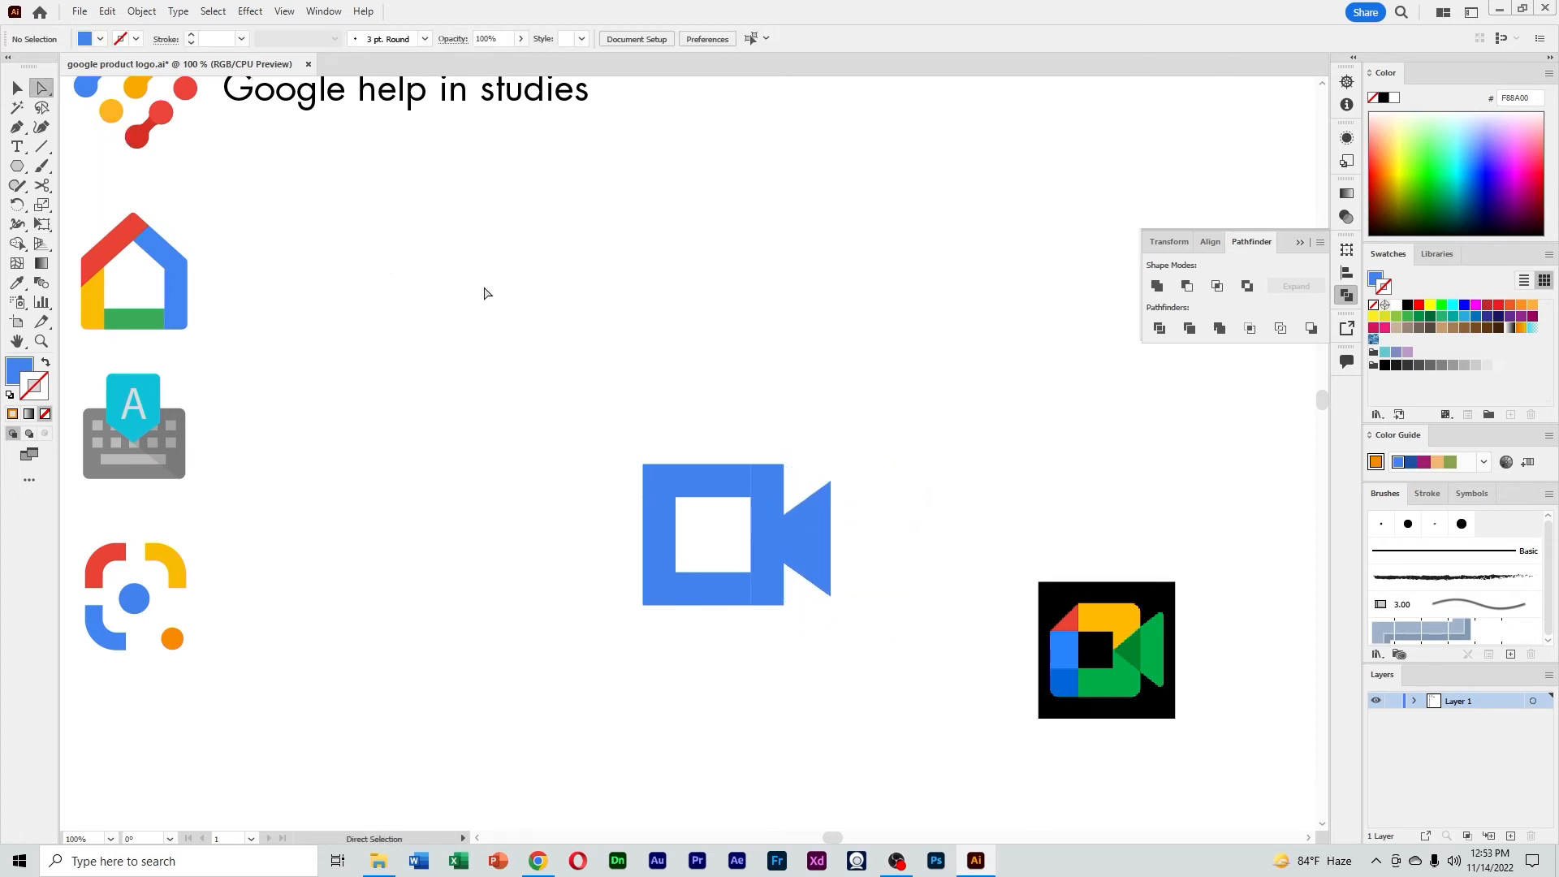
Snap the triangle's tip to the frame's inner right edge and divide the triangle with the right bar section using Pathfinder
click(17, 88)
click(812, 540)
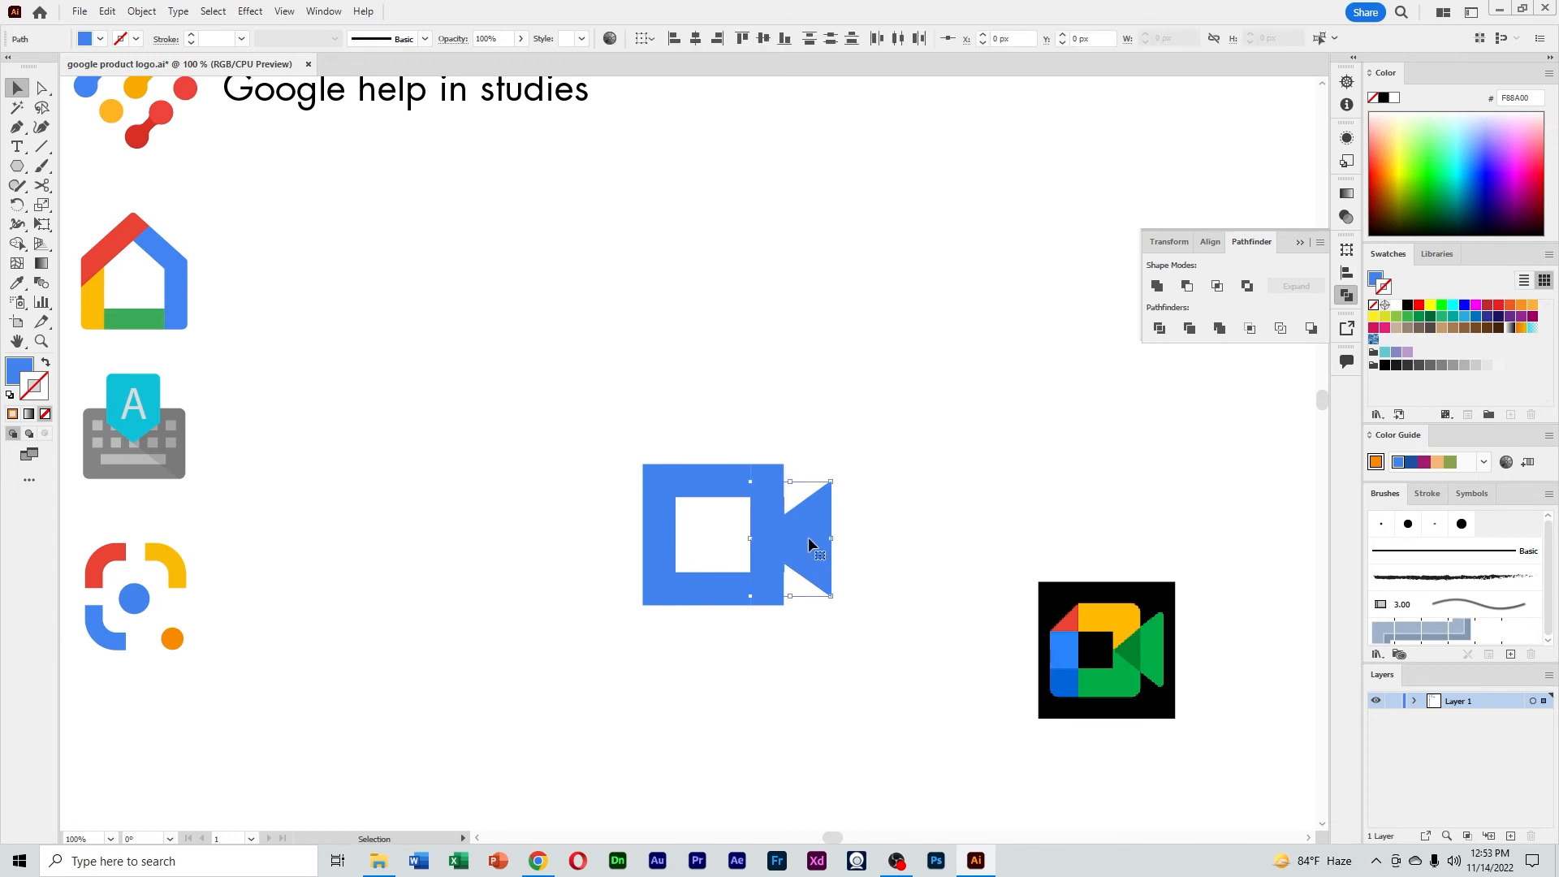
click(923, 529)
click(816, 544)
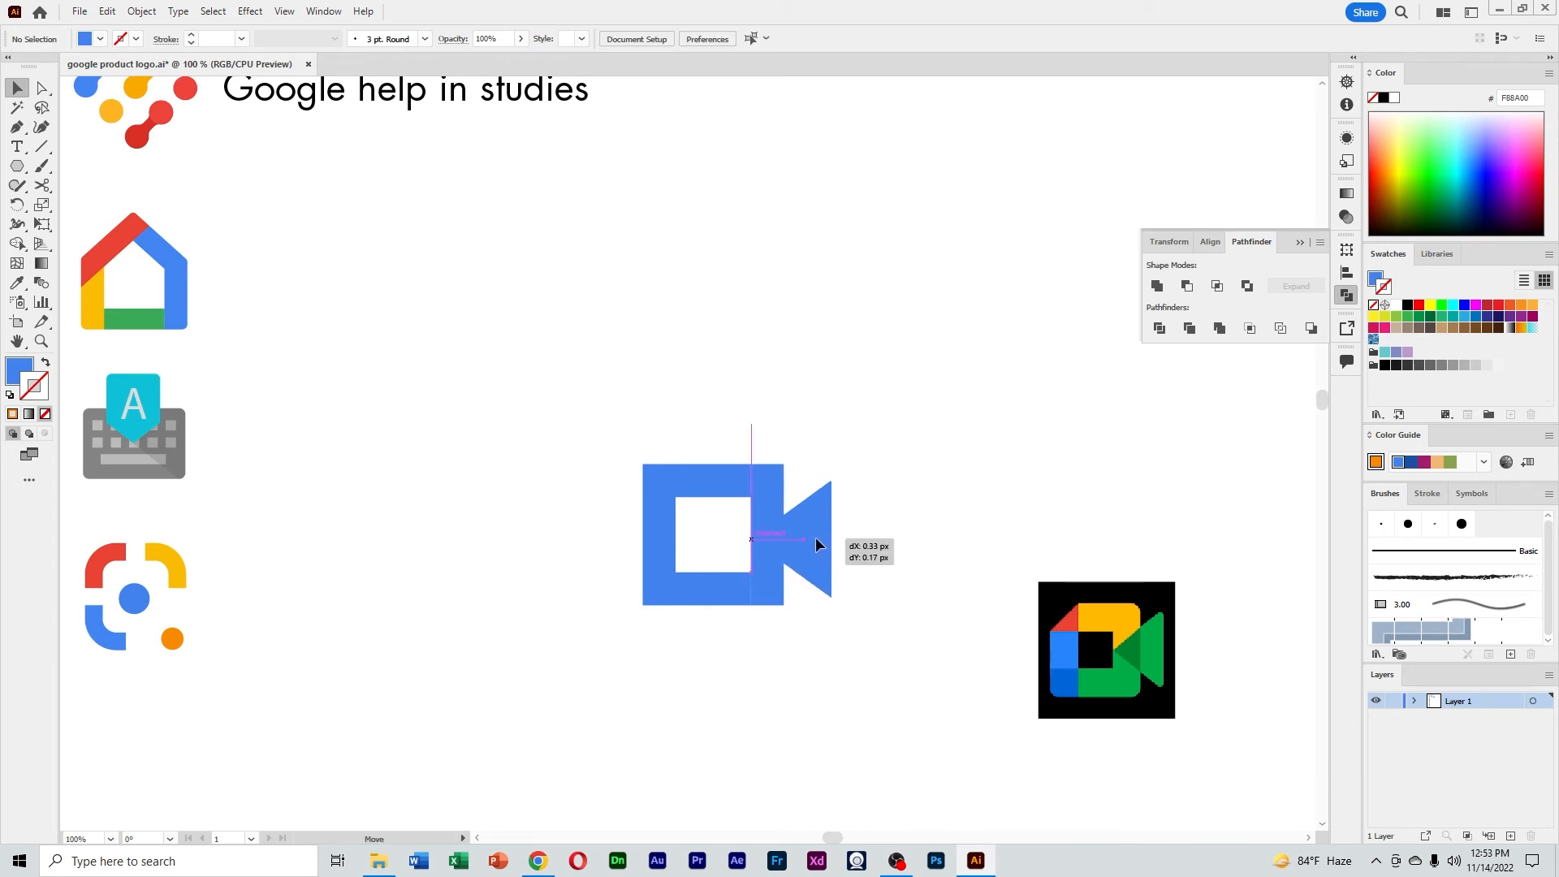
click(926, 561)
click(765, 525)
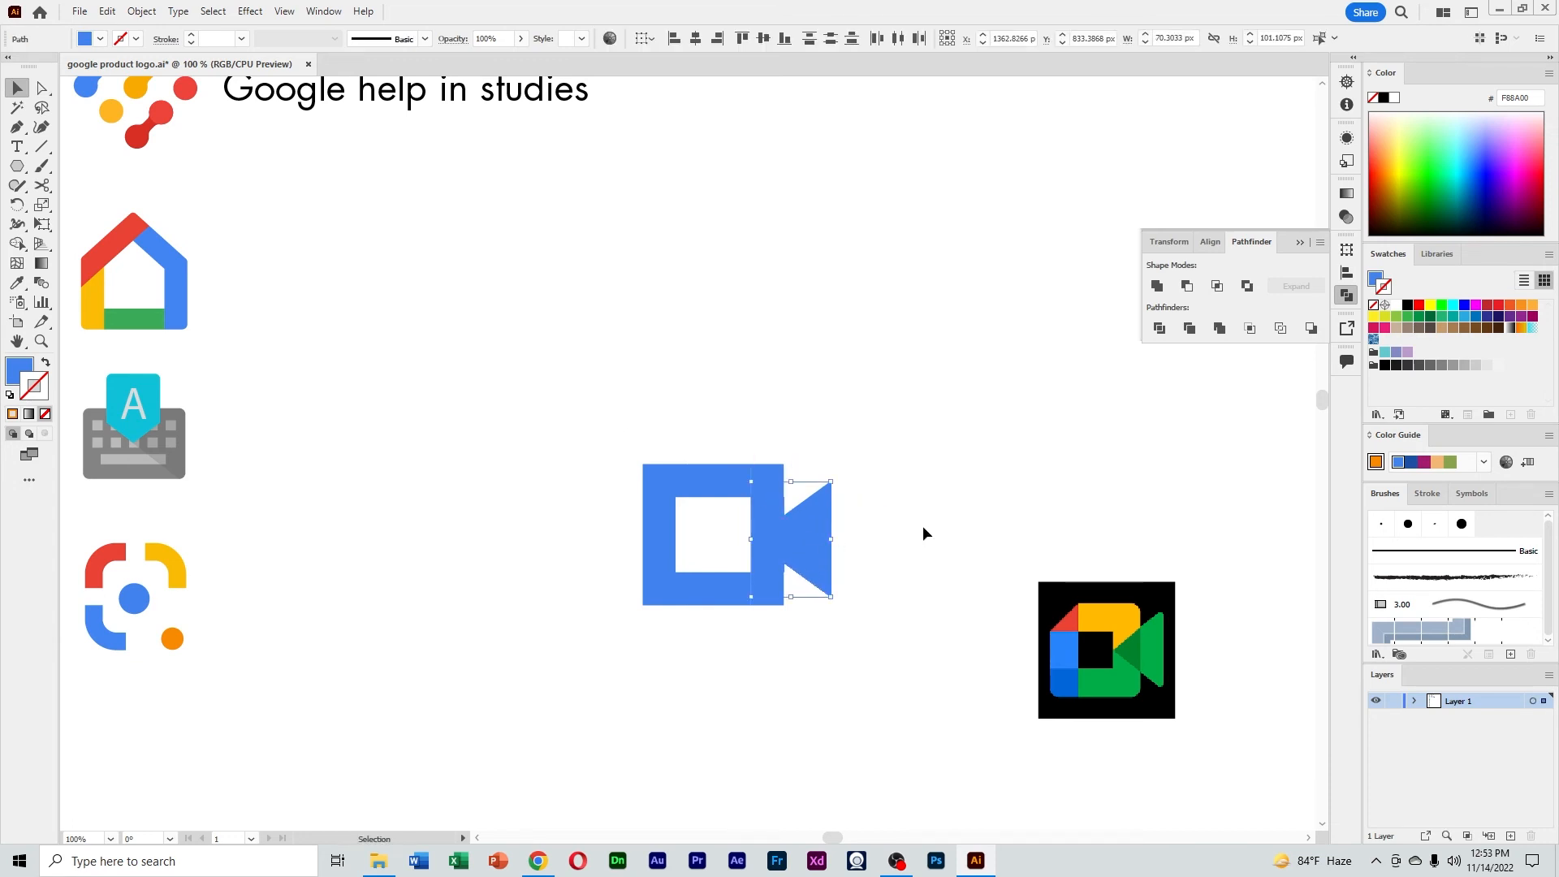
click(1161, 326)
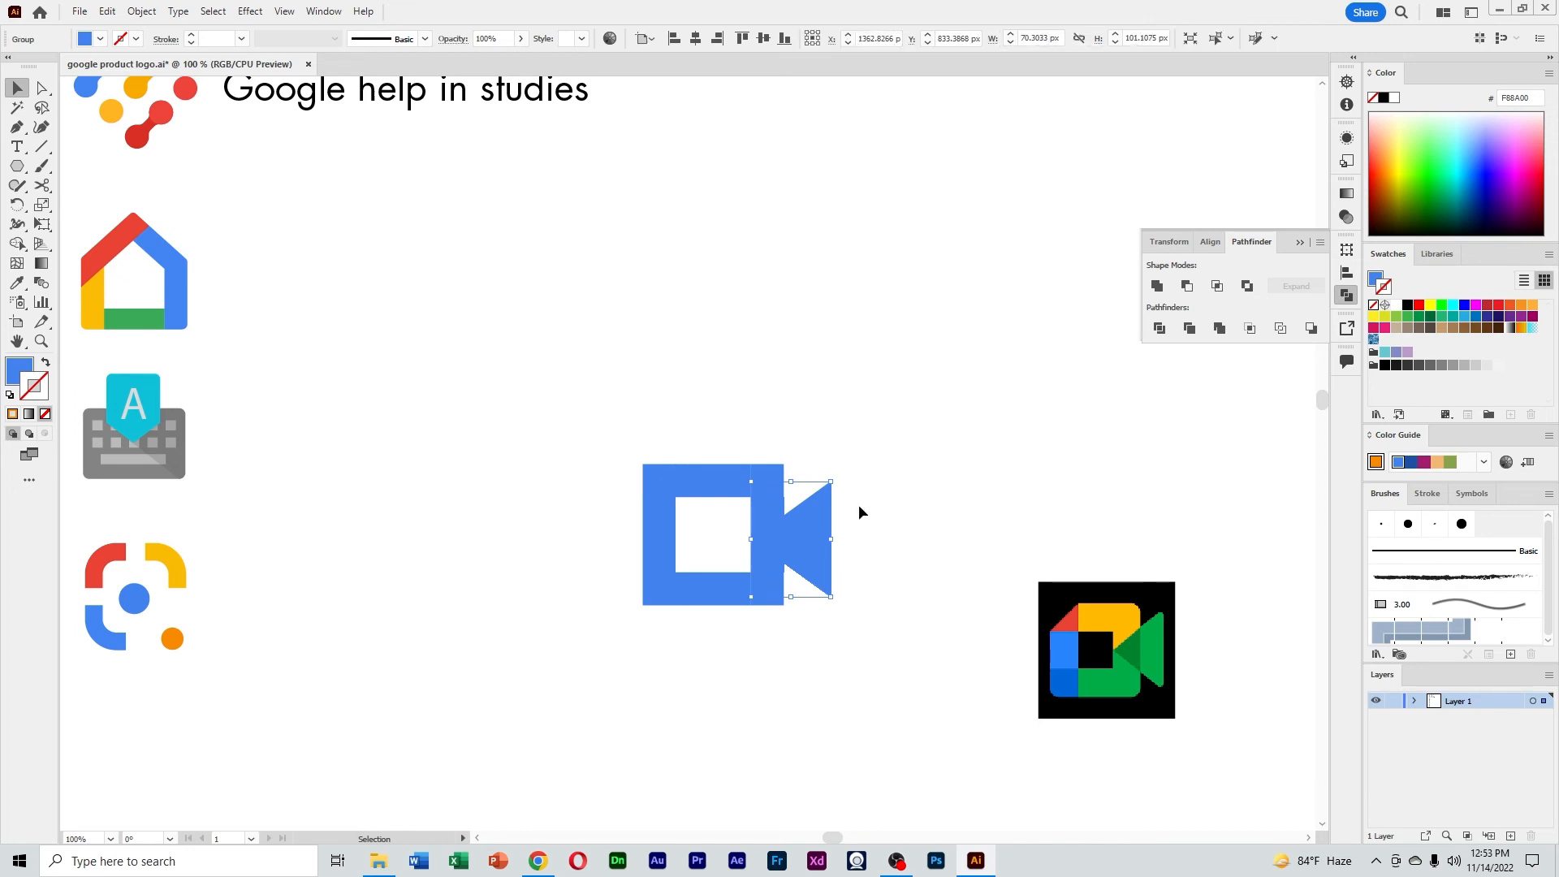
Ungroup the divided pieces of the triangle and the frame's right bar
right_click(867, 543)
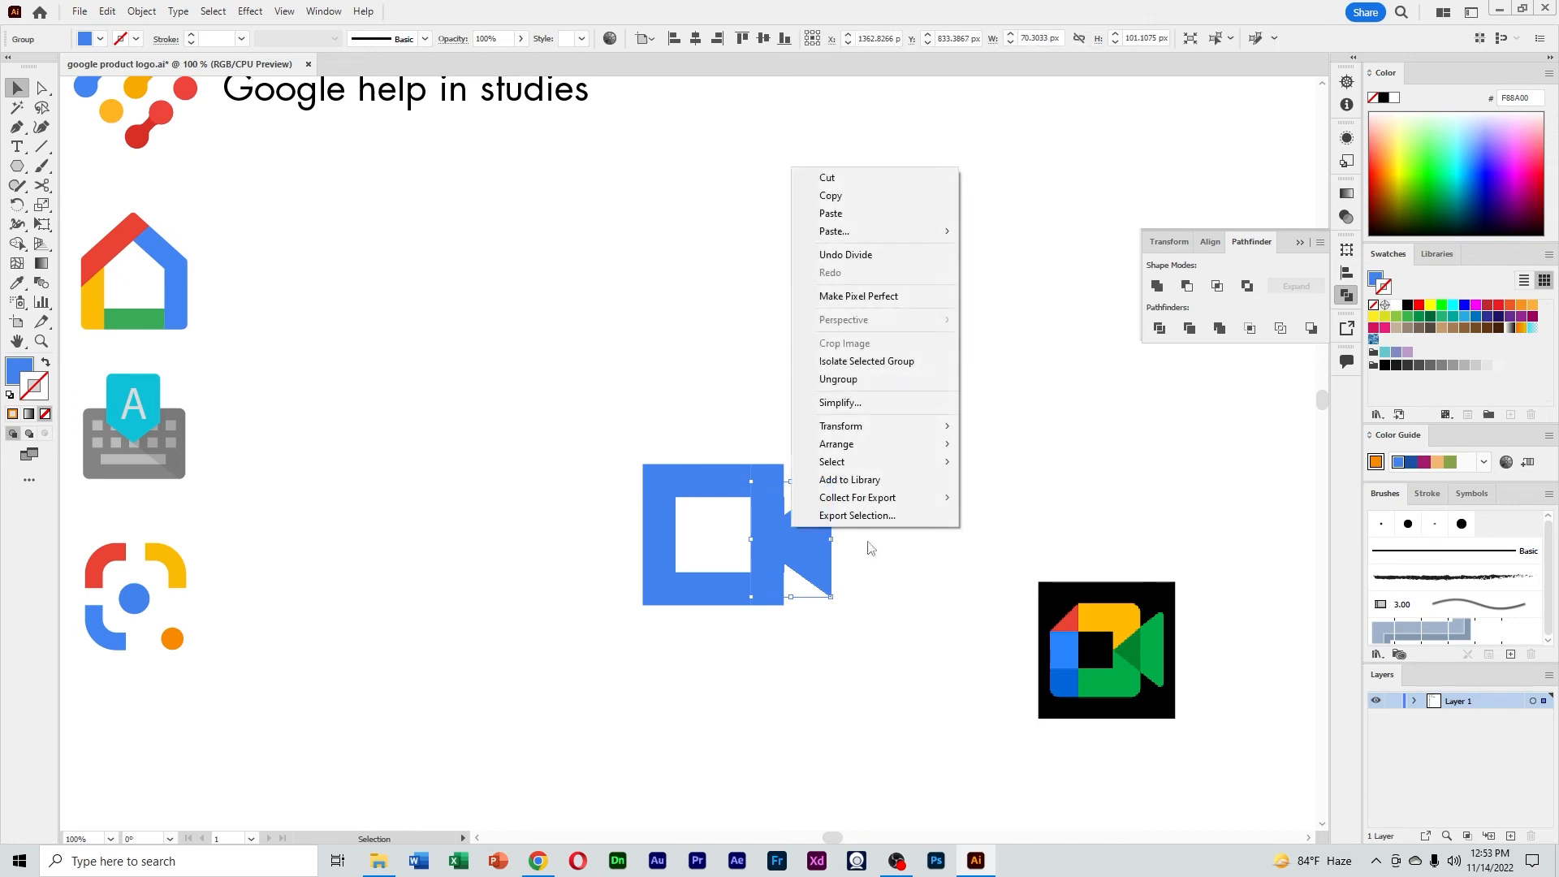
click(881, 380)
click(934, 468)
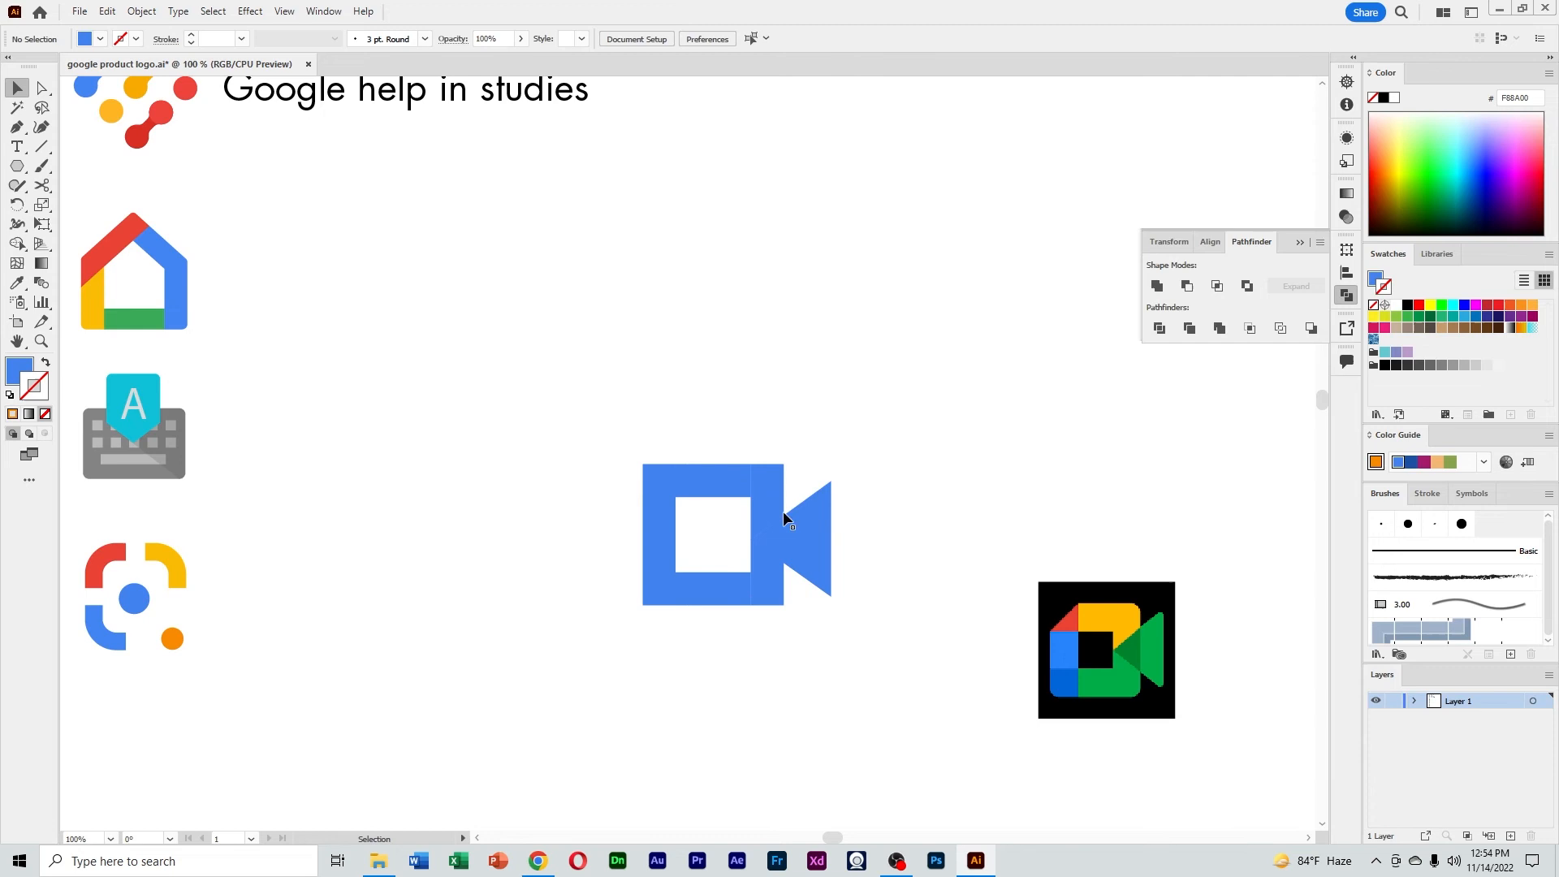
Cut the frame's upper-left corner square to a diagonal triangle and fill it with the red sampled from the reference logo
click(653, 483)
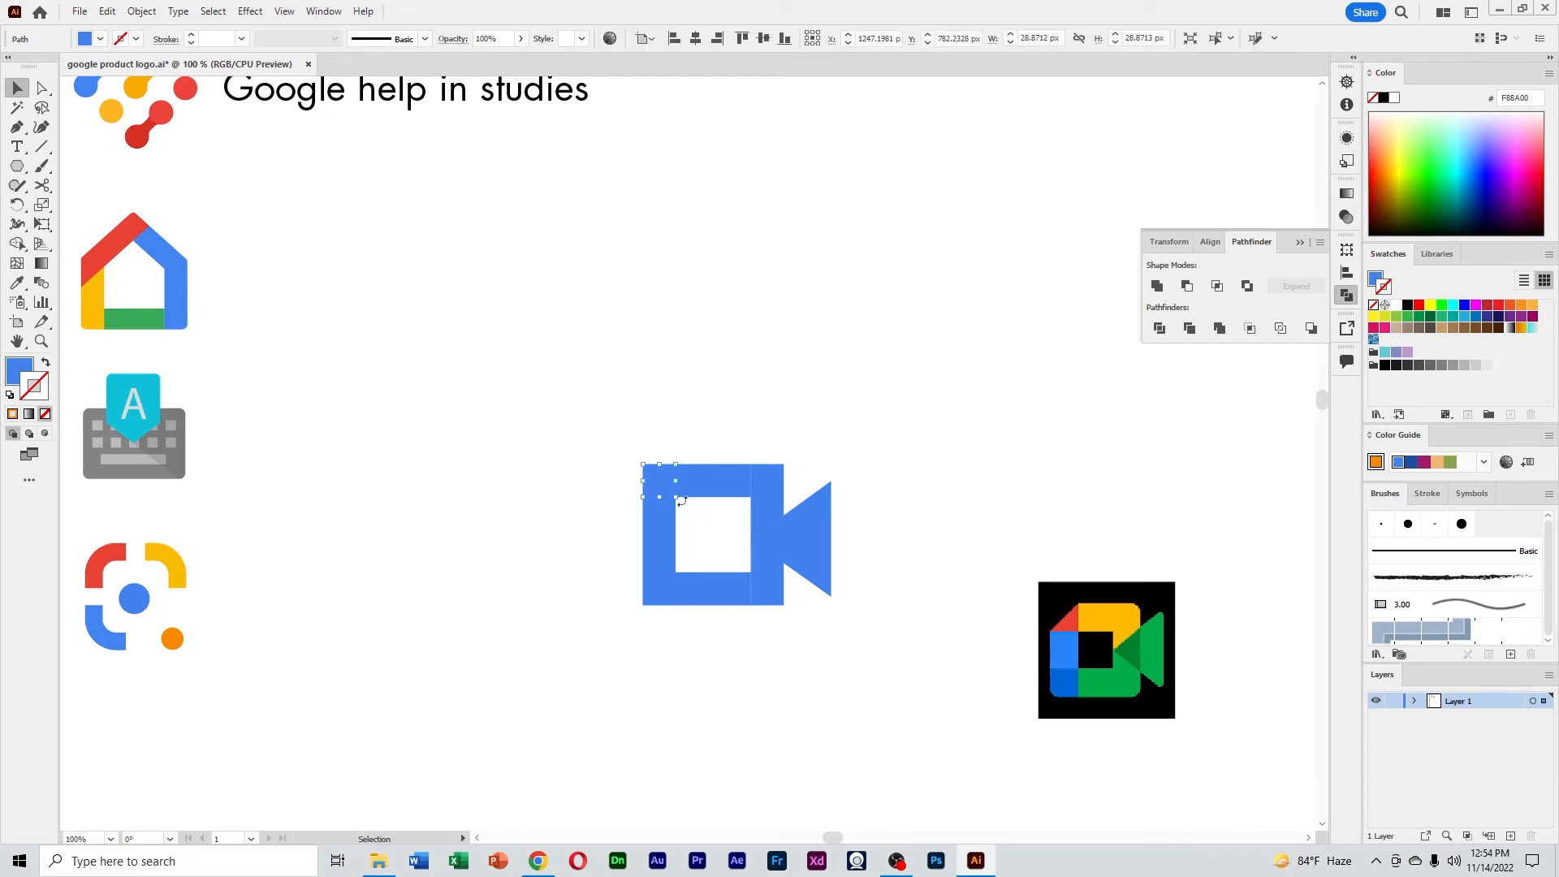
drag(681, 501, 613, 442)
click(734, 416)
click(668, 483)
key(i)
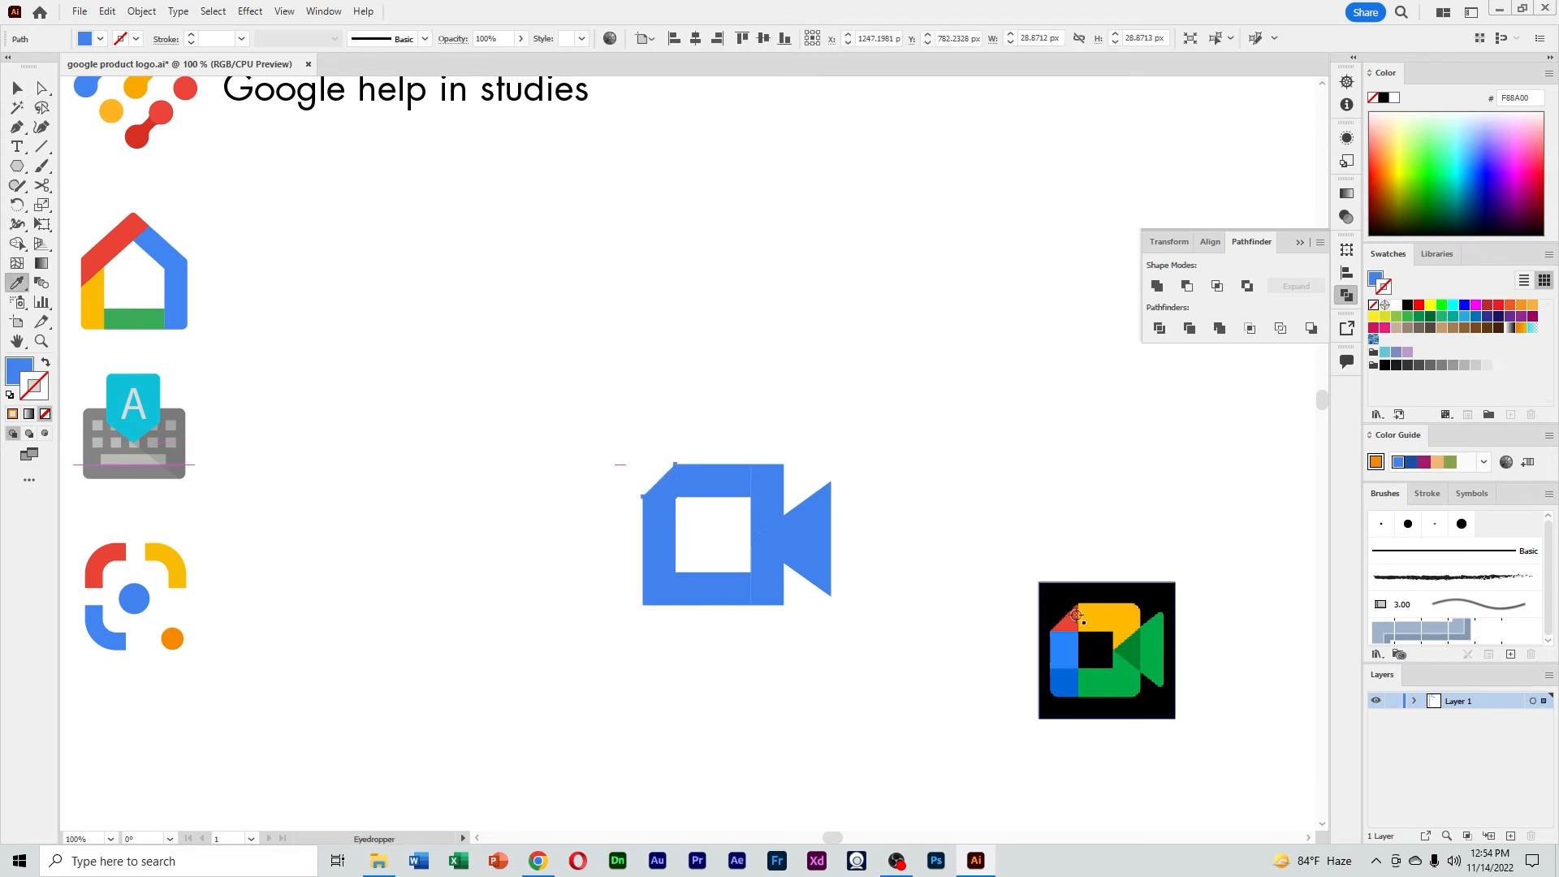
click(1064, 619)
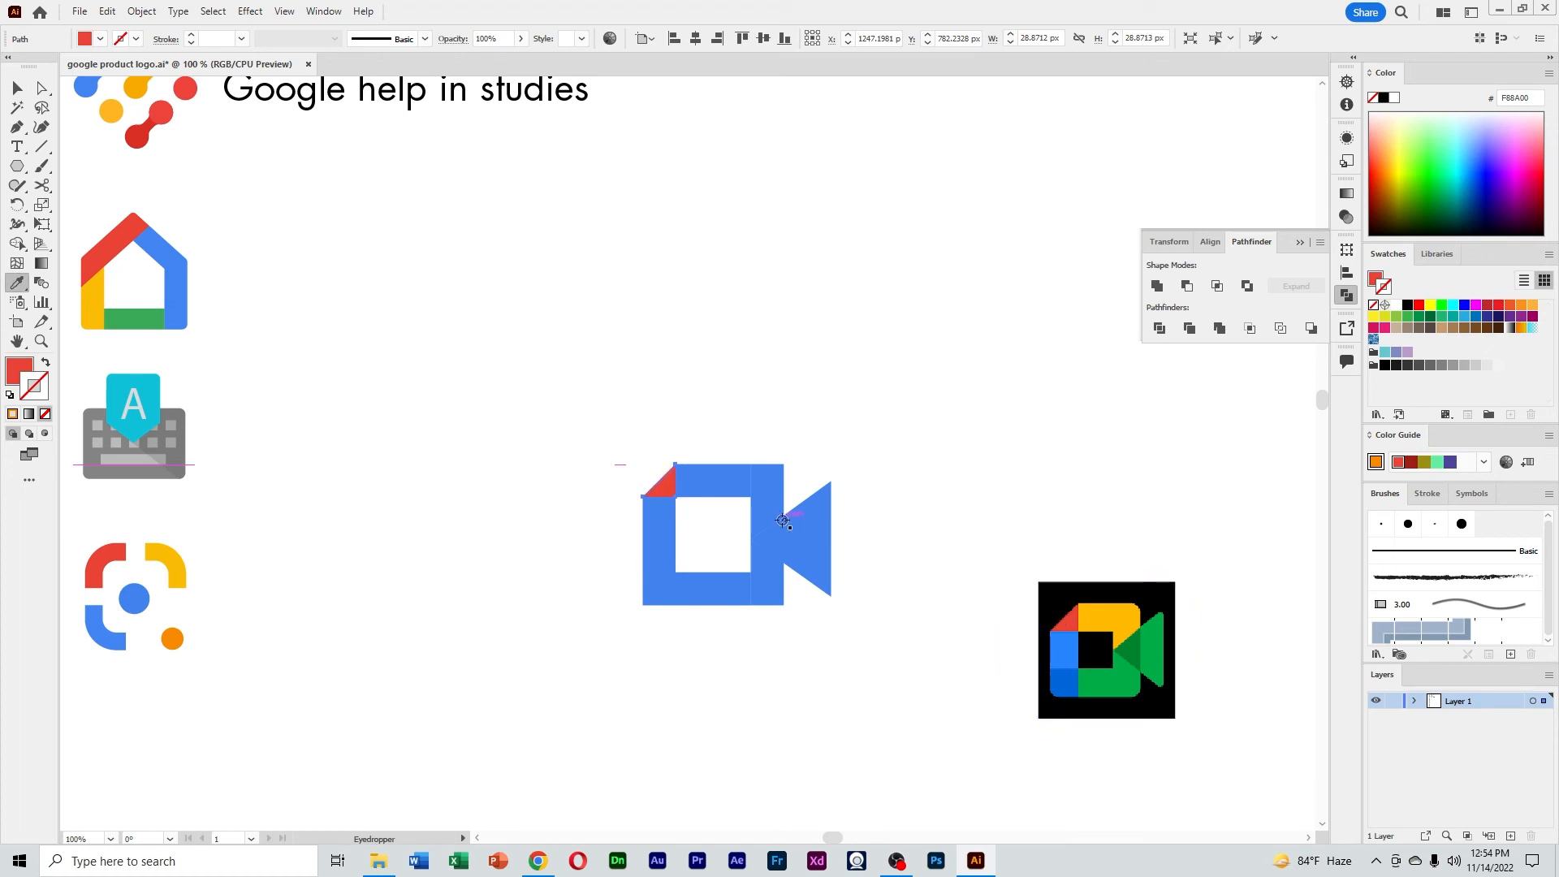
key(v)
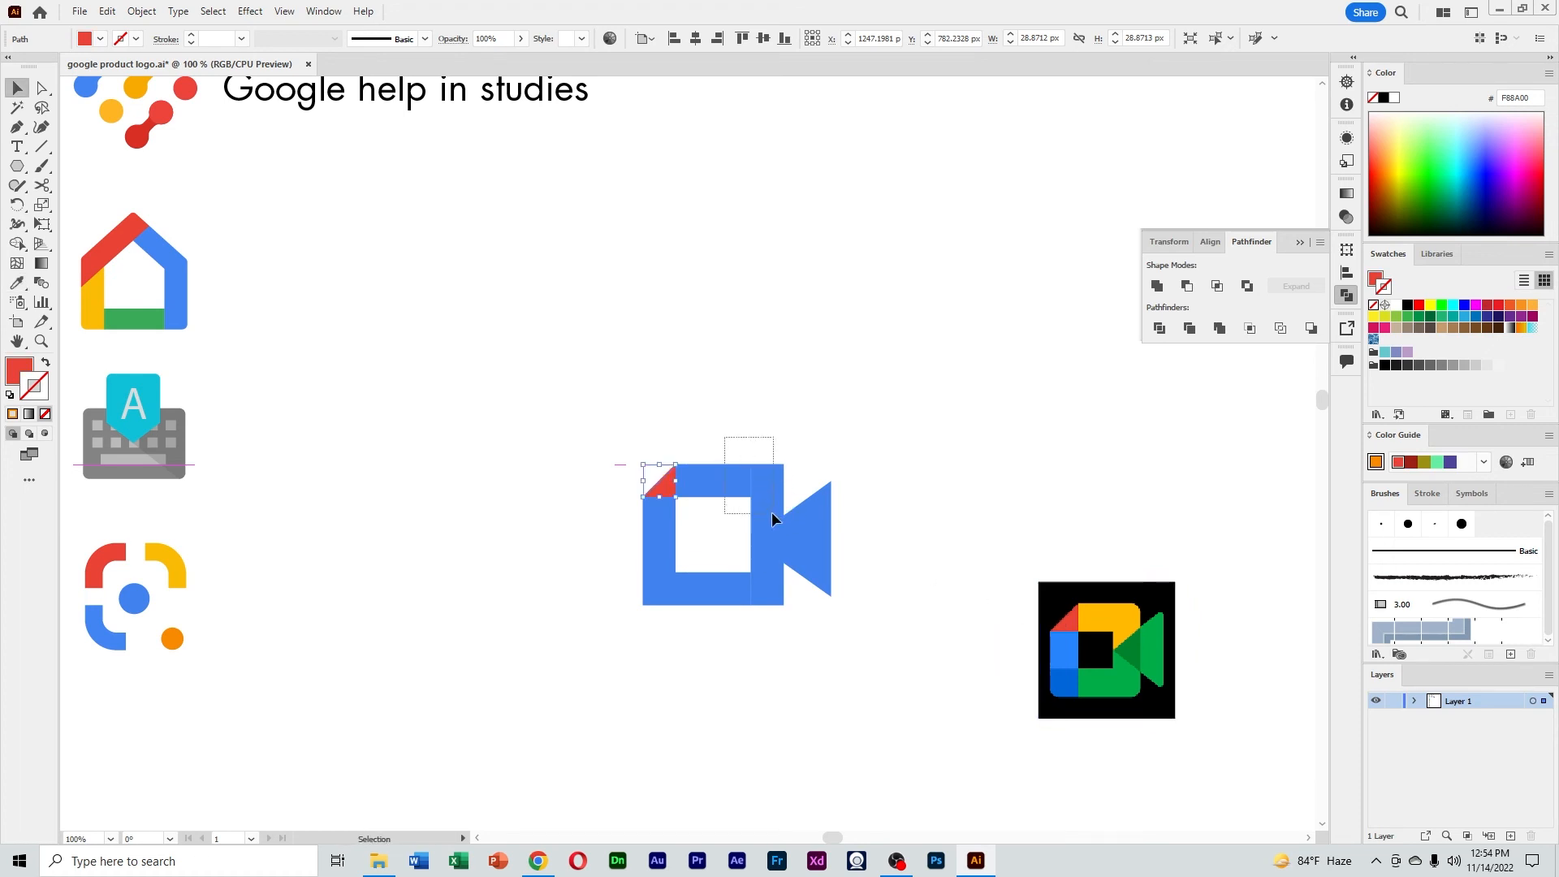
Fill the frame's top bar and the upper part of its right bar with the reference logo's yellow
click(771, 512)
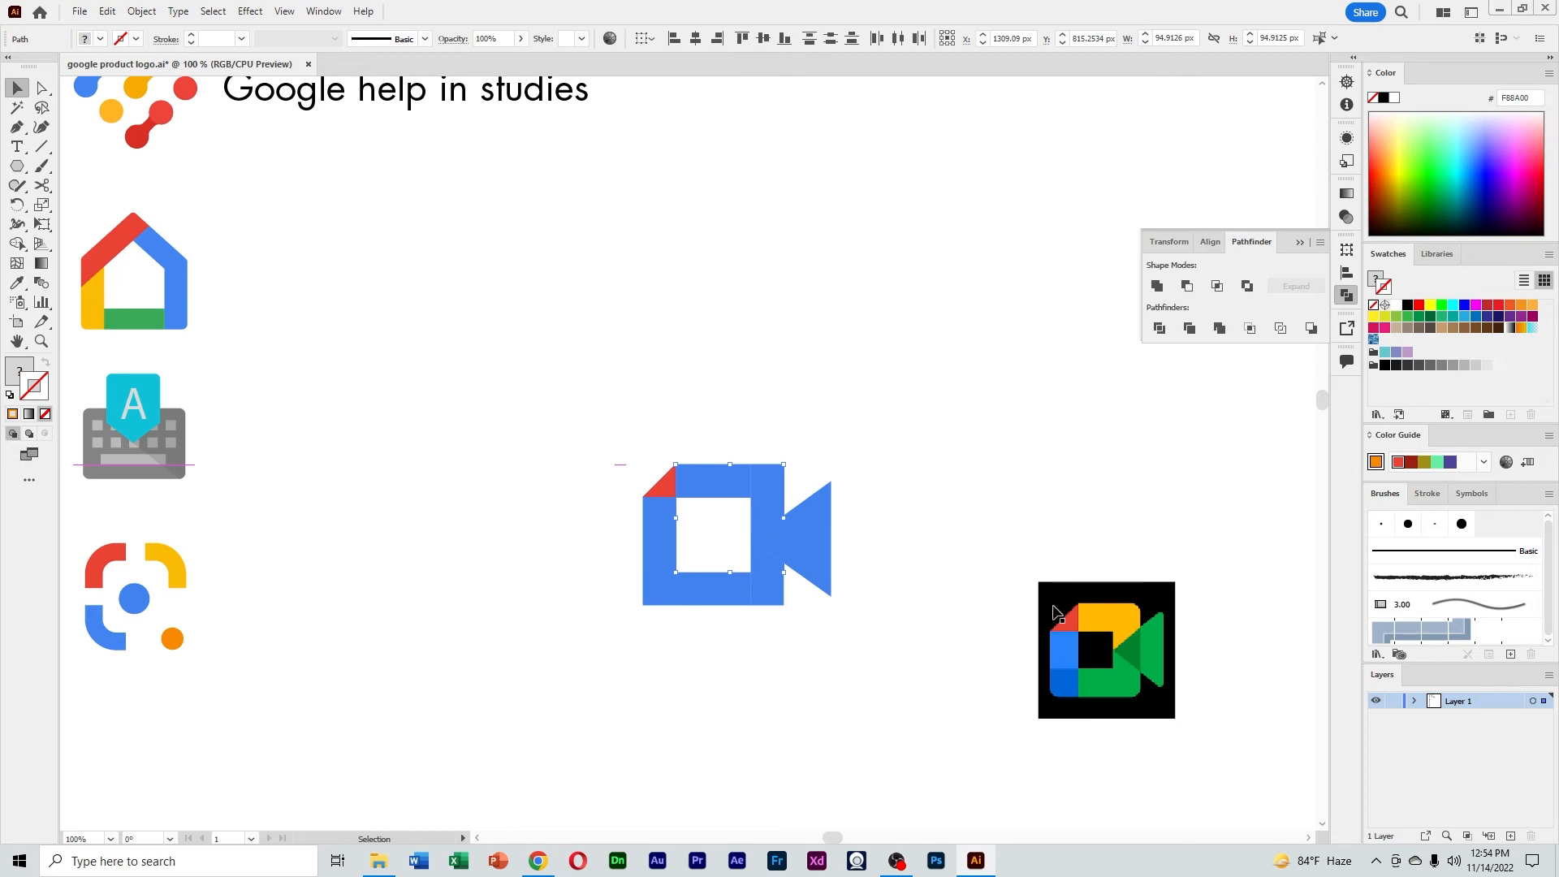
key(i)
click(1125, 619)
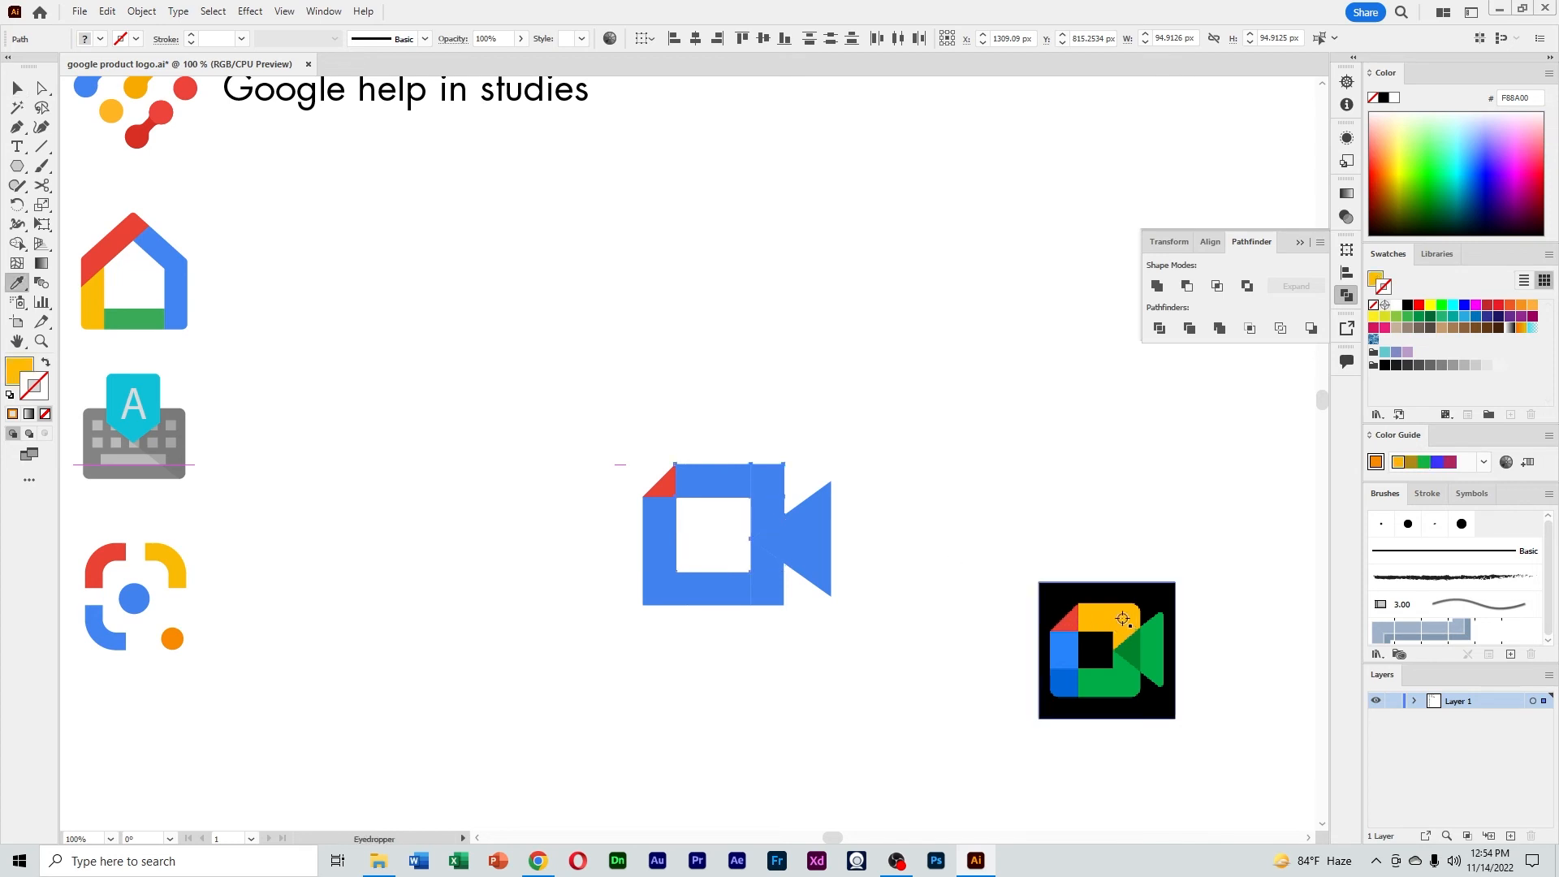
key(v)
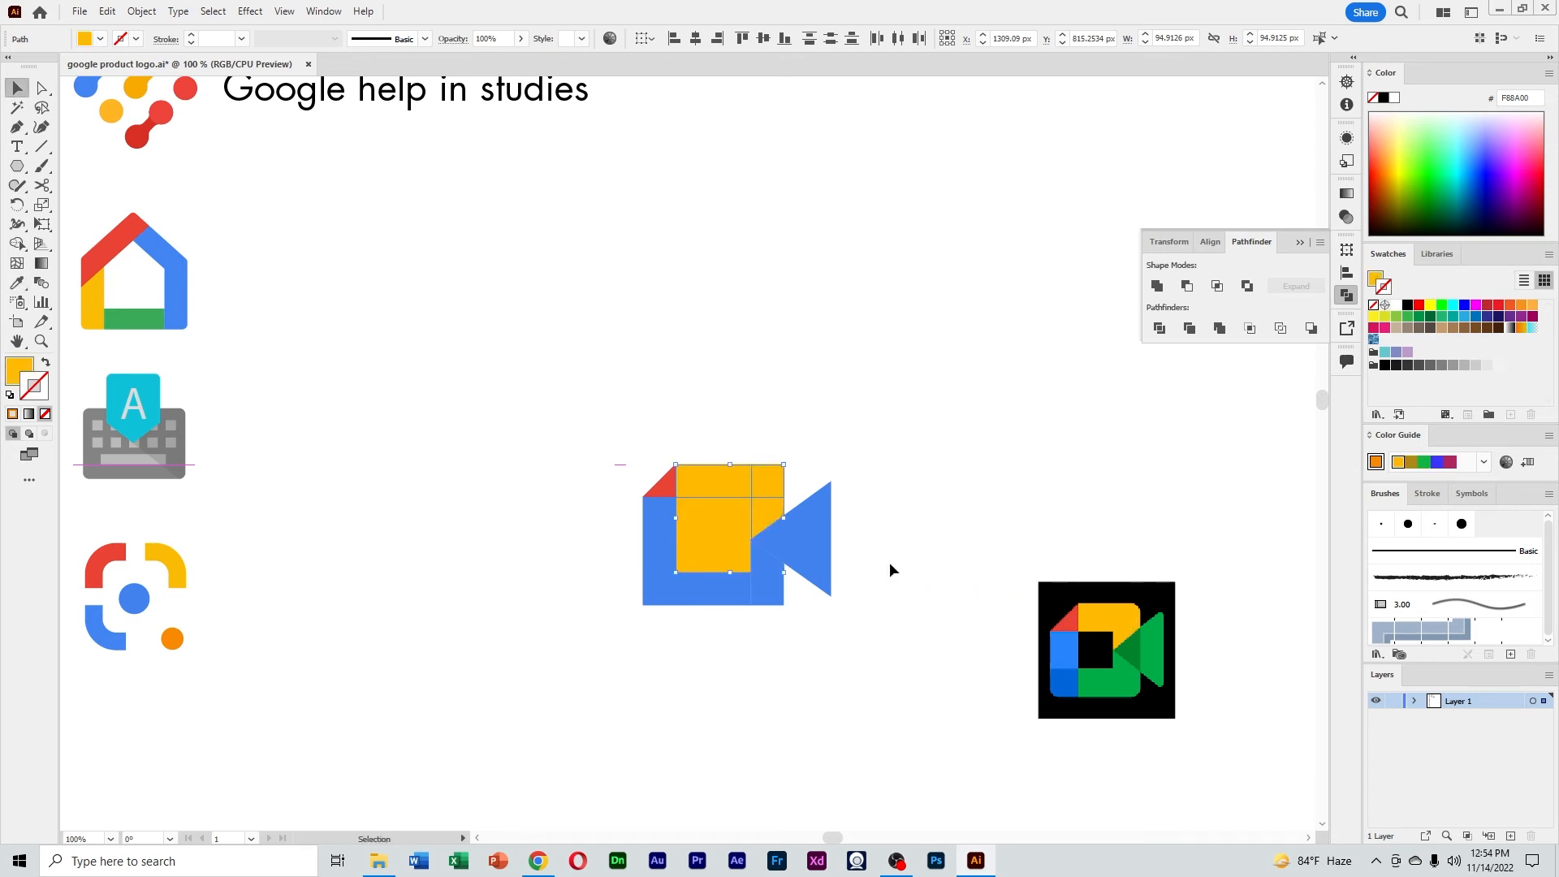
Delete the yellow square inside the frame and unite the remaining yellow pieces with Pathfinder
click(889, 562)
click(718, 544)
key(Delete)
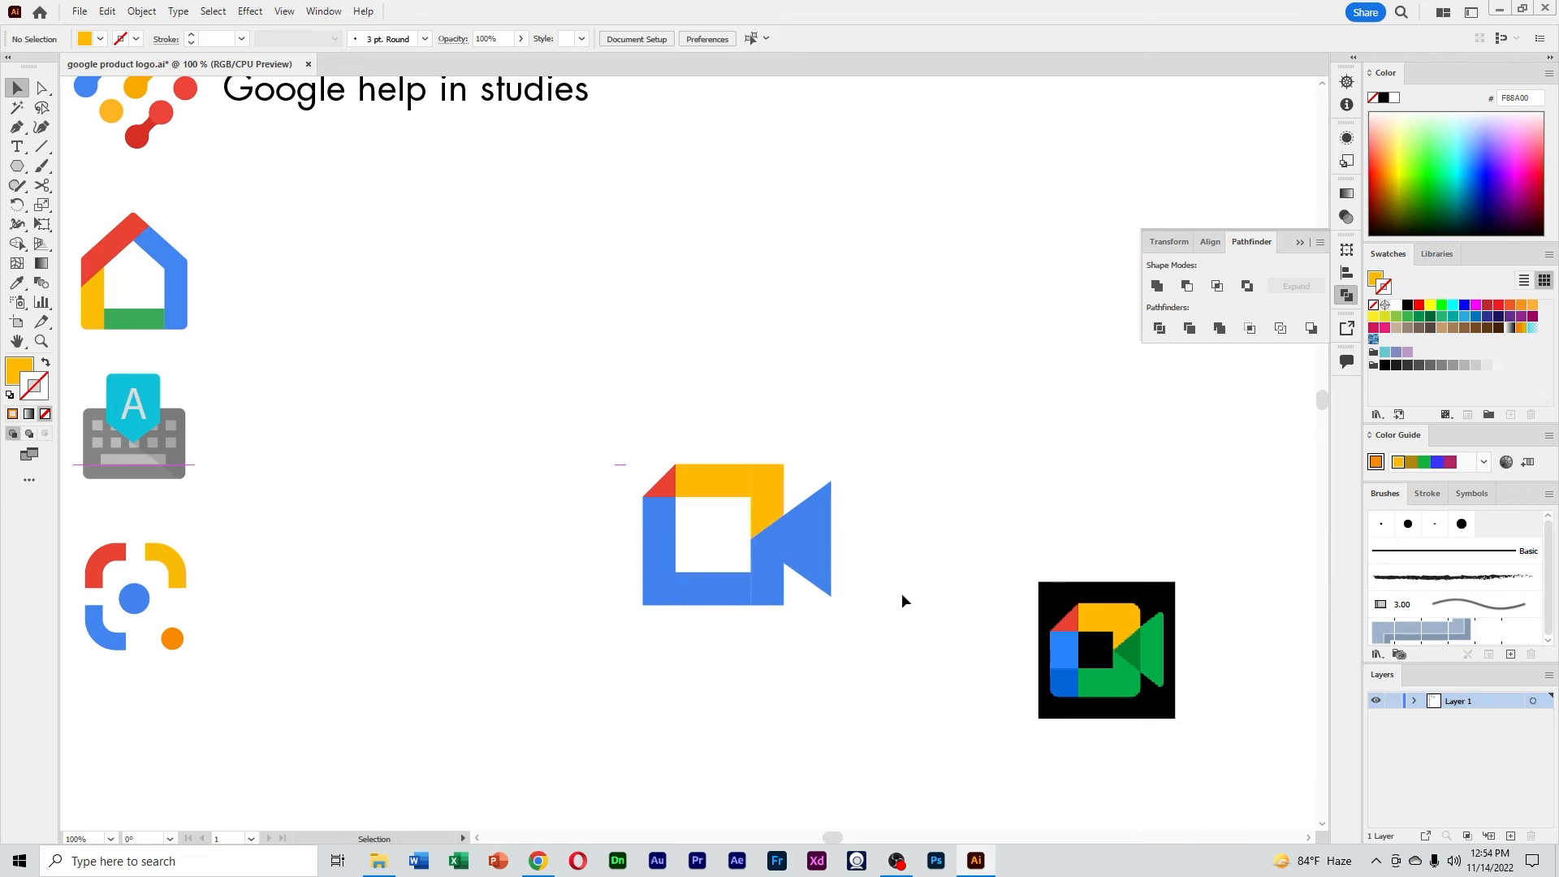
drag(775, 486, 773, 511)
click(1159, 328)
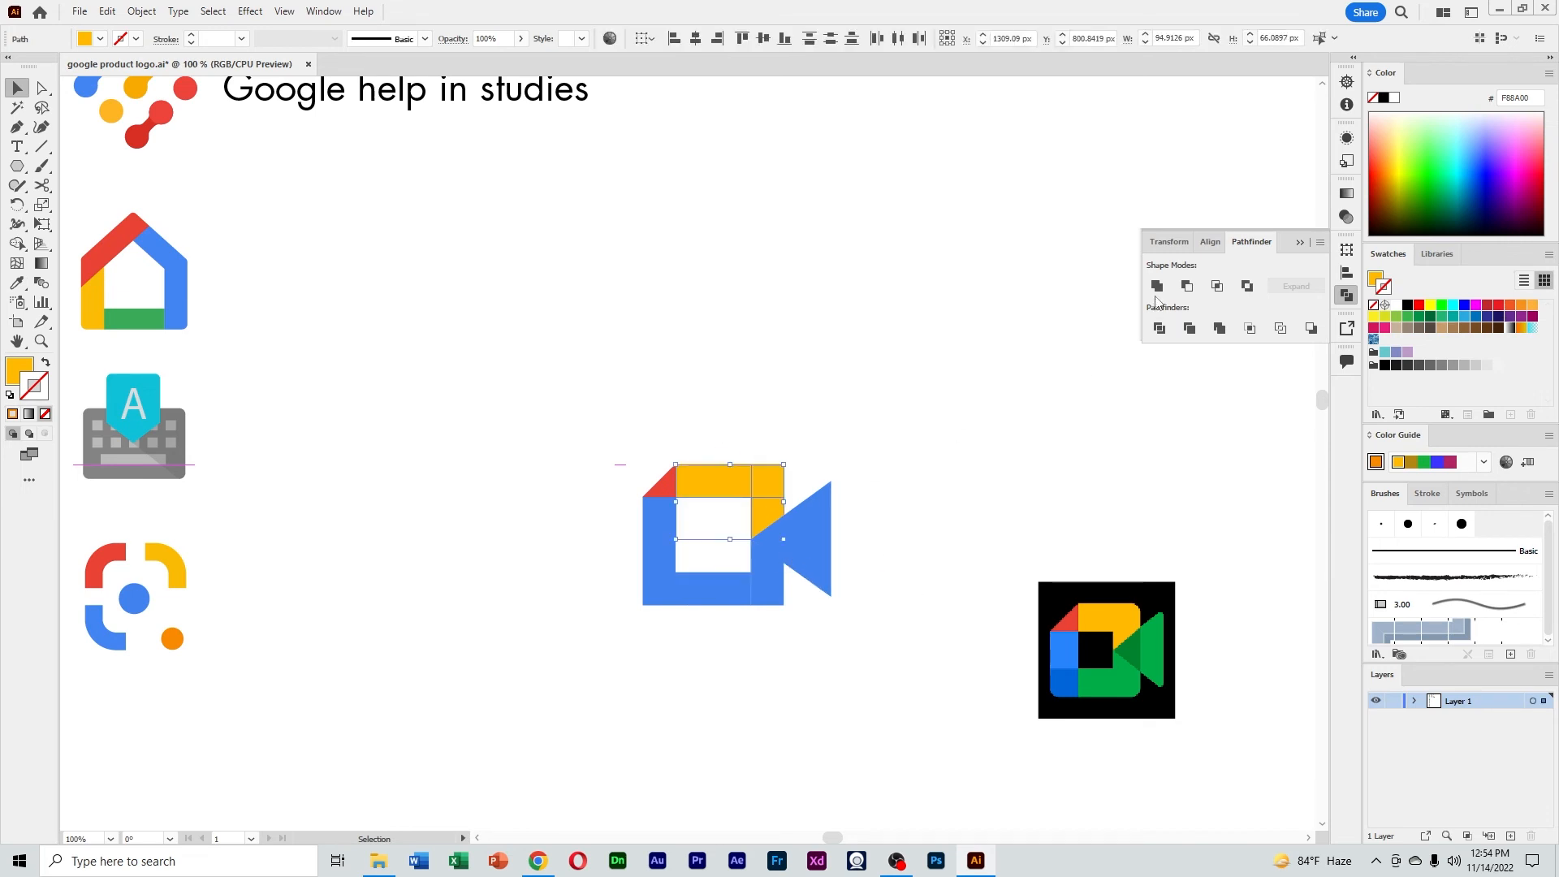
Fill the part of the triangle outside the frame with the green sampled from the reference logo
click(824, 546)
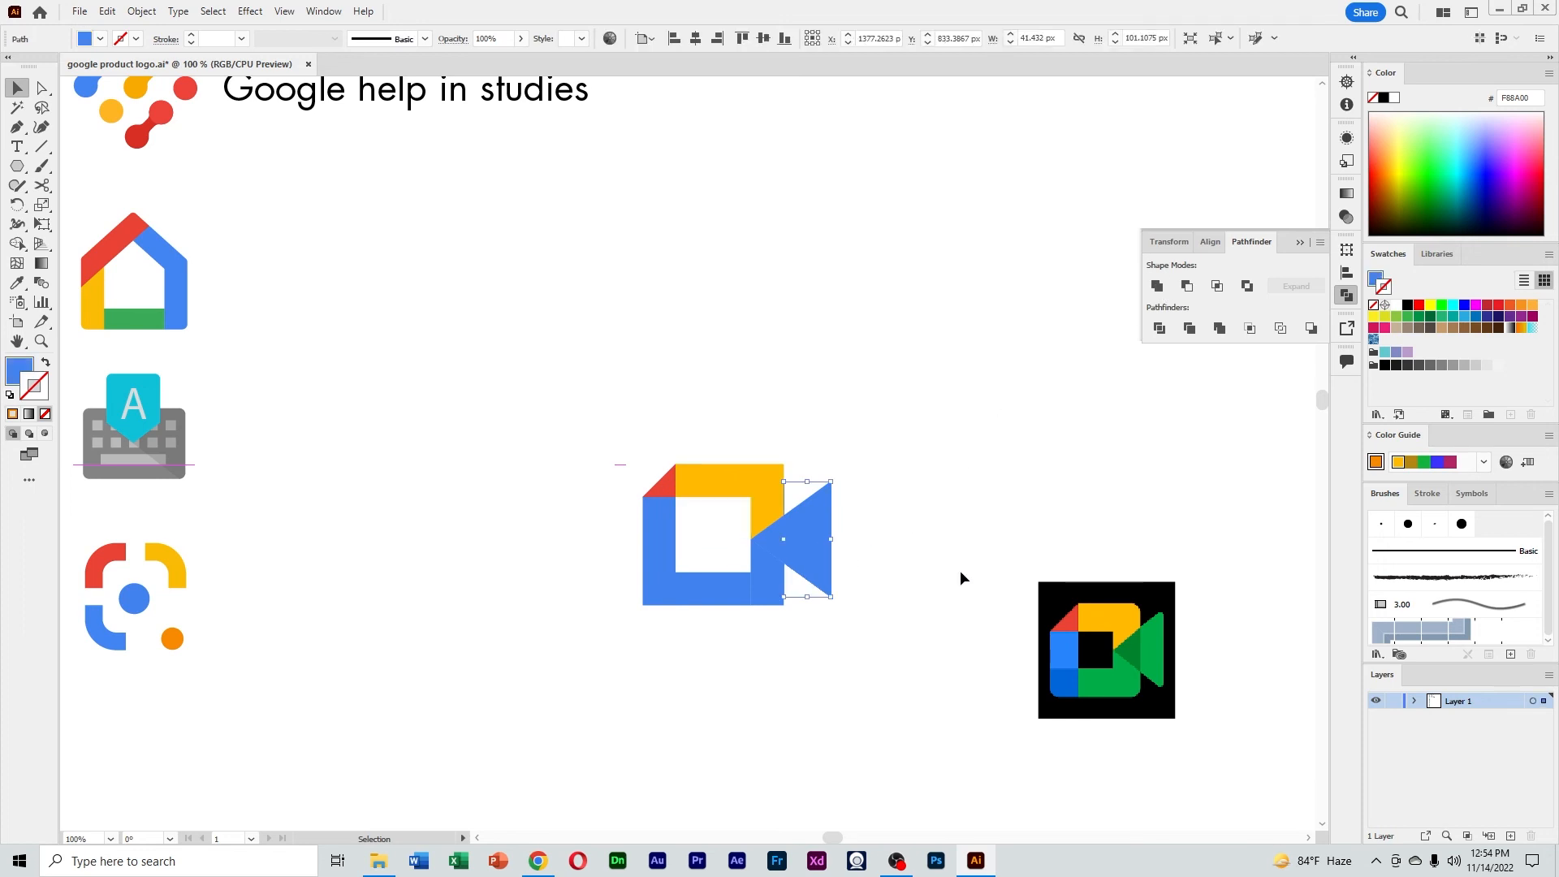
key(i)
click(1150, 648)
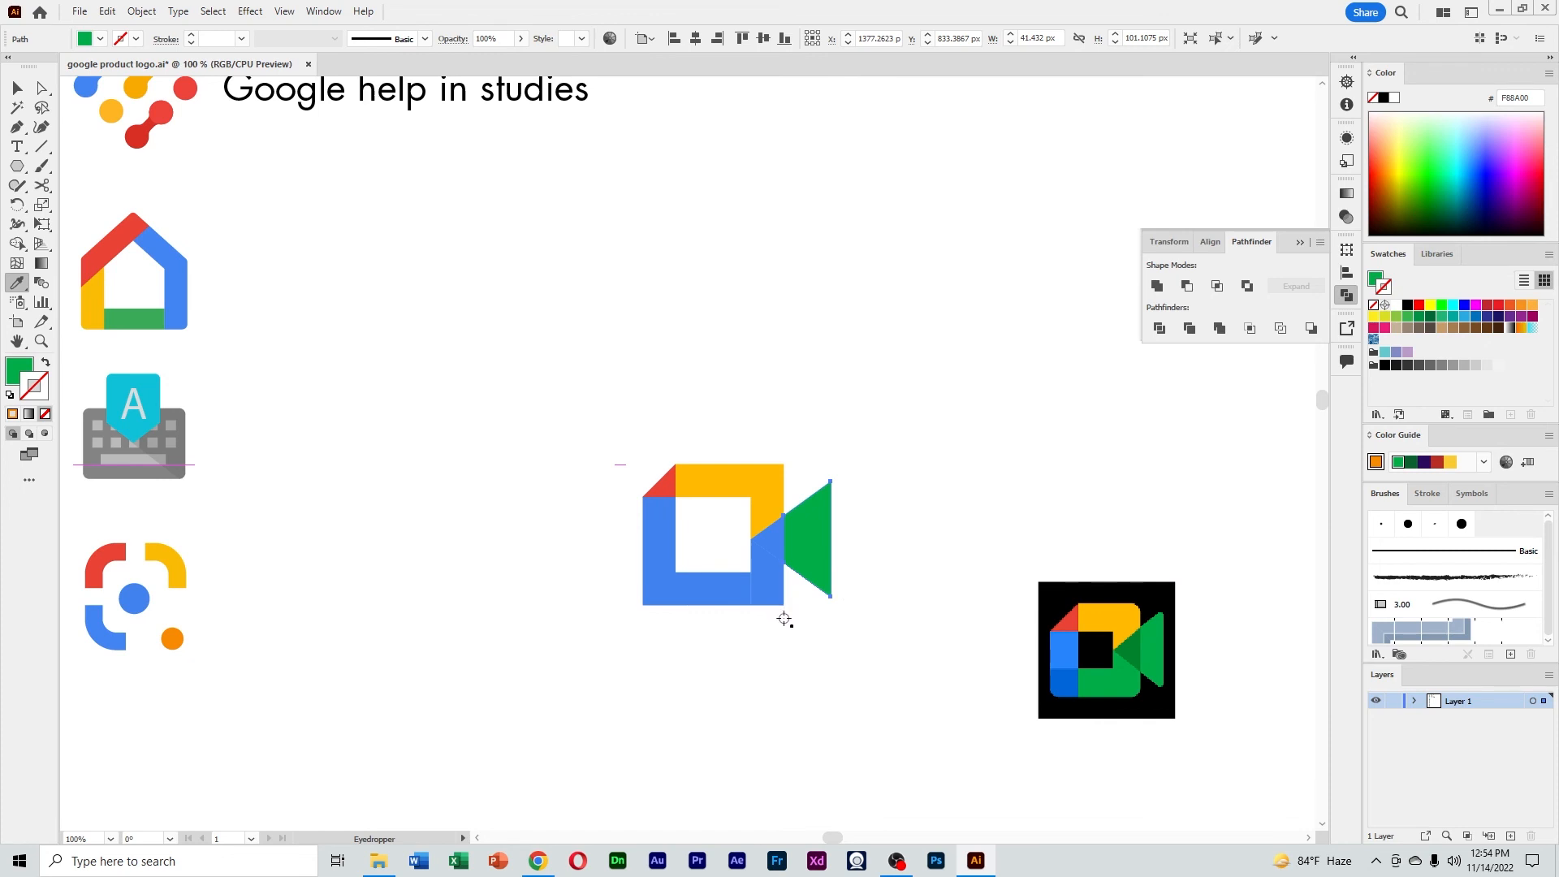
key(v)
Fill the frame's bottom bar and the lower part of its right bar with the reference logo's green
click(740, 593)
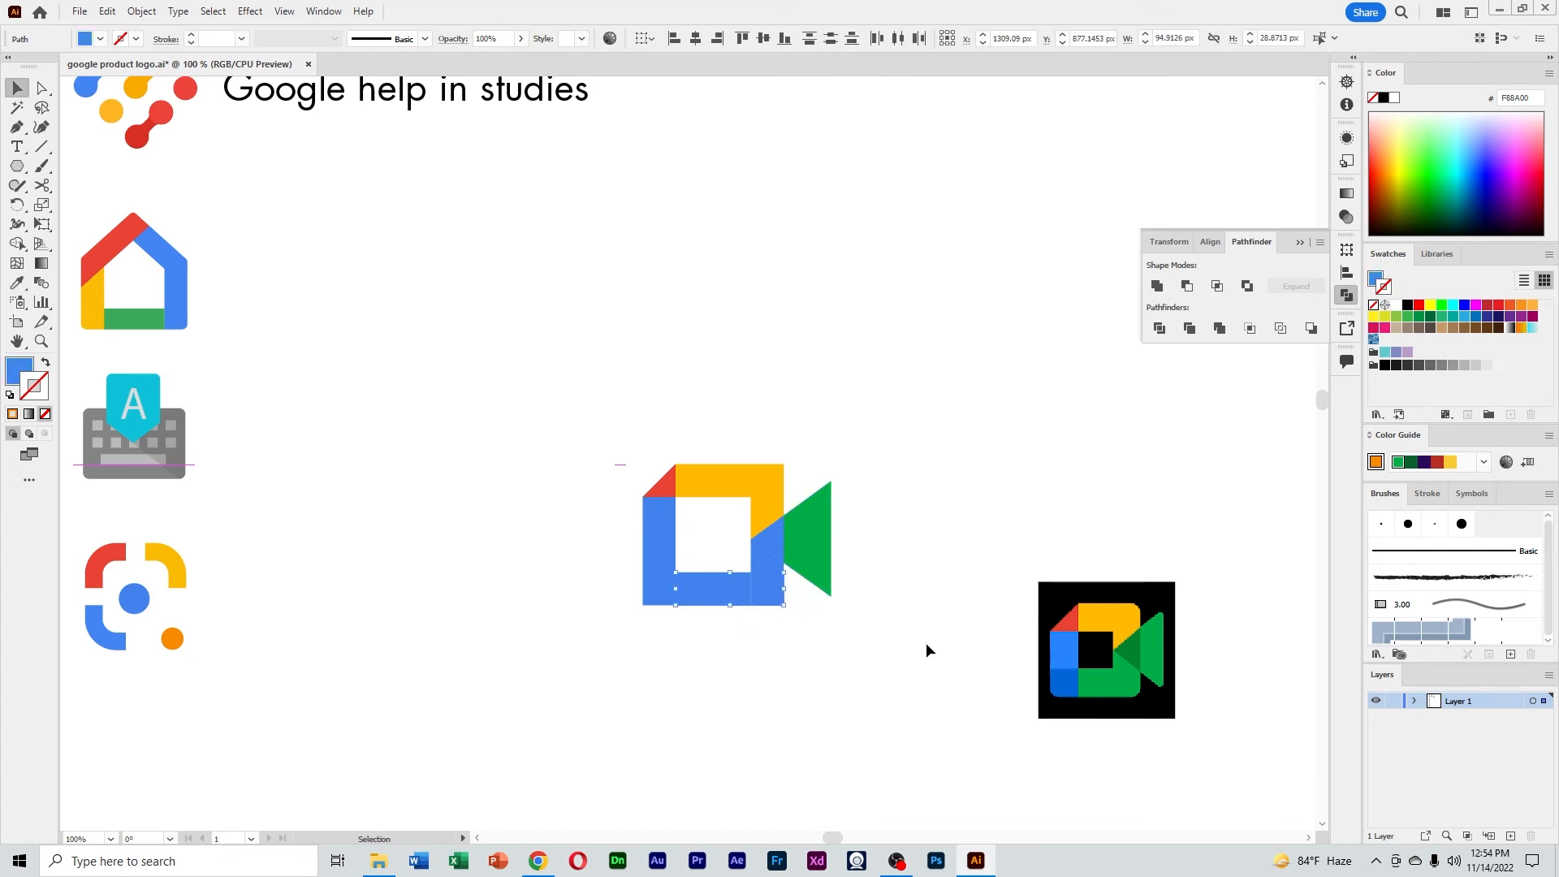
key(i)
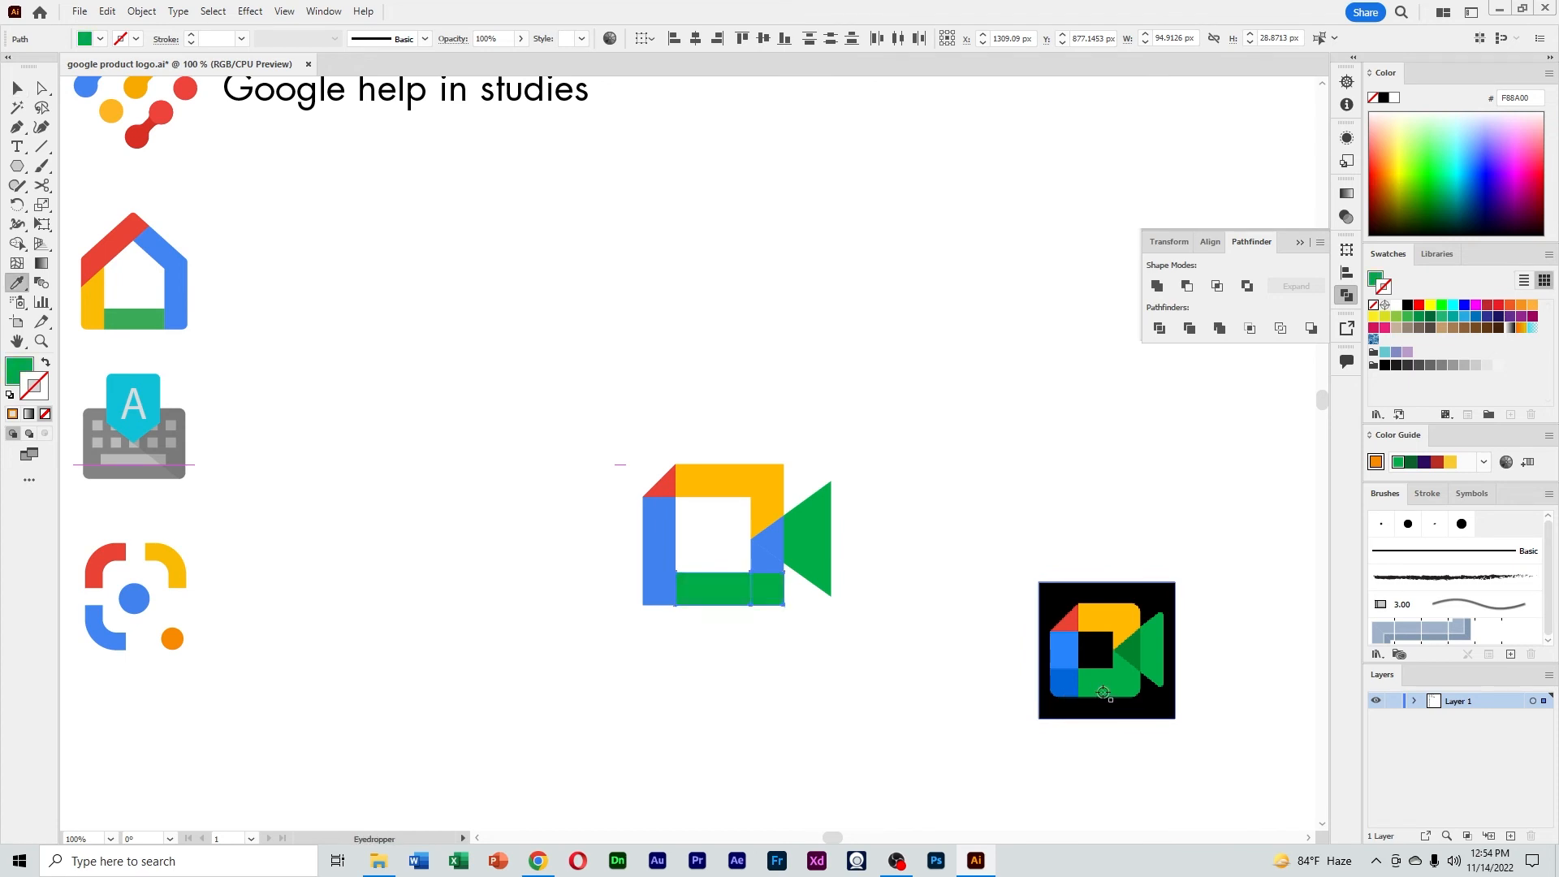
key(v)
click(769, 561)
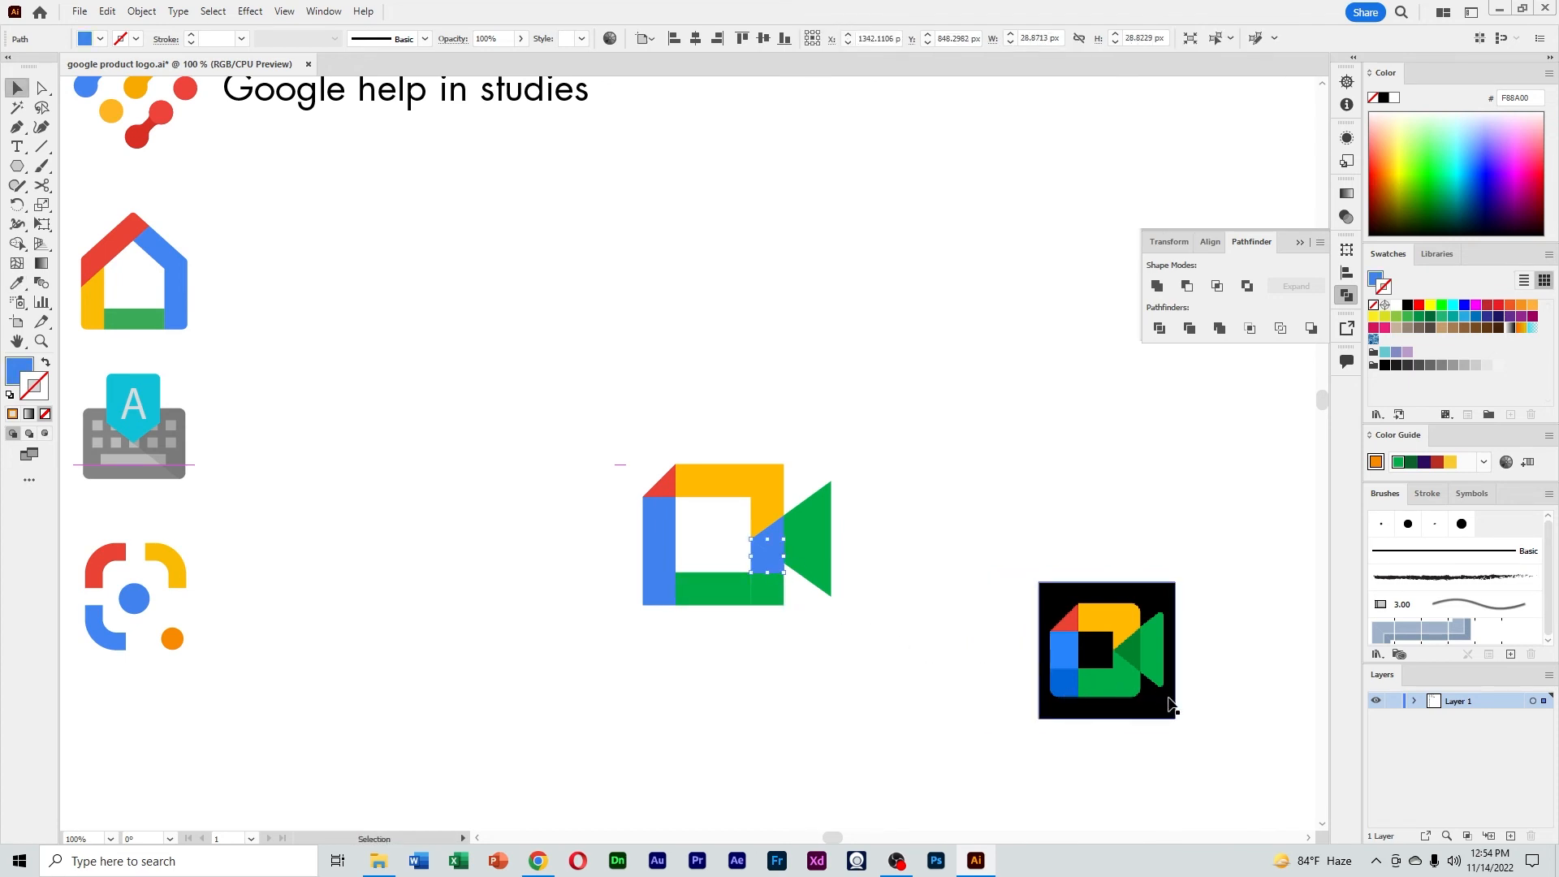
key(i)
click(1111, 689)
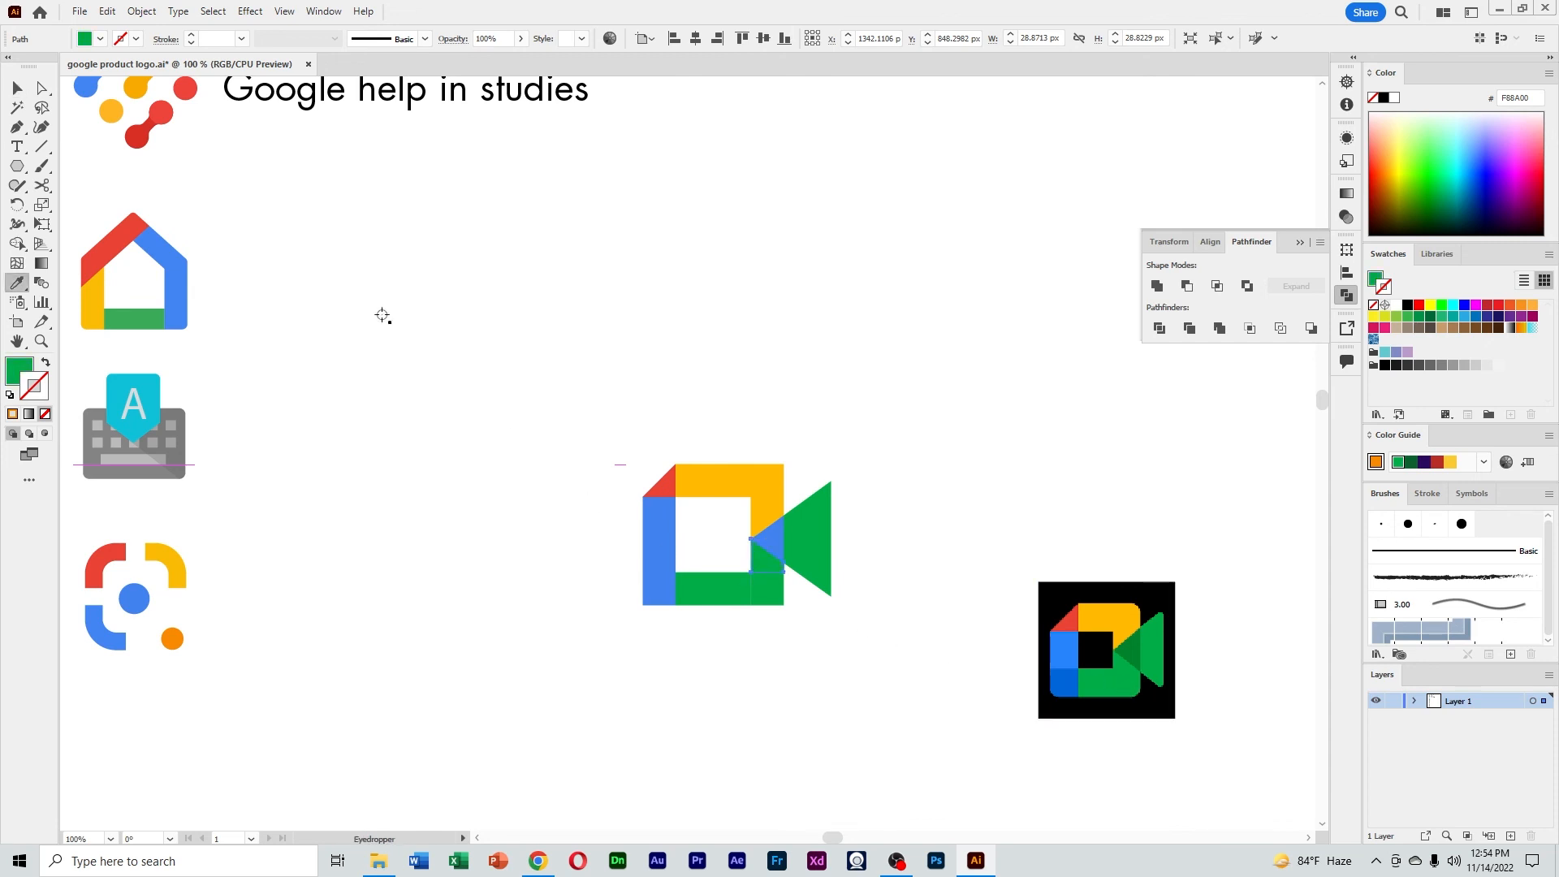
click(17, 88)
click(540, 179)
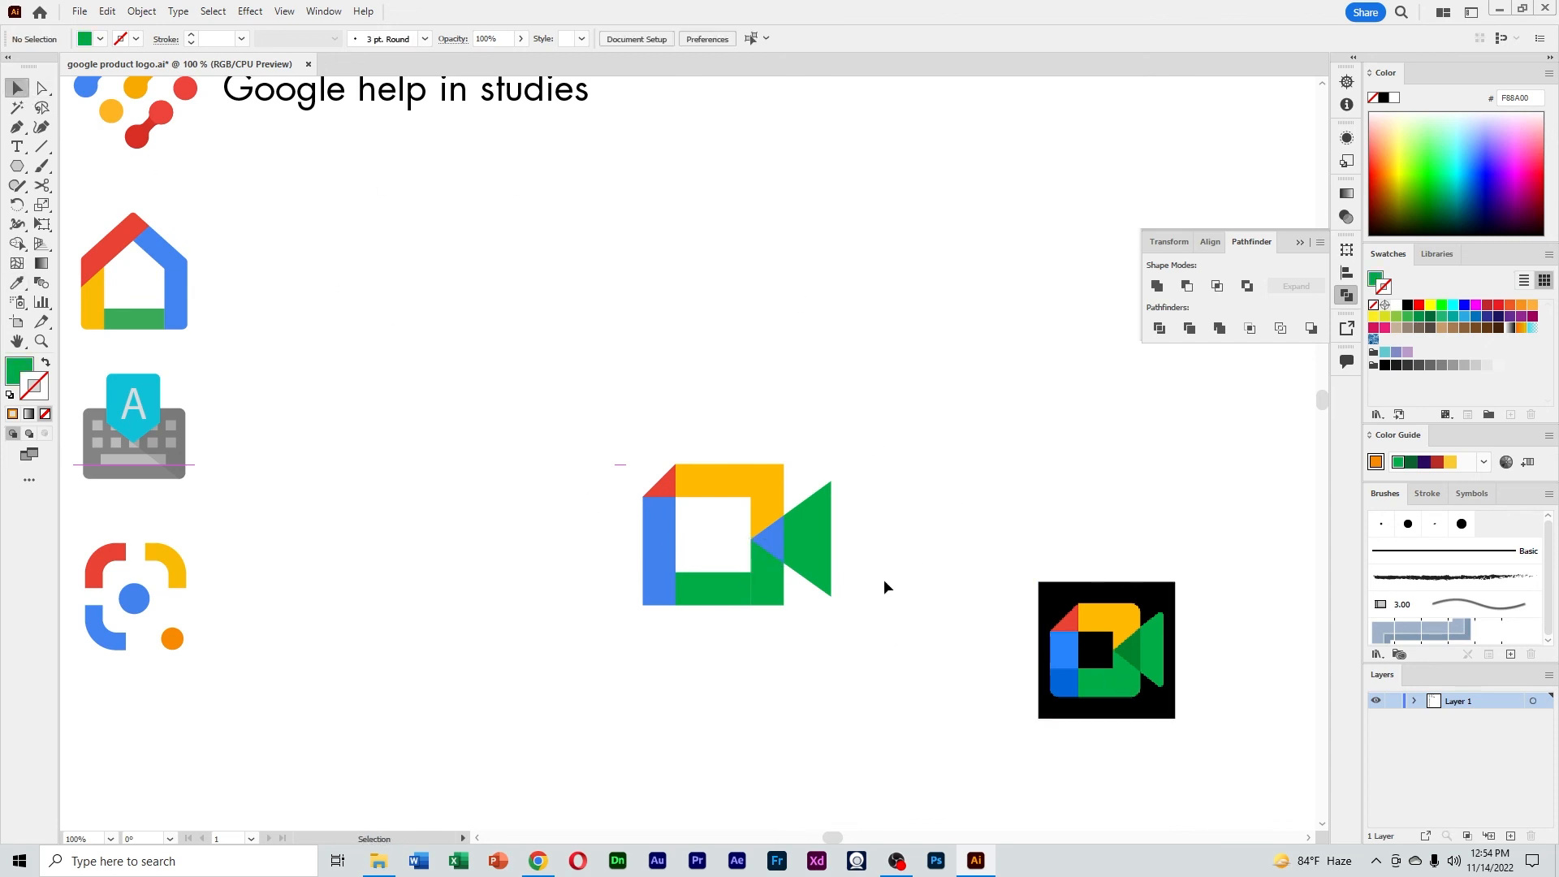
Fill the frame's lower-left corner square with the dark blue sampled from the reference logo
click(664, 598)
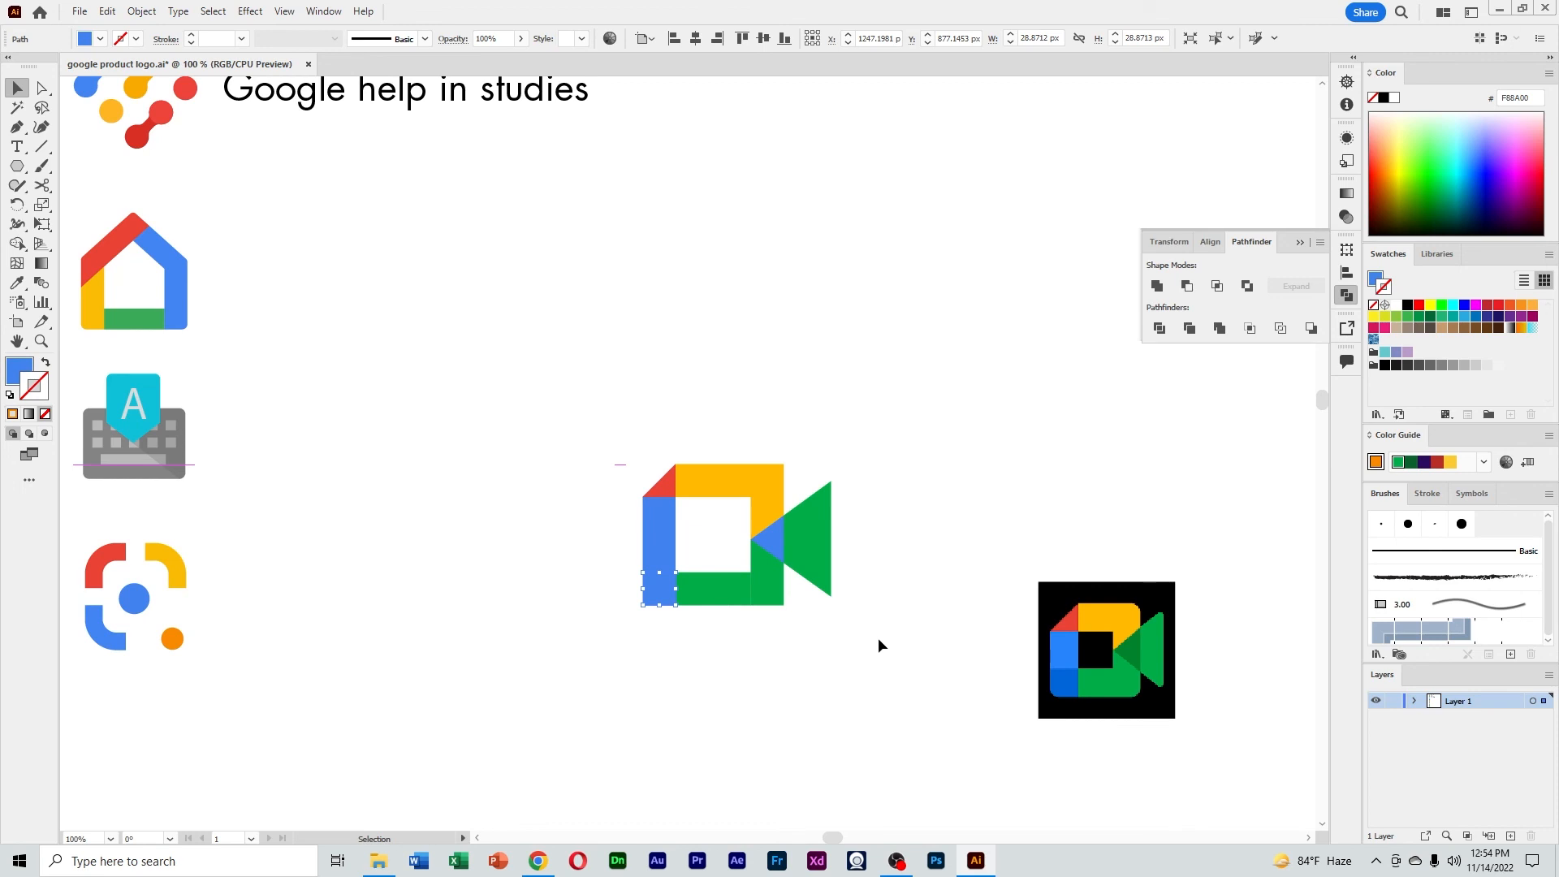
key(i)
click(1069, 688)
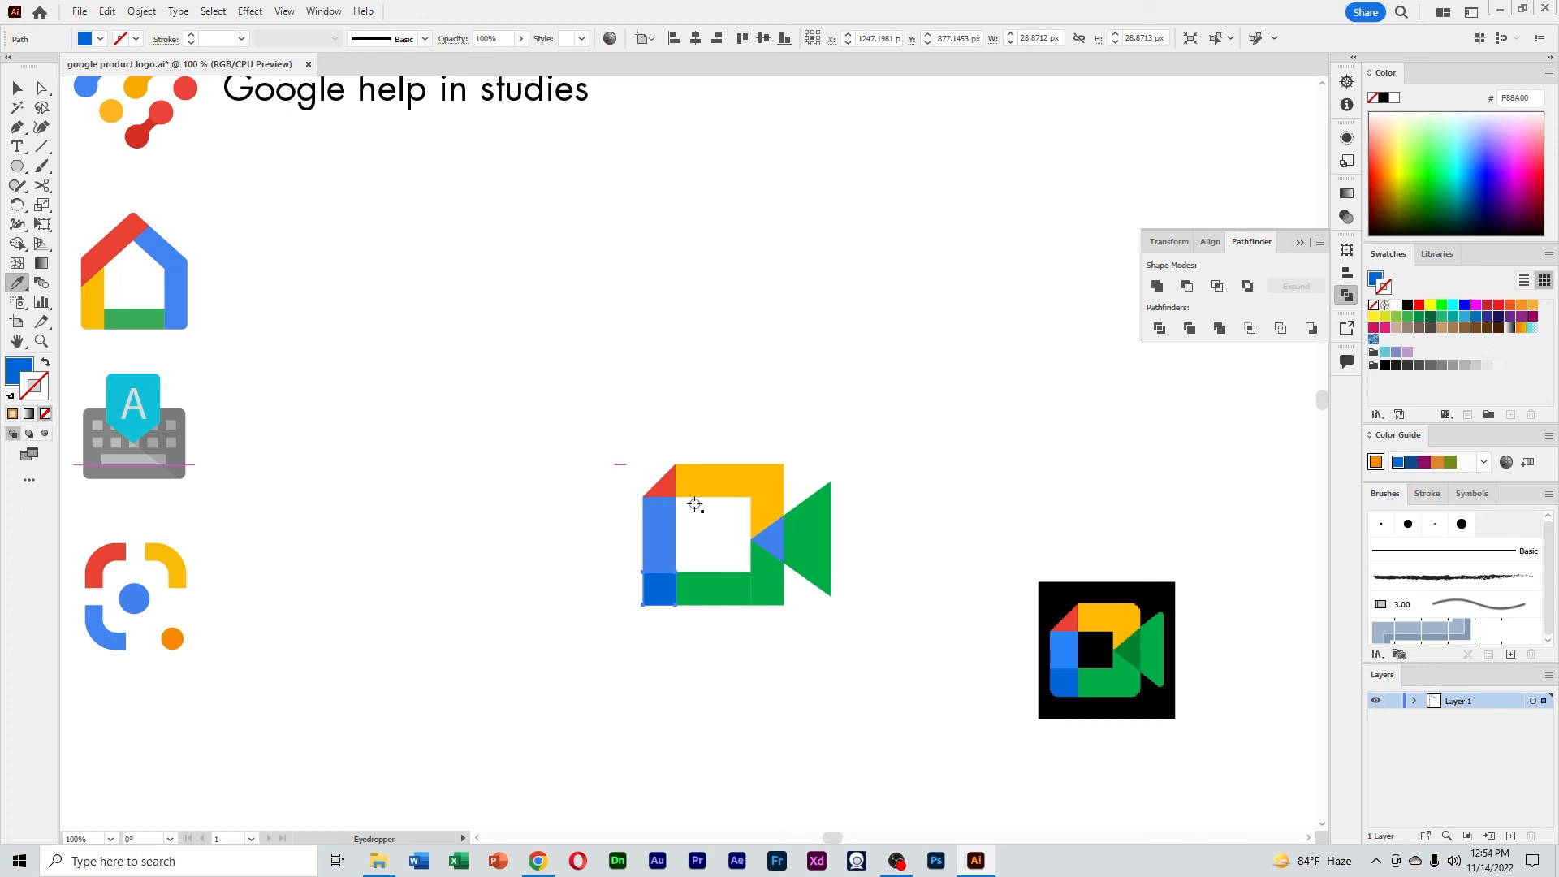
key(v)
Fill the triangle's tip overlapping the frame with the dark green sampled from the reference logo
click(768, 530)
key(i)
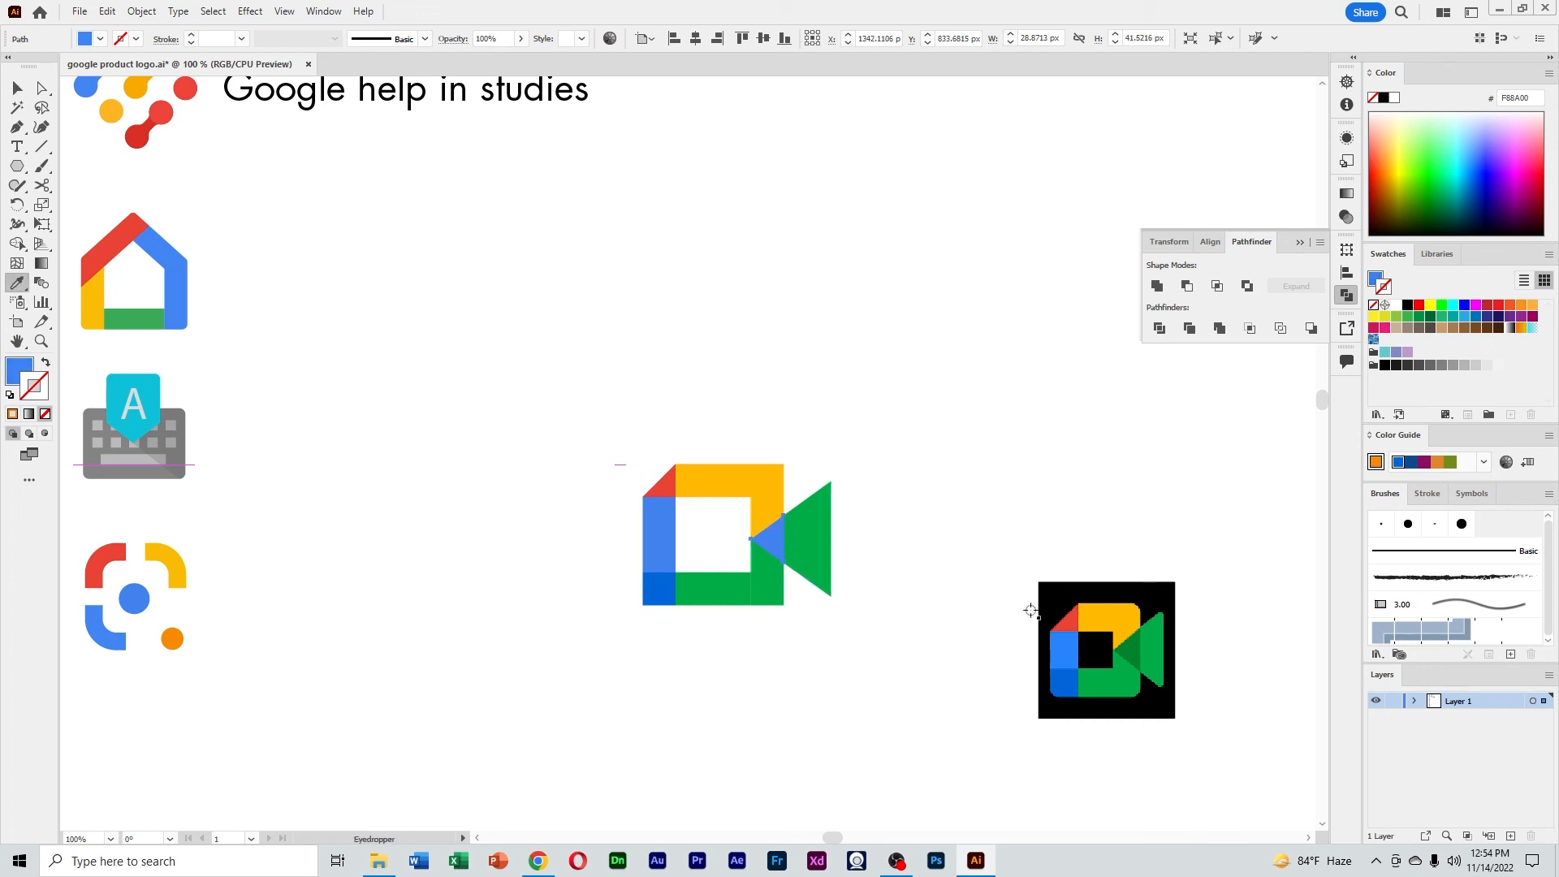
click(1128, 647)
key(v)
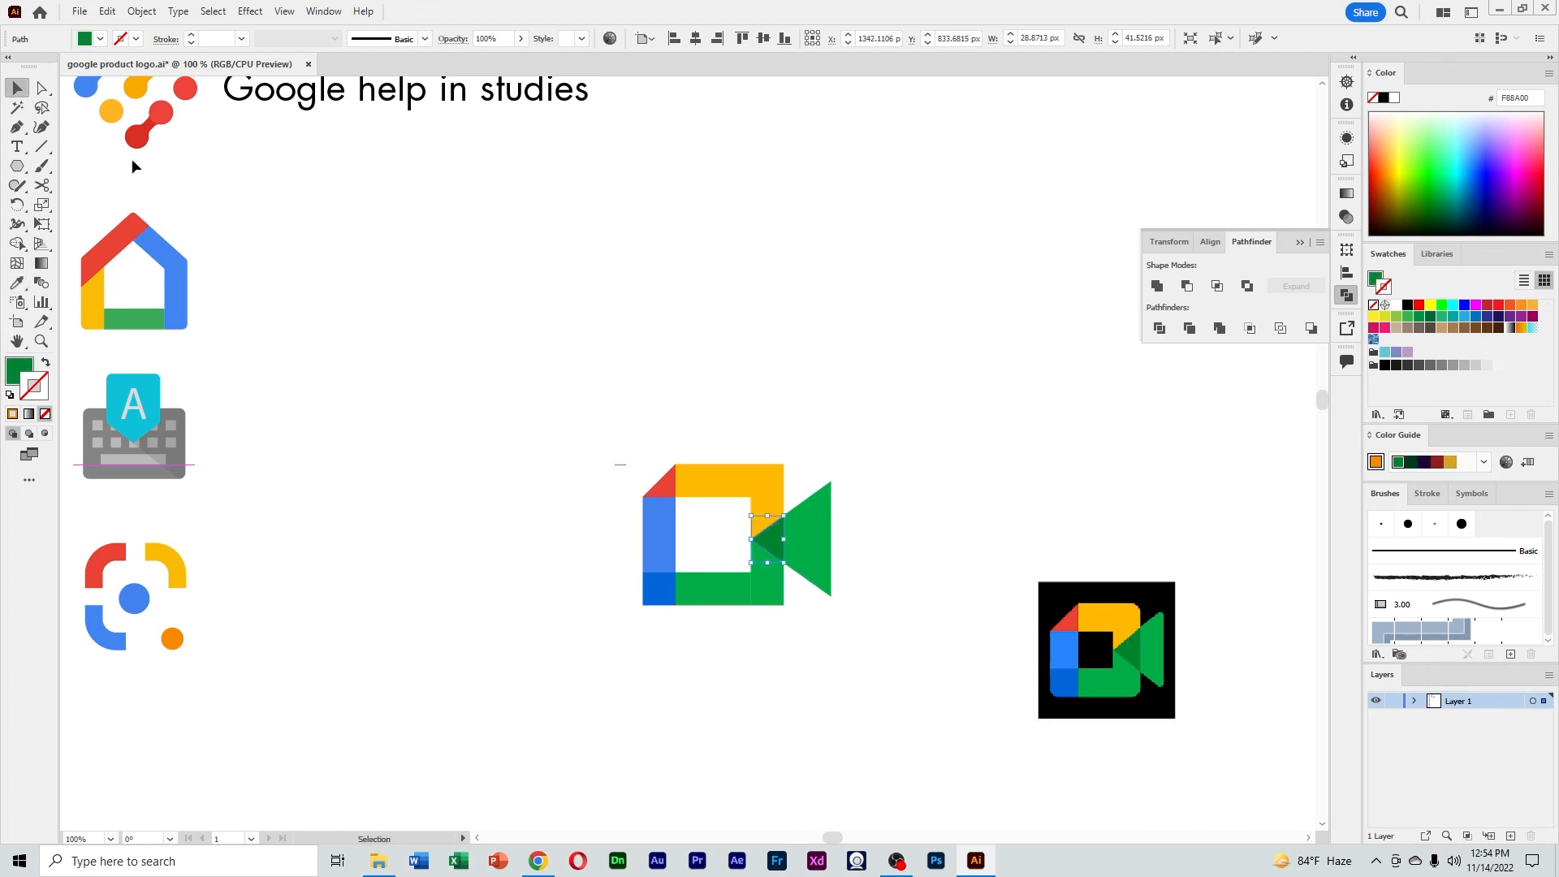
click(668, 411)
Group all the pieces of the camera icon
drag(582, 343, 902, 696)
right_click(780, 560)
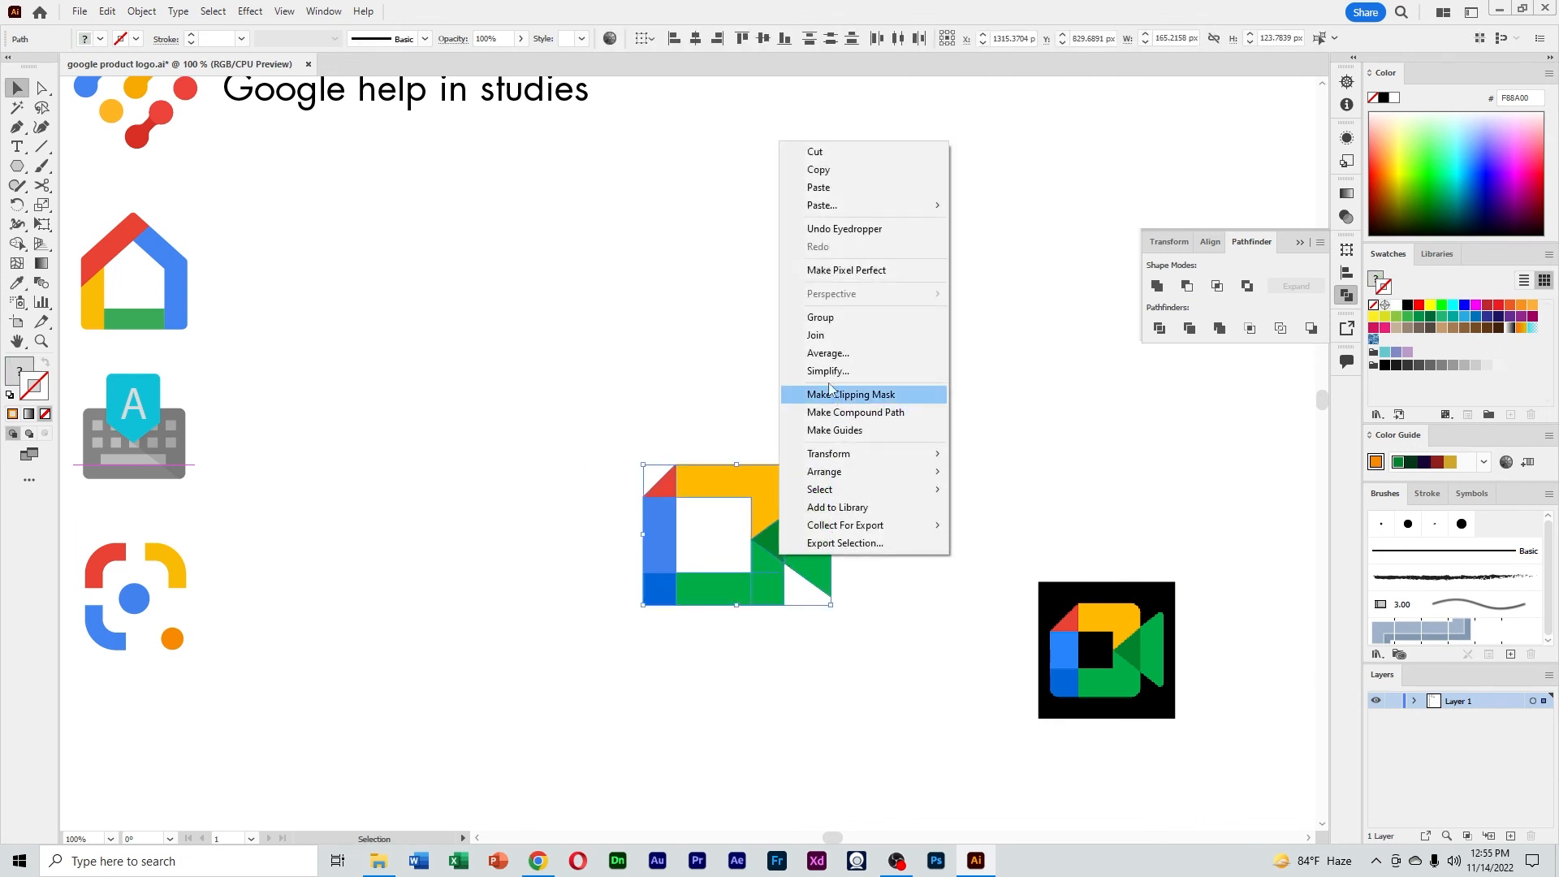
click(820, 316)
click(955, 418)
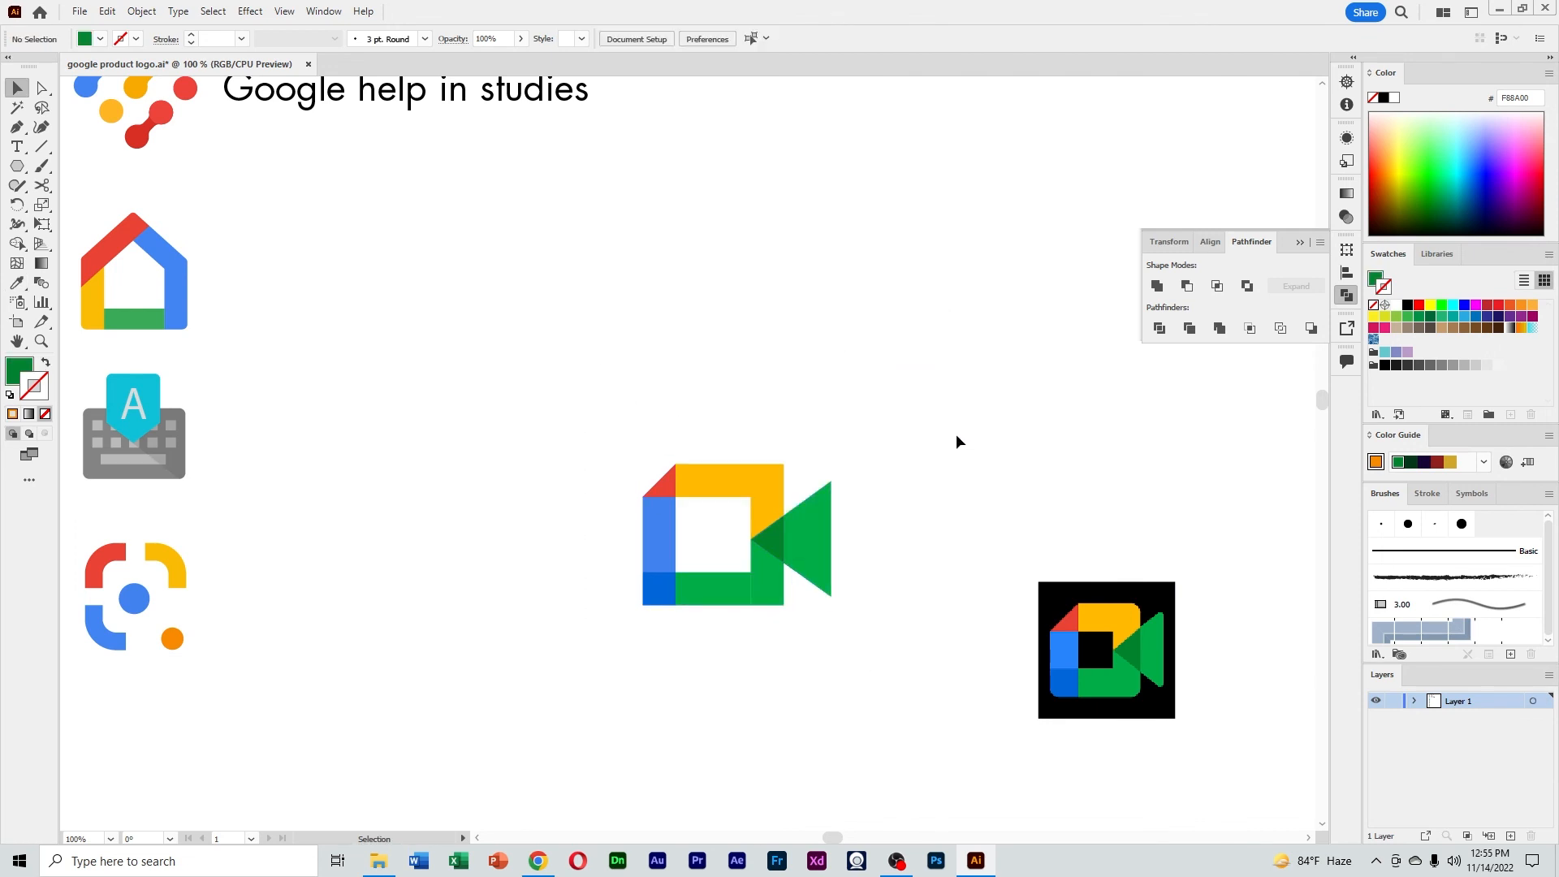
Round the frame's lower-left, lower-right and upper-right outer corners with a radius of about 6.6 px
click(42, 88)
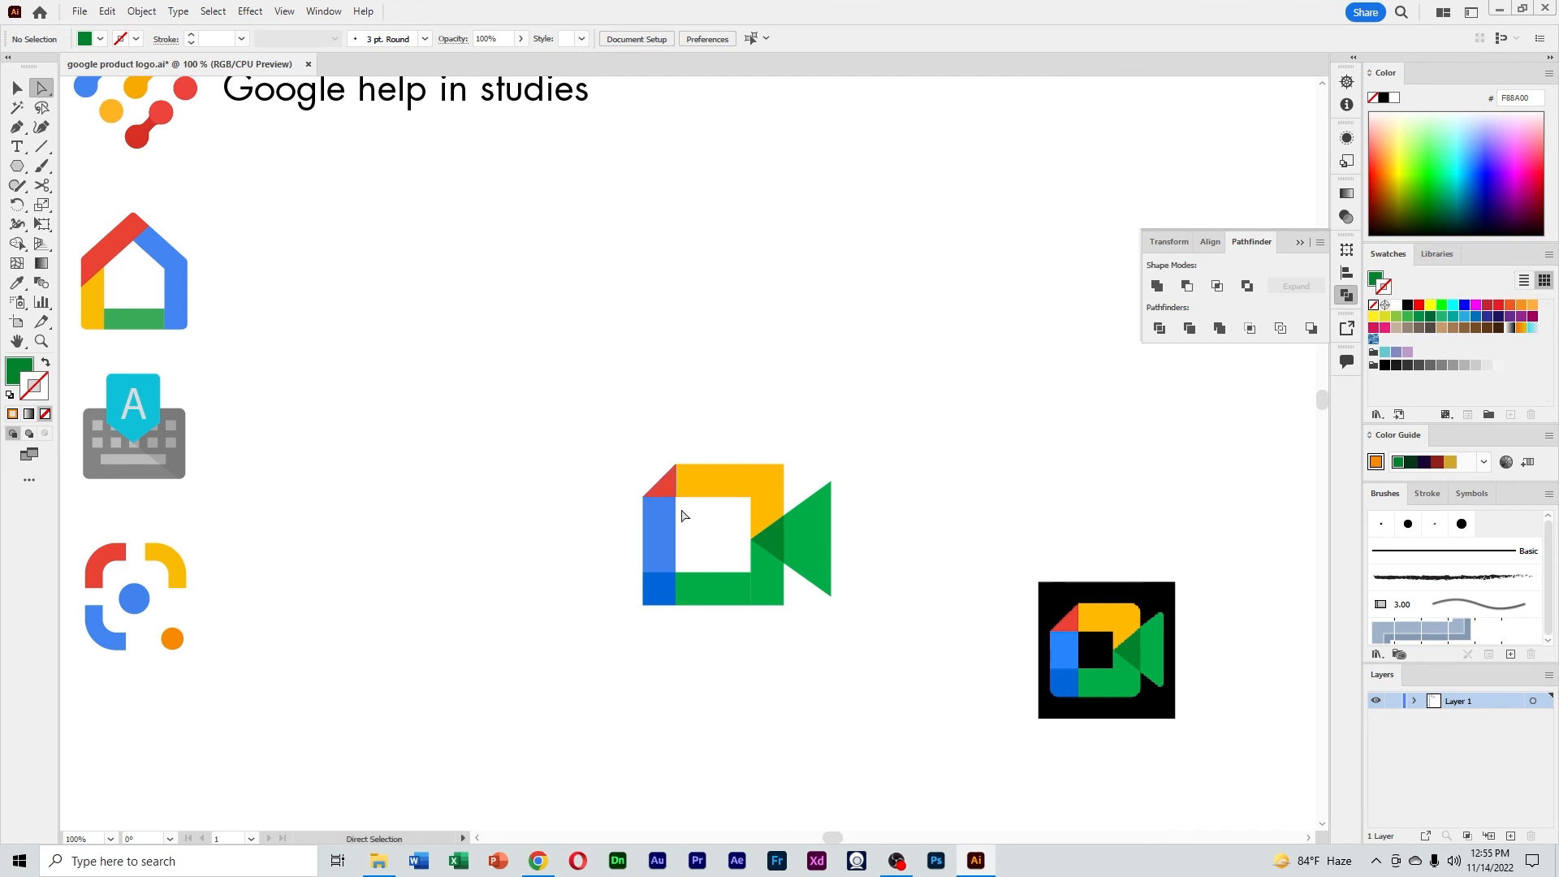
click(644, 606)
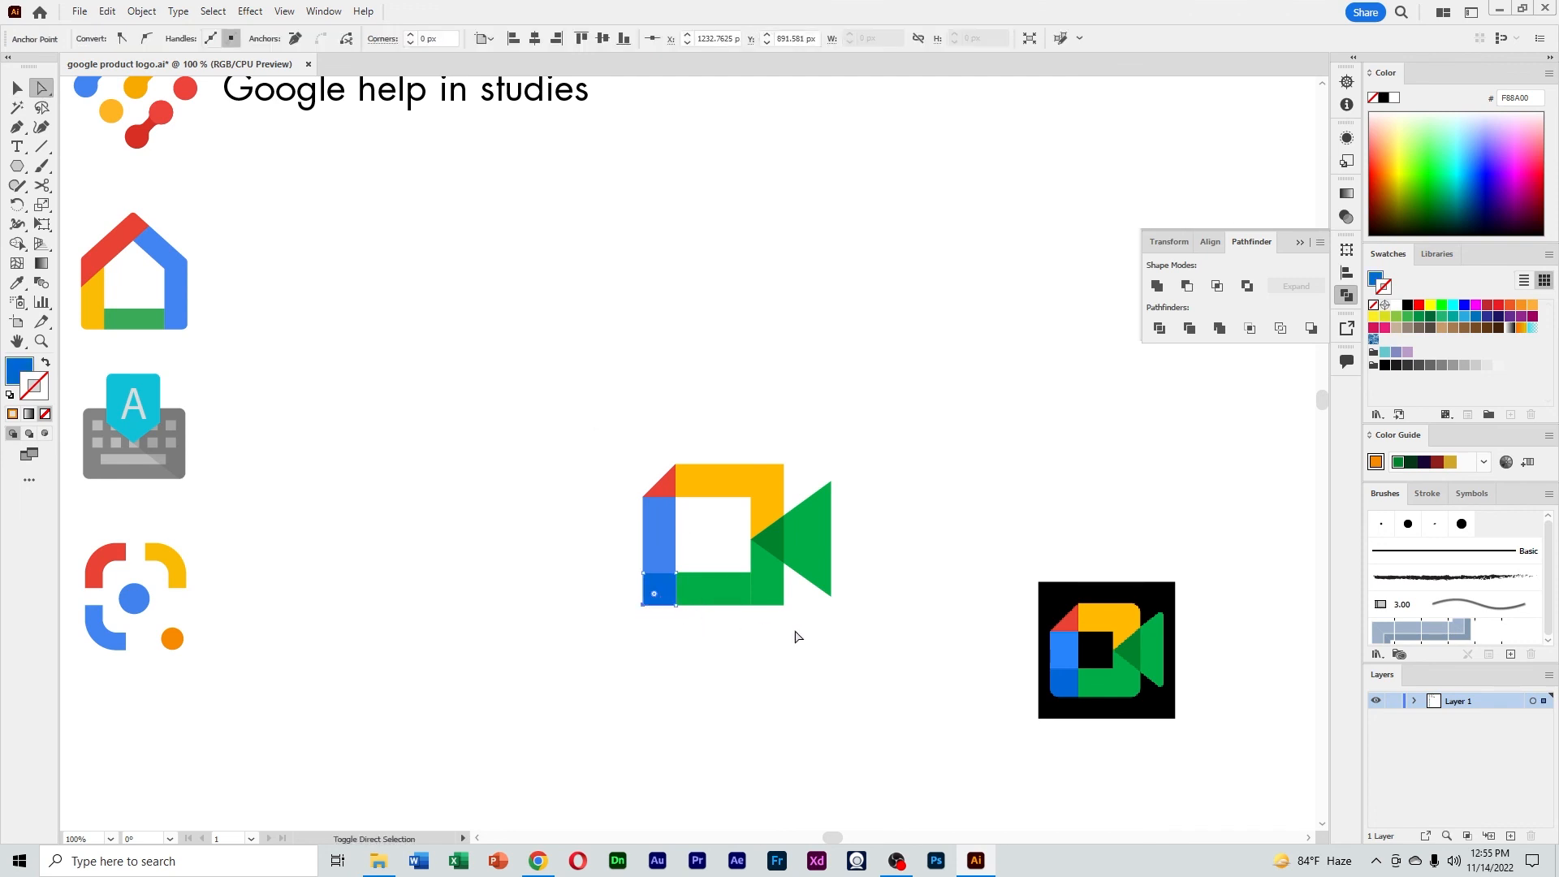
key(ctrl)
drag(774, 600, 771, 595)
drag(770, 440, 783, 482)
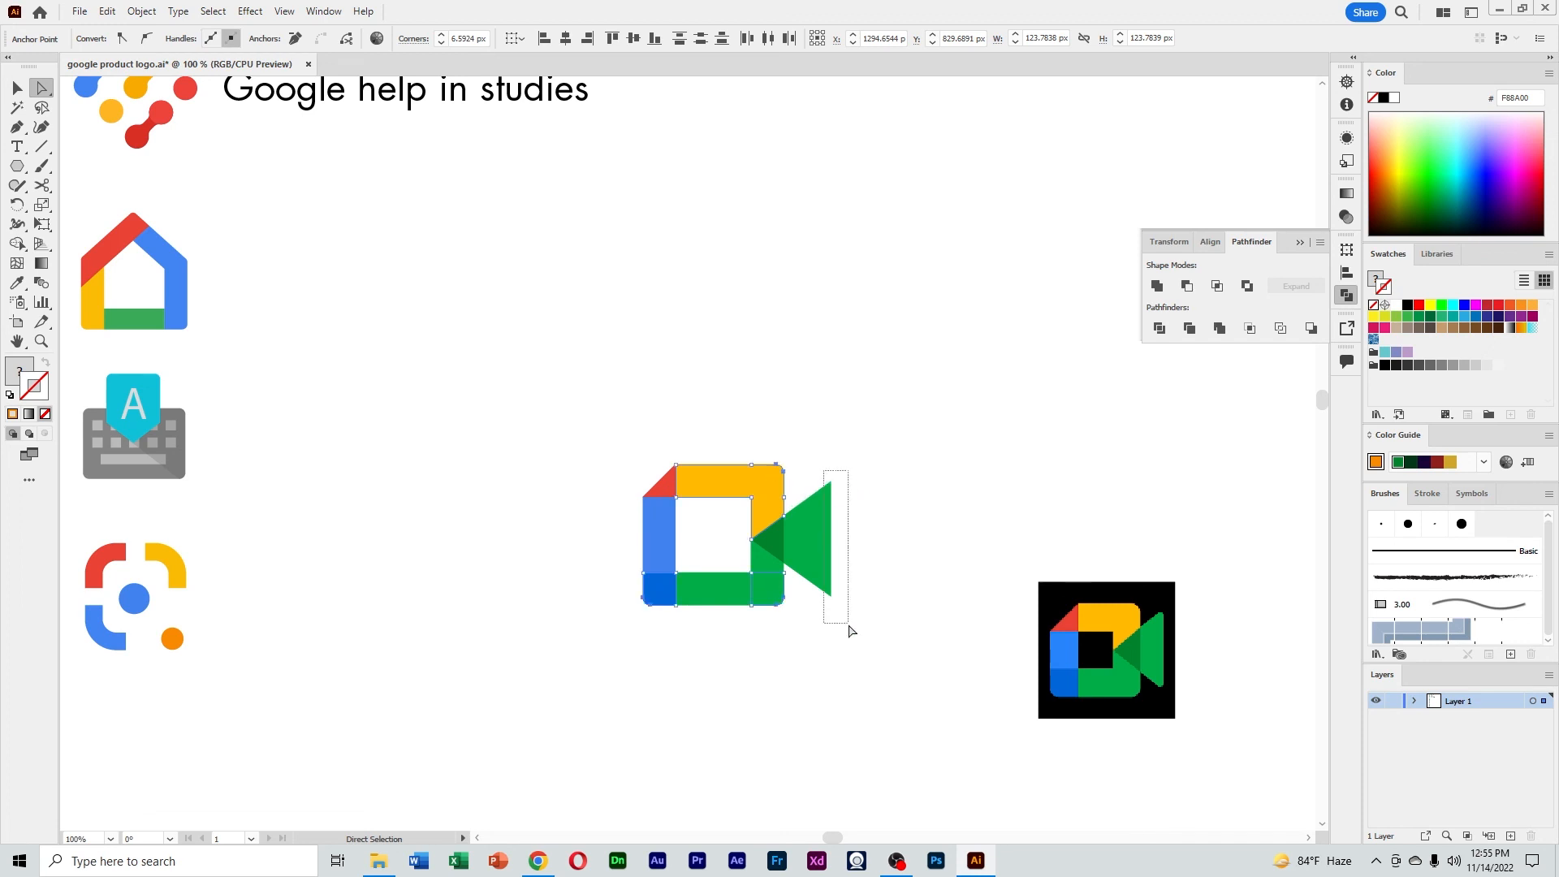
Slightly round the two outer corners on the right side of the green triangle
click(831, 593)
drag(825, 584, 827, 597)
click(905, 566)
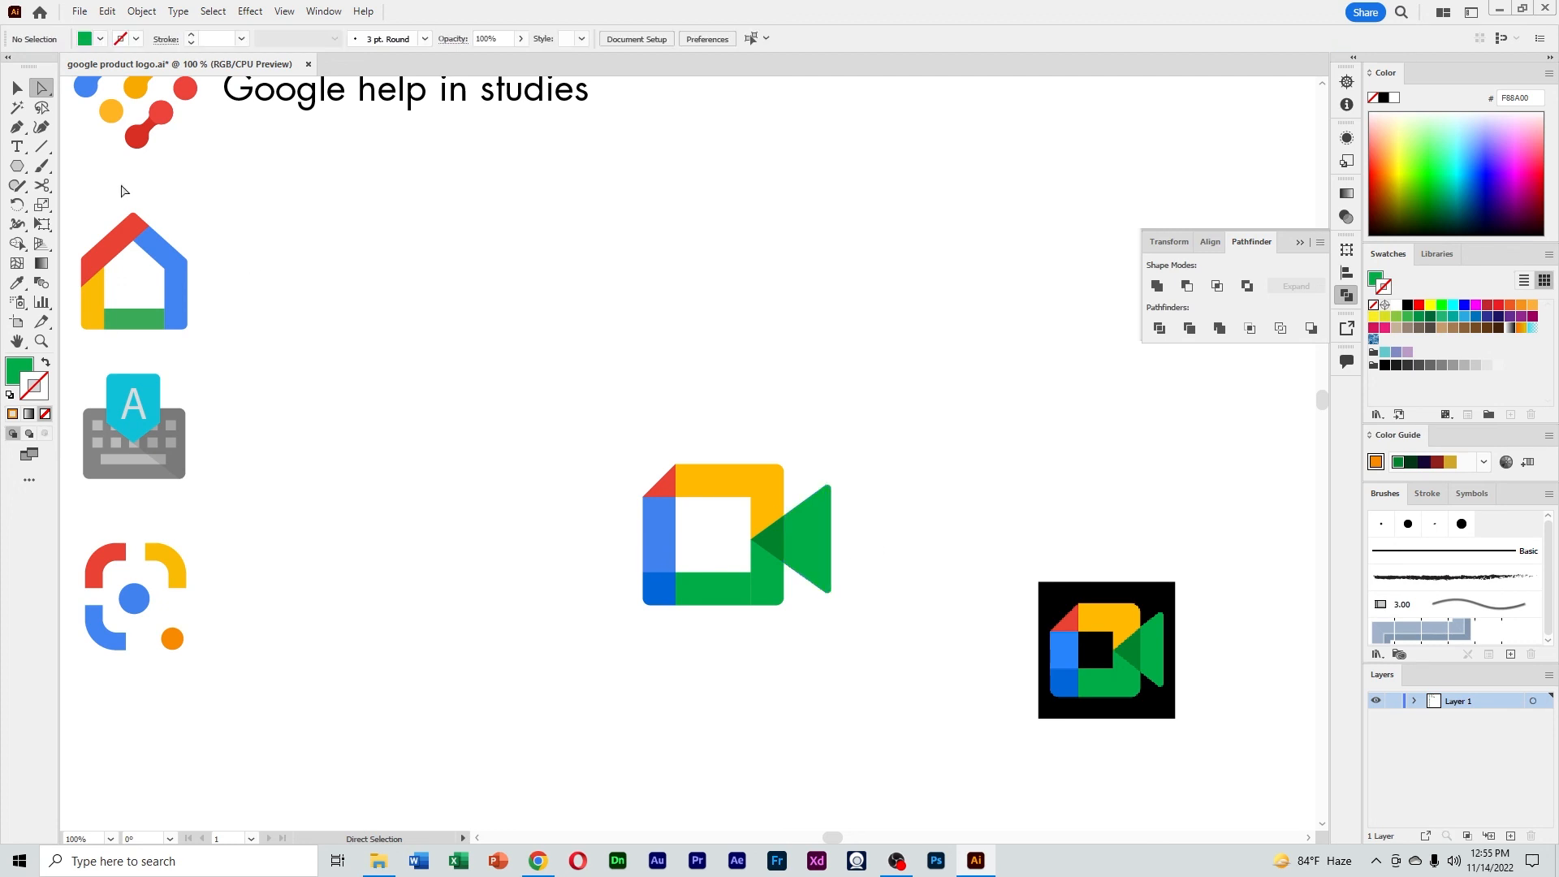
click(17, 87)
drag(590, 361, 864, 686)
click(786, 649)
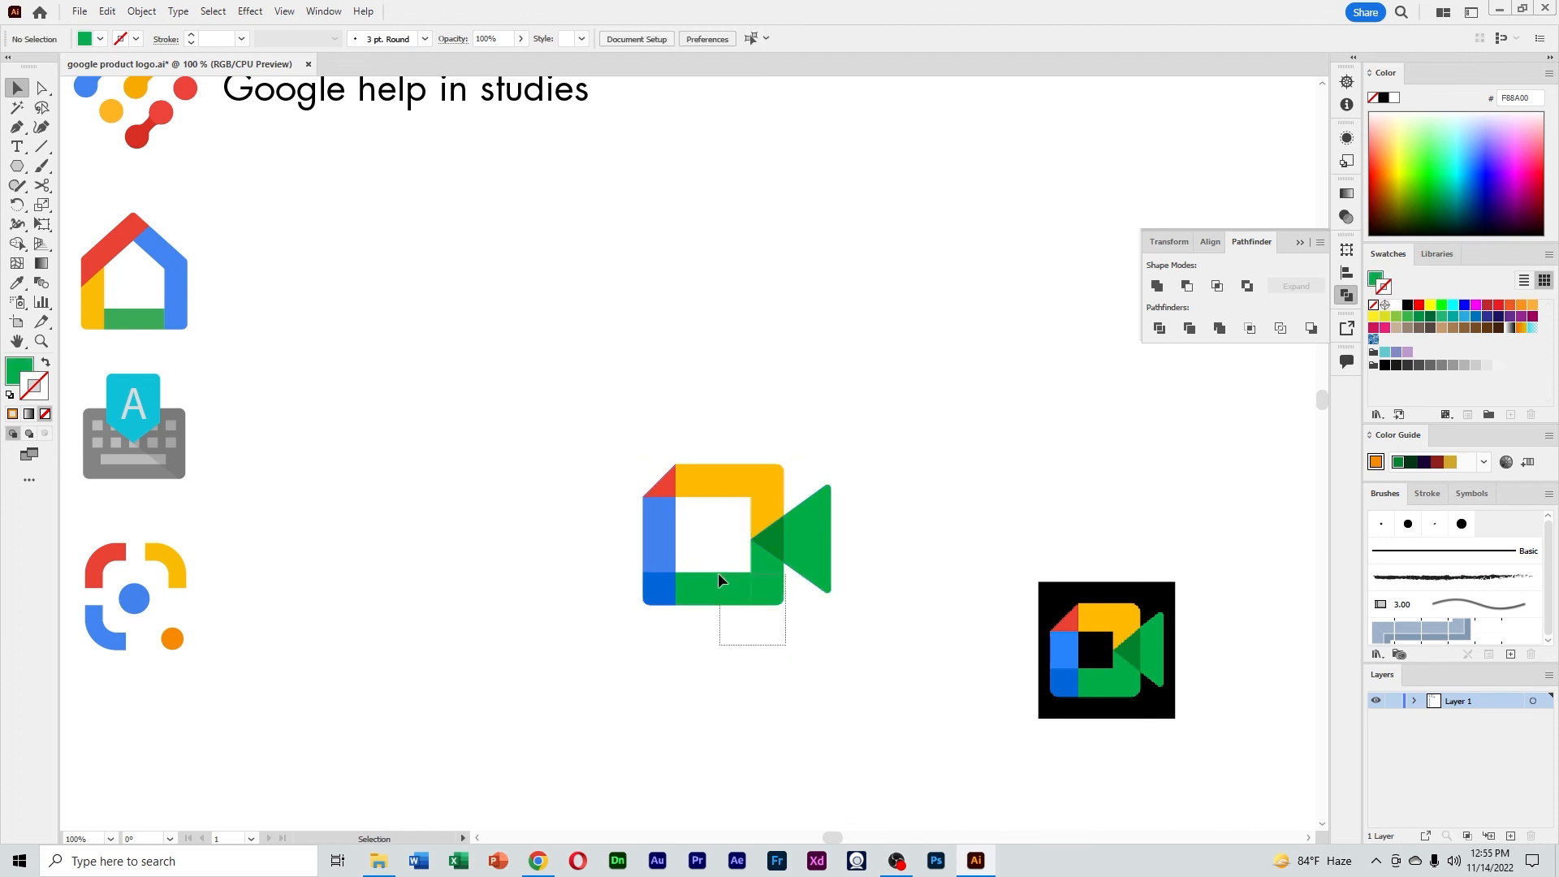
drag(718, 572, 711, 567)
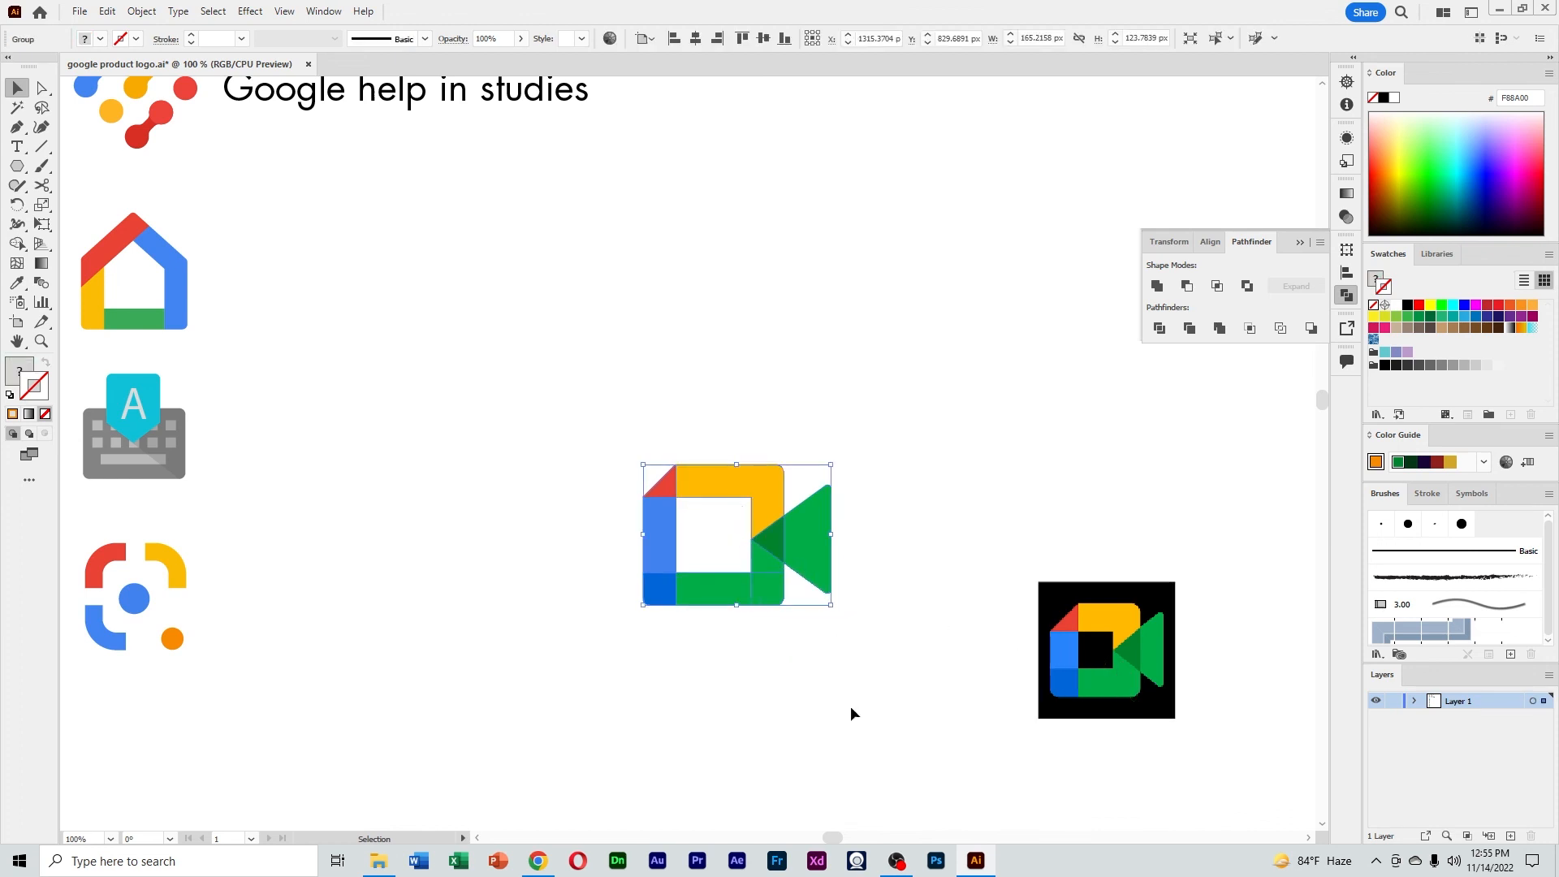
right_click(684, 496)
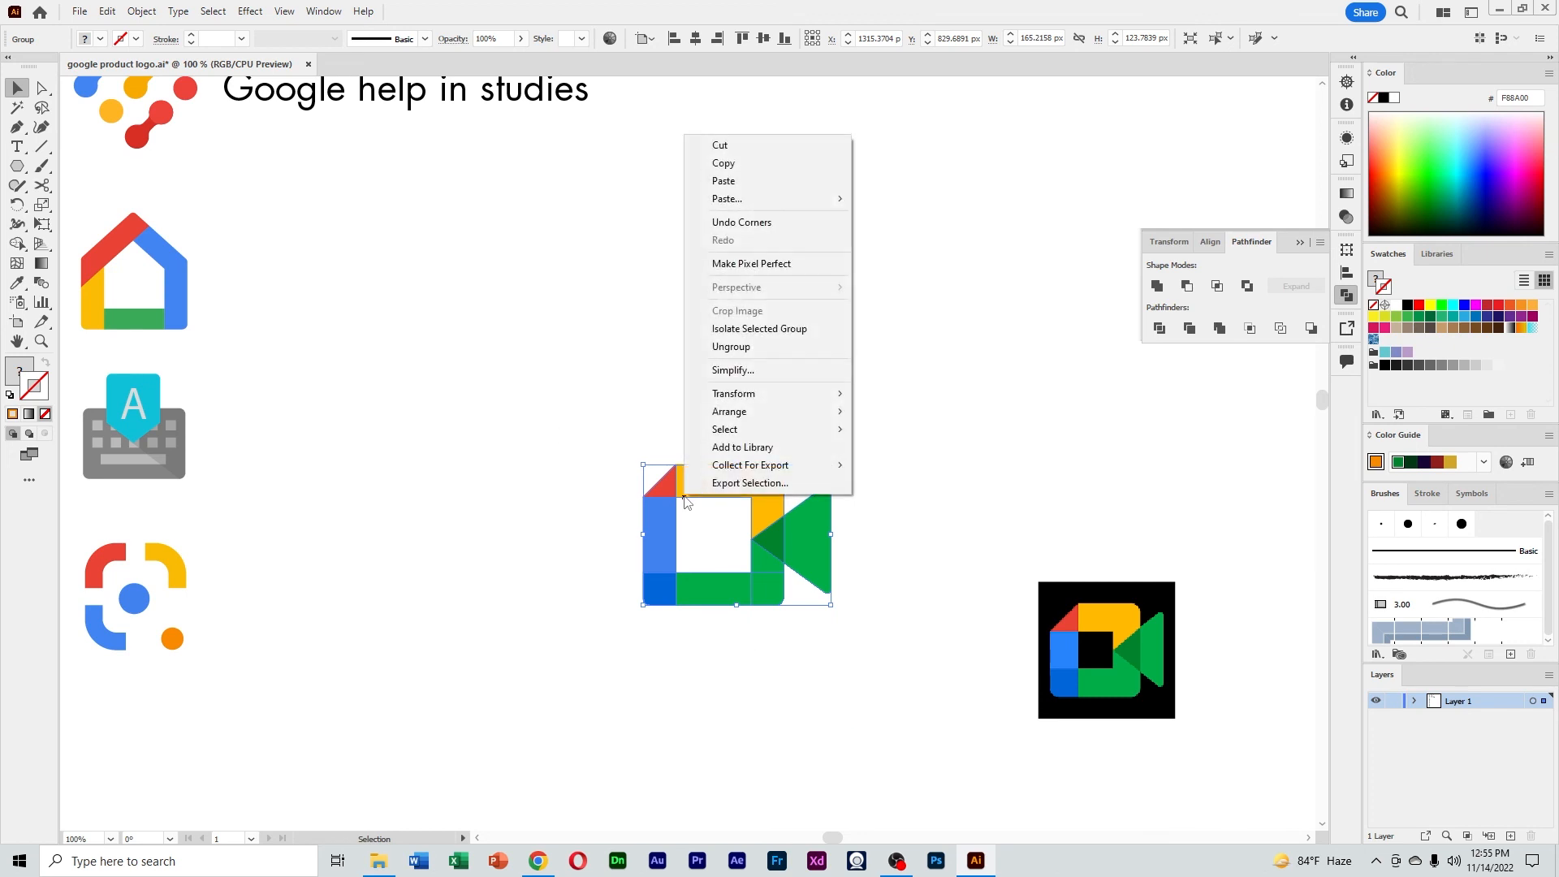
click(980, 406)
Move the camera icon into the second logo column below the Google Lens icon and scale it down to match
ctrl+alt+click(895, 503)
ctrl+alt+click(895, 503)
ctrl+alt+click(894, 504)
drag(490, 444, 803, 479)
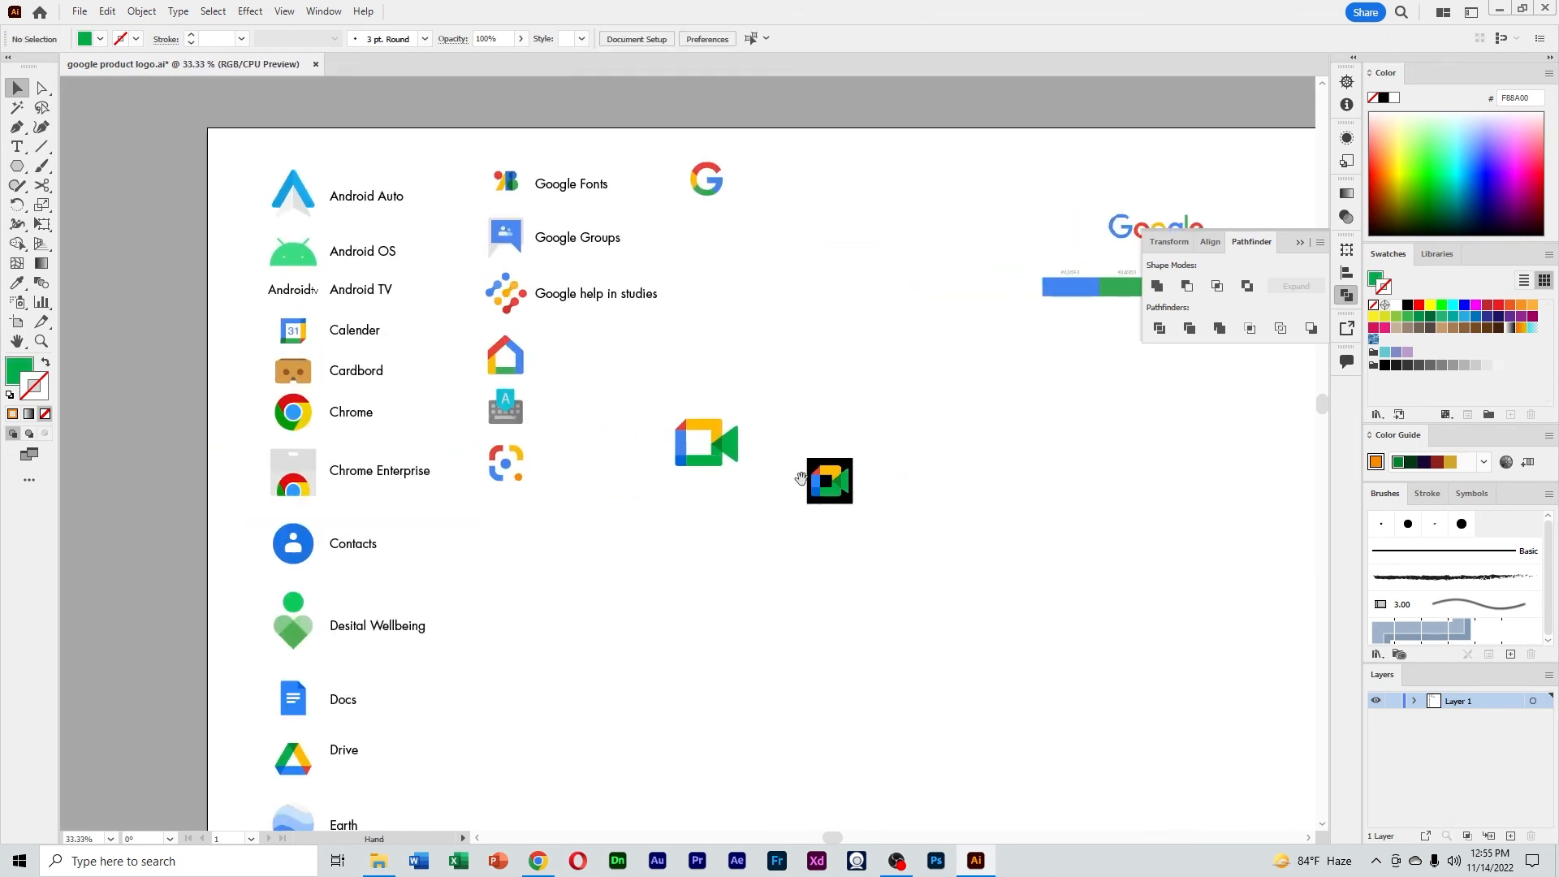
drag(704, 469, 513, 559)
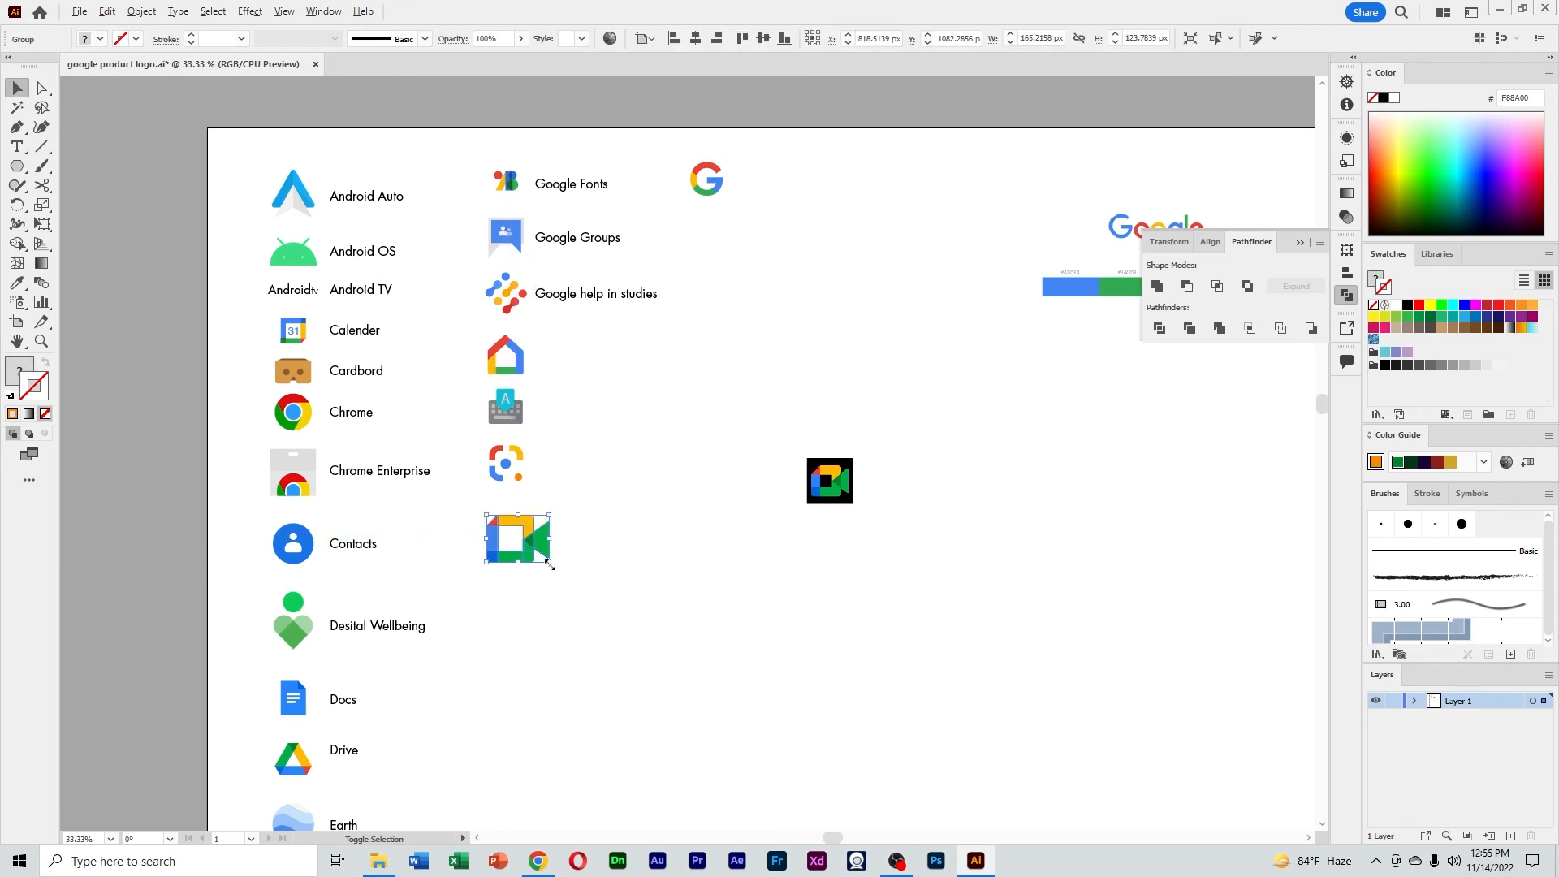
click(610, 562)
Shift the camera icon closer to the Google Lens icon and line up their left edges
ctrl+click(570, 499)
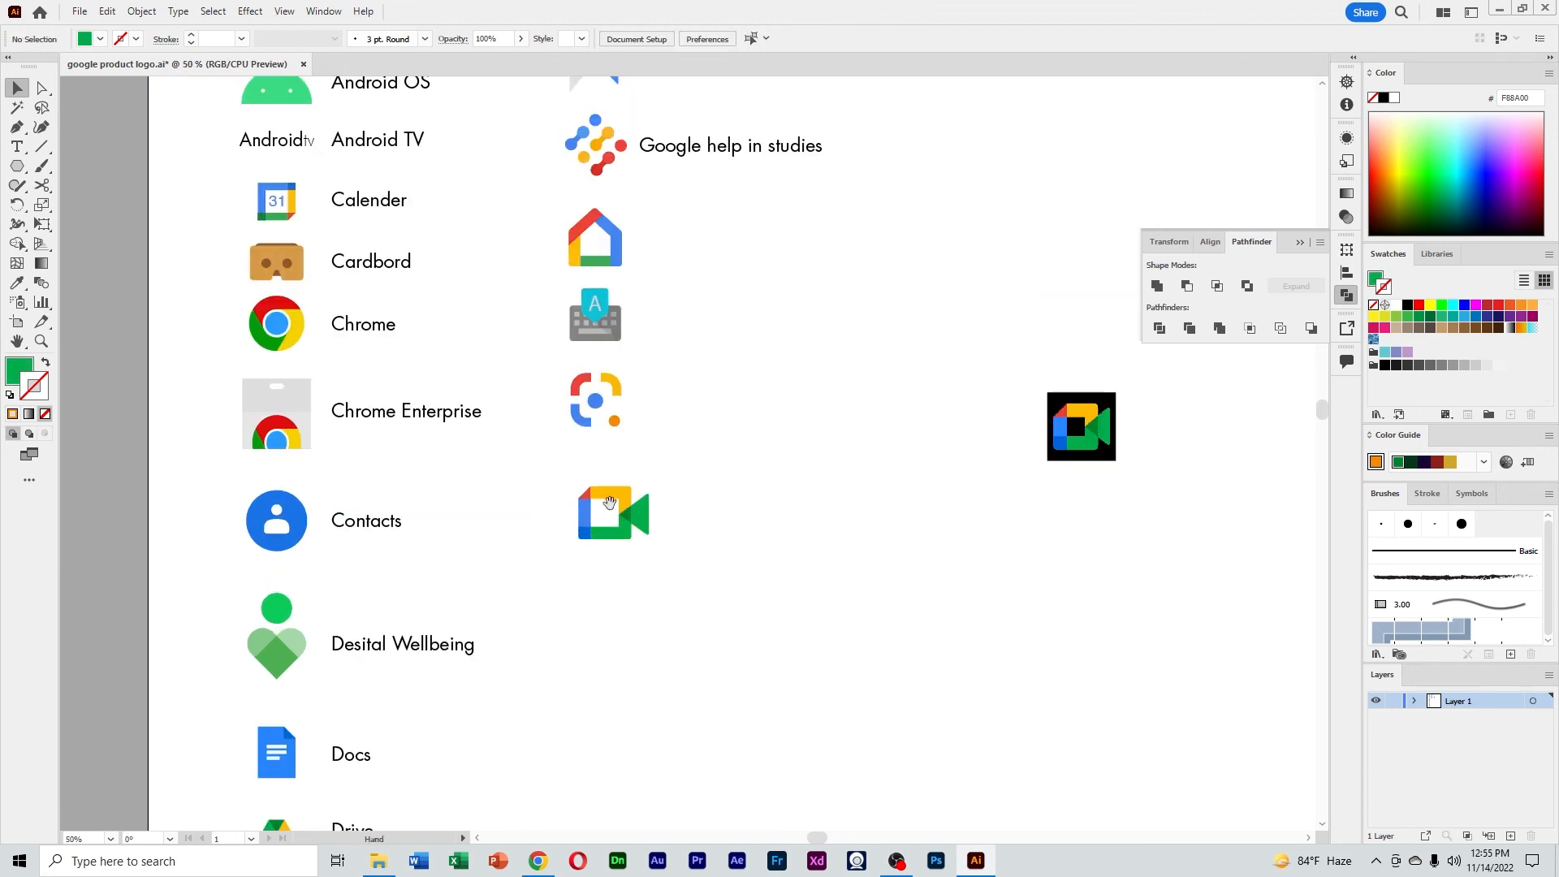
drag(609, 506, 671, 538)
click(760, 502)
key(ctrl+minus)
drag(747, 473, 700, 531)
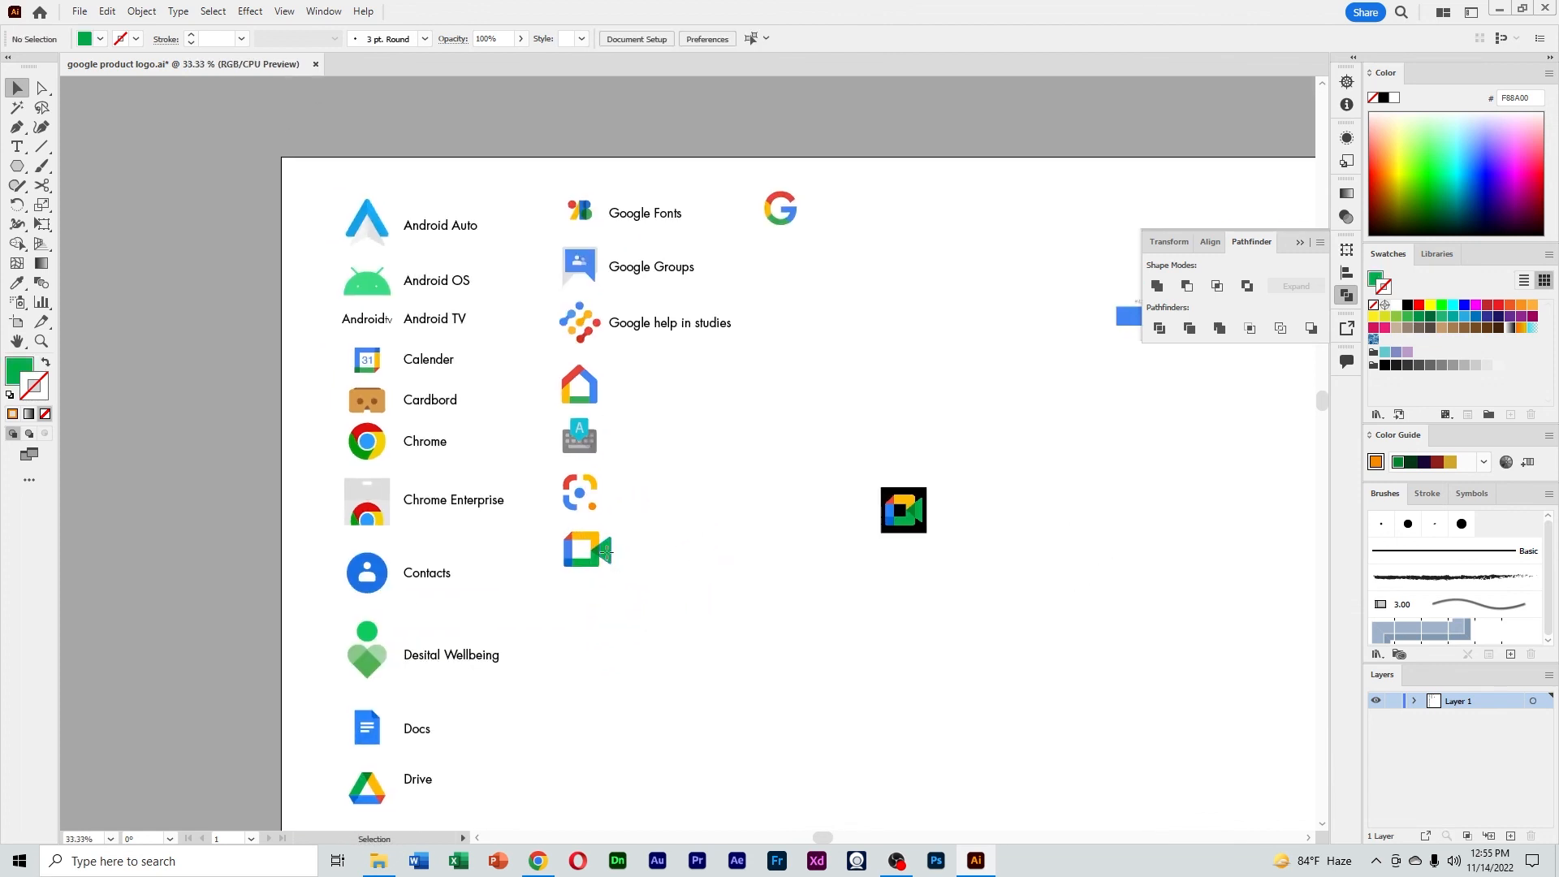
key(ctrl+minus)
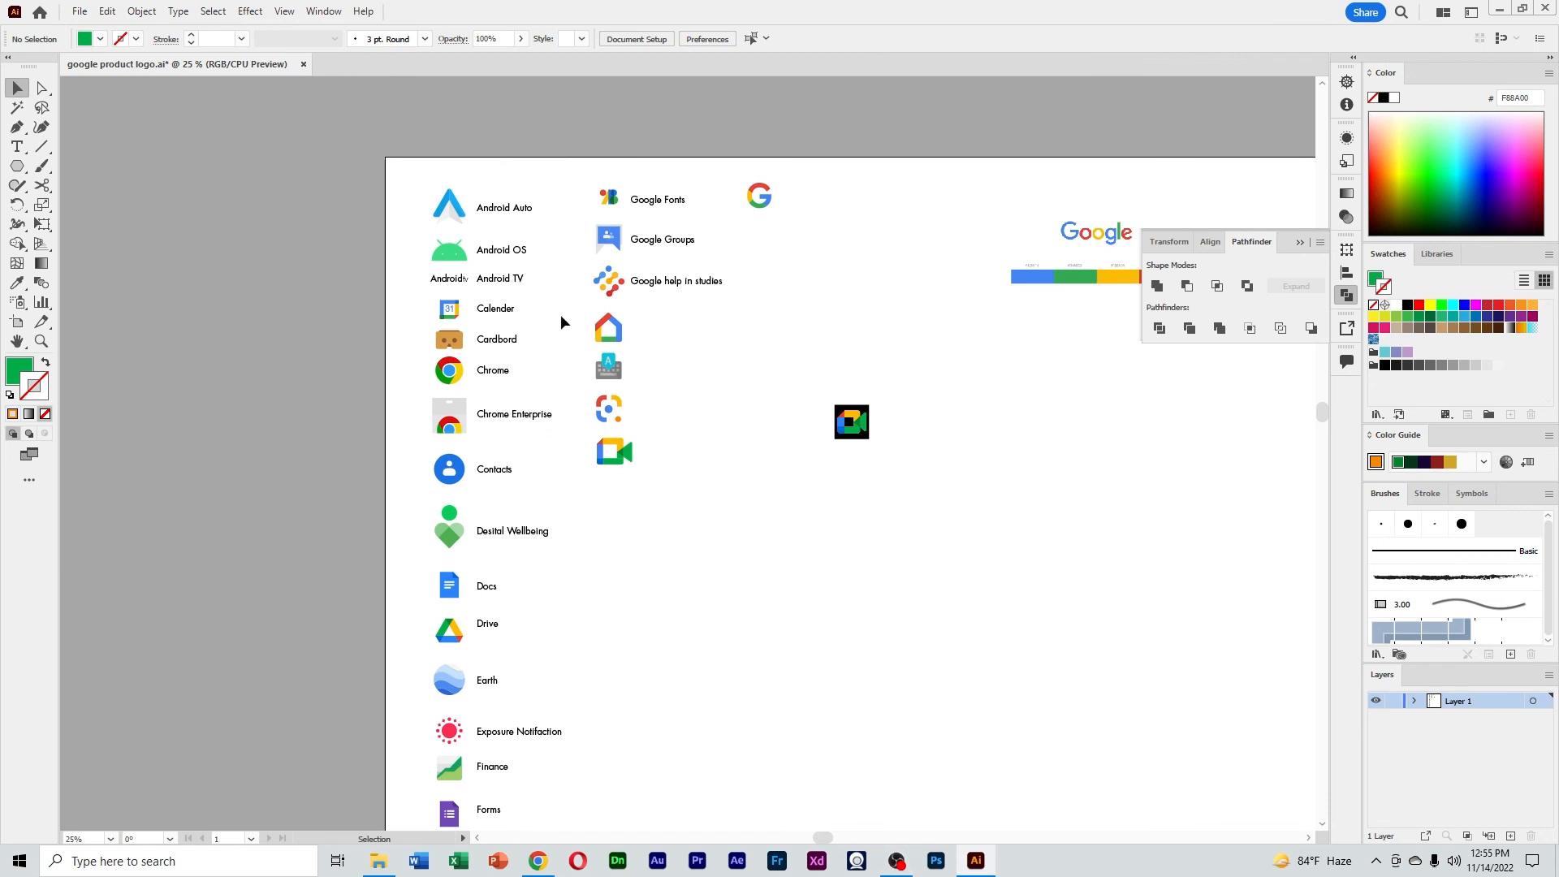
click(896, 860)
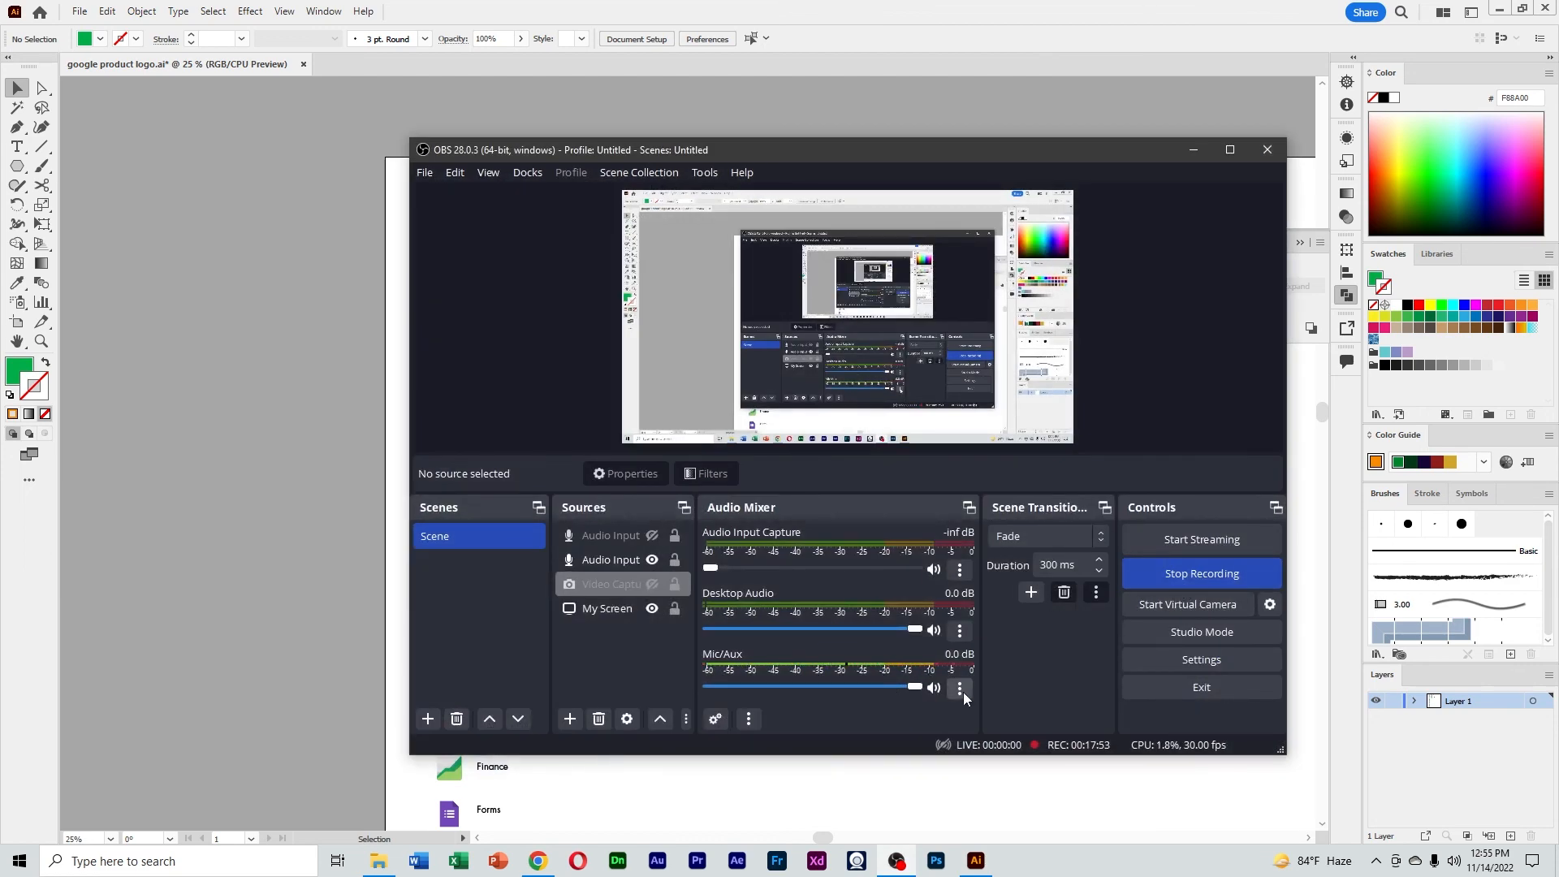
click(1193, 149)
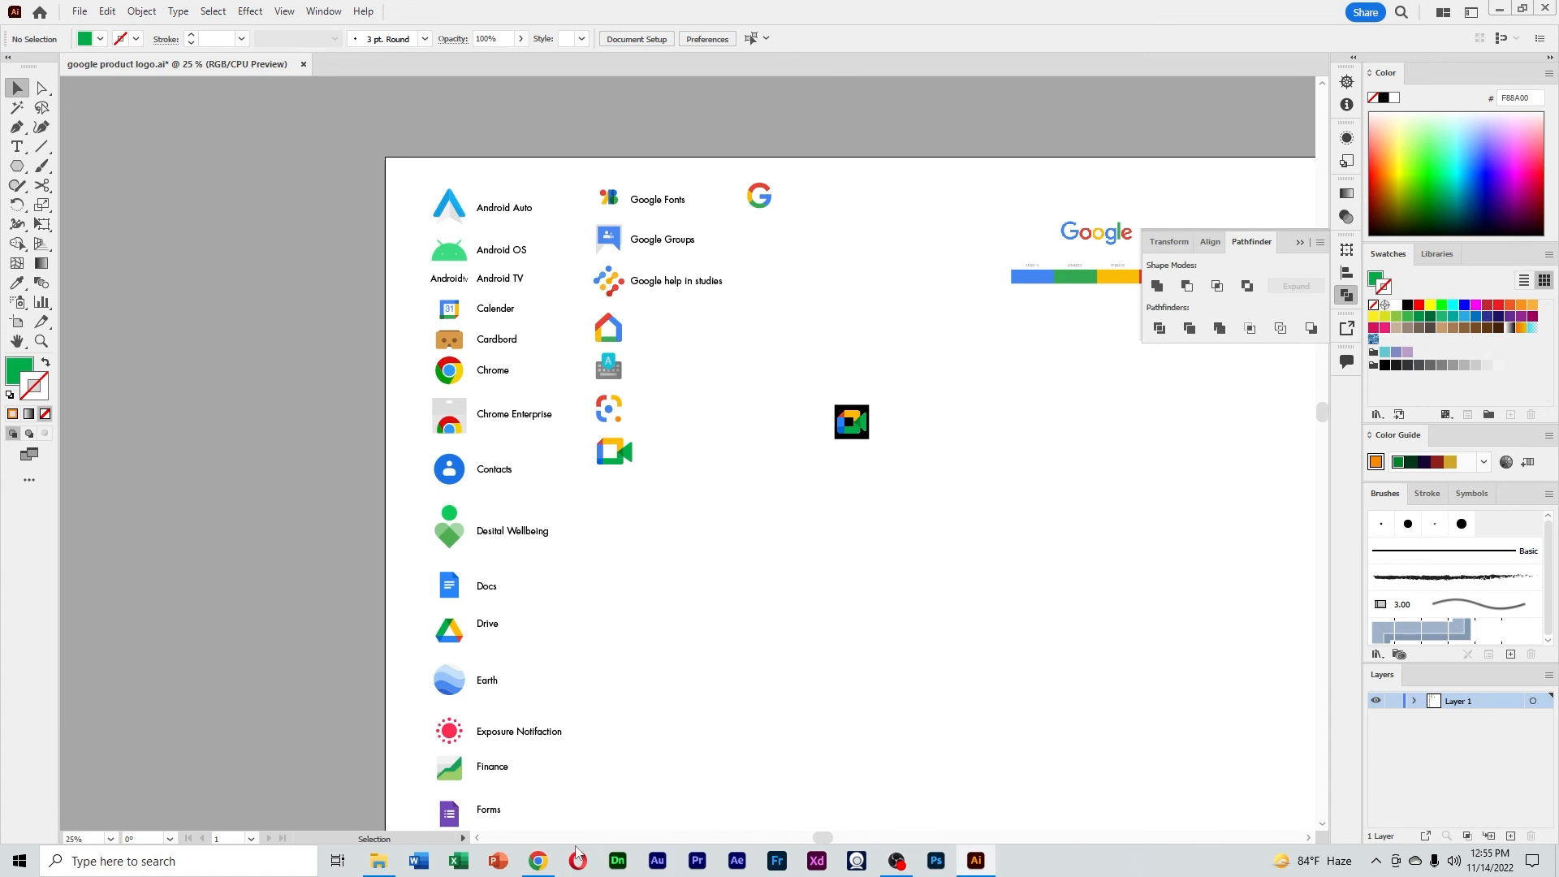
Switch to Chrome and view Google's products page for the next logo to recreate
click(537, 861)
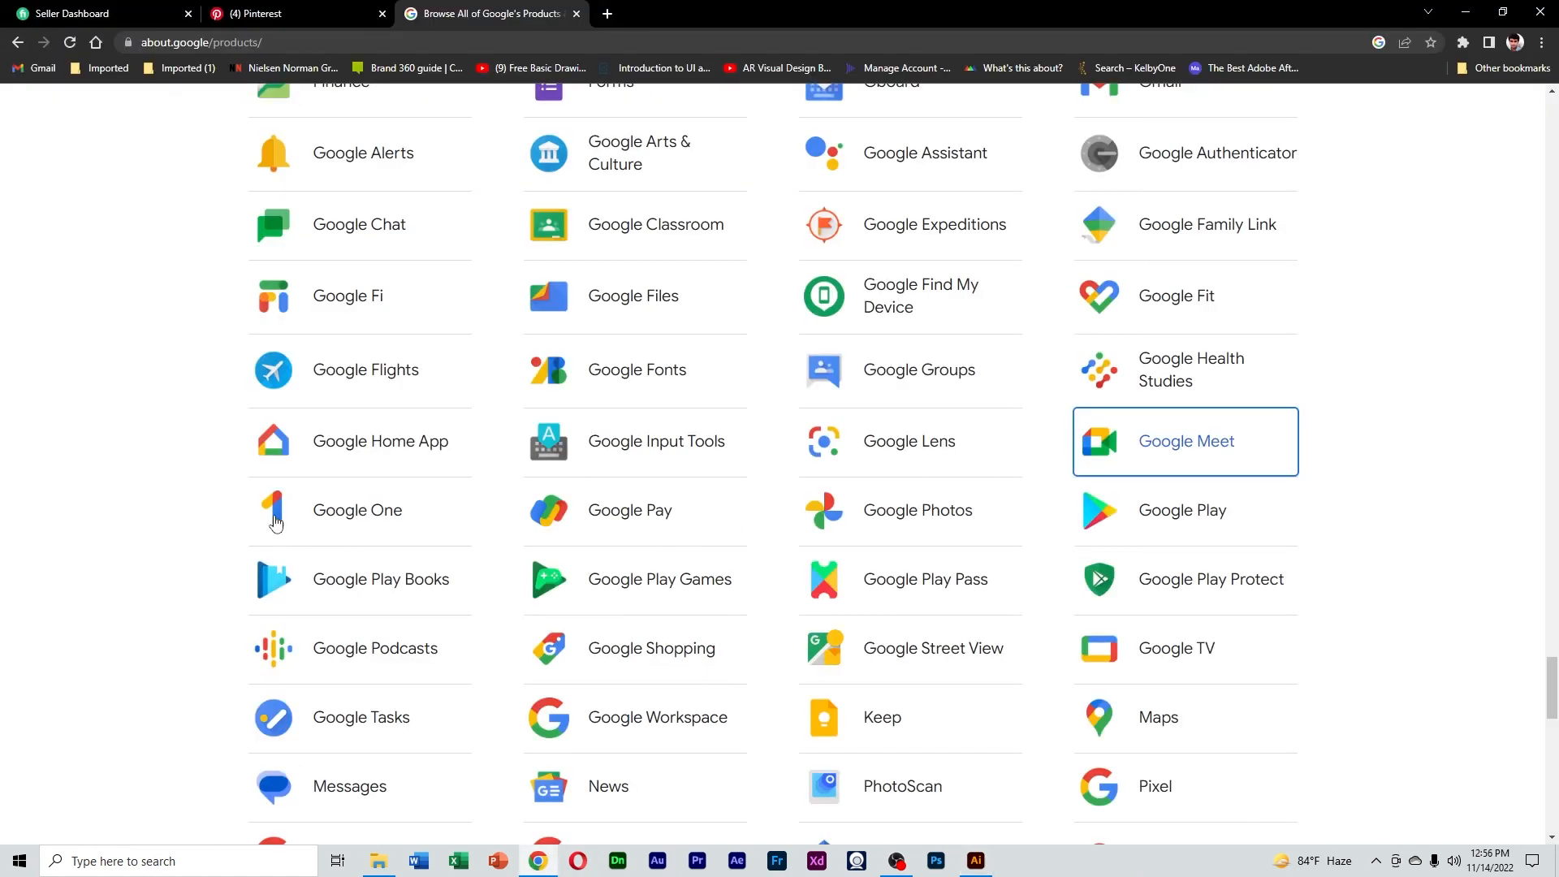